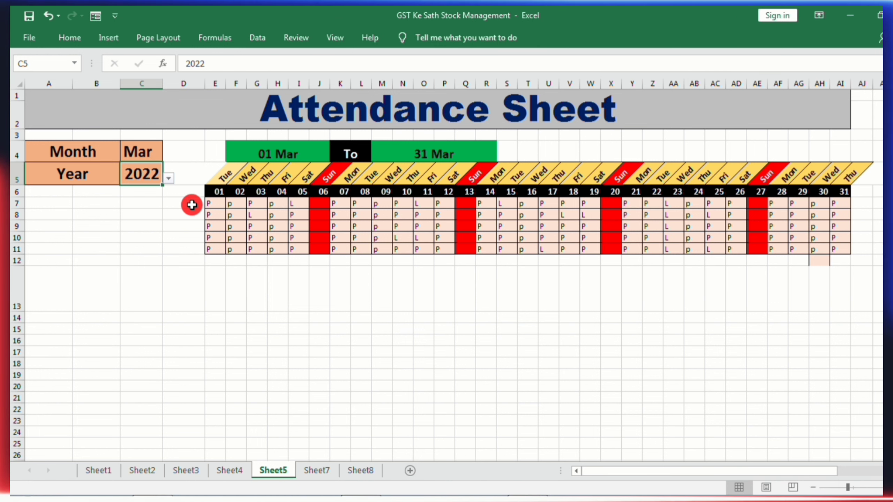
- Set the C4 month dropdown to Jan, after briefly trying Apr
click(150, 152)
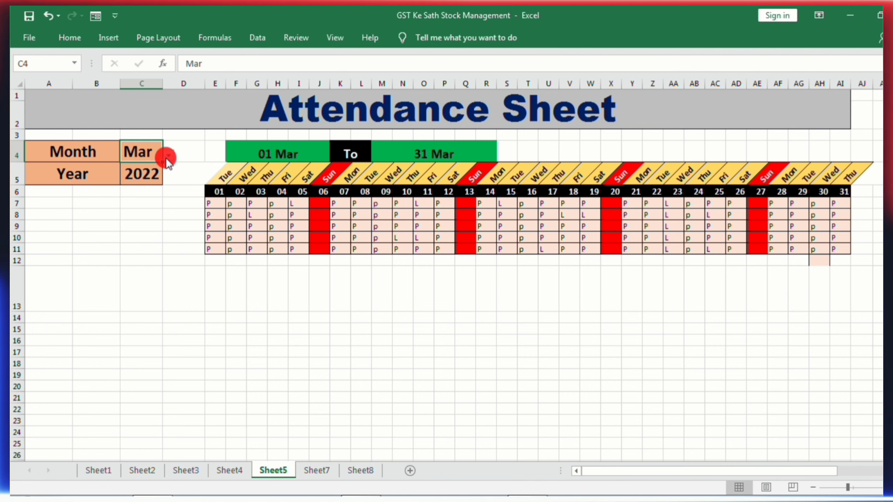
click(169, 156)
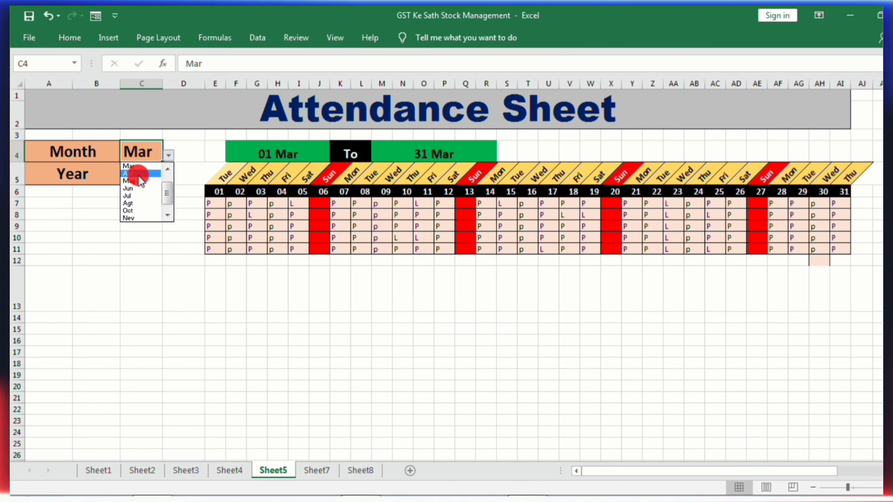
click(138, 174)
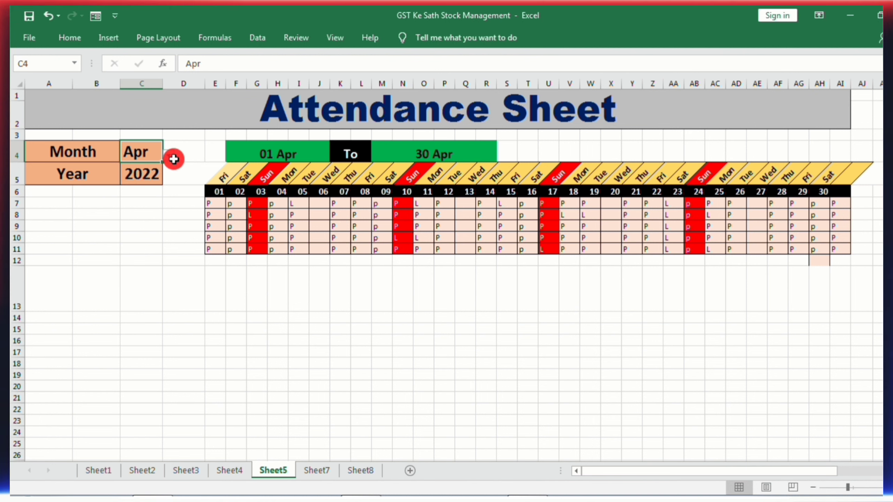
click(169, 156)
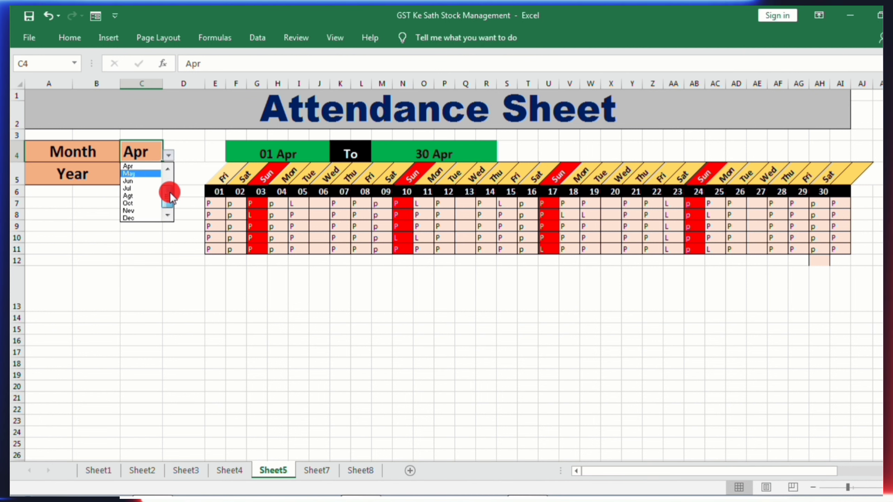
drag(169, 192, 160, 168)
click(154, 166)
- Set the C5 year dropdown to 2022, after briefly trying 2023
click(162, 174)
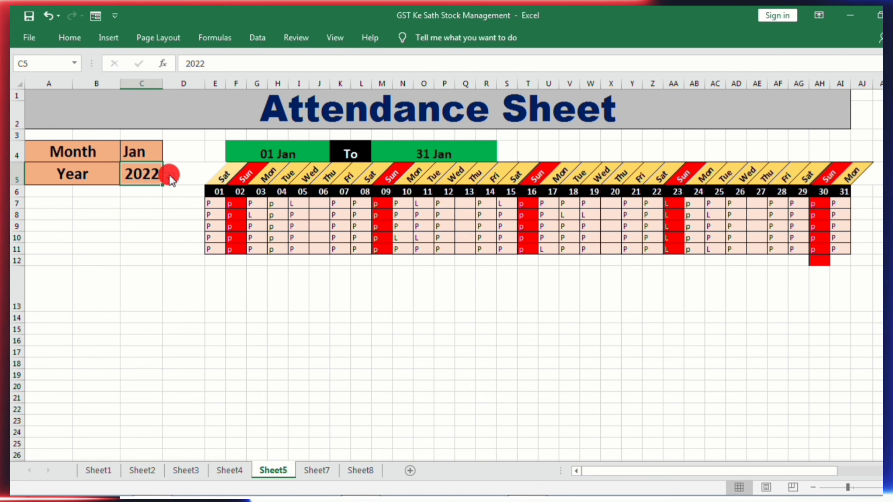
click(170, 176)
click(150, 195)
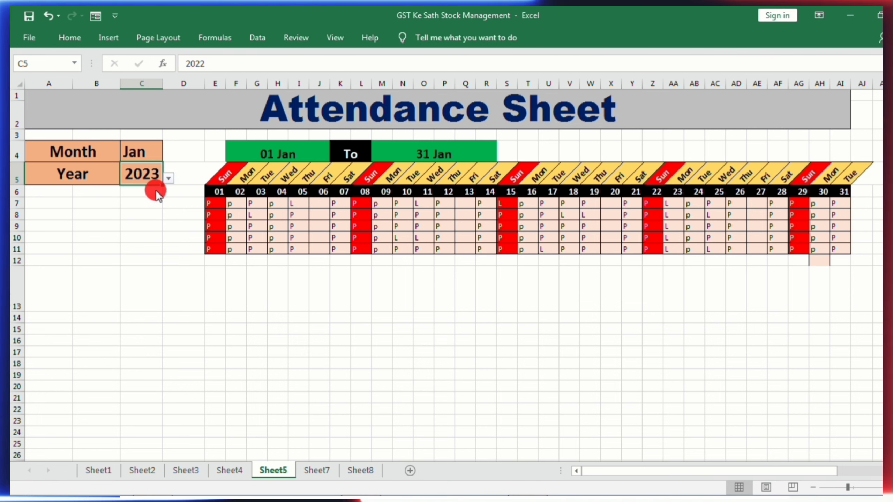
click(169, 176)
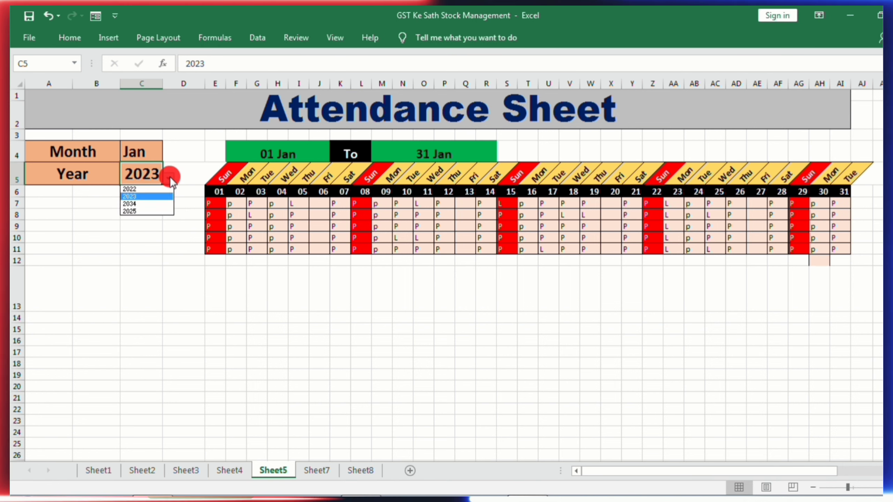
click(169, 177)
click(169, 177)
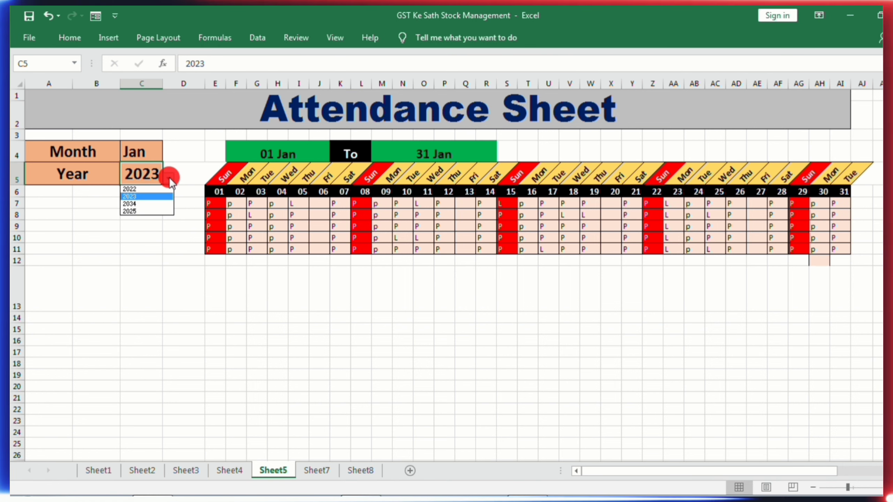
click(148, 187)
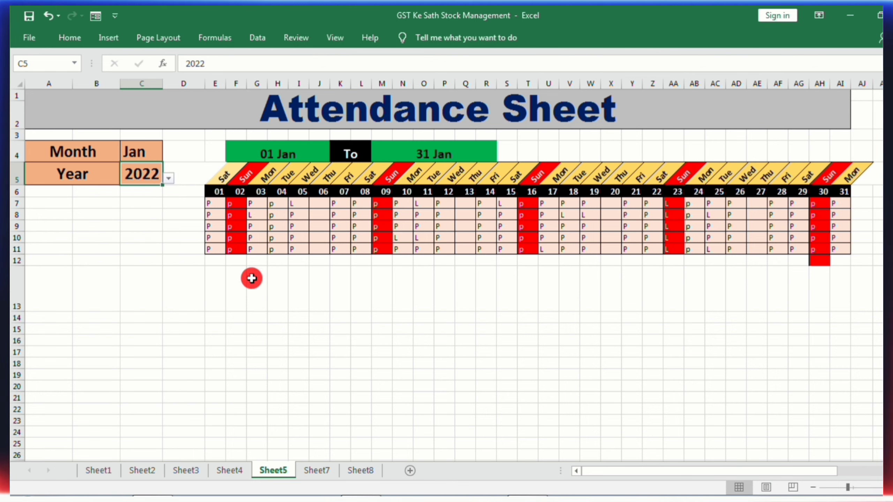
- Switch to Sheet7 and scroll right through the salary columns up to gross salary
click(317, 468)
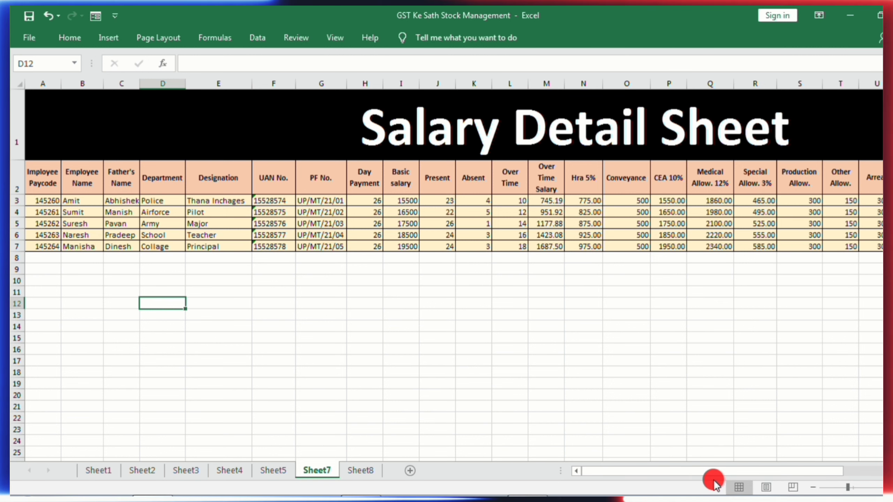
drag(708, 472, 743, 471)
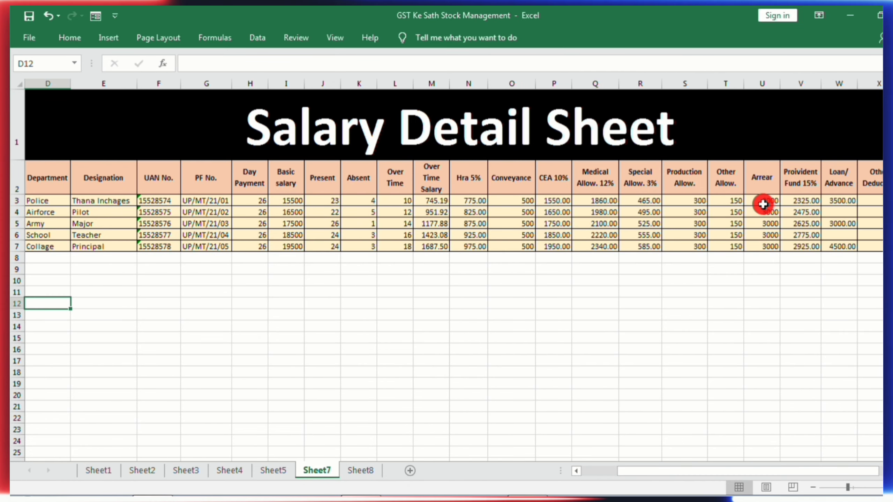
drag(741, 488, 776, 450)
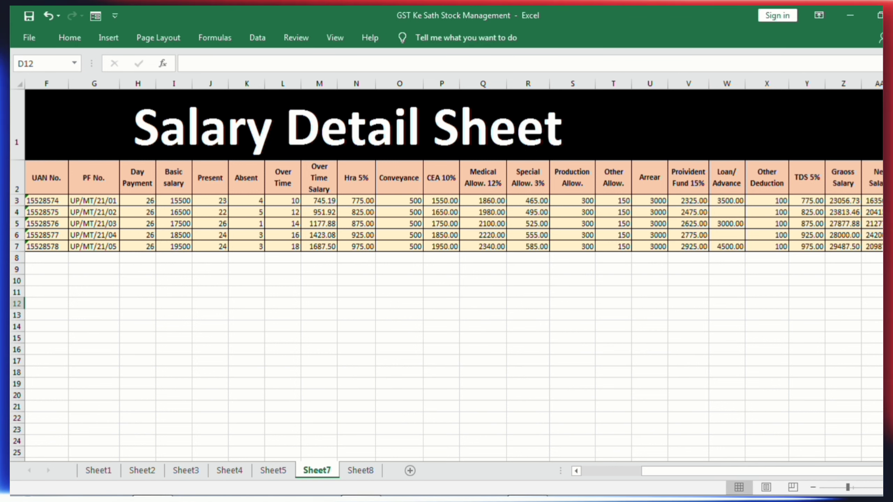
click(269, 471)
click(314, 470)
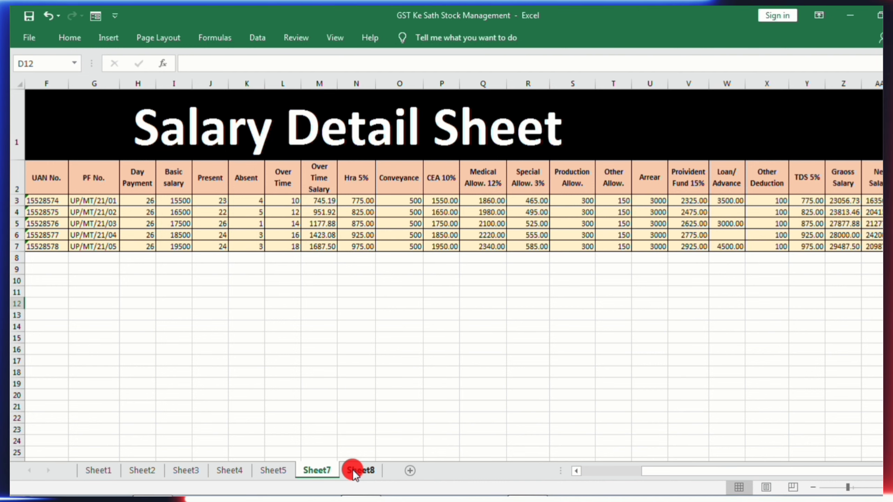
- Confirm the Pay Slip date in B5 is =Sheet5!F4, then return to Sheet5
click(278, 471)
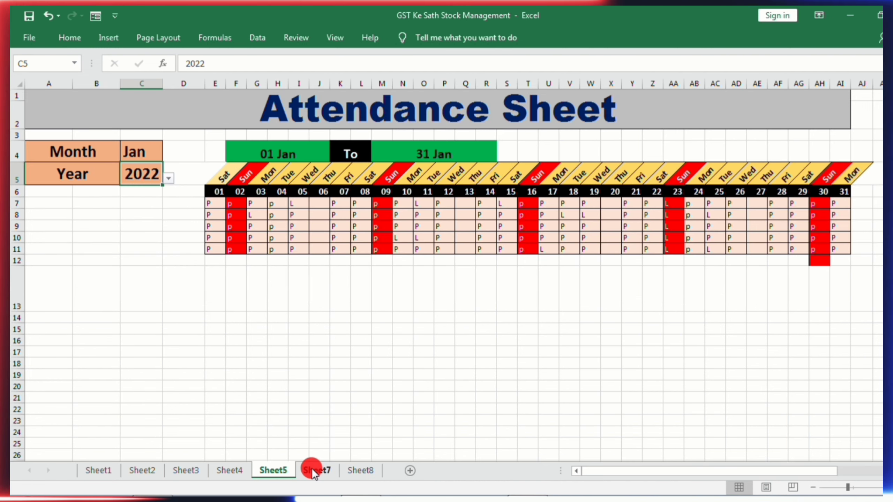
click(332, 470)
click(355, 470)
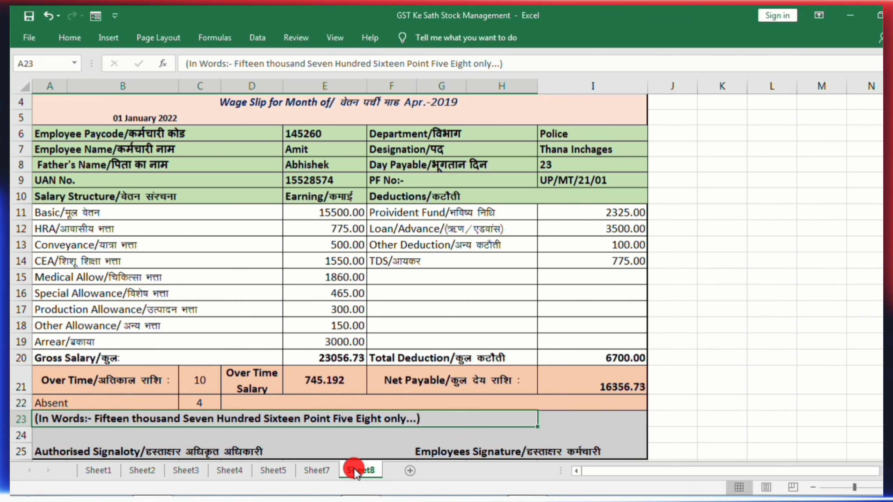
scroll(366, 479, up, 1)
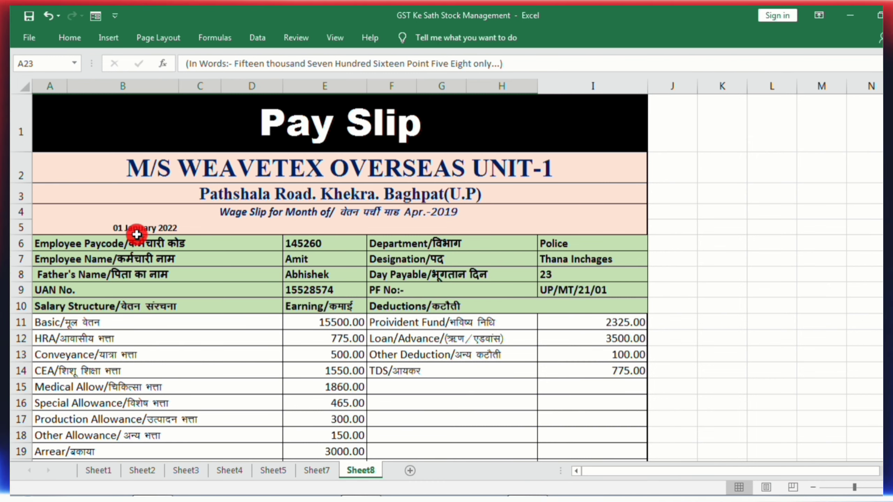
click(137, 228)
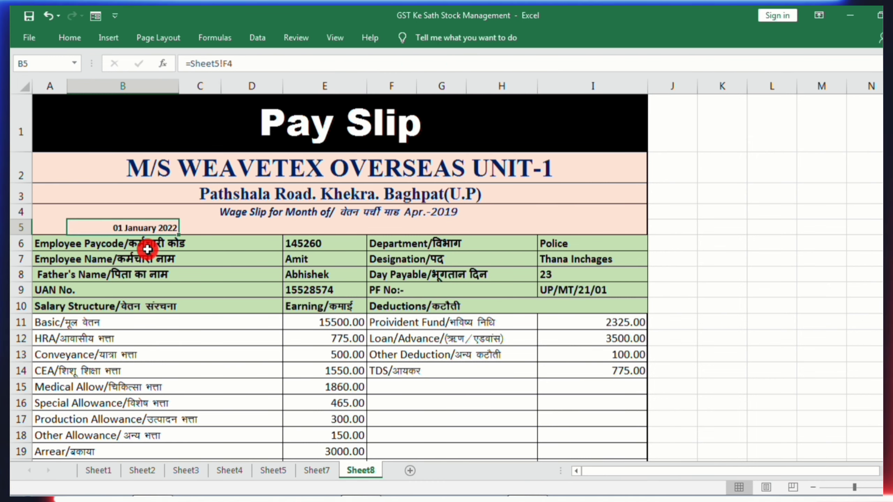
click(277, 470)
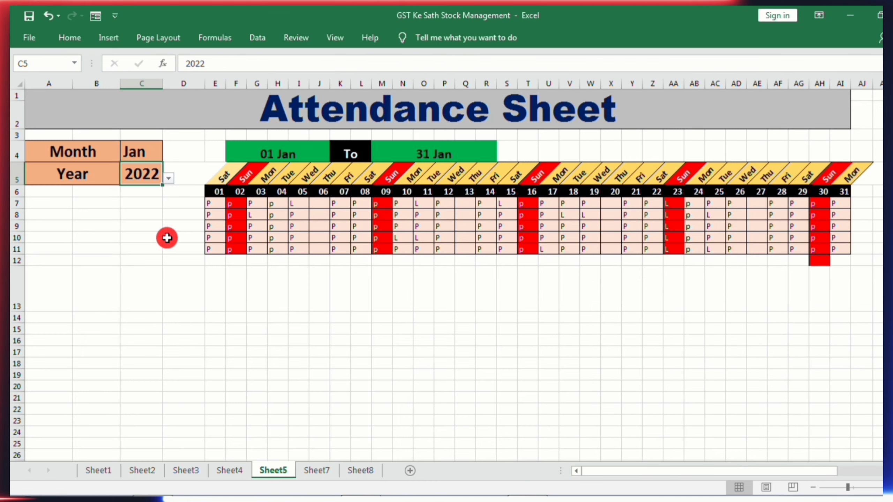
- Change the attendance month to Feb and check the Pay Slip date updates
click(155, 150)
click(167, 155)
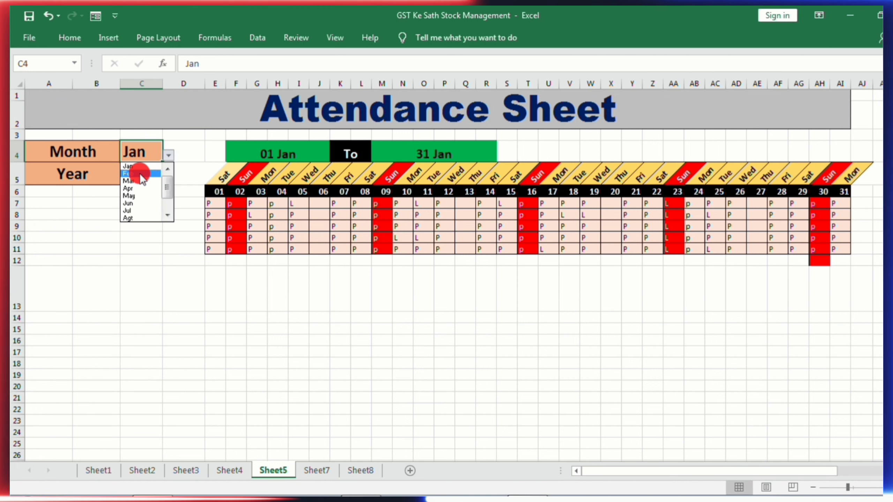
click(139, 173)
click(316, 471)
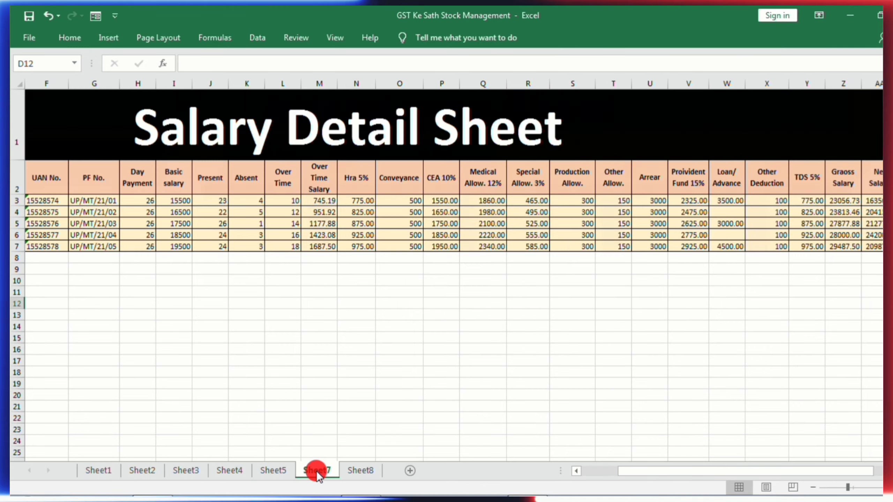
click(359, 470)
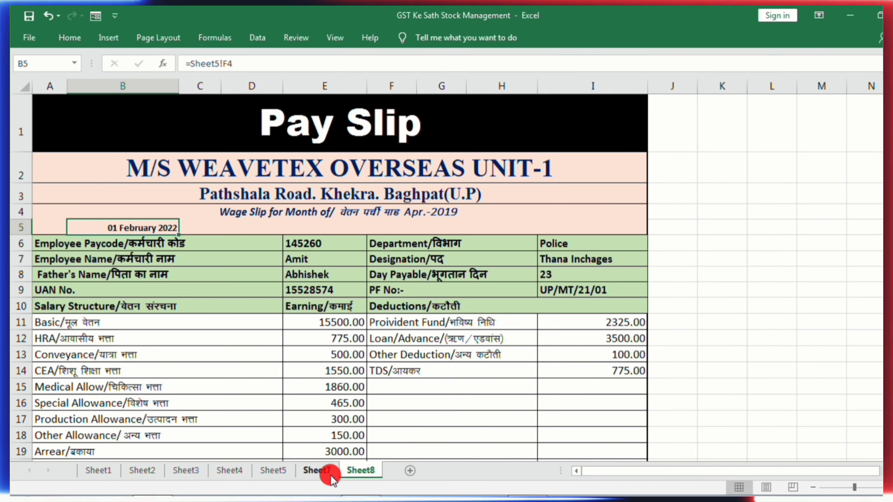
- Set the attendance month back to Jan
click(274, 470)
click(169, 156)
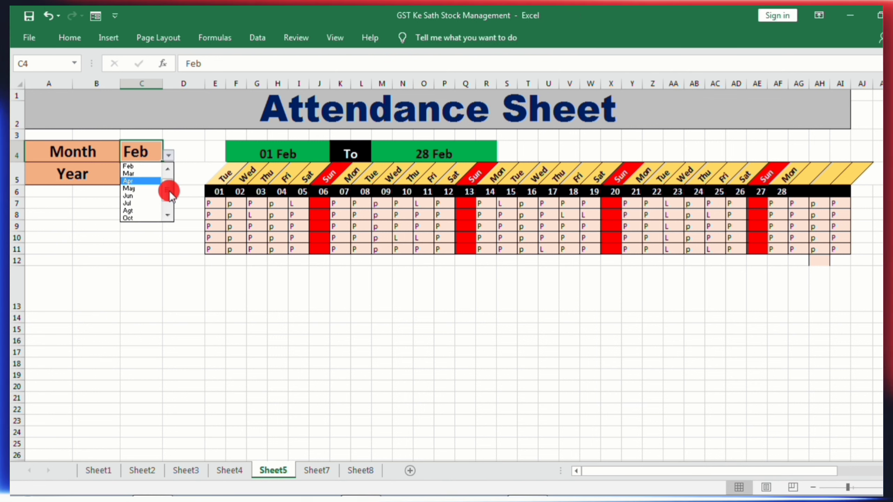
scroll(169, 191, up, 1)
click(146, 167)
key(Return)
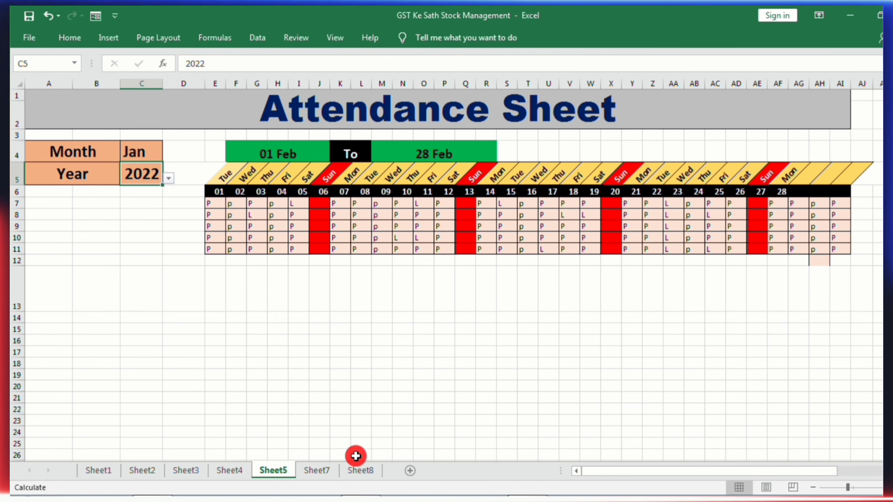
- Compare the Pay Slip for paycode 145260 with Sheet7, then scroll Sheet7 back to column A
click(321, 470)
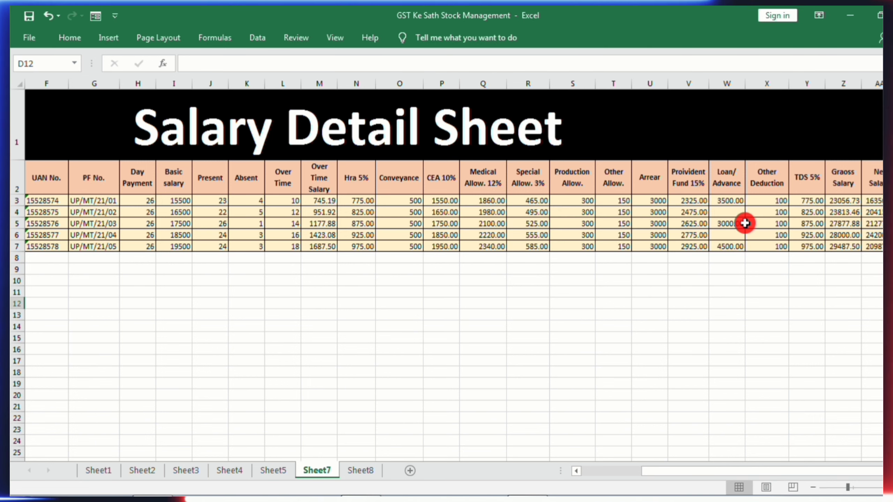
click(362, 470)
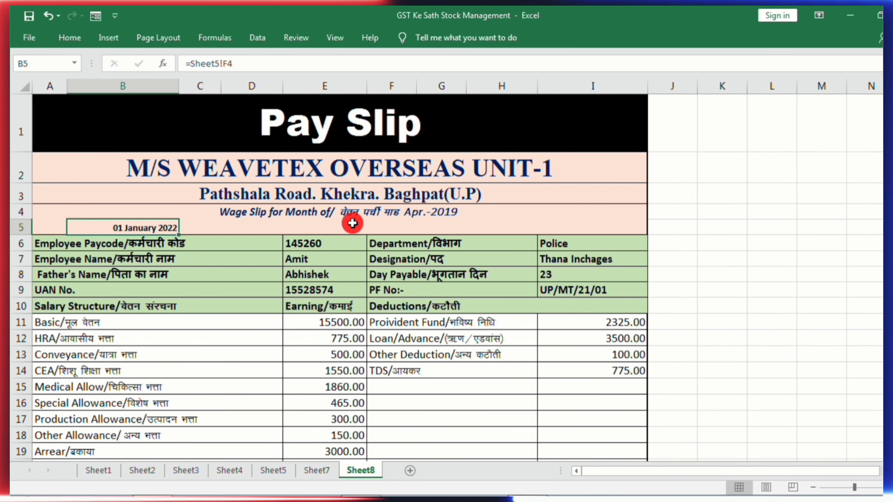
click(317, 471)
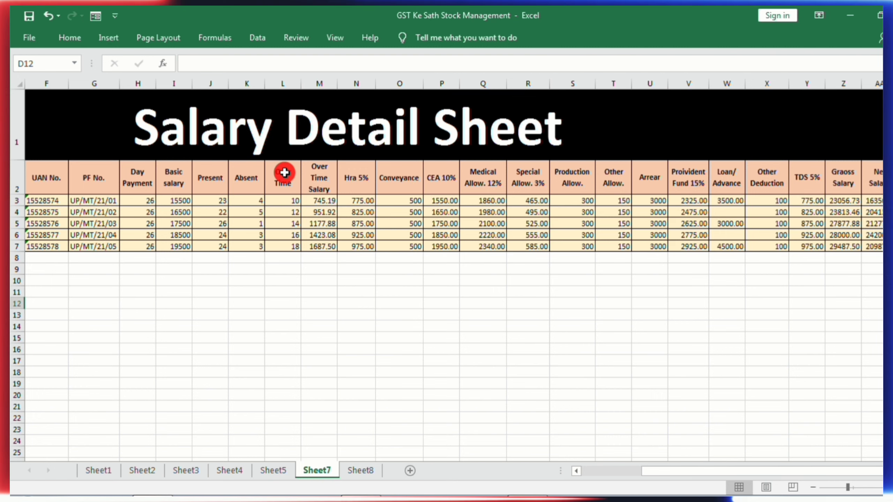
click(373, 470)
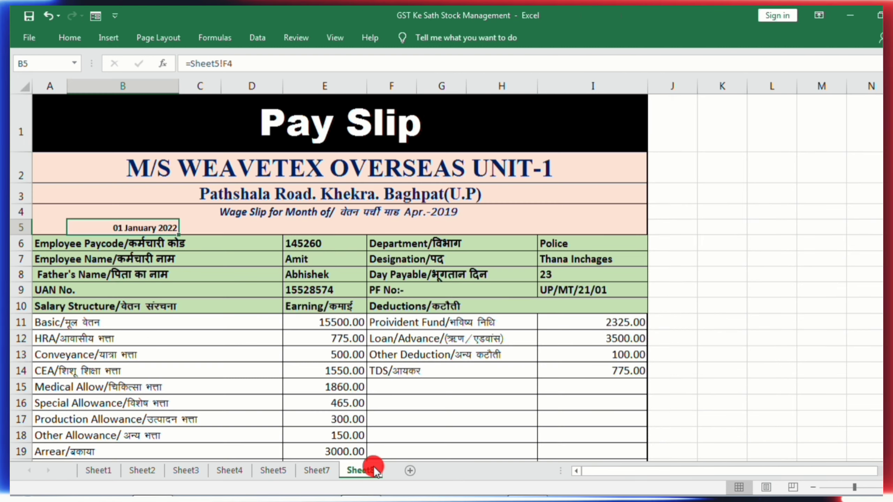
click(316, 470)
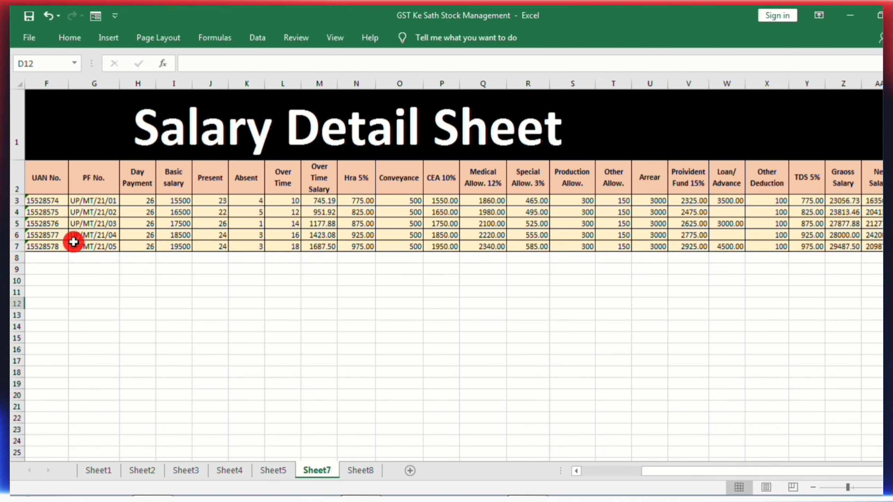
click(362, 470)
click(339, 249)
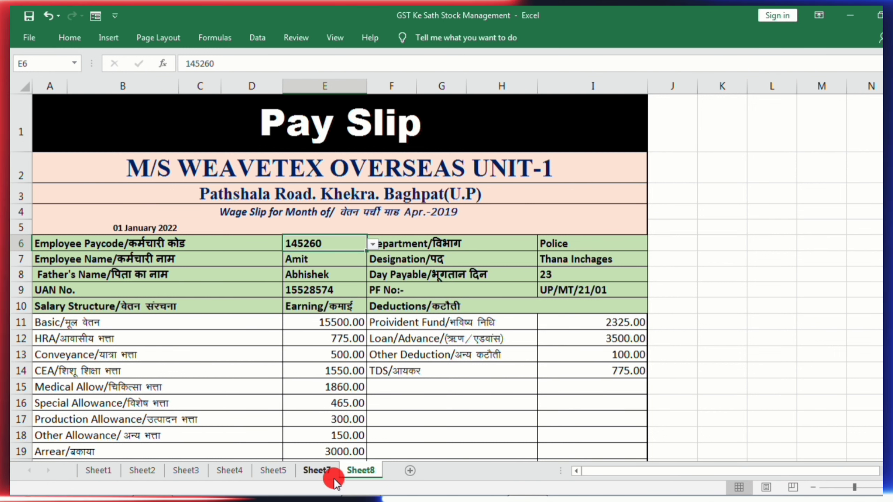
click(306, 474)
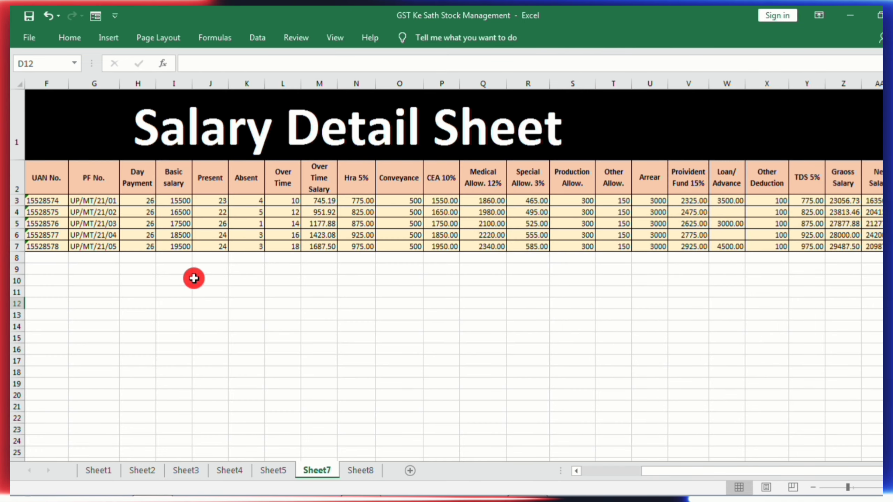
drag(661, 483, 569, 475)
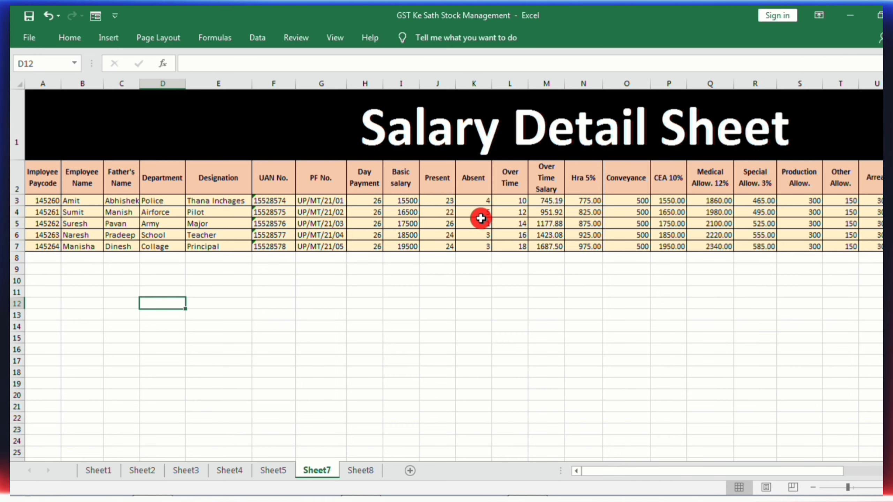
- Show paycodes 145261 and 145262 on the Pay Slip, comparing each with Sheet7's data
click(361, 471)
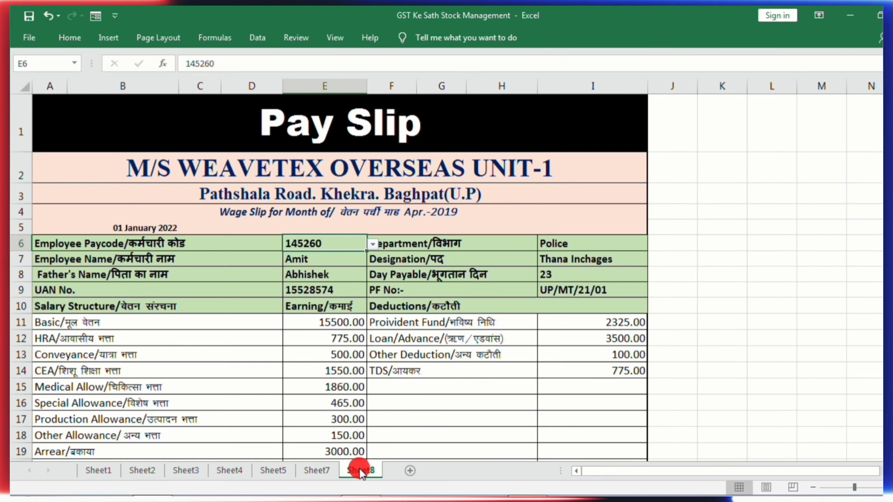
click(373, 244)
click(281, 266)
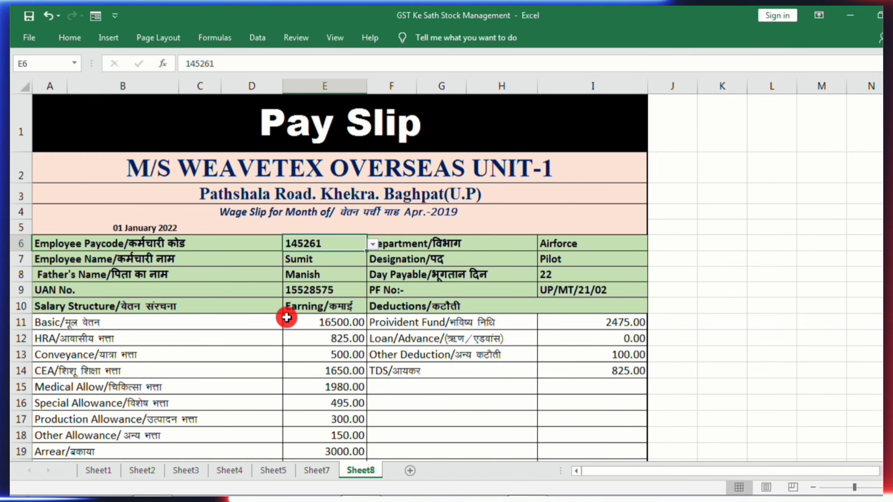
click(316, 472)
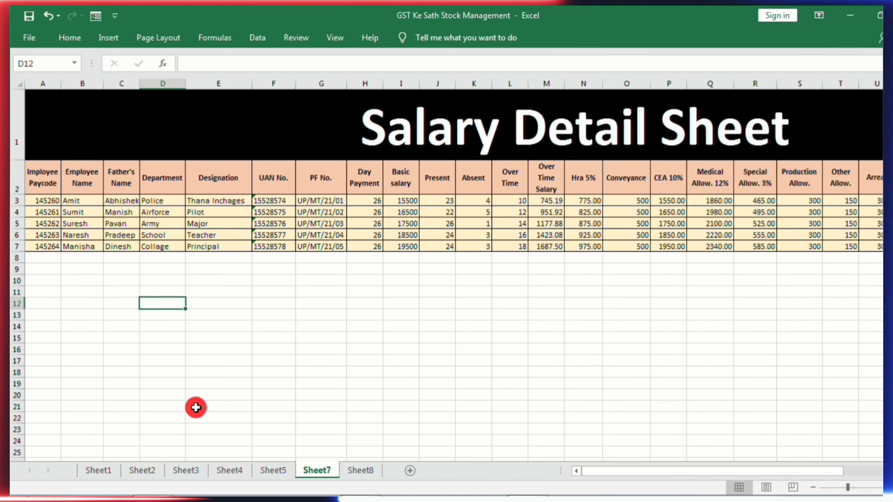
click(357, 471)
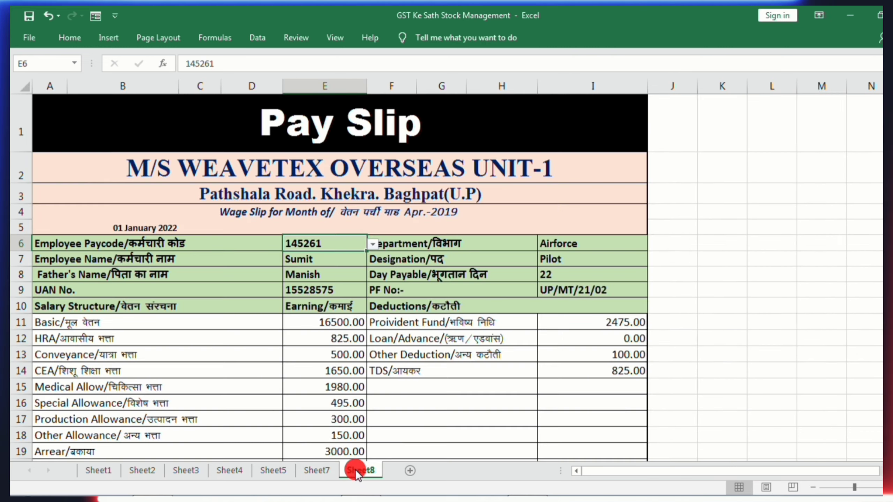
click(373, 244)
click(309, 277)
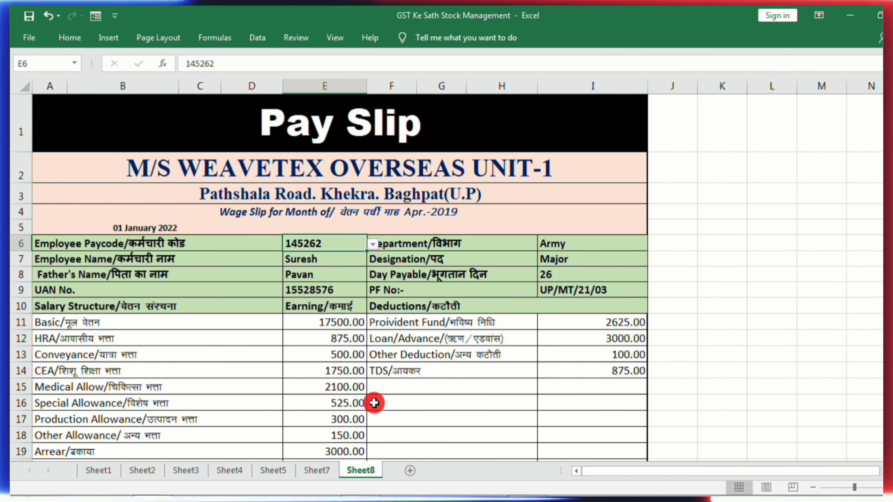
click(315, 470)
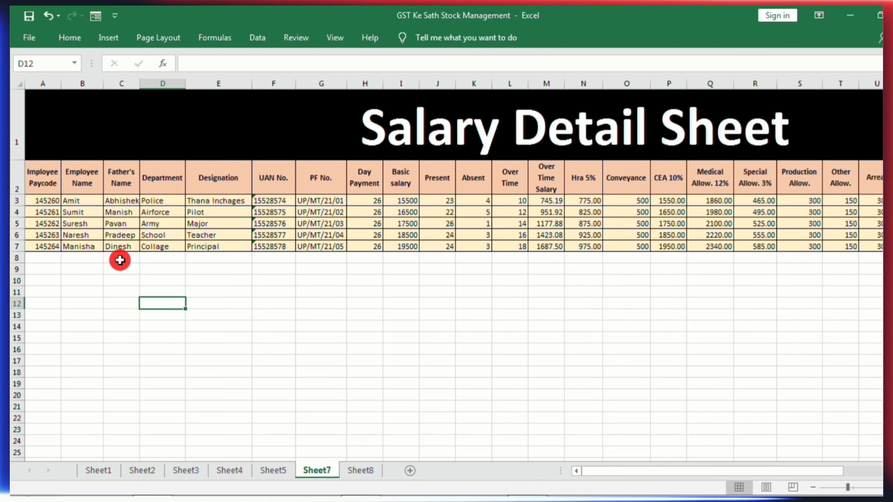
click(360, 470)
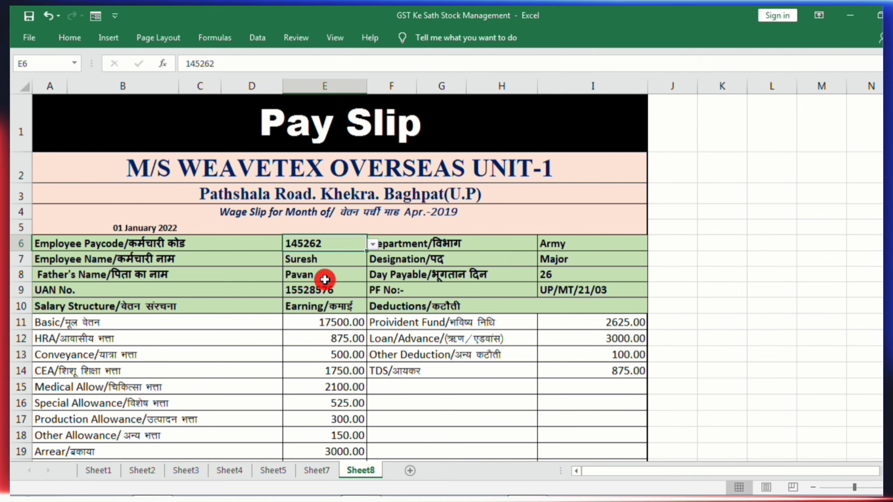
- Cycle the Pay Slip through paycodes 145260, 145261 and 145262 again
click(372, 244)
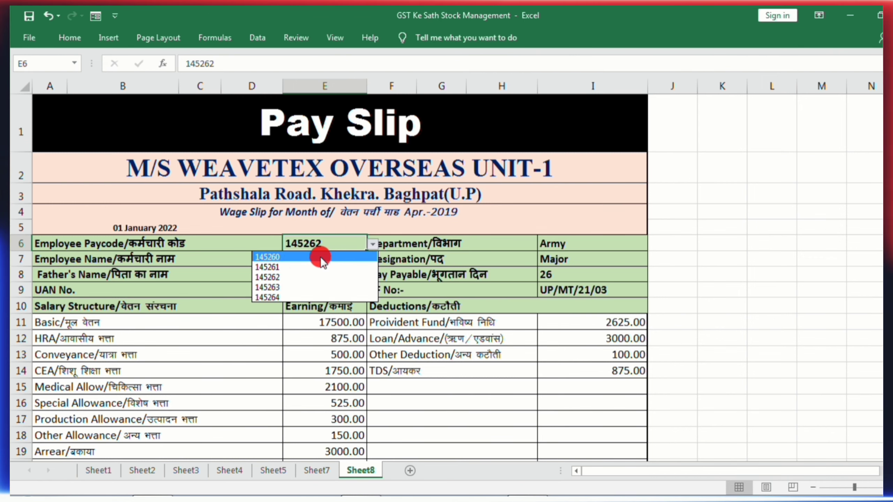
click(281, 260)
scroll(440, 275, down, 2)
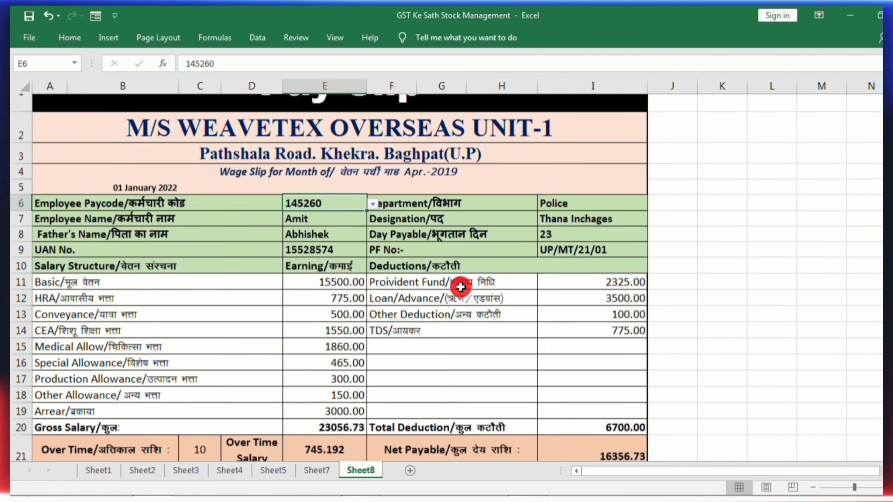
scroll(463, 284, up, 2)
ctrl+scroll(463, 284, down, 1)
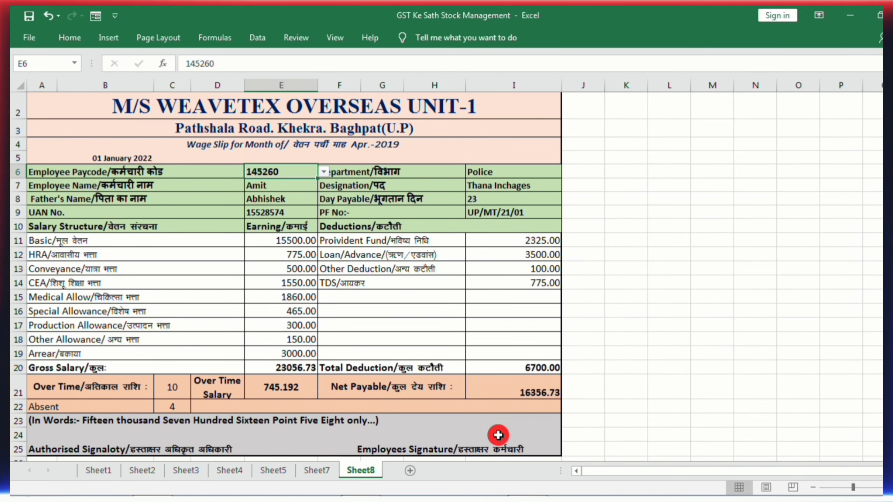
click(324, 171)
click(282, 192)
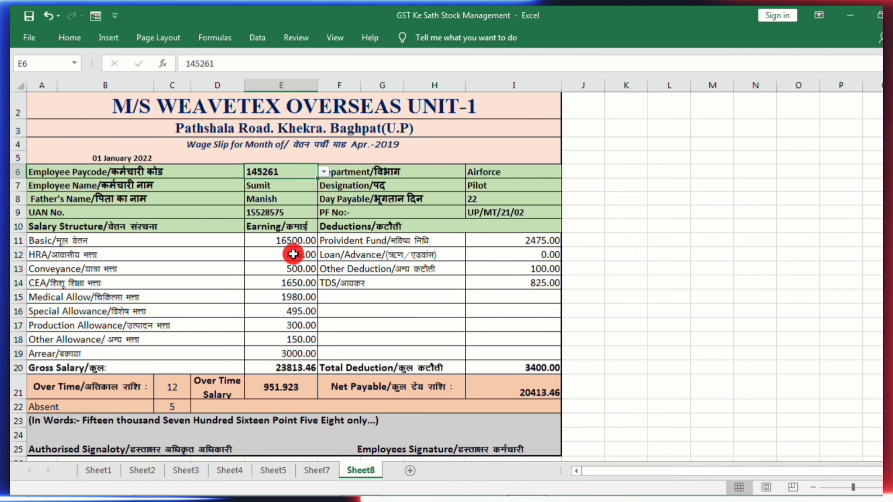
click(324, 173)
click(294, 199)
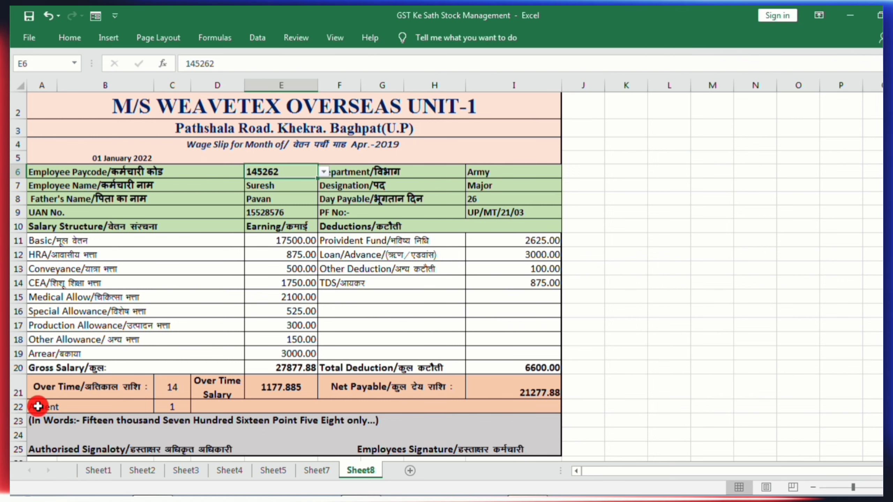
- Make row 21 taller and inspect the Over Time Salary VLOOKUP formula
drag(22, 399, 22, 403)
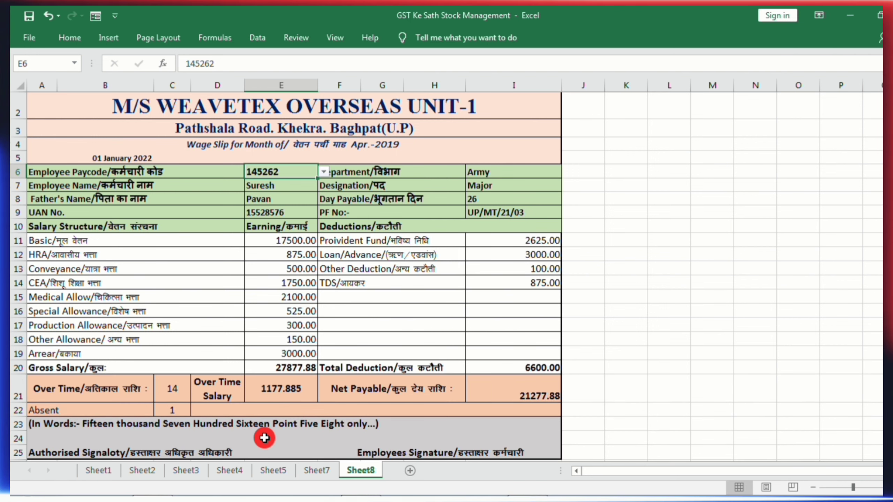
click(266, 379)
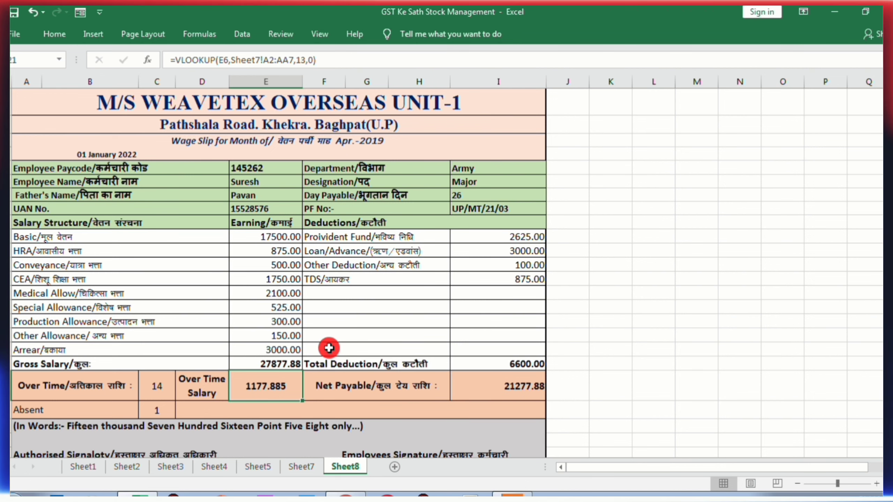
click(273, 168)
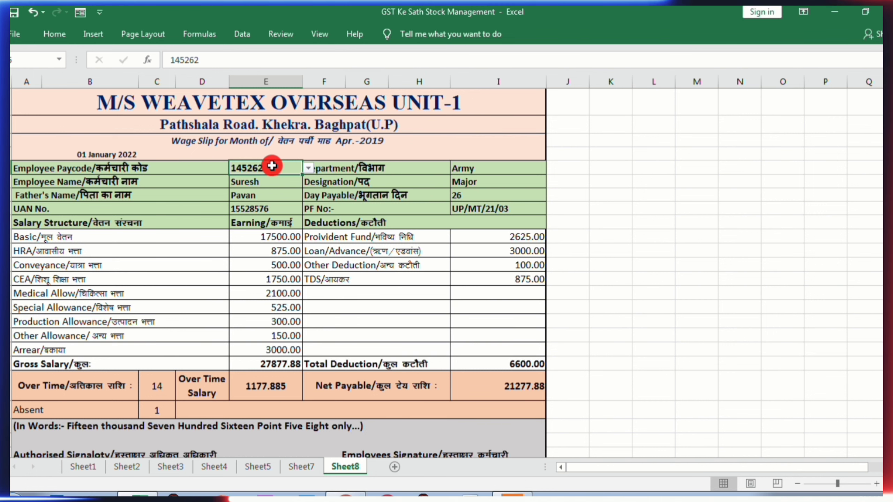
- Clear the employee detail, department, designation and PF value cells
key(shift+Down)
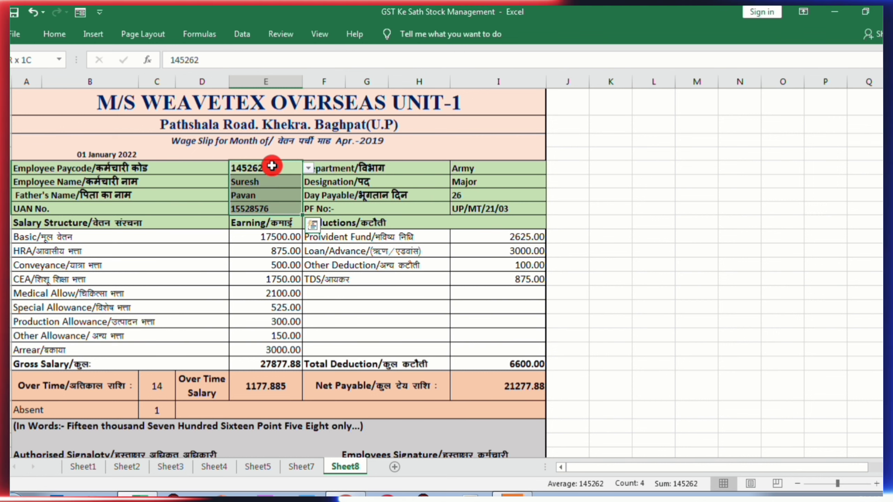
key(Delete)
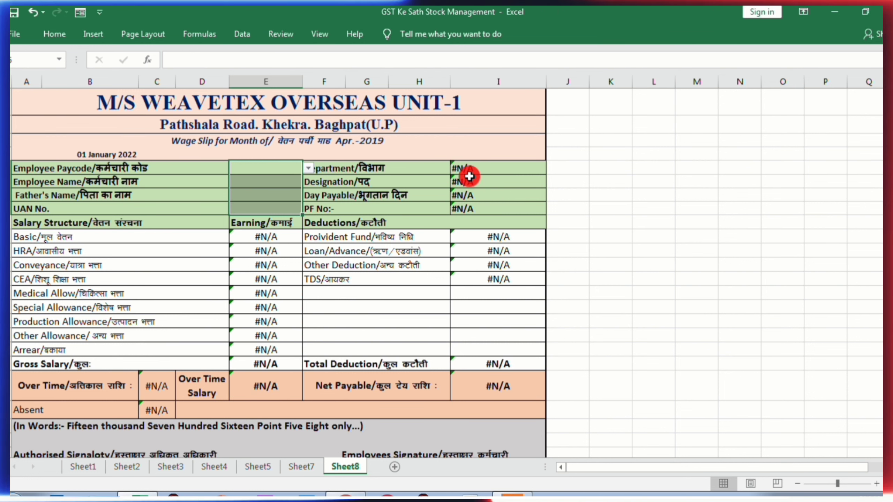
click(461, 169)
key(shift+Down)
key(shift+Down)
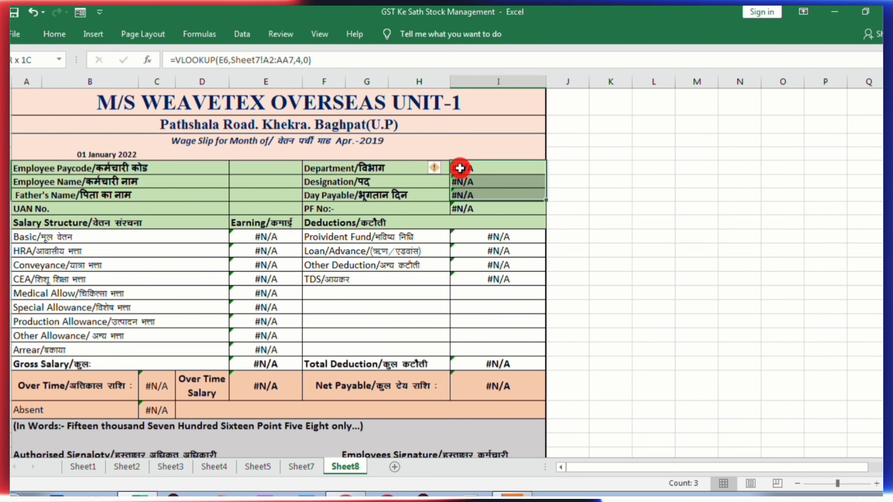
key(Delete)
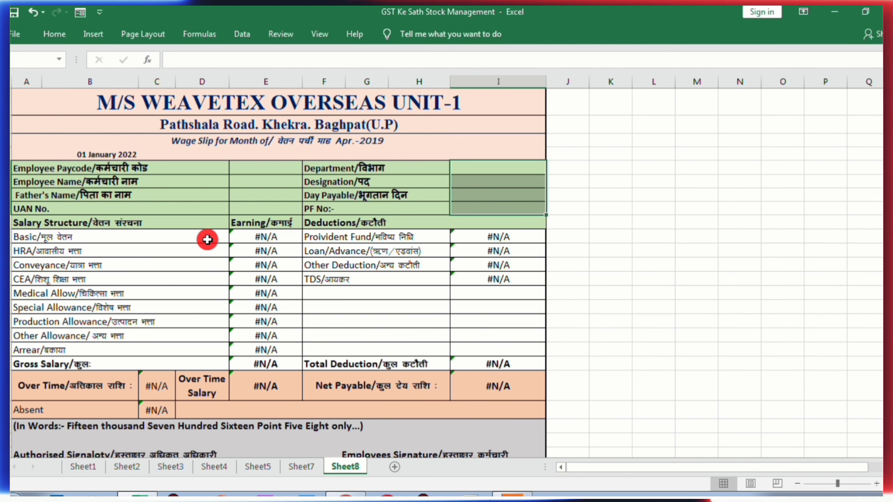
- Clear the earnings and deduction formulas down to the Arrear row
click(267, 236)
key(shift+Down)
key(shift+Down)
key(shift+Down)
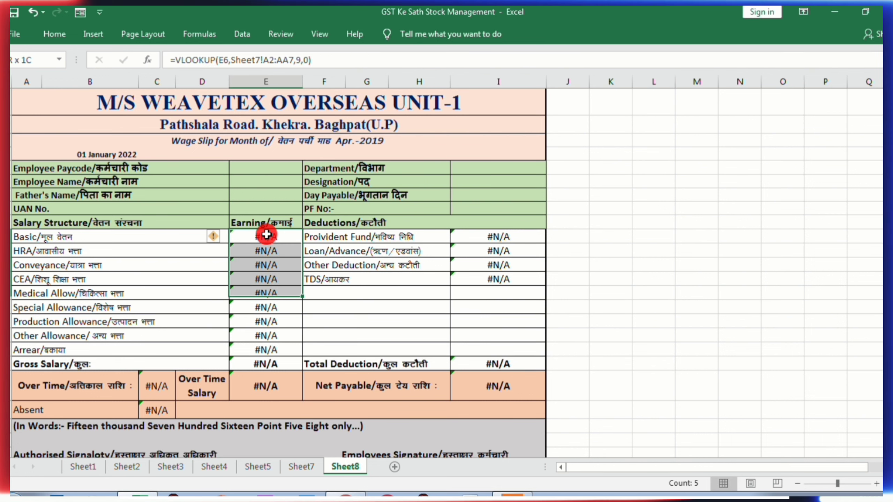
key(shift+Down)
key(shift+Down)
key(shift+Down)
key(shift+Down)
key(shift+Down)
key(Delete)
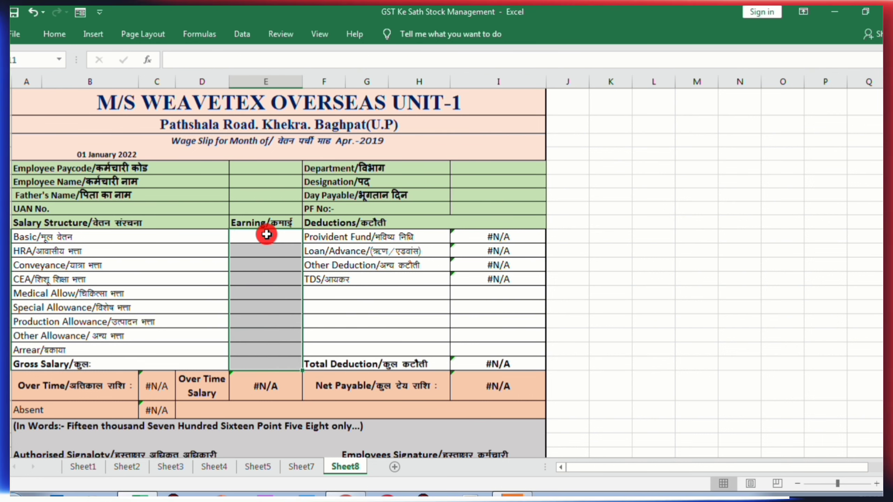
click(493, 234)
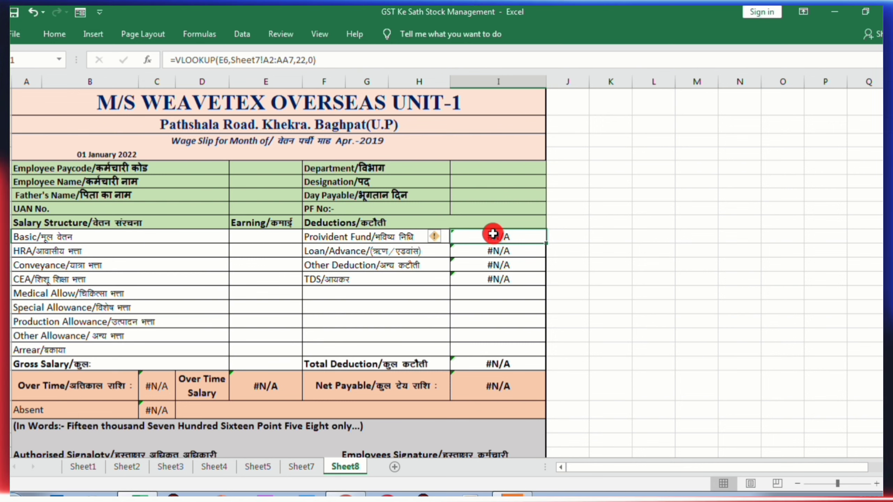
key(shift+Down)
key(shift+Down)
key(shift+Down)
key(ctrl+c)
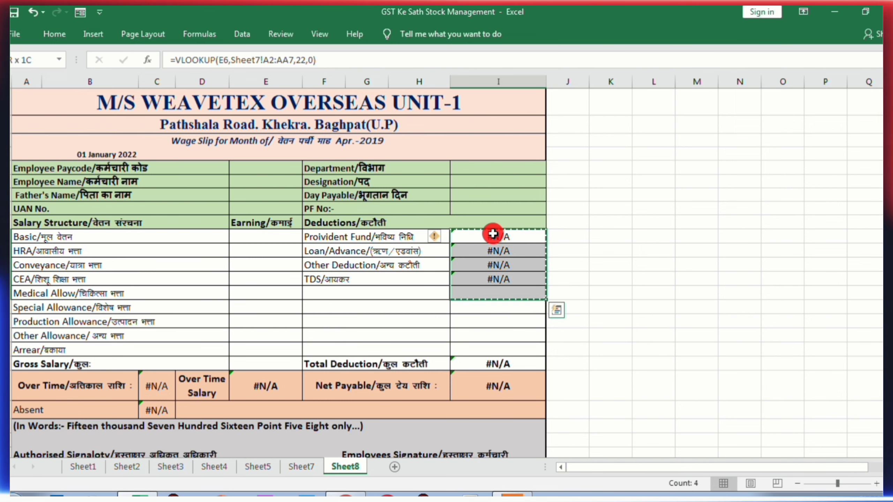
key(Delete)
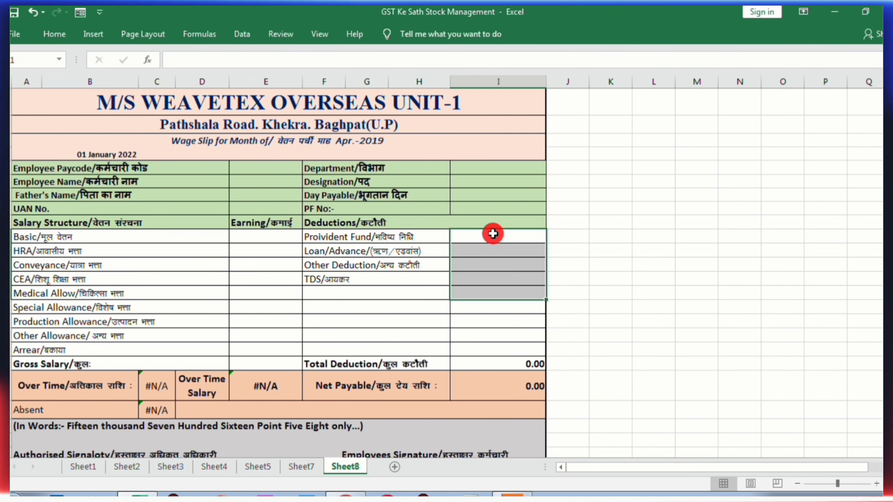
drag(509, 368, 512, 381)
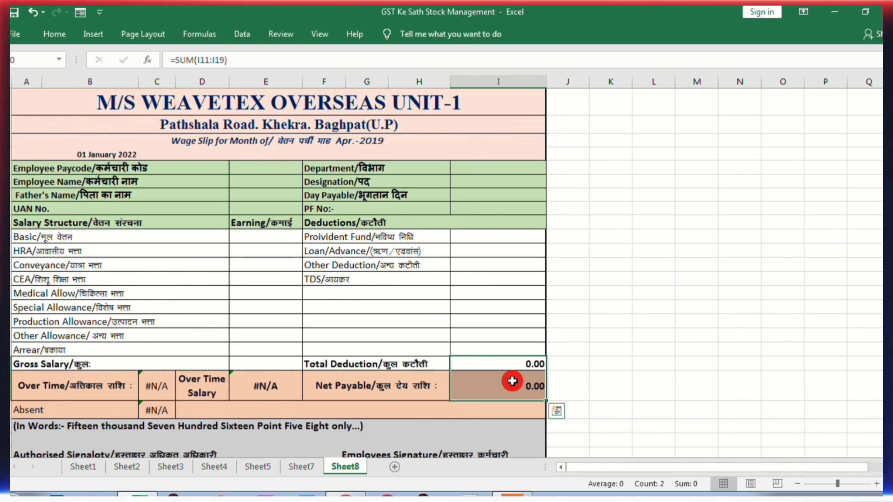
- Delete the #N/A formulas in the Over Time and Absent cells C21:C22
click(267, 383)
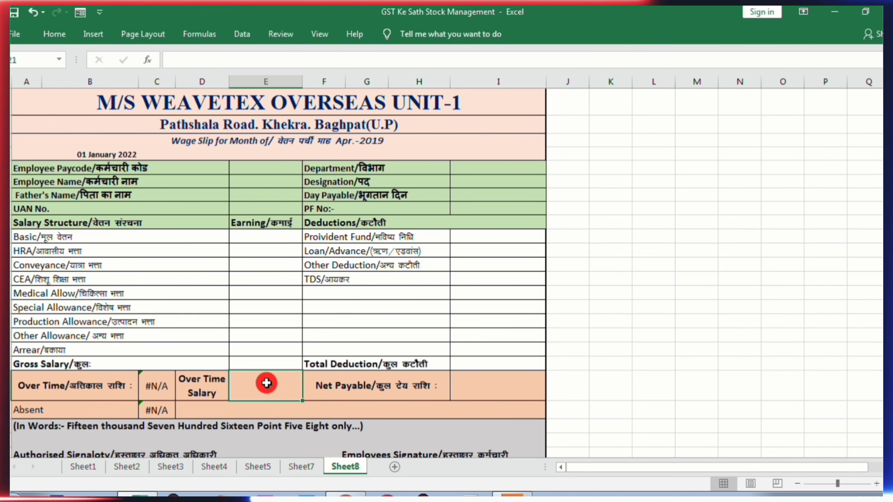
click(152, 391)
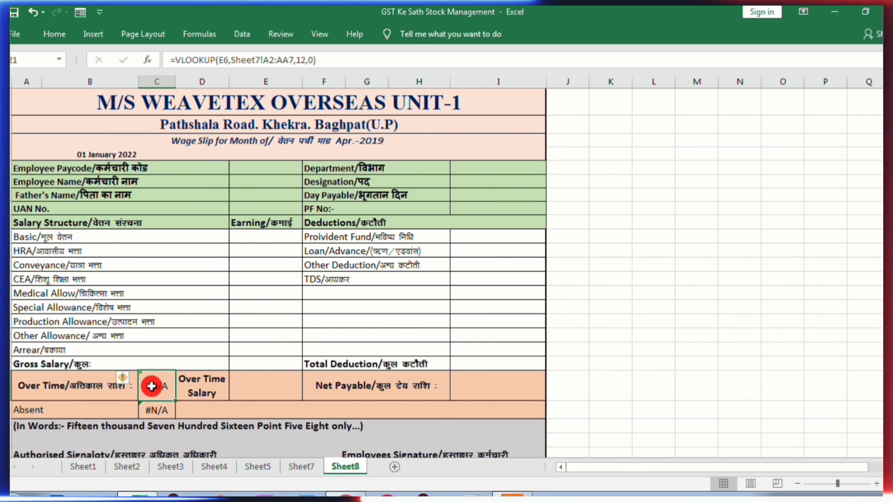
key(shift+Down)
key(Delete)
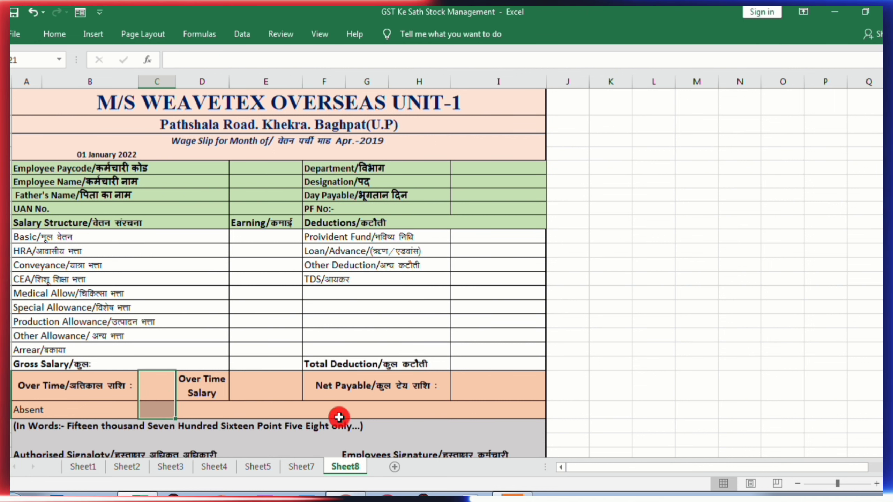
- Select the employee detail value cells in column E
click(580, 369)
click(694, 367)
click(277, 169)
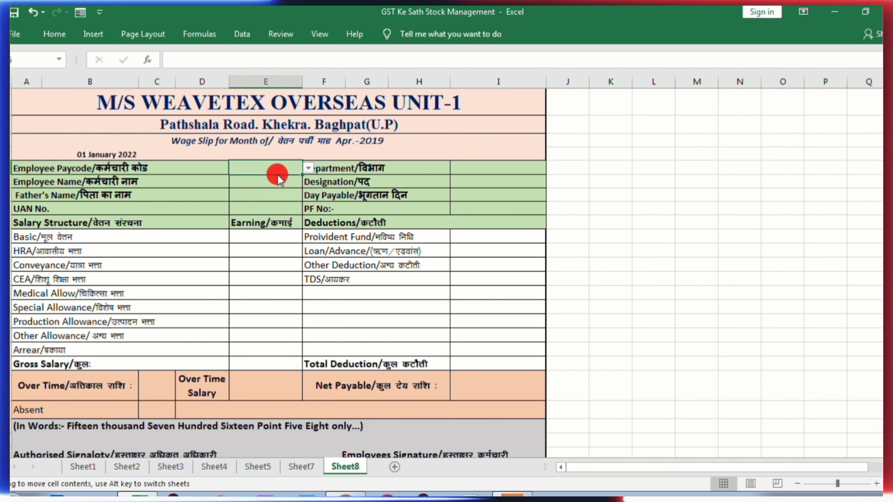
click(275, 191)
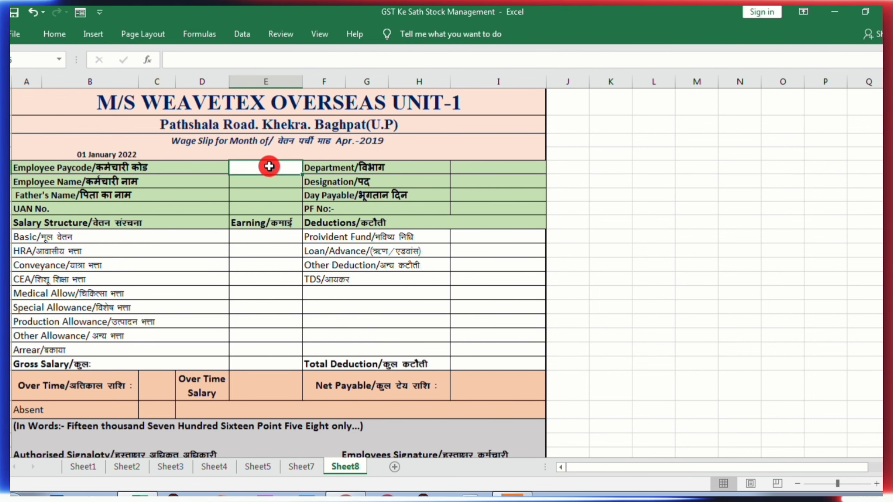
drag(270, 167, 269, 195)
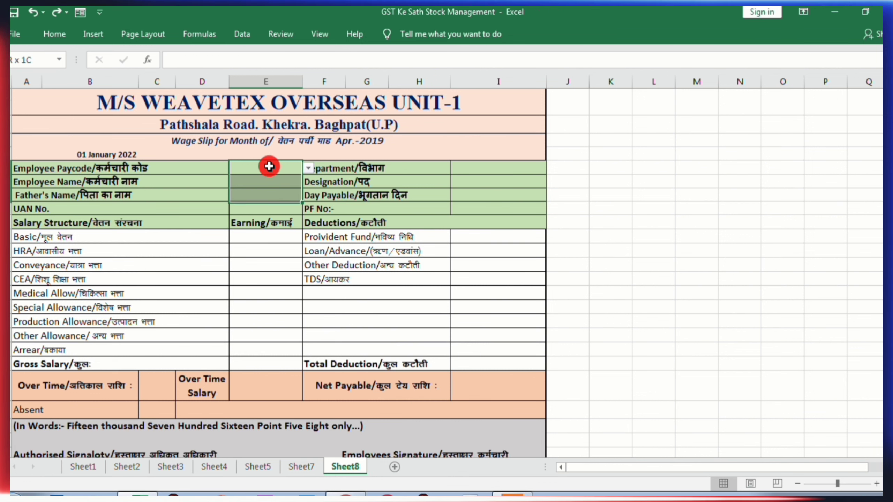
- Clear the formats of E6:E9 and apply All Borders
click(54, 34)
click(795, 86)
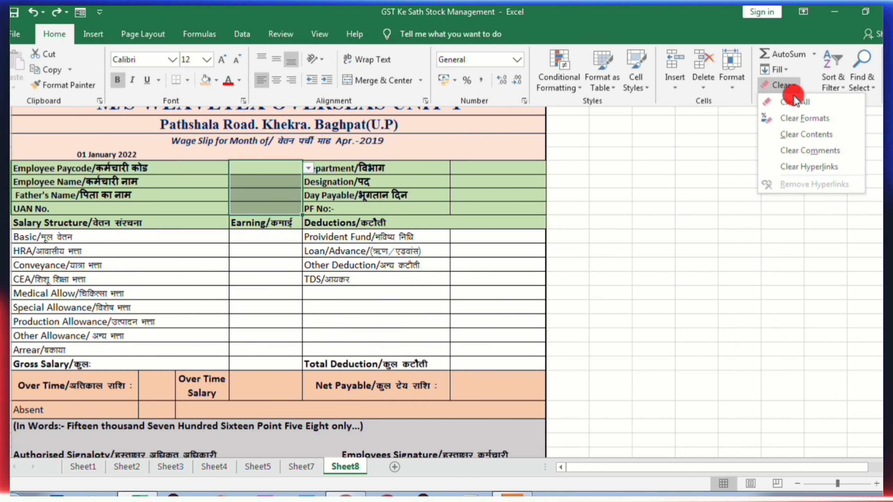
click(795, 105)
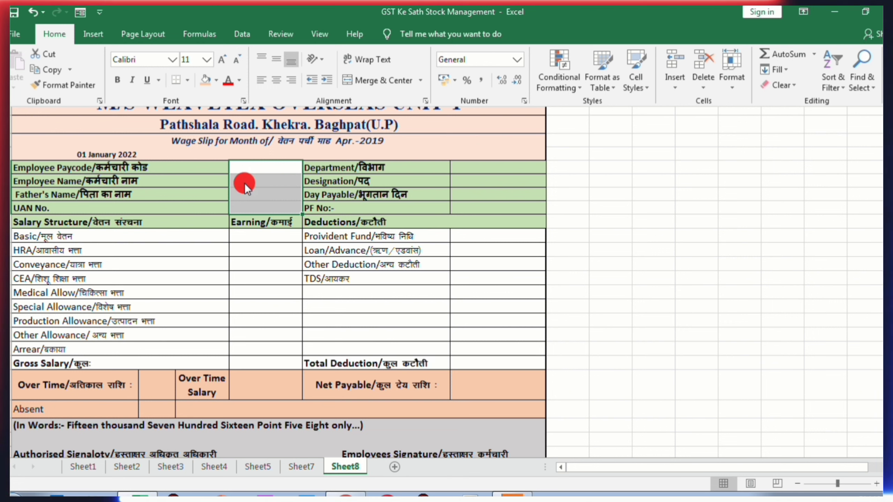
click(185, 79)
click(192, 196)
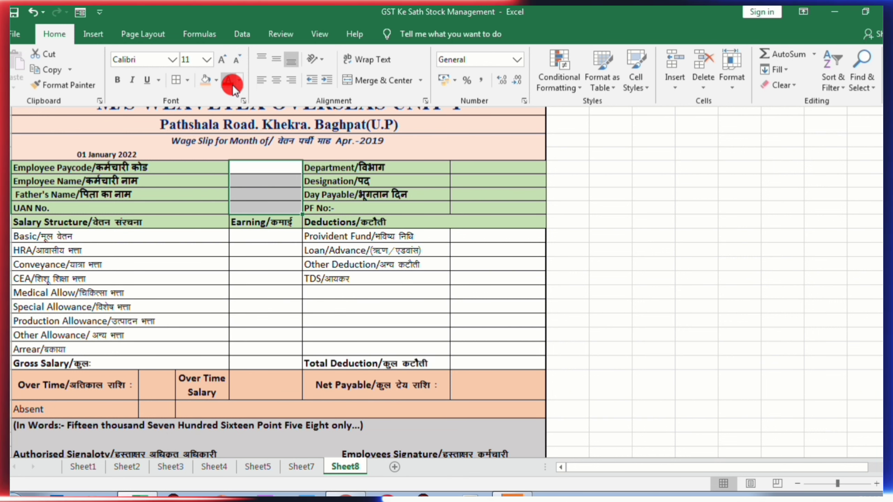
- Fill the employee detail value cells light green, after trying light blue and green
click(217, 78)
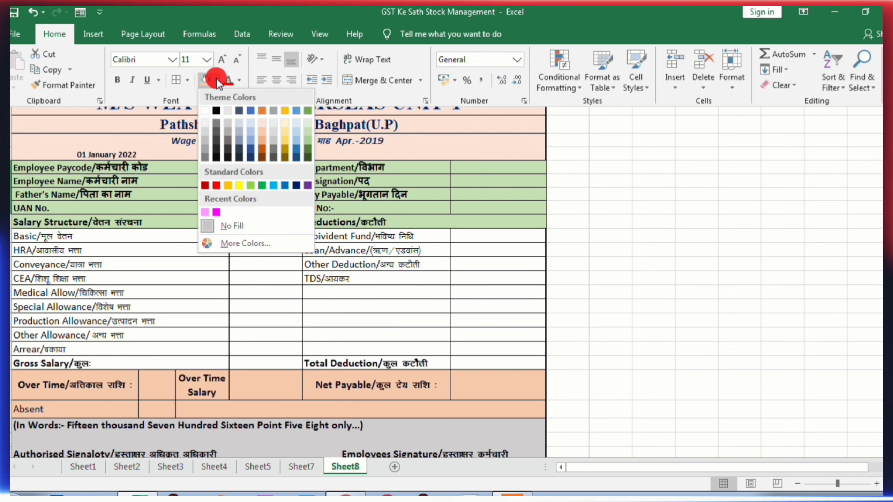
click(295, 131)
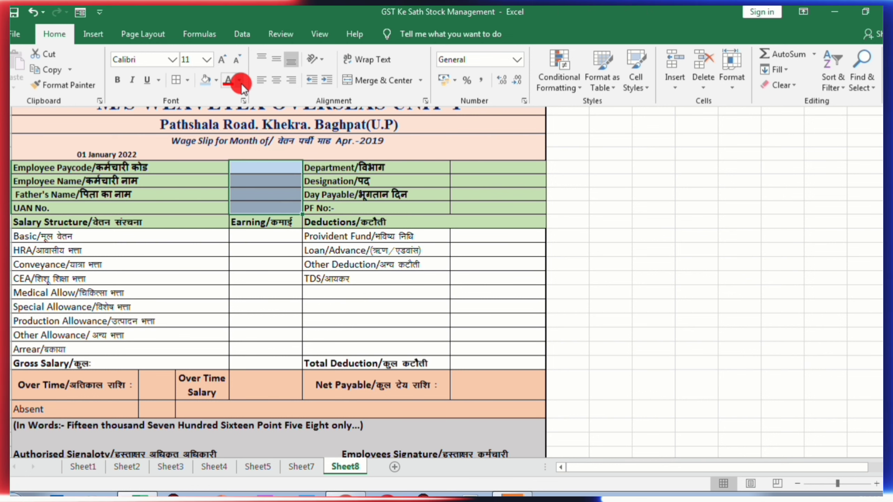
click(215, 79)
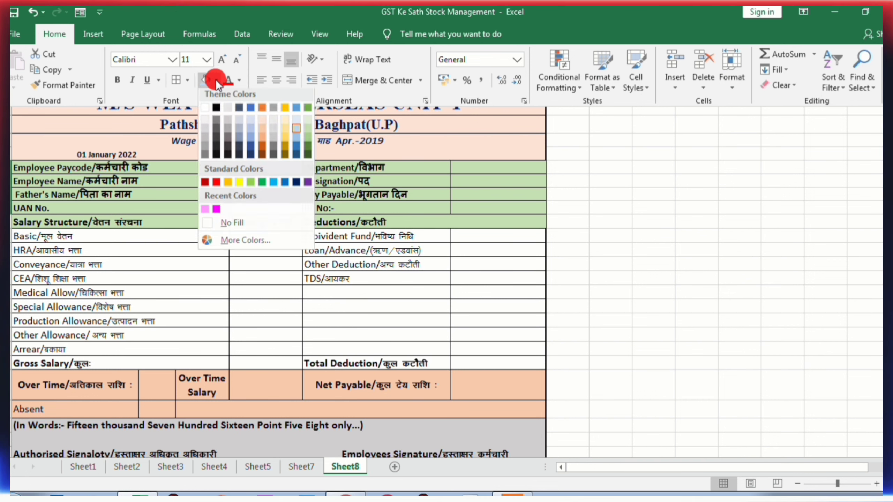
click(309, 141)
click(426, 251)
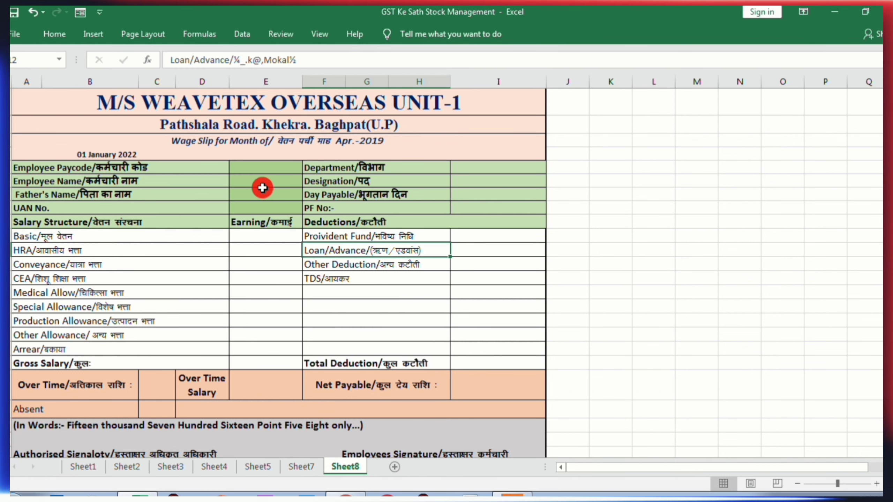
click(258, 167)
drag(257, 167, 259, 207)
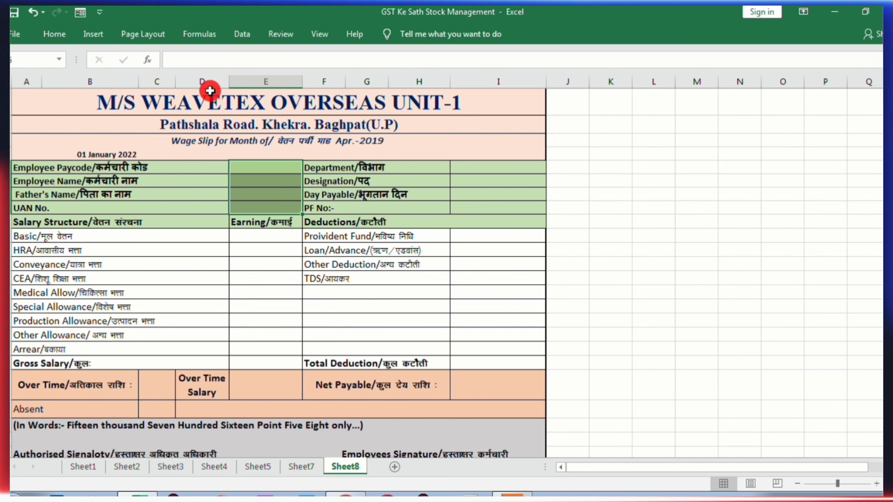
click(56, 34)
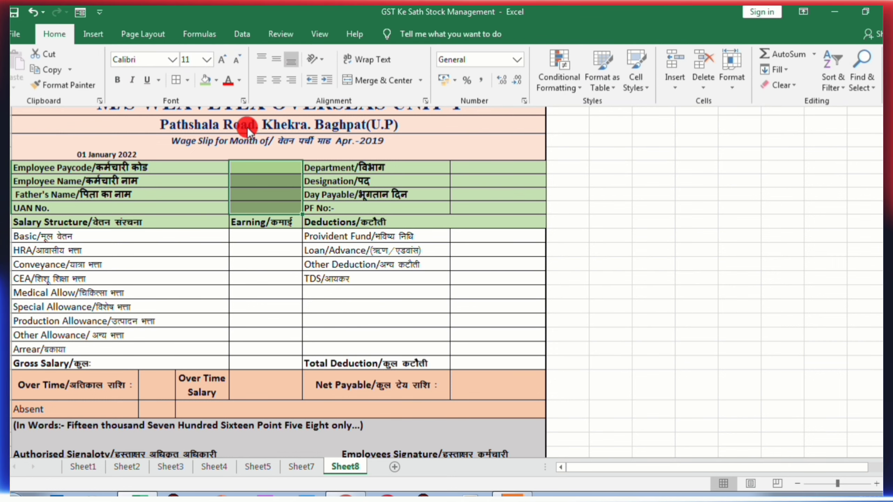
click(216, 83)
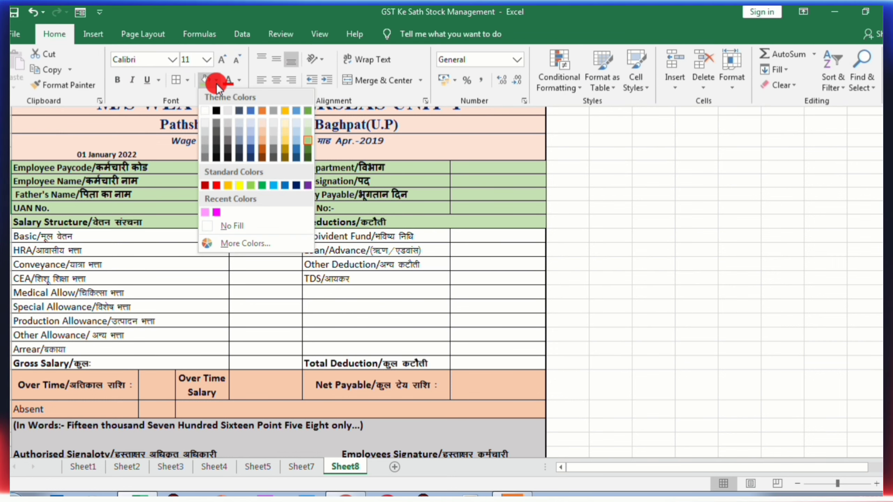
click(306, 132)
click(243, 239)
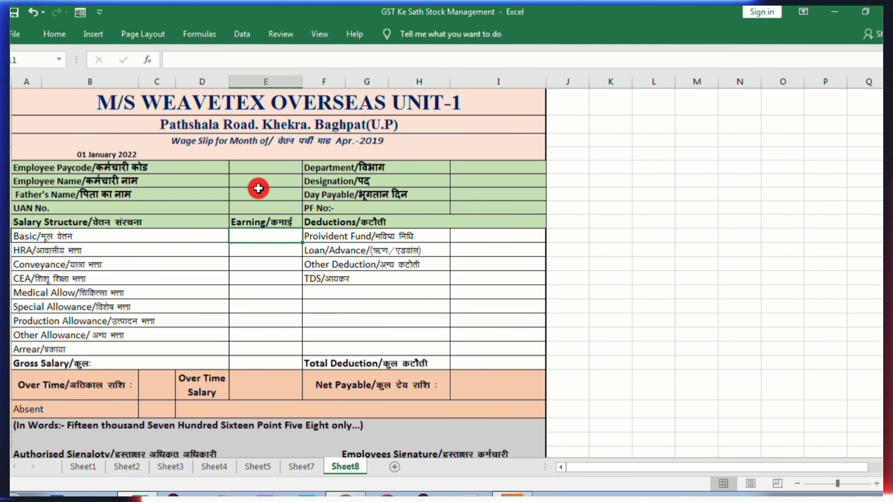
click(258, 170)
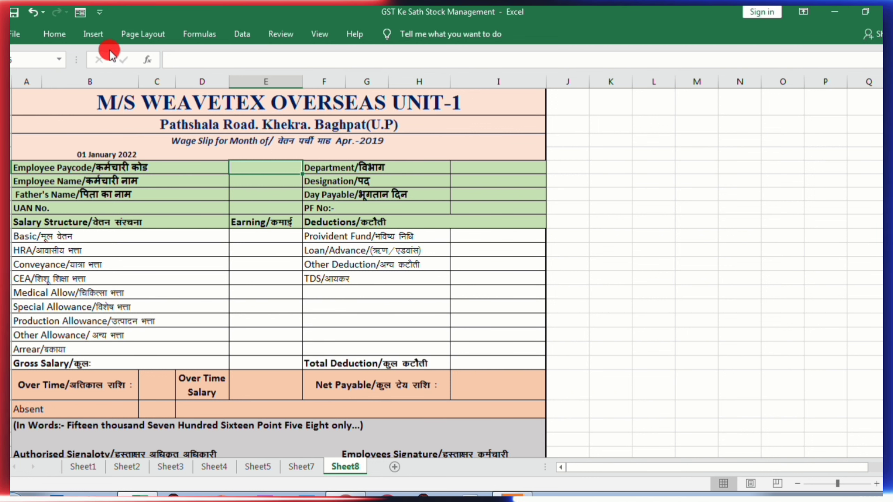
- Give E6 a List validation with source =Sheet7!$A$3:$A$7 and check the dropdown
click(247, 32)
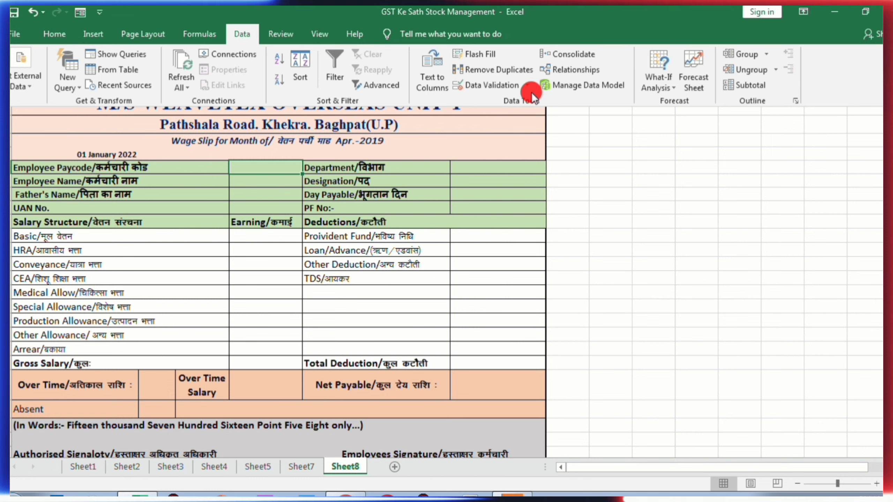
click(526, 84)
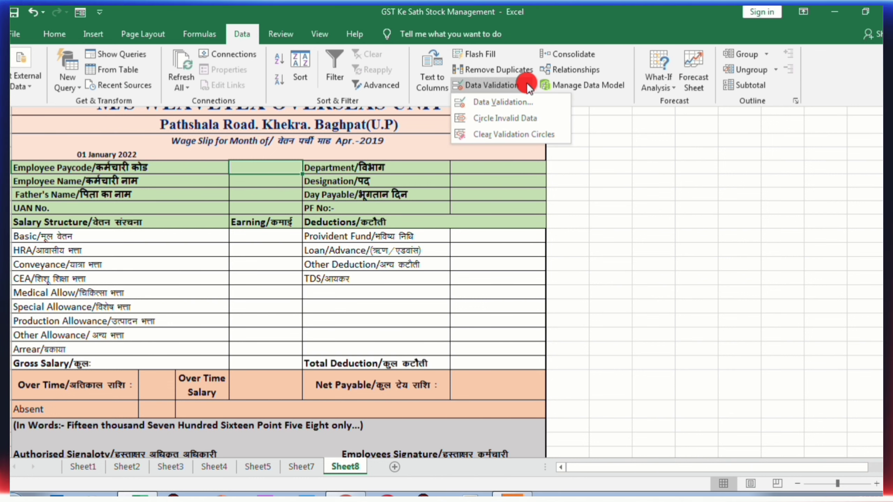
click(504, 102)
click(523, 187)
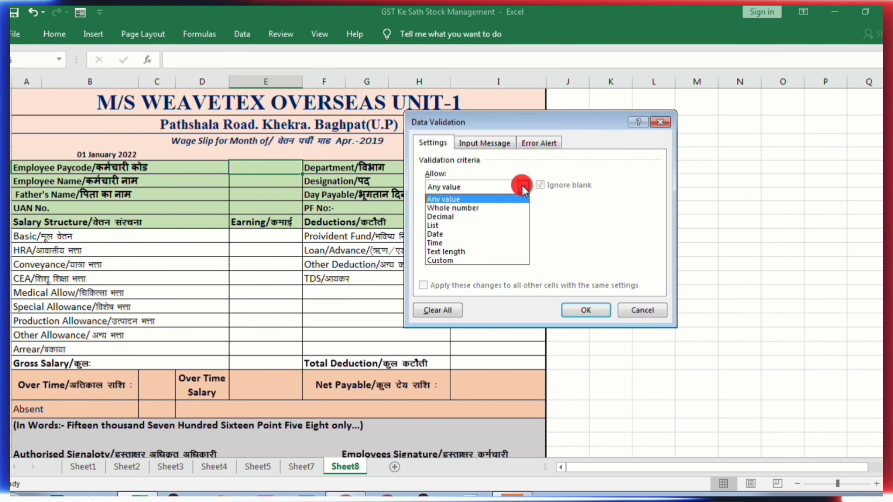
click(449, 225)
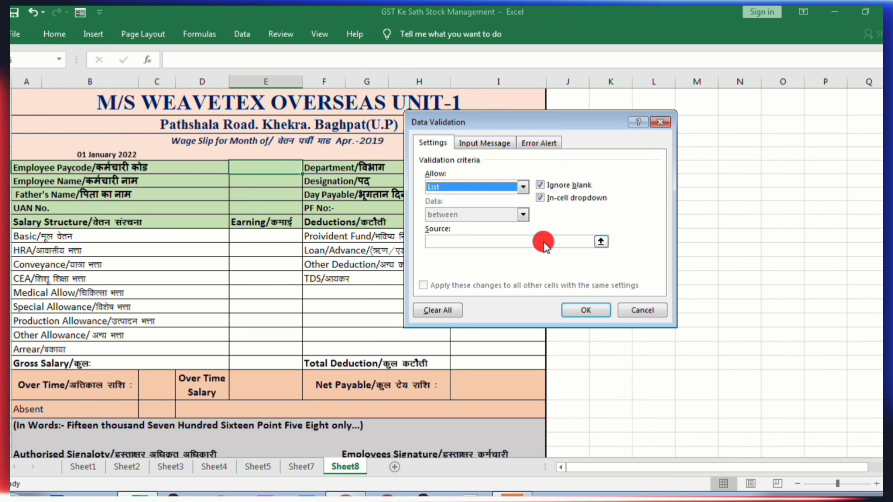
click(447, 243)
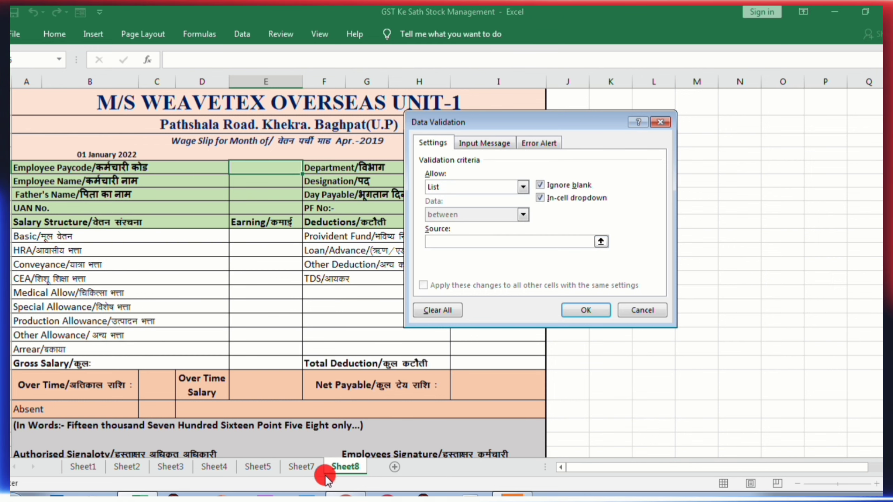
click(300, 464)
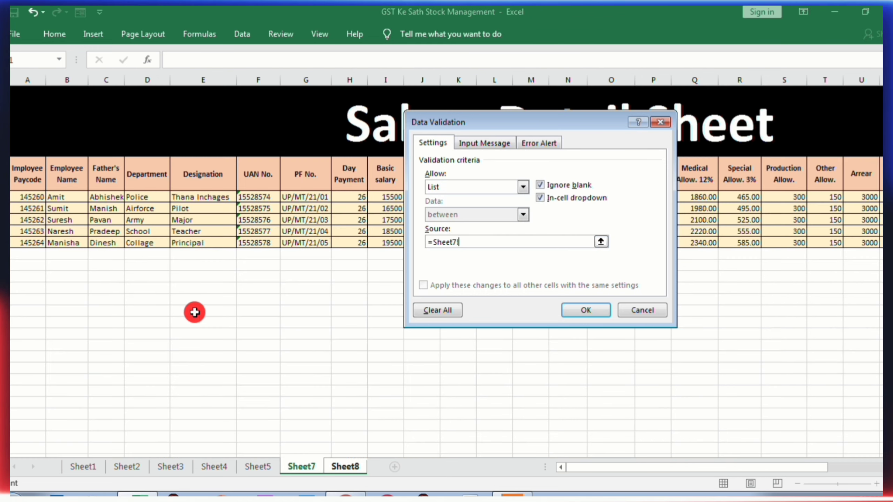
drag(532, 125, 595, 181)
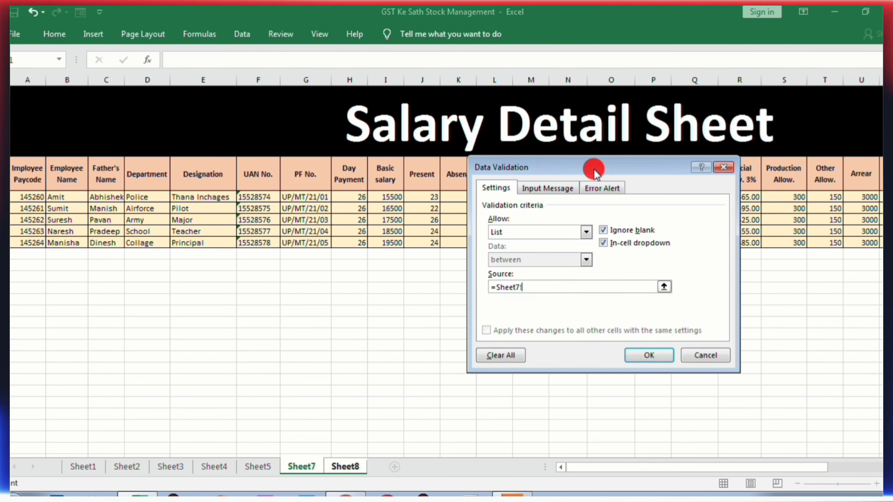
click(27, 198)
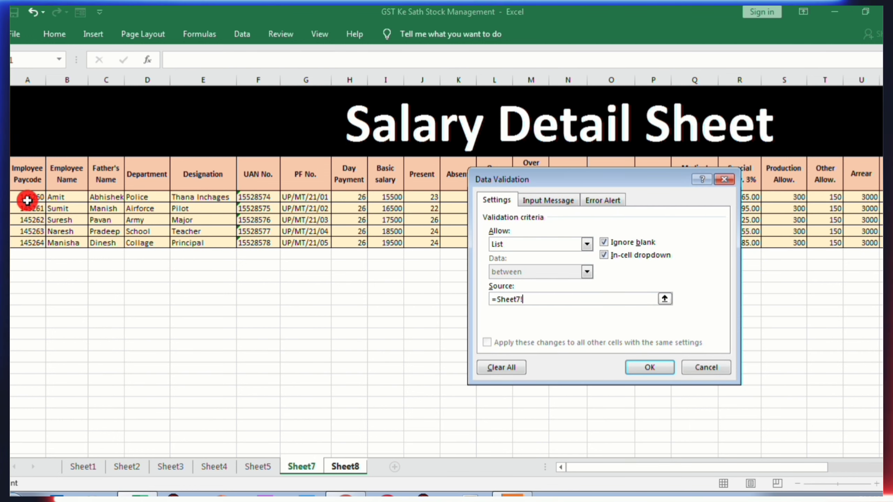
drag(27, 200, 32, 240)
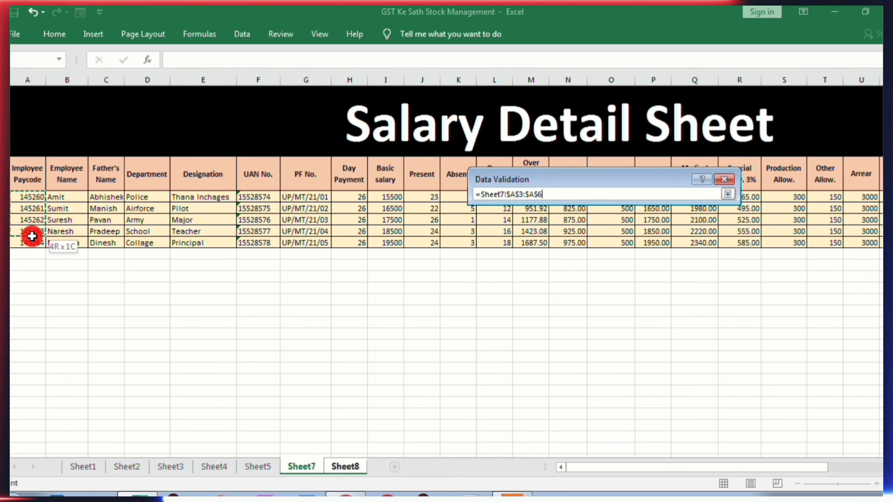
key(Return)
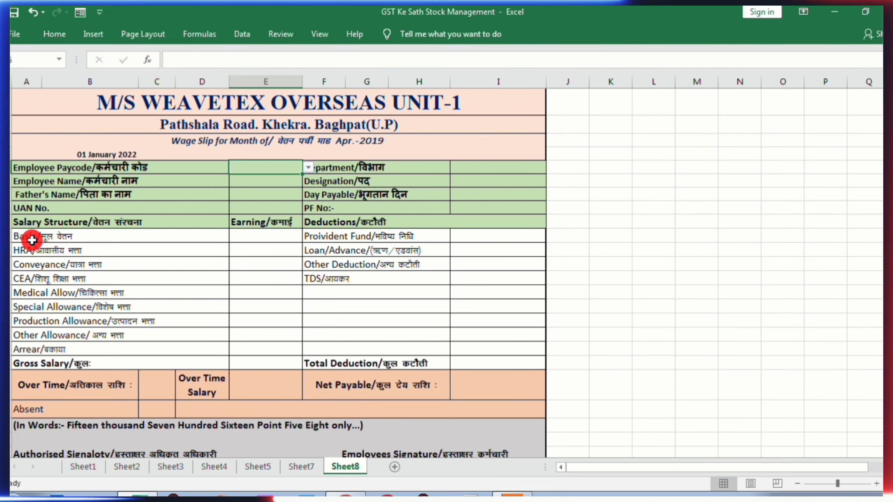
click(310, 170)
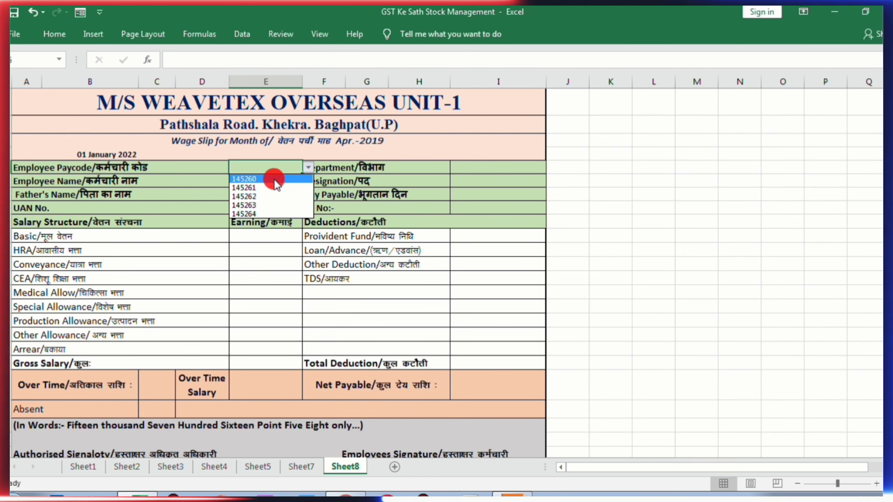
key(Escape)
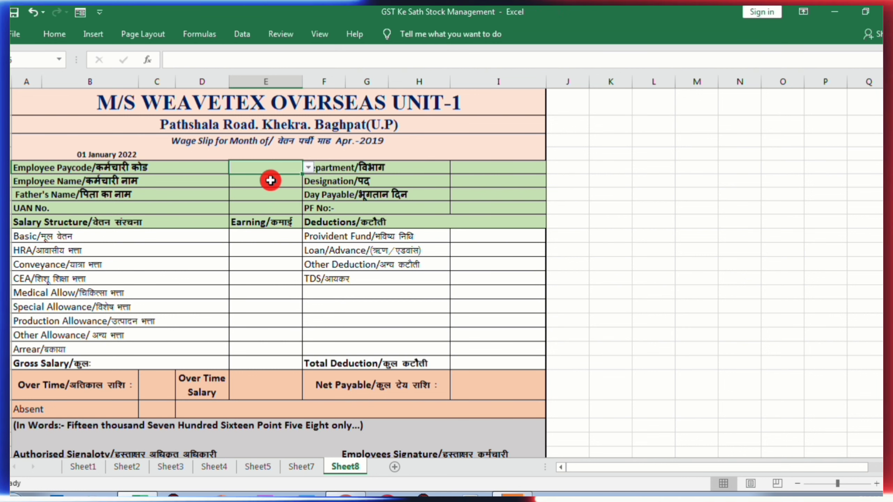
- Start a VLOOKUP formula in E7 keyed on paycode cell E6
click(270, 180)
text(=)
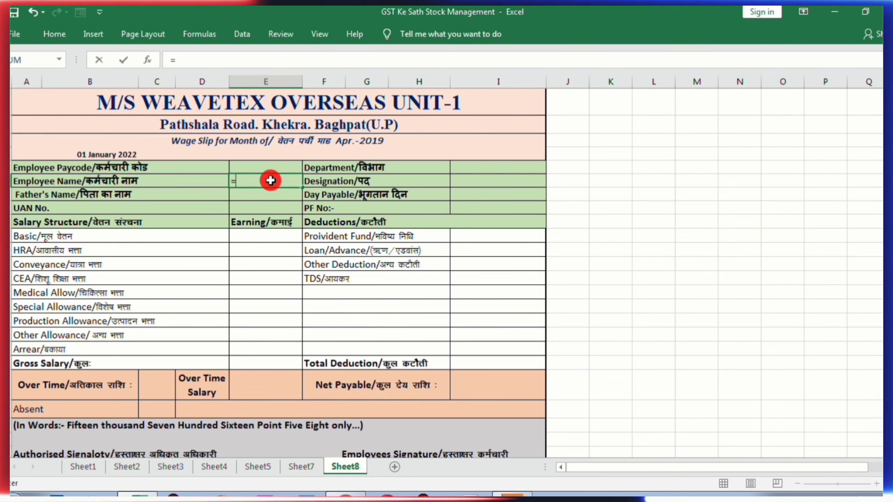
text(g)
key(BackSpace)
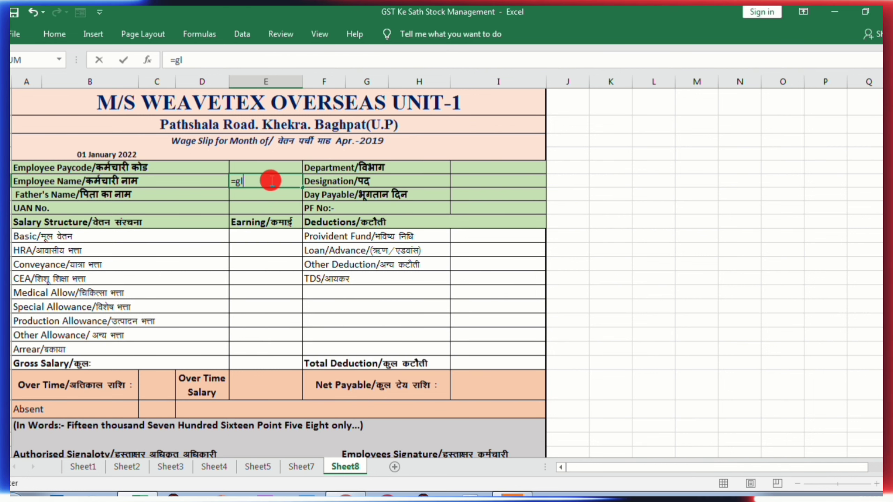
text(g)
key(BackSpace)
text(vl)
key(Tab)
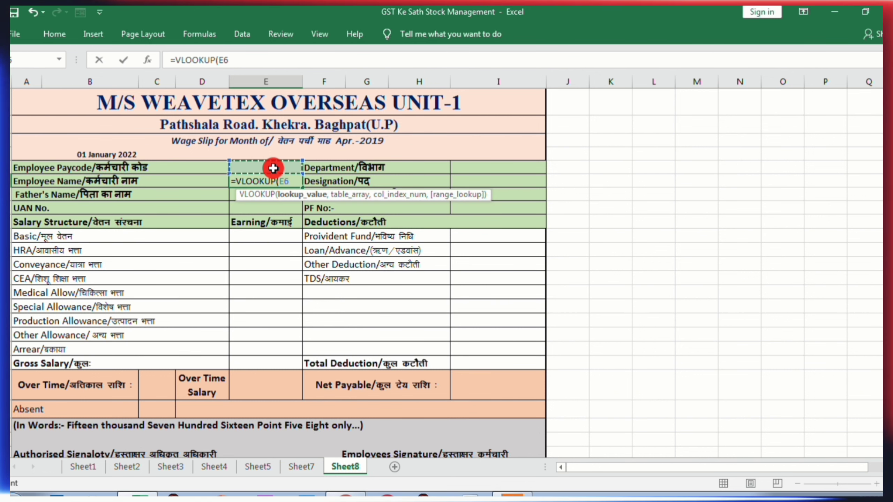
text(,)
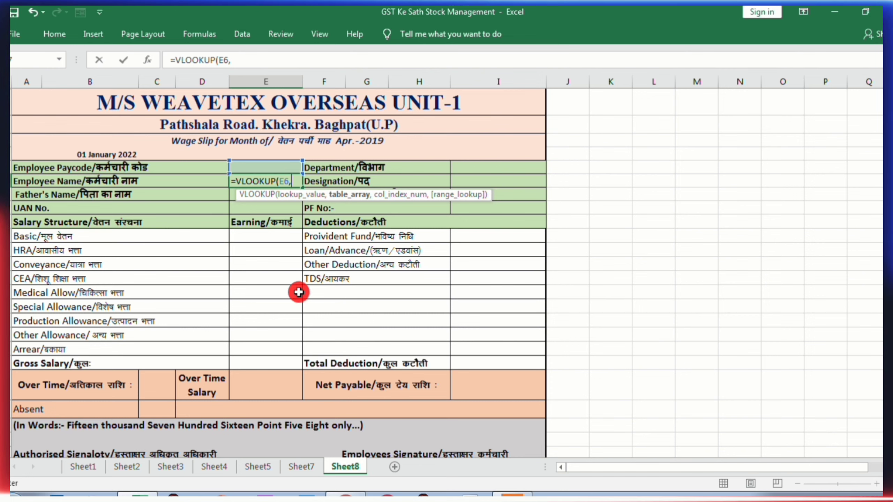
- Complete it as =VLOOKUP(E6,Sheet7!A2:AA7,2,0) using table range Sheet7!A2:AA7
click(299, 467)
click(25, 170)
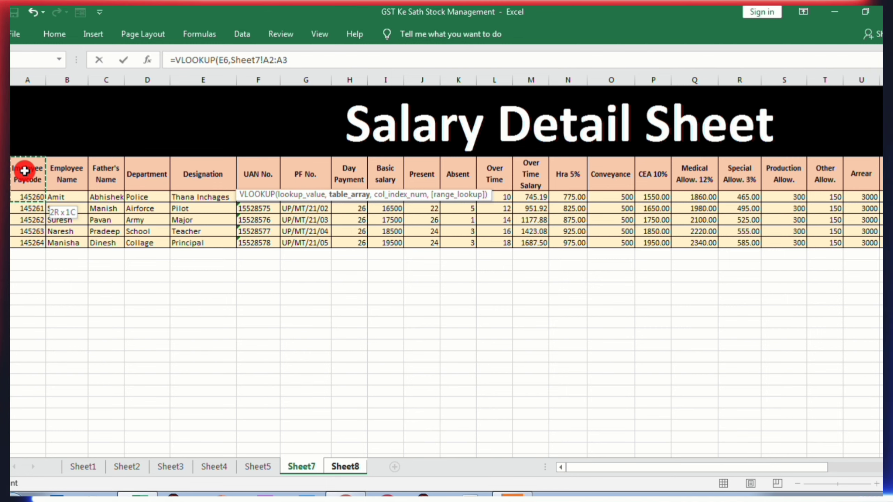
drag(28, 199, 28, 232)
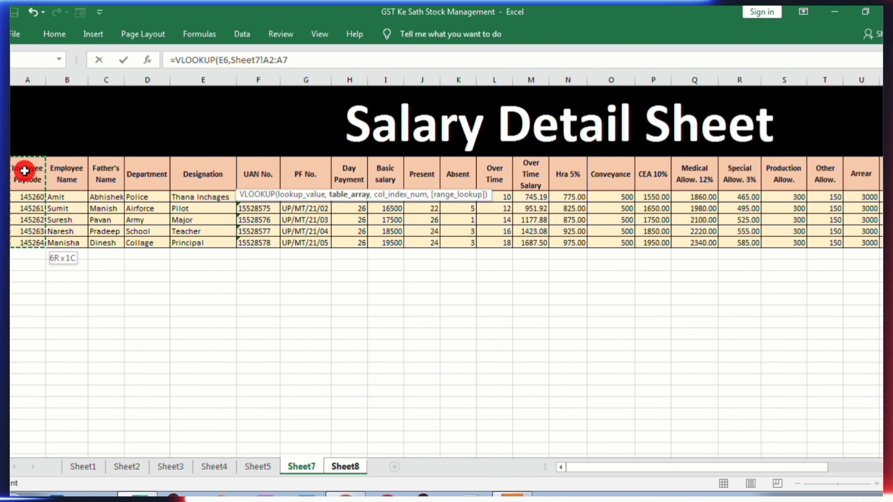
key(ctrl+shift+Right)
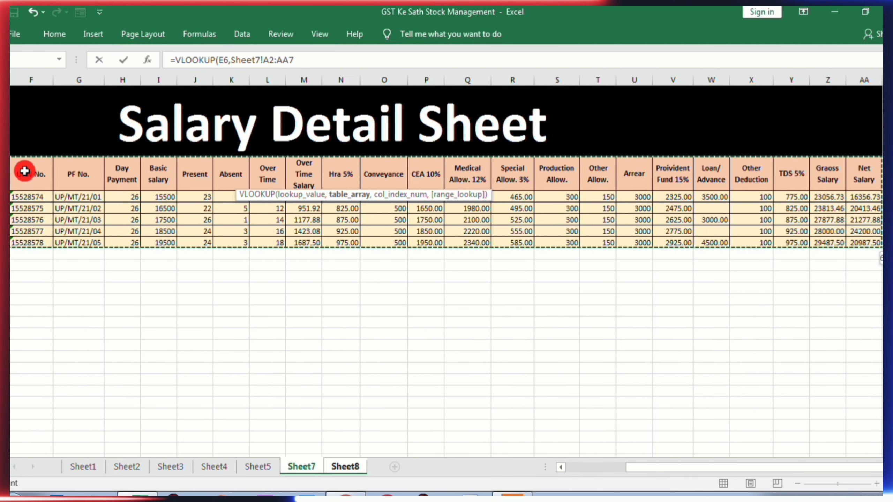
text(,)
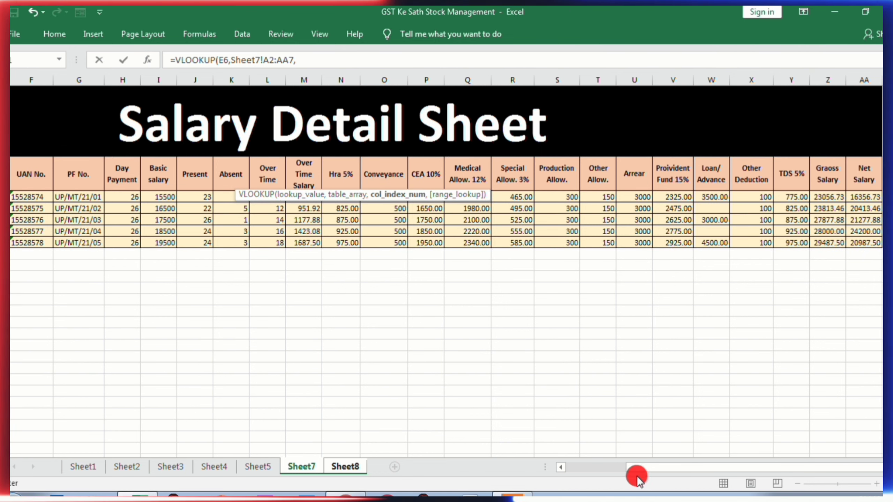
drag(637, 479, 563, 473)
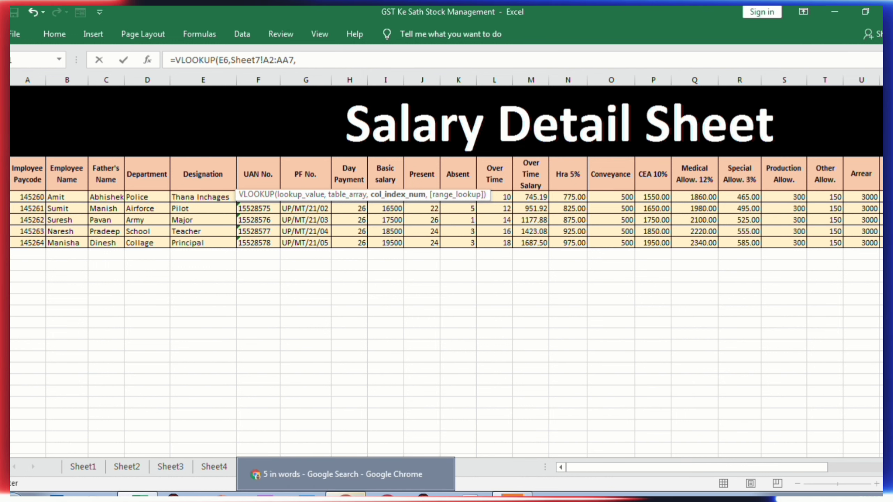
text(2,)
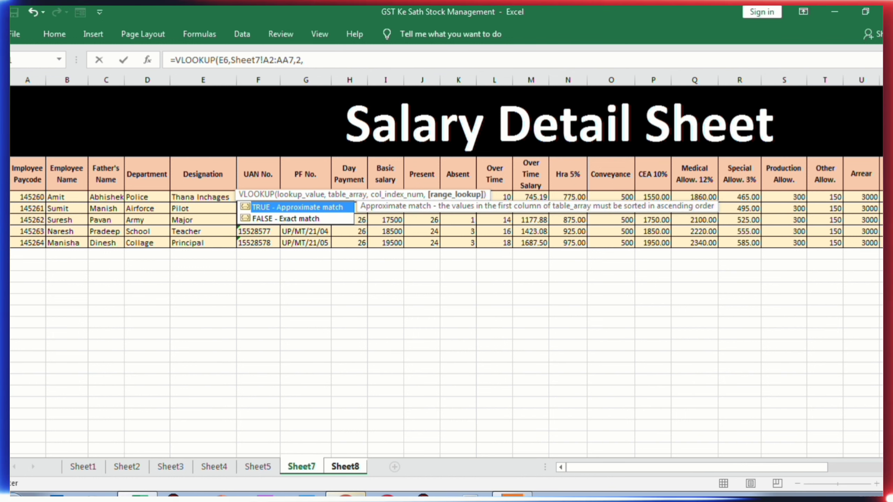
text(0)
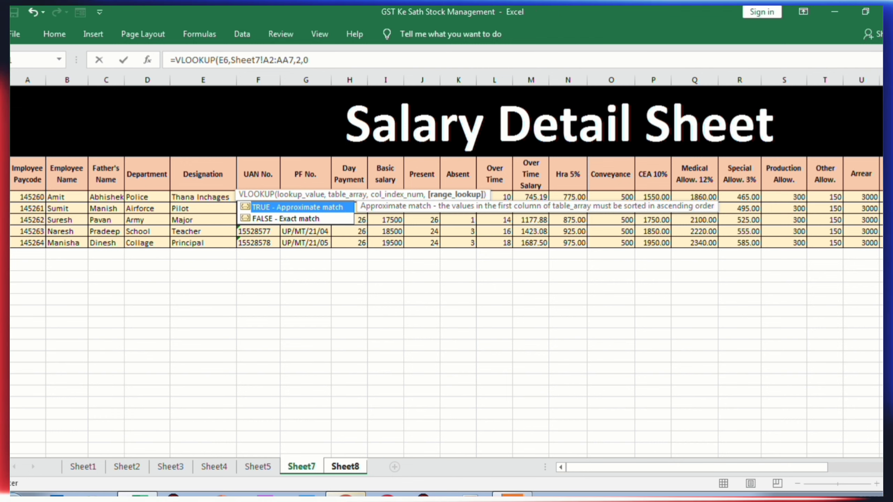
key(Return)
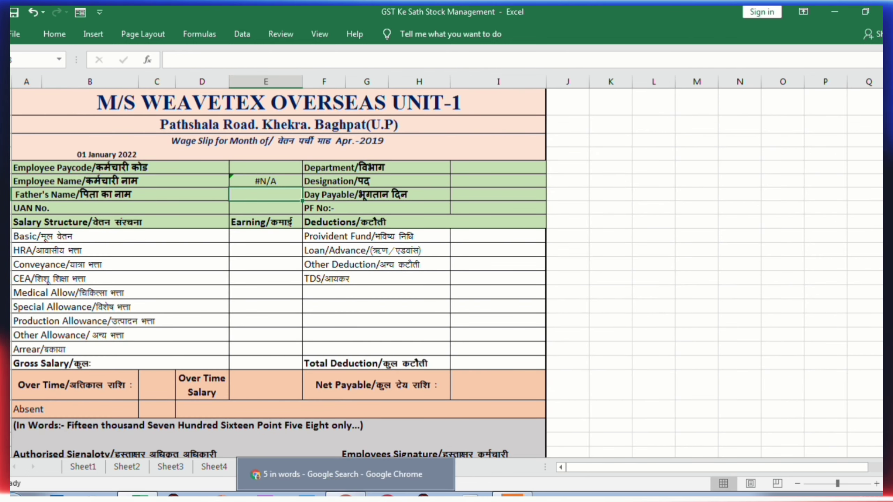
- Choose paycode 145260 from the E6 dropdown so the slip shows Amit, and left-align it
click(309, 168)
click(260, 178)
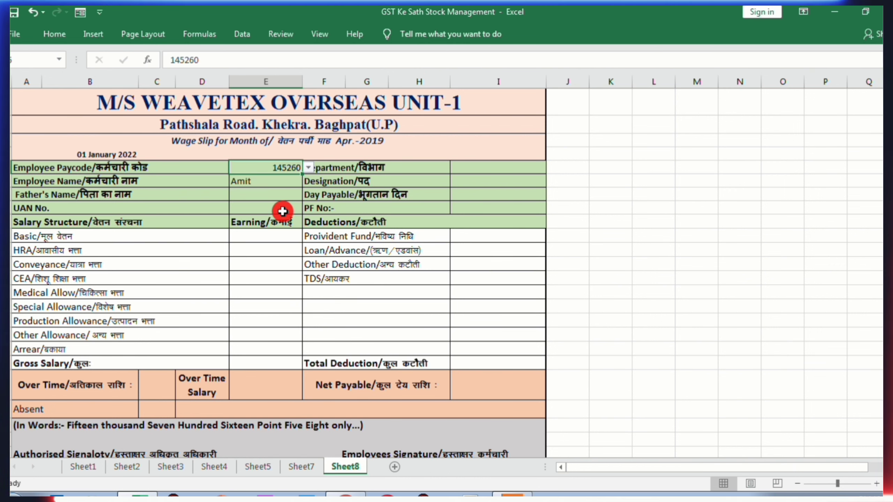
click(53, 32)
click(273, 78)
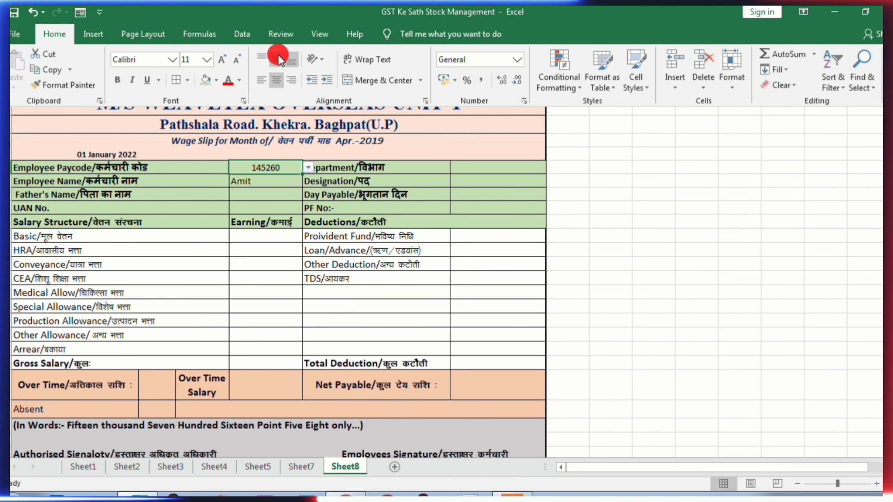
click(261, 80)
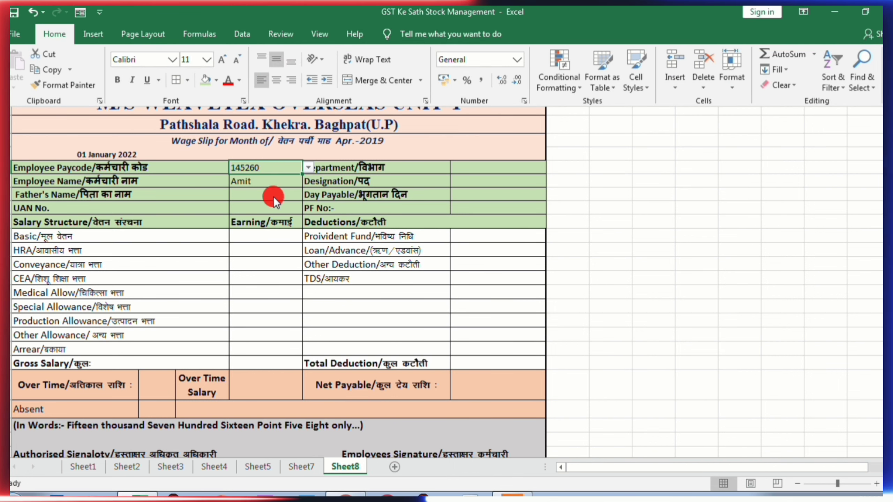
- Enter =VLOOKUP(E6,Sheet7!A2:AA7,3,0) in E8 so Father's Name shows Abhishek
click(264, 193)
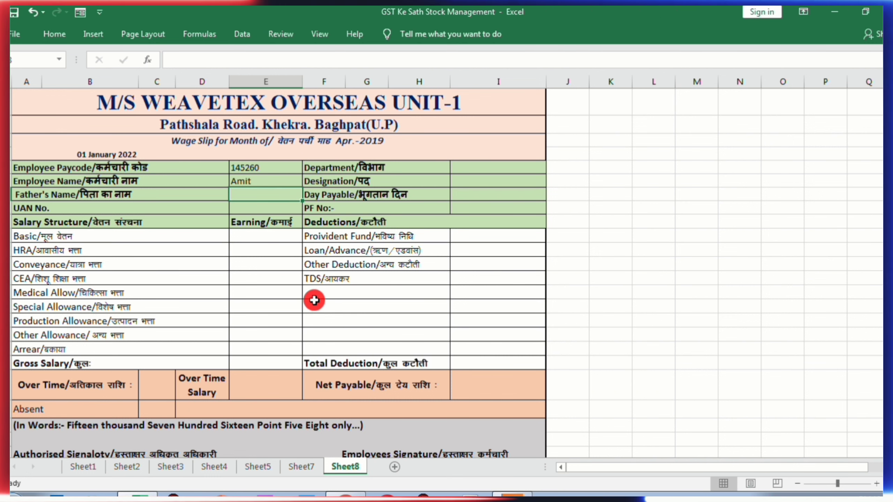
text(=)
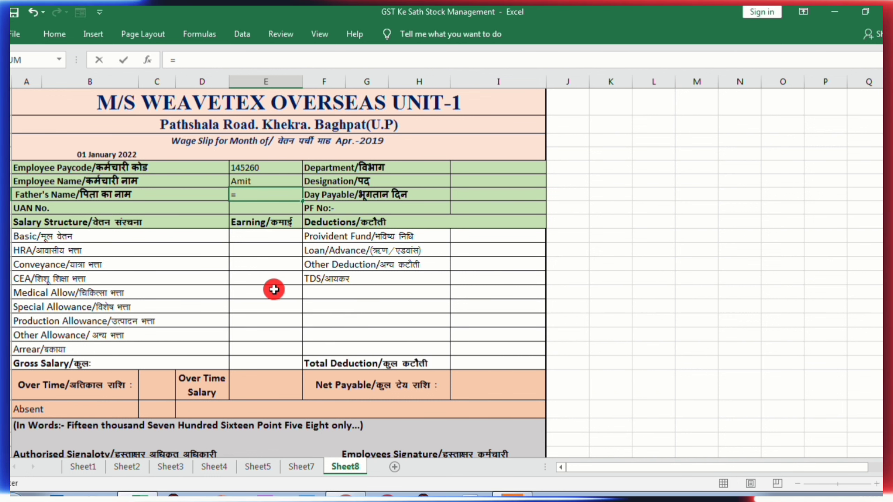
text(vl)
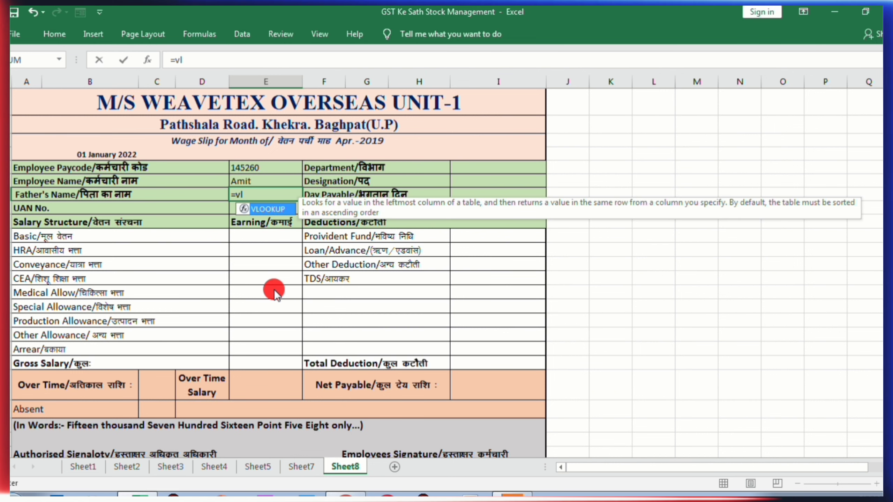
key(Tab)
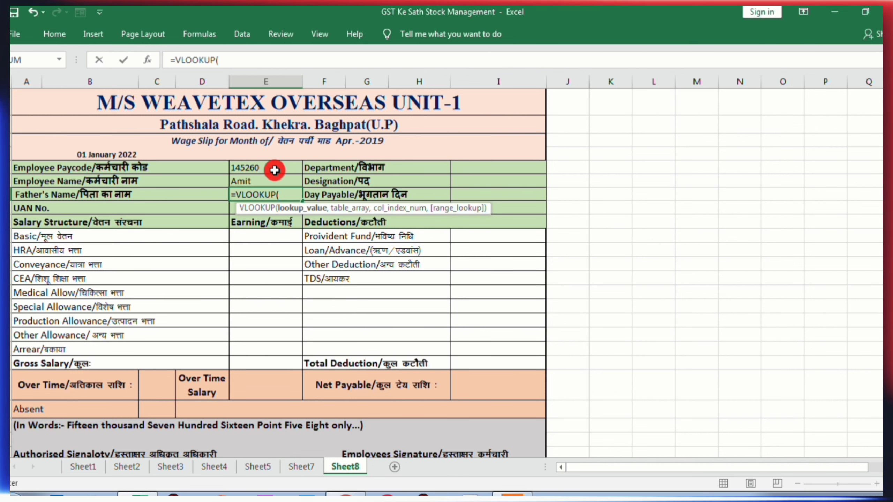
click(274, 169)
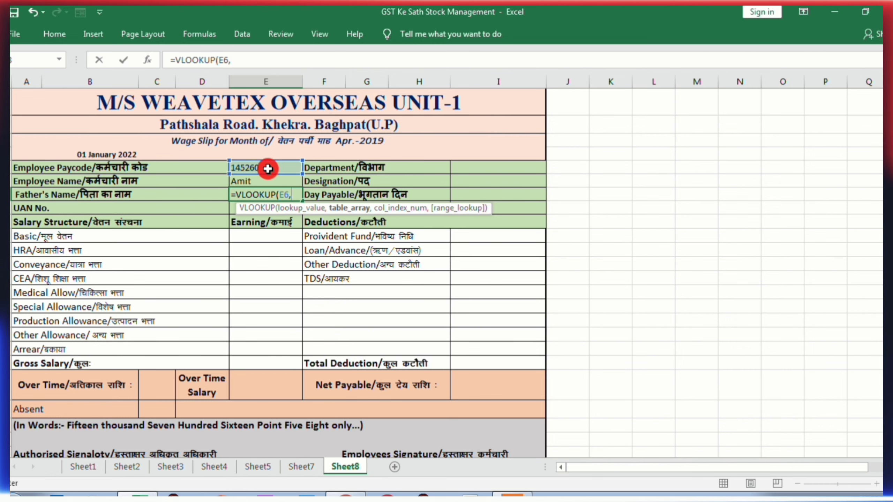
click(301, 467)
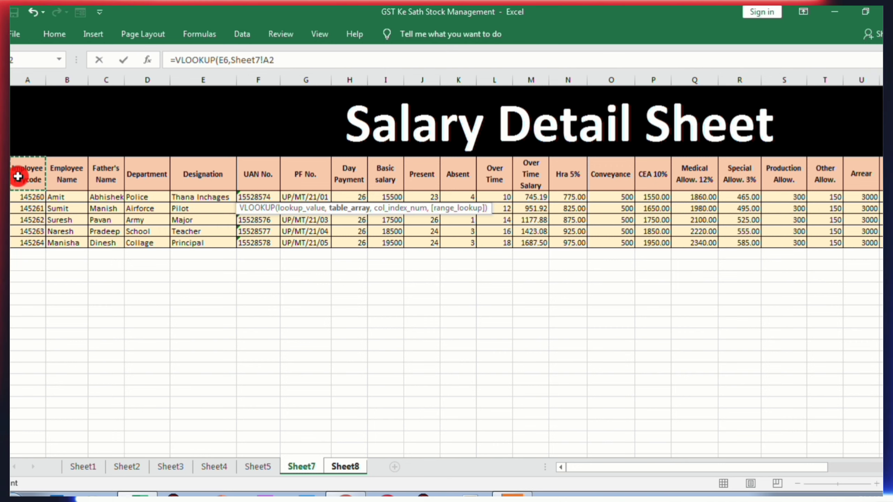
drag(29, 201, 28, 224)
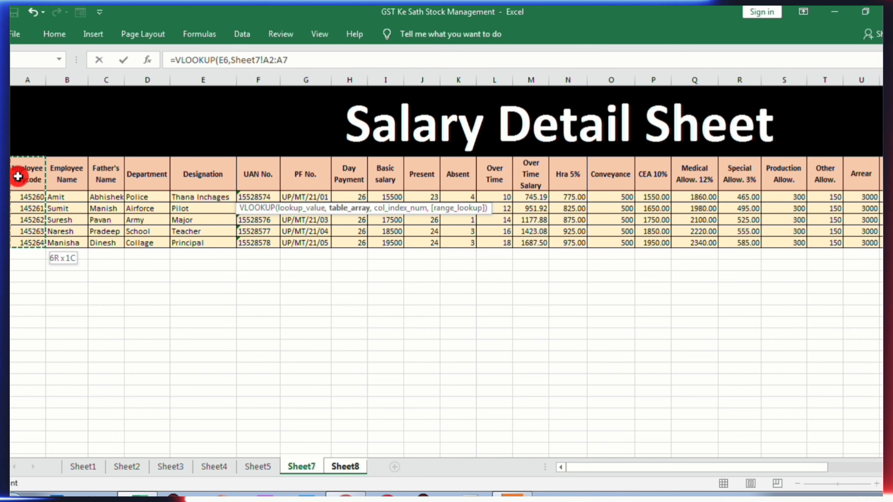
key(ctrl+shift+Right)
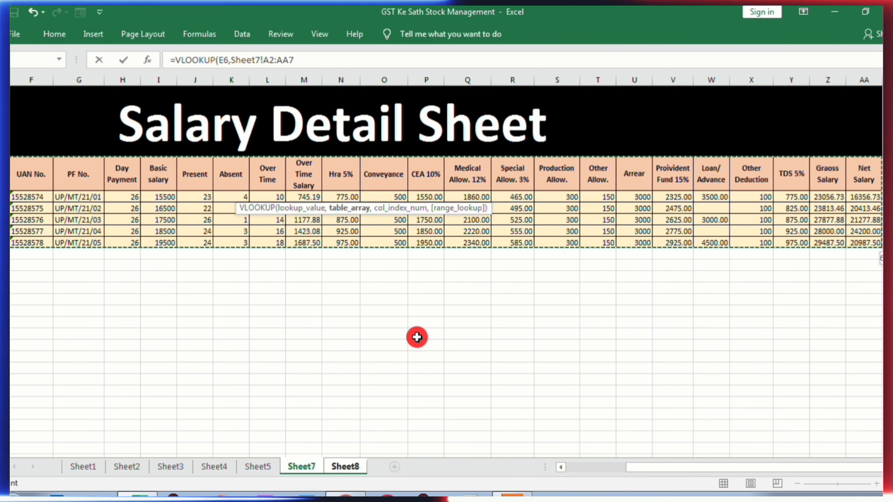
text(,)
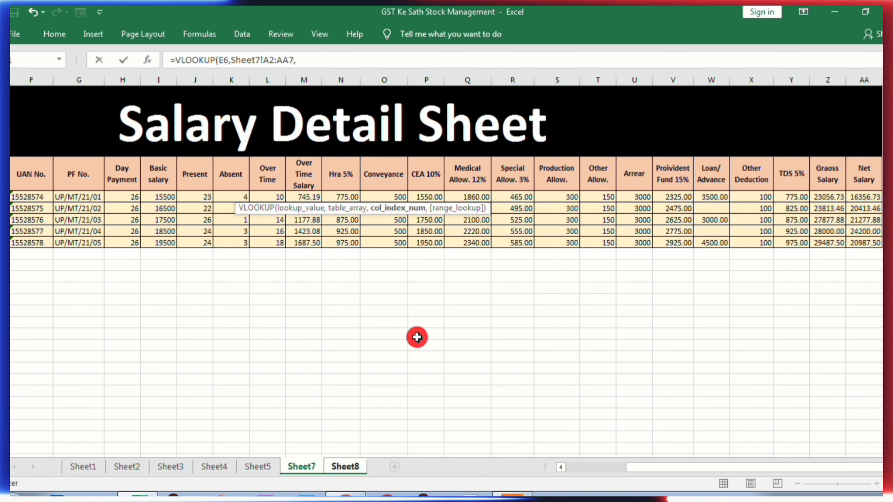
text(3,0)
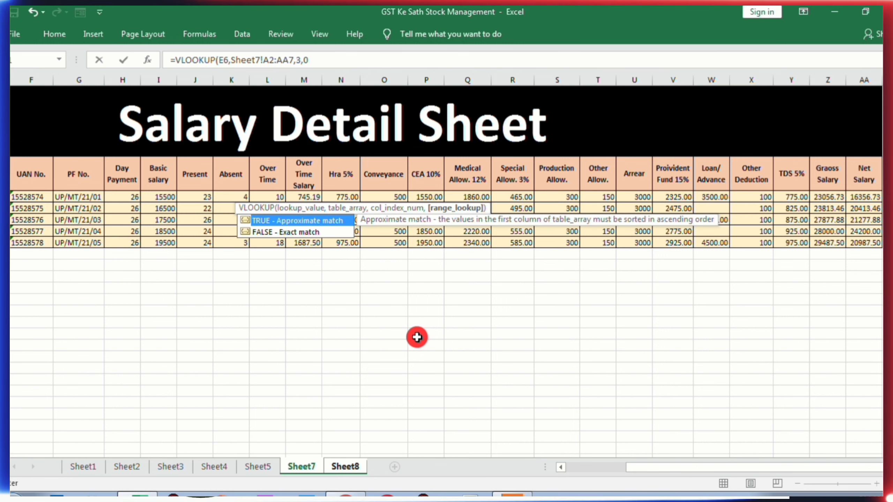
key(Return)
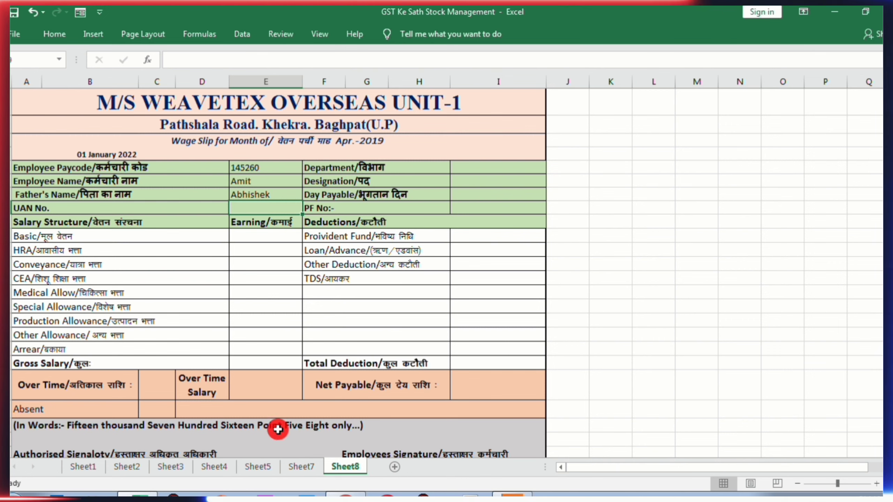
click(301, 467)
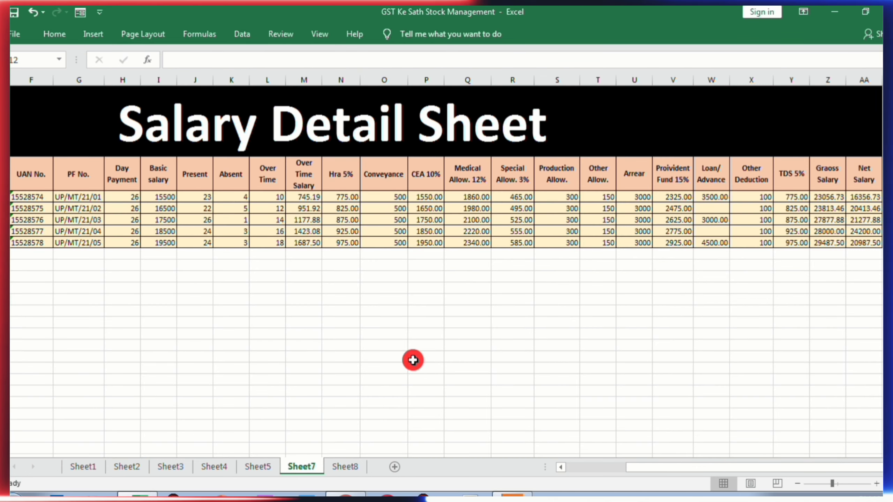
drag(708, 472, 578, 473)
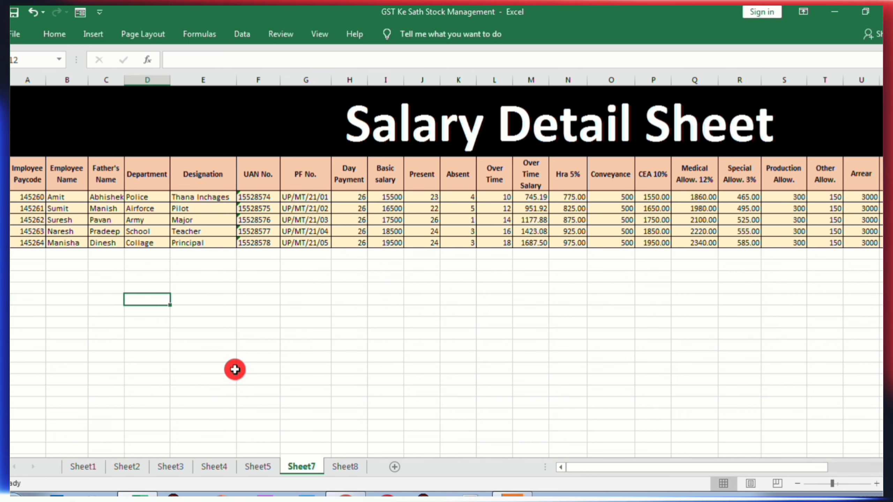
click(345, 466)
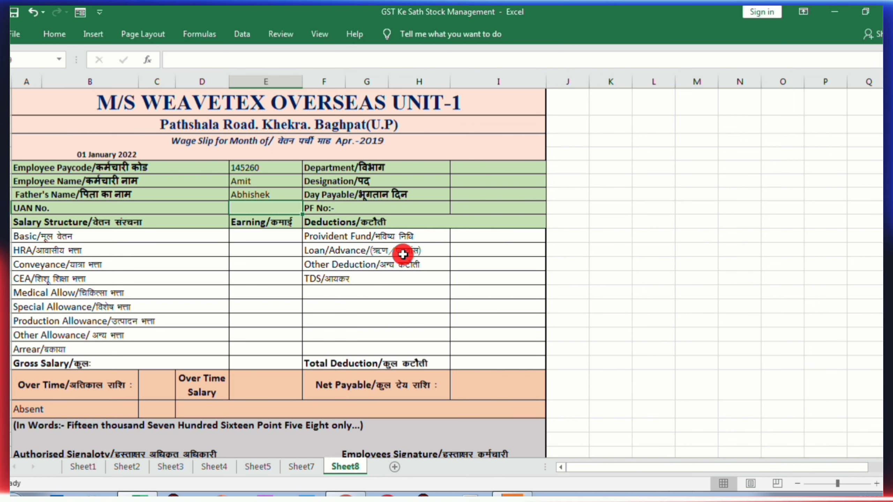
- Start a VLOOKUP in I6 using paycode E6 and Sheet7's A2:AA7 salary table
click(474, 169)
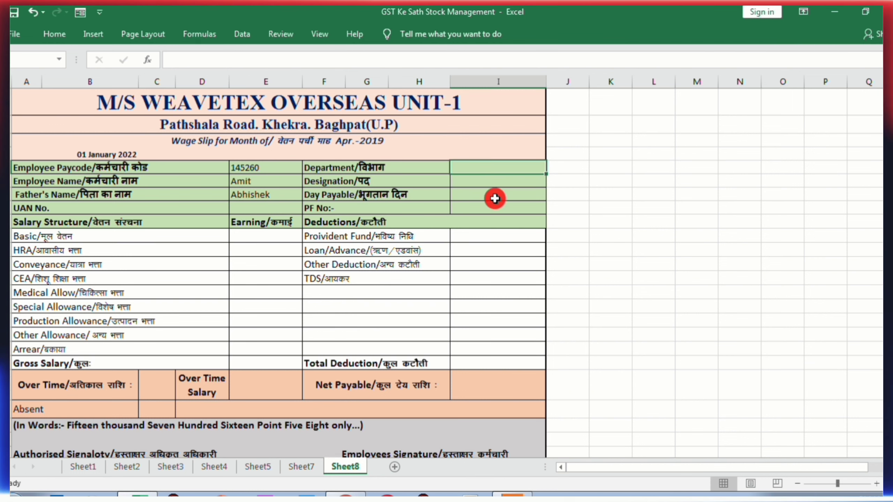
text(=)
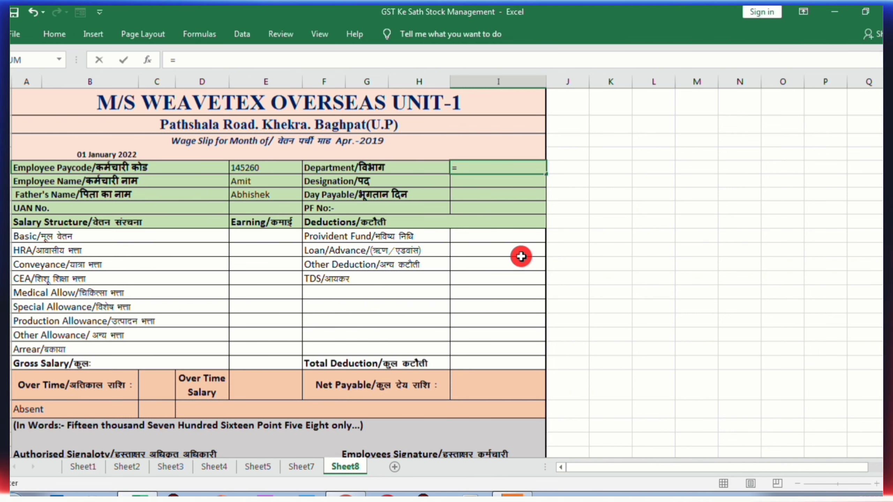
text(vl)
key(Tab)
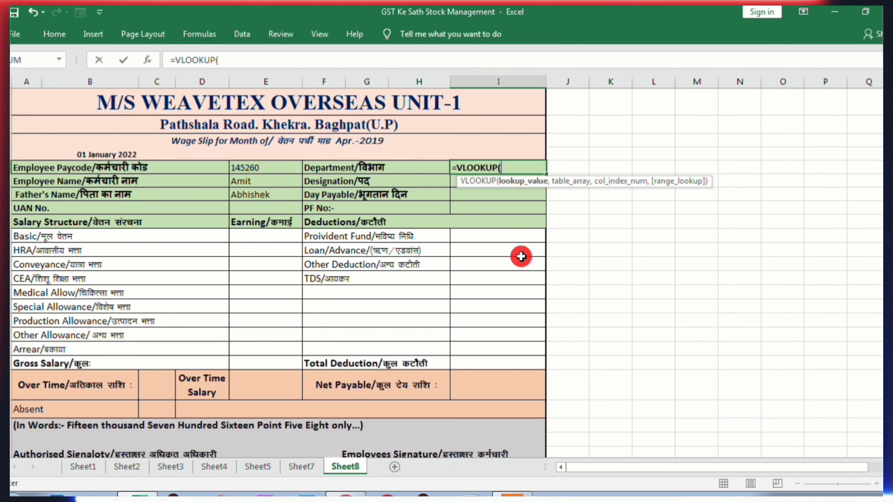
click(267, 170)
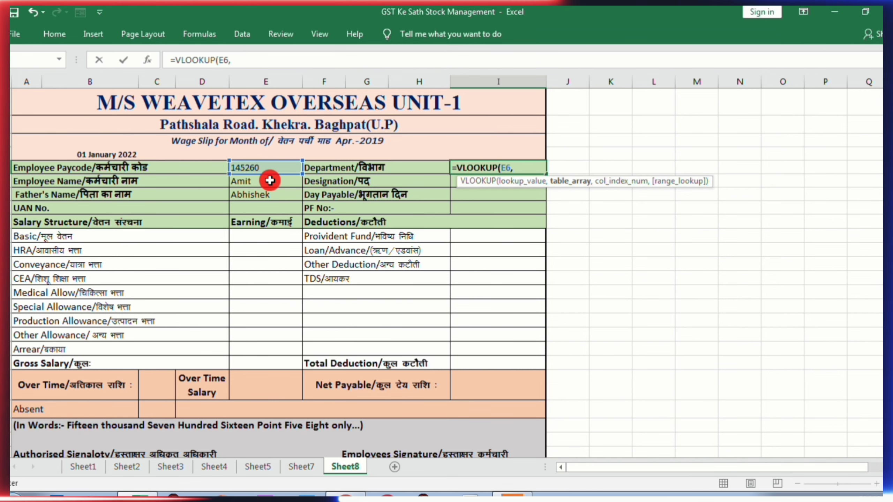
click(298, 467)
click(44, 200)
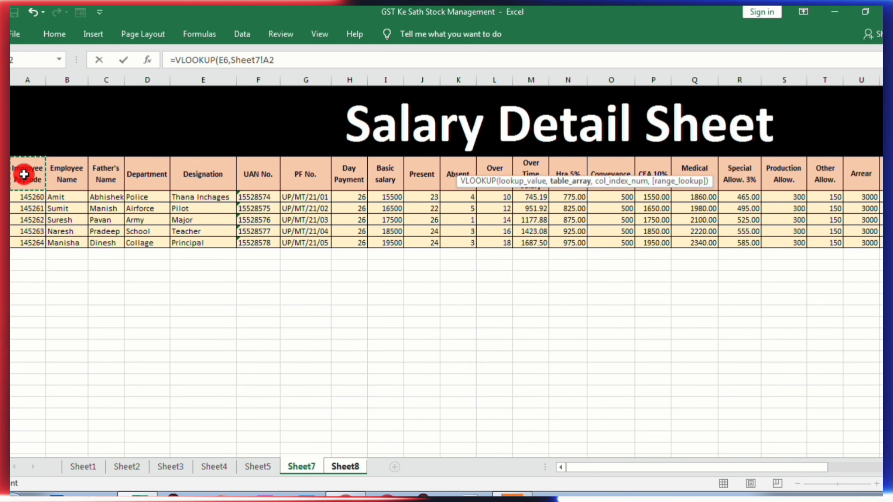
drag(24, 174, 35, 240)
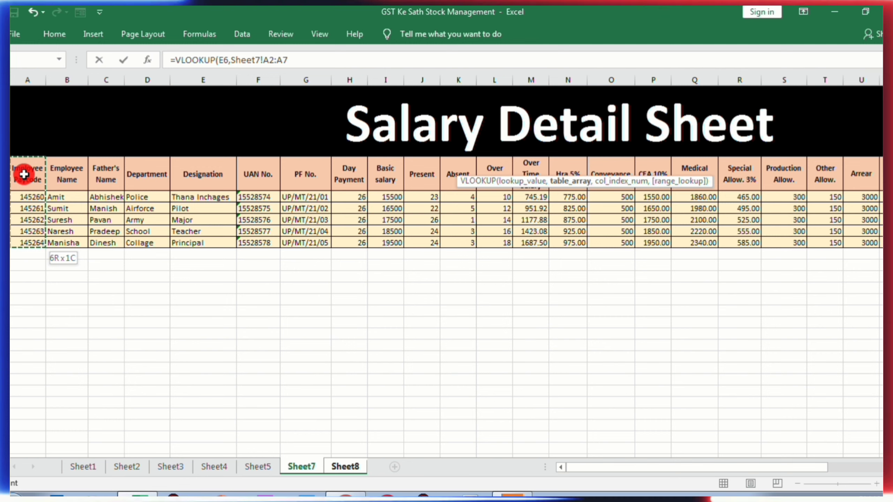
drag(24, 174, 879, 246)
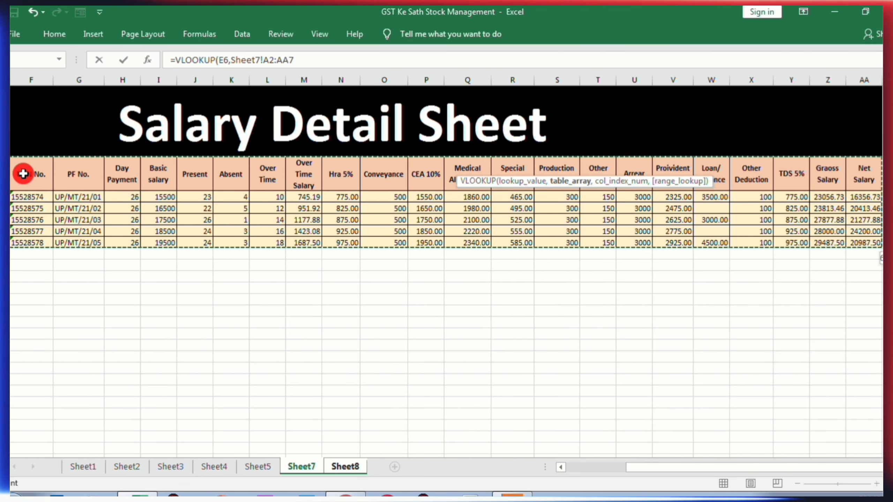
- Finish the Department formula with column index 3 and return to the wage slip
text(,)
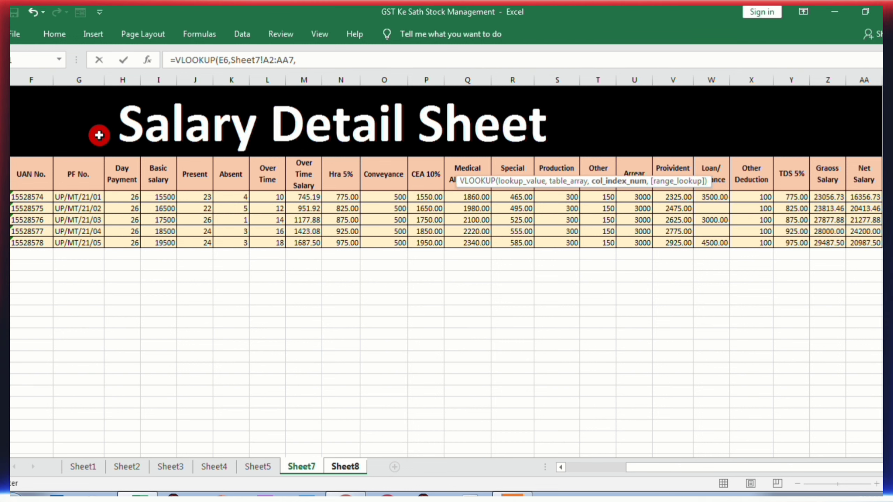
text(3)
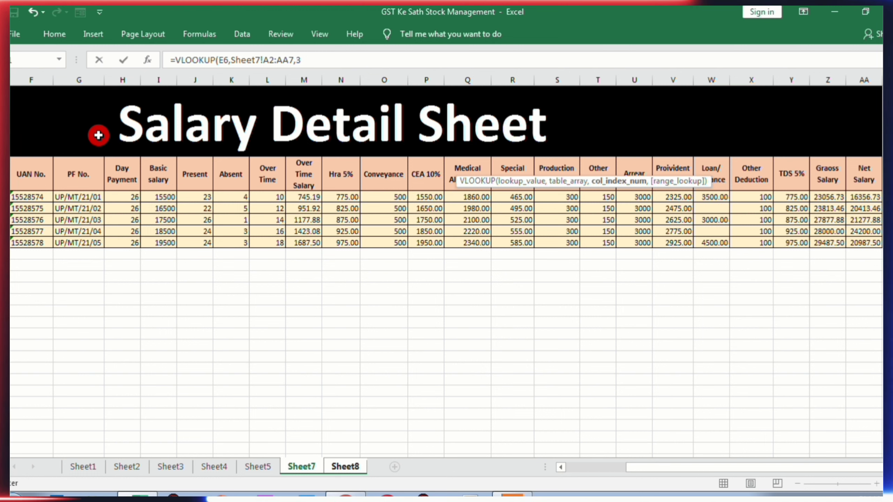
text(,)
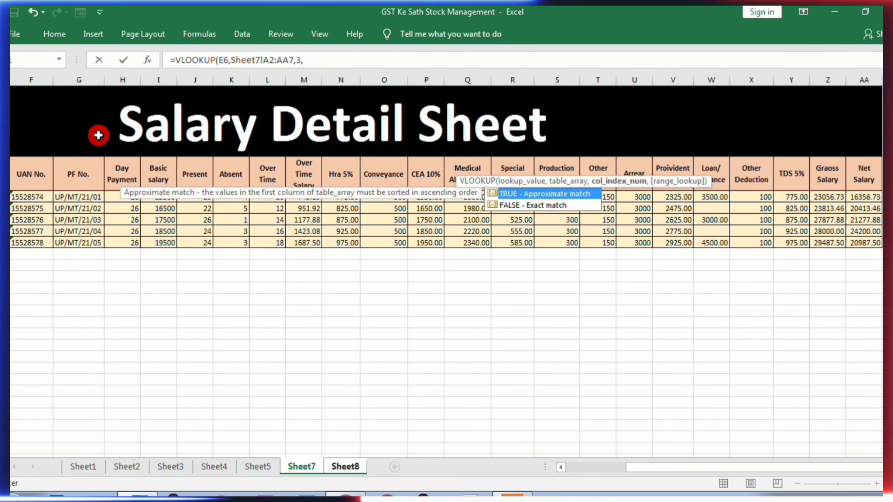
key(BackSpace)
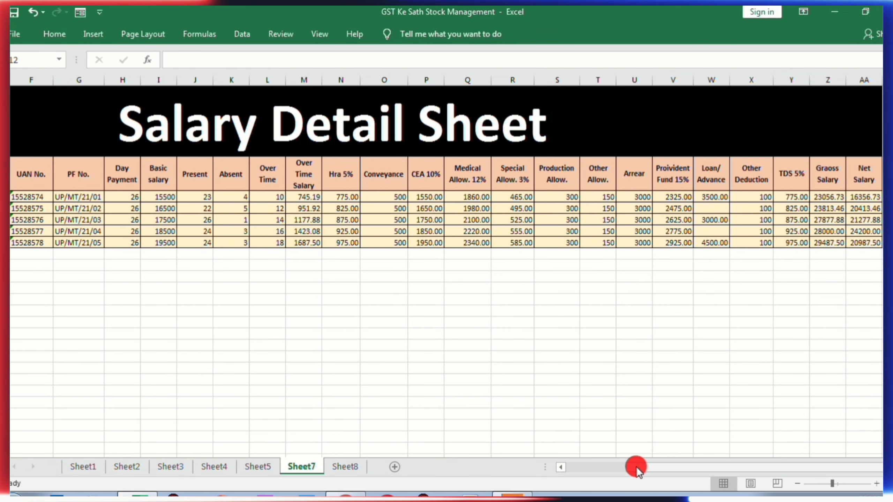
drag(637, 467, 576, 473)
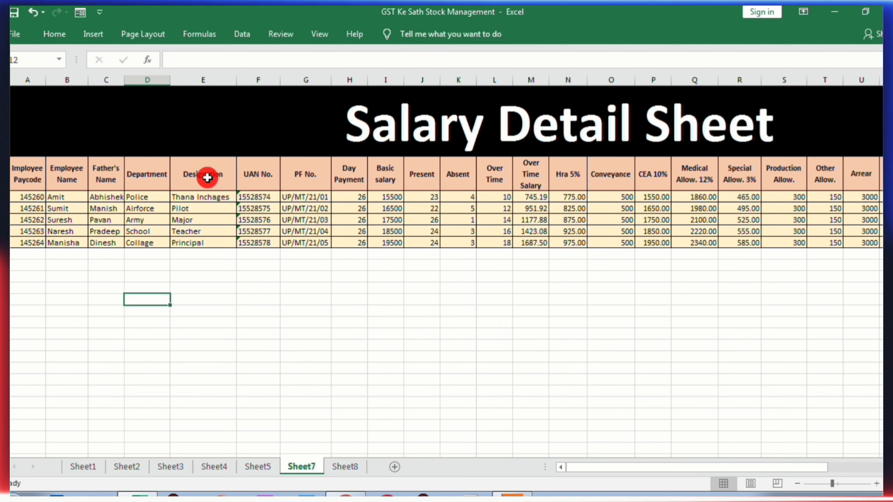
drag(678, 471, 736, 469)
click(344, 468)
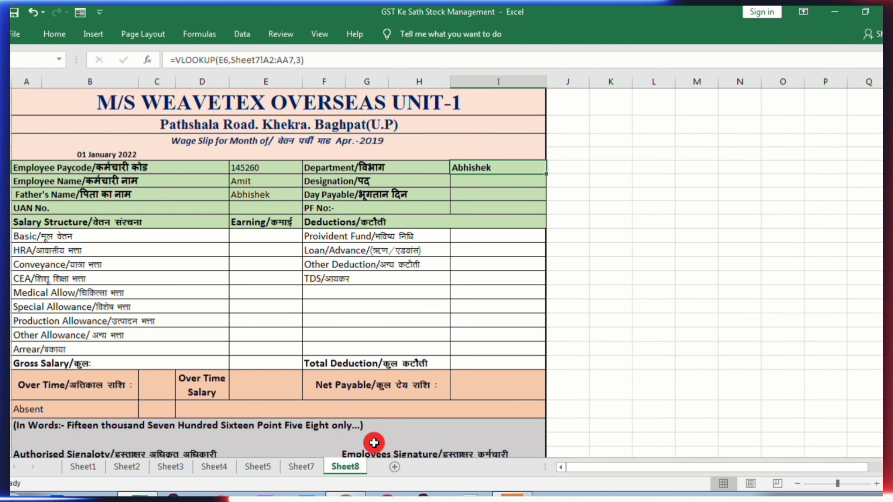
- Change the Department lookup's column index from 3 to 4 with exact match, showing Police
click(306, 60)
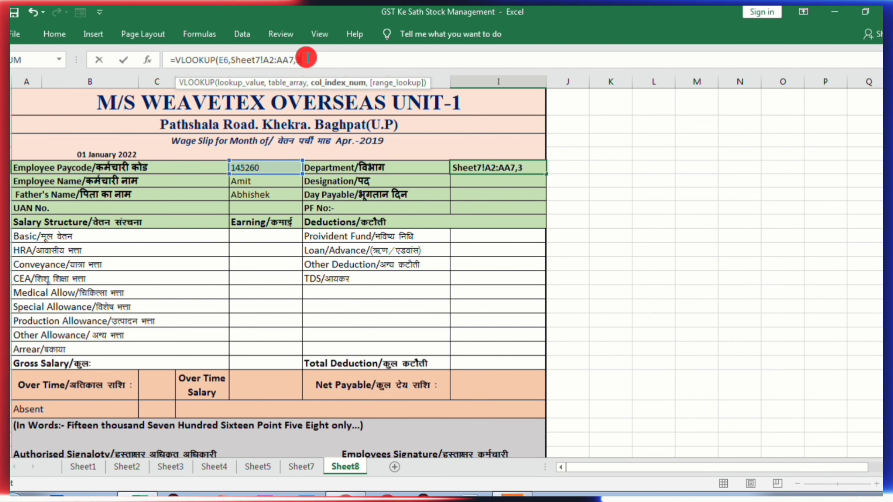
text(,0)
key(Return)
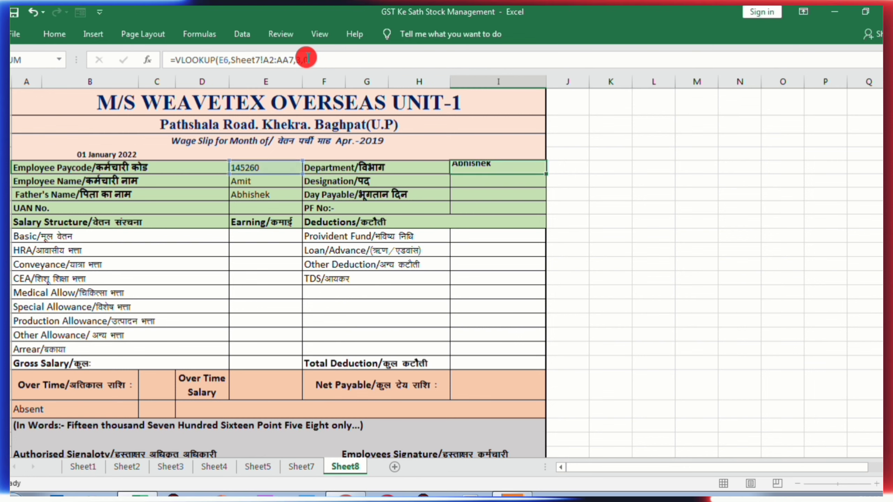
double_click(474, 167)
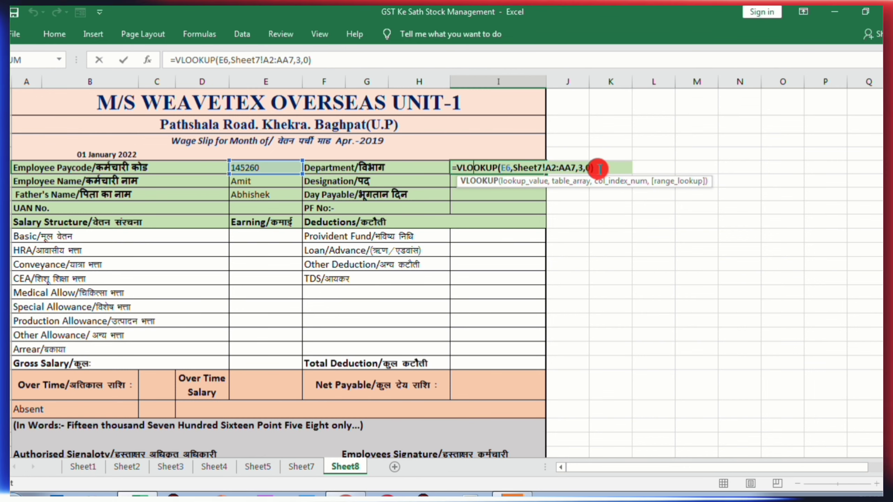
click(583, 168)
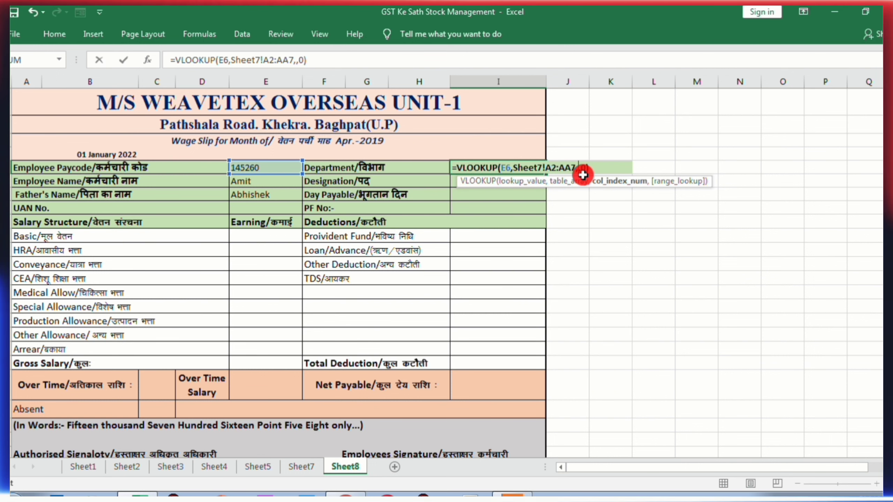
text(4)
key(Return)
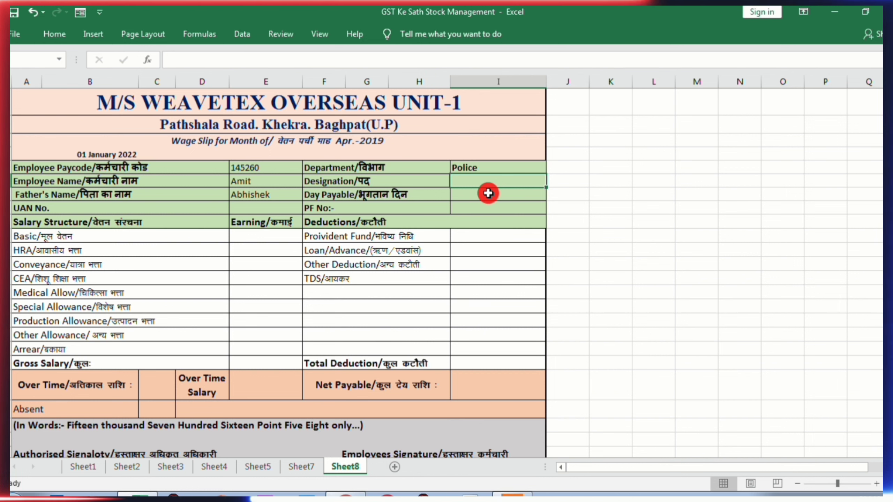
- Enter =VLOOKUP(E6,Sheet7!A2:AA7,5,0) in I7 so Designation shows Thana Inchages
text(=VLOOKUP()
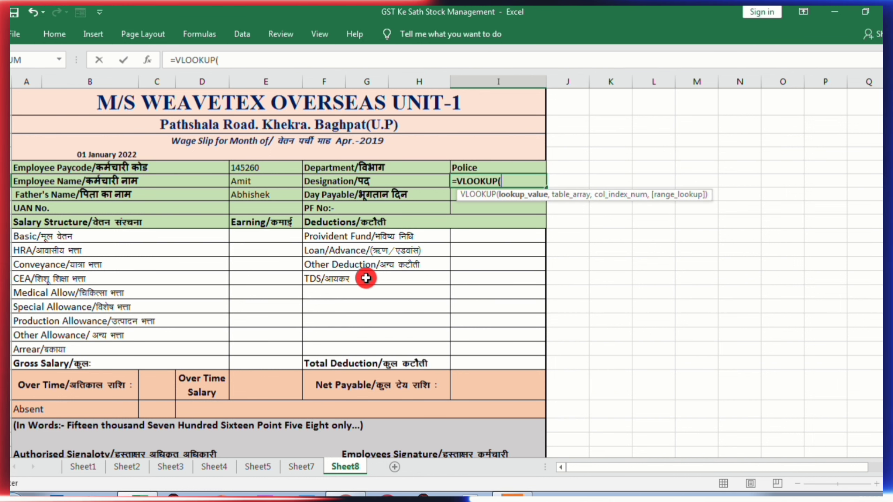
click(266, 170)
text(,)
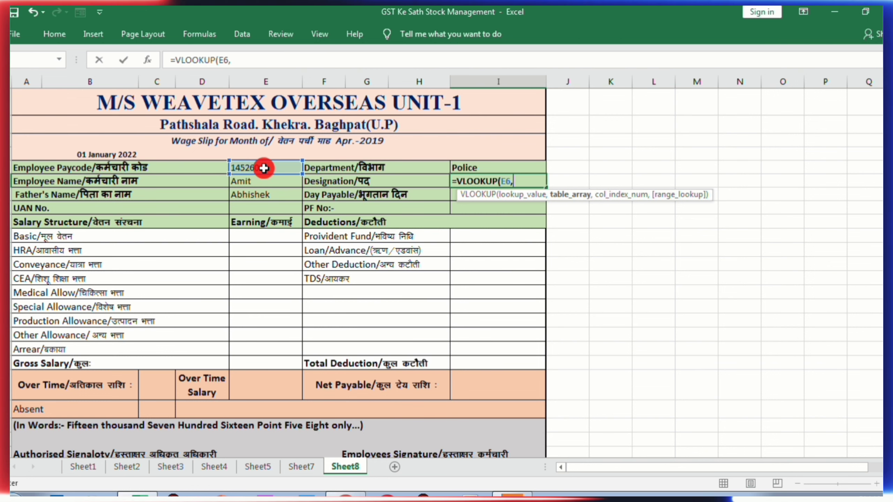
click(302, 466)
drag(637, 468, 559, 468)
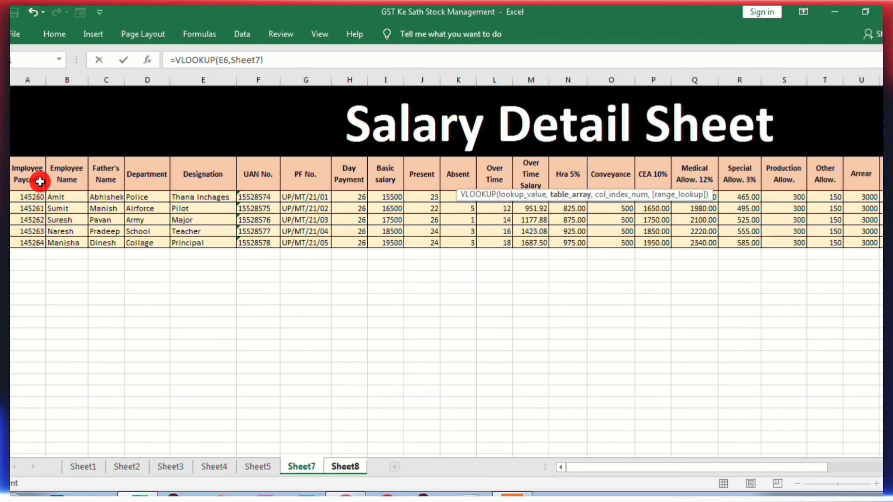
click(24, 172)
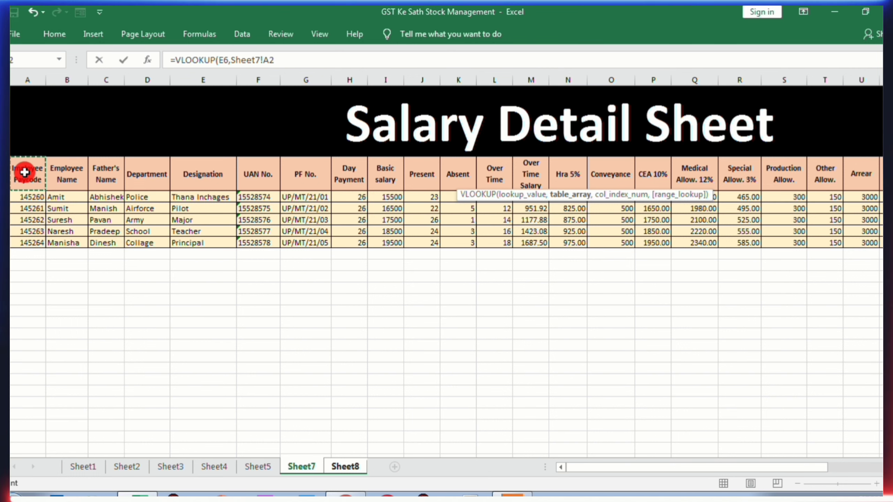
key(ctrl+shift+Down)
key(ctrl+shift+Right)
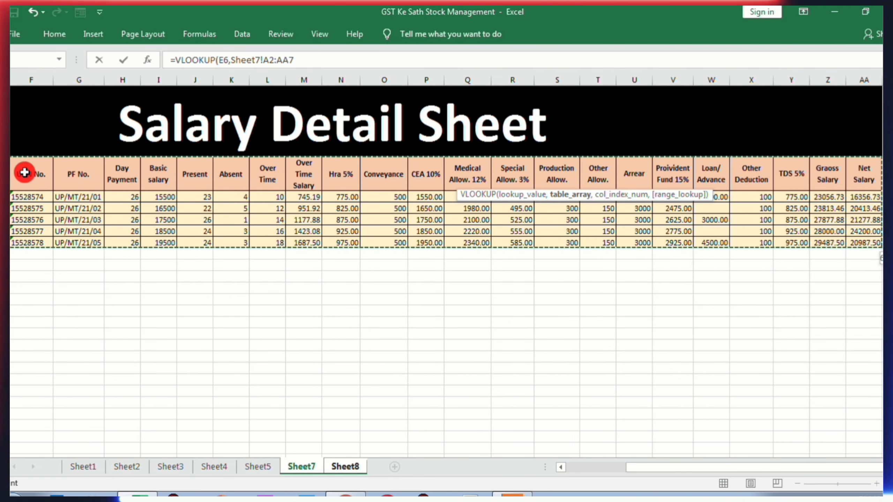
text(,5)
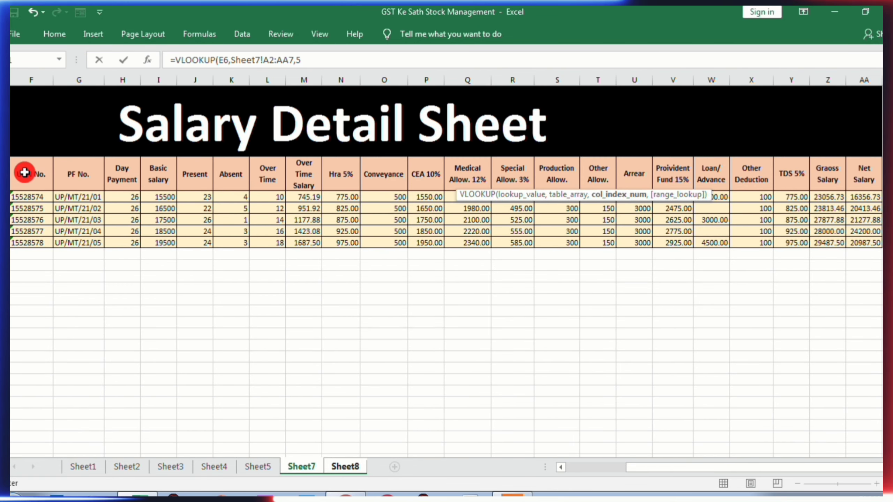
text(,0)
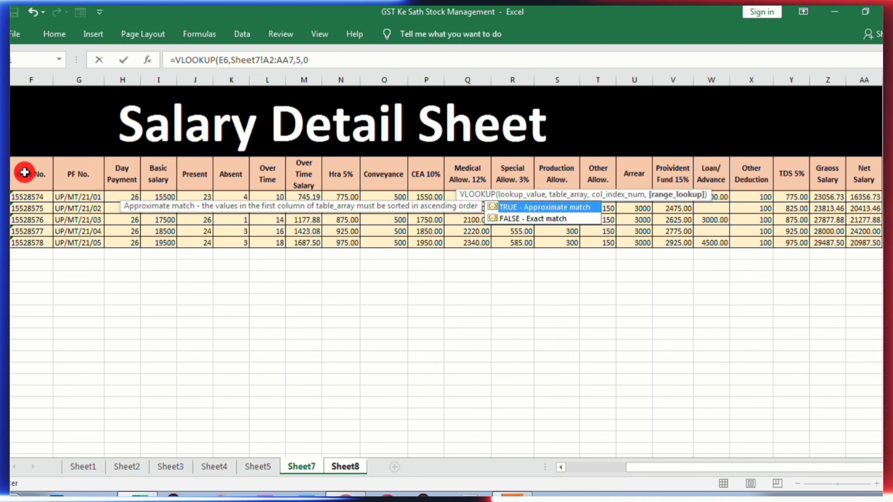
text())
key(Return)
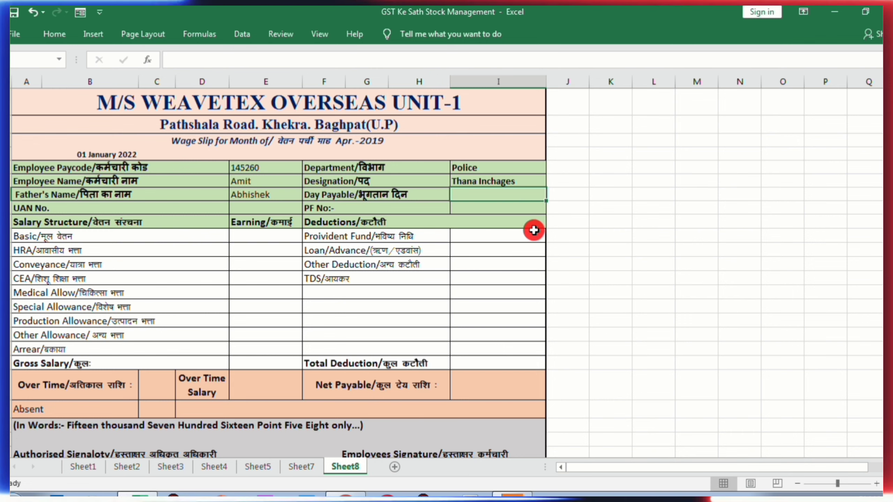
click(306, 463)
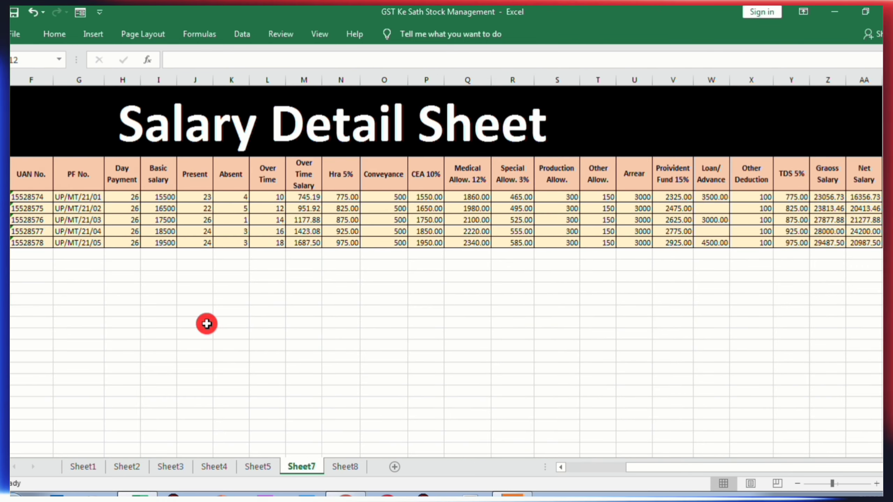
drag(702, 468, 594, 468)
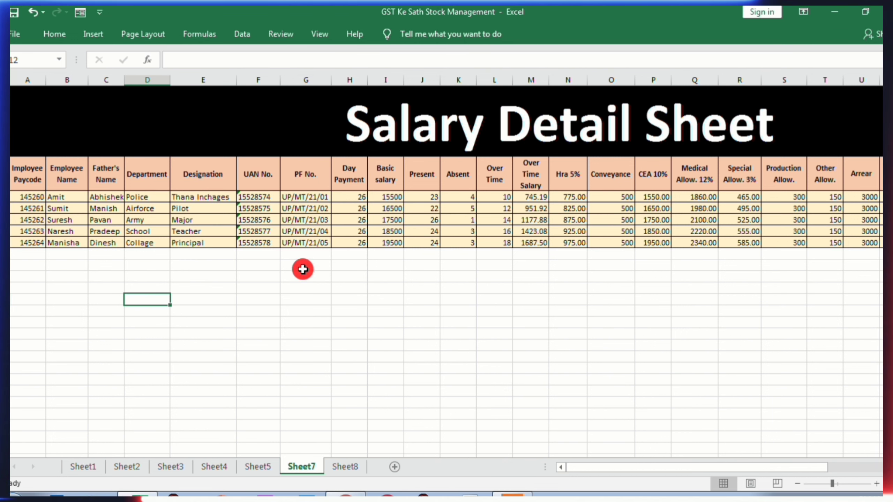
click(353, 470)
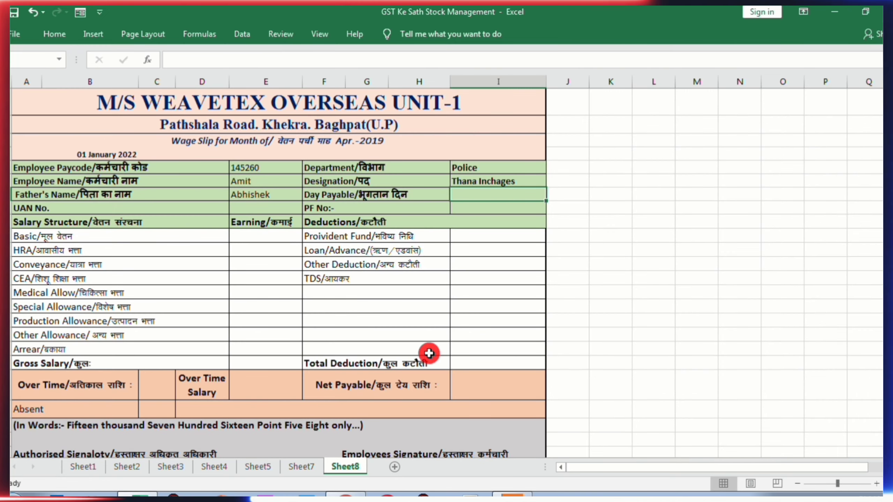
click(253, 207)
text(=)
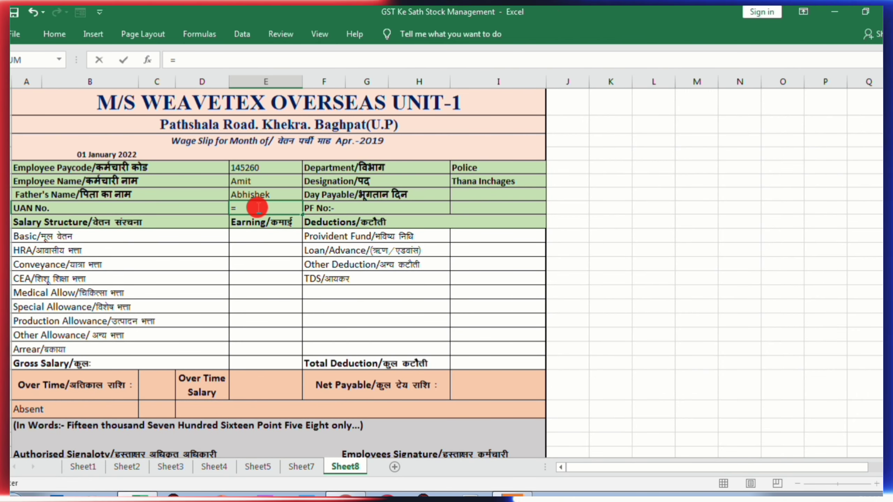
text(vl)
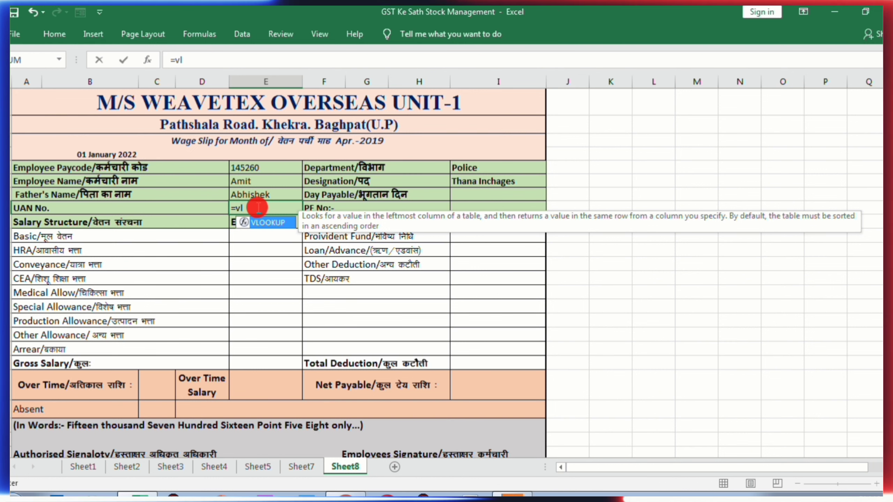
key(Tab)
click(276, 168)
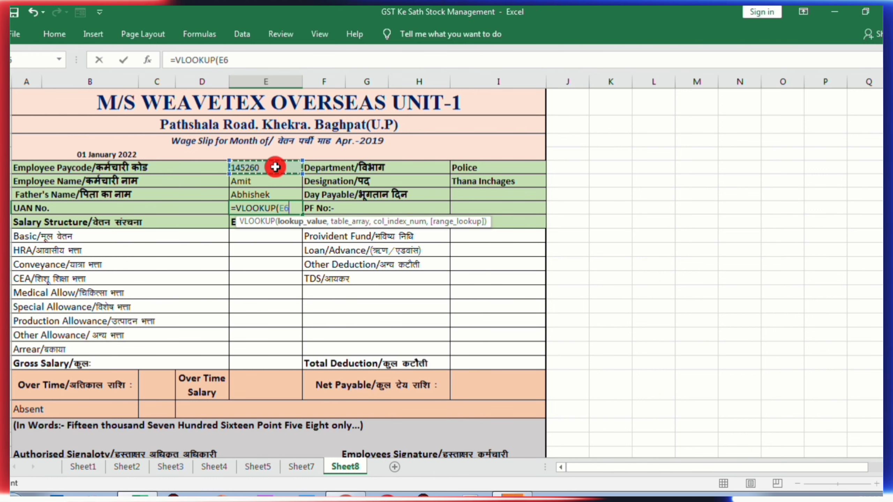
text(,)
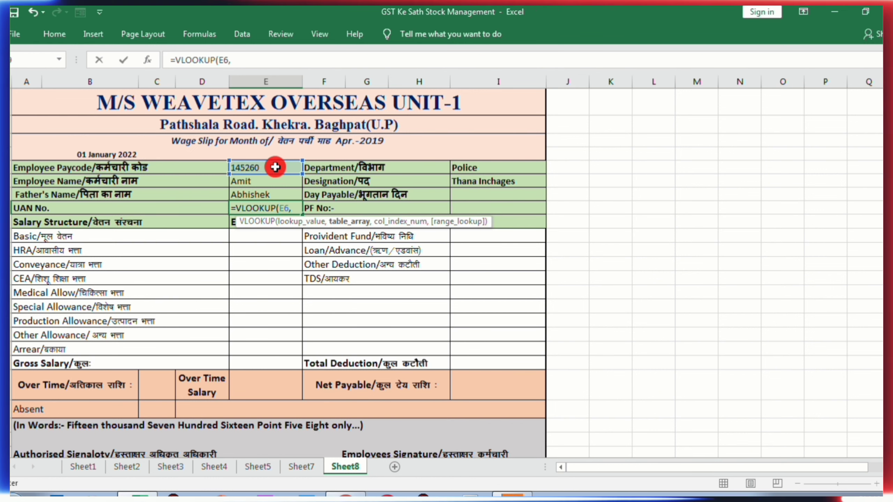
click(302, 467)
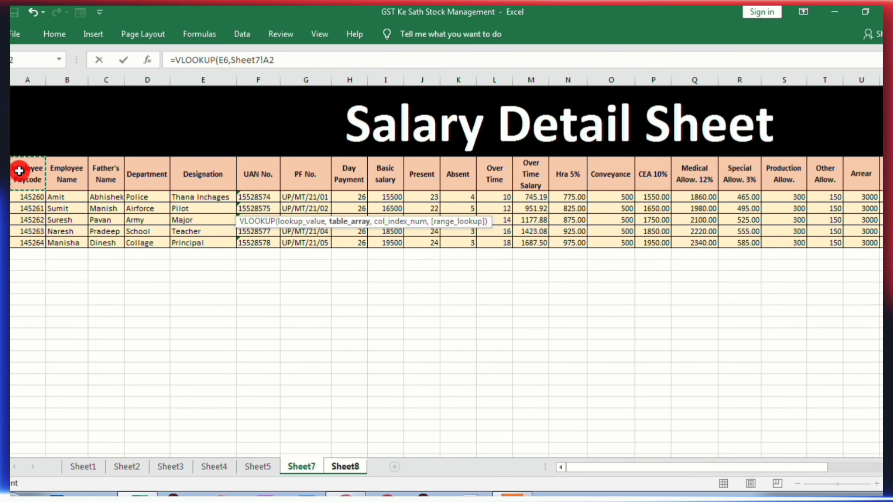
key(ctrl+shift+Right)
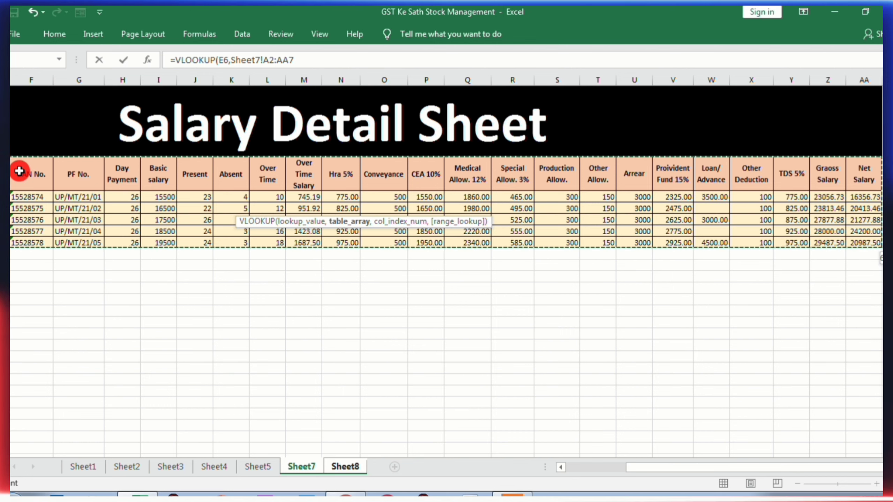
text(,)
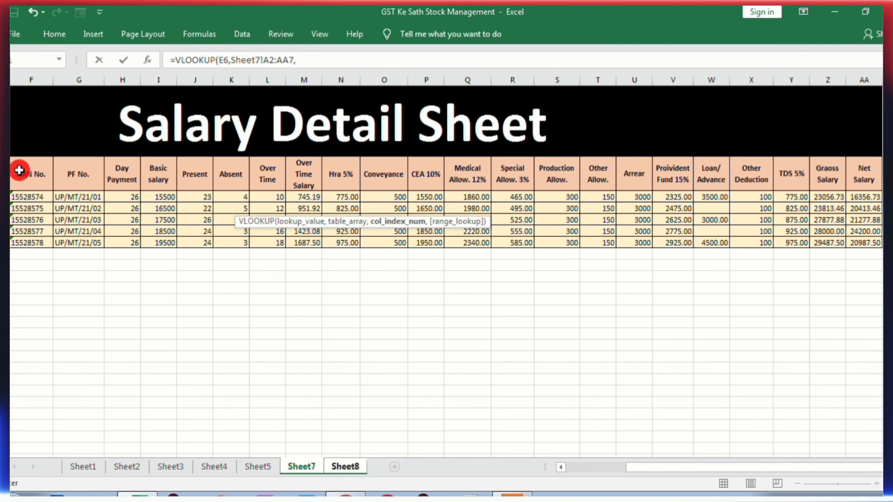
text(6)
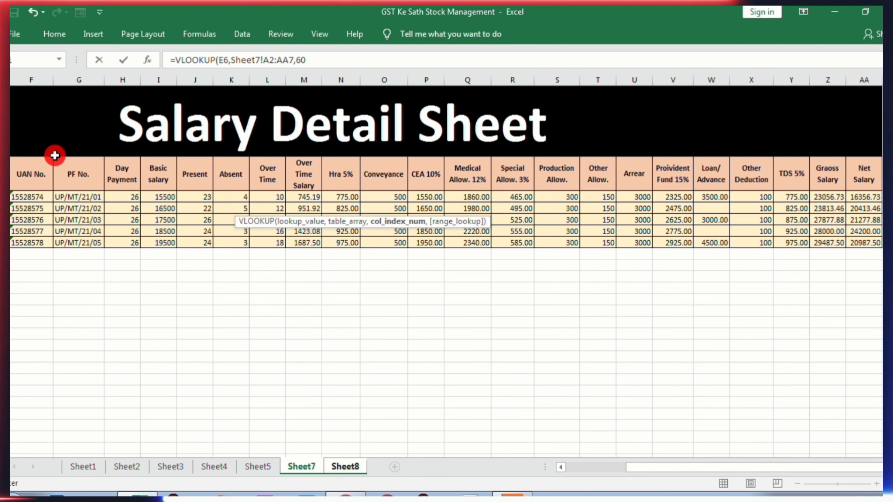
text(,)
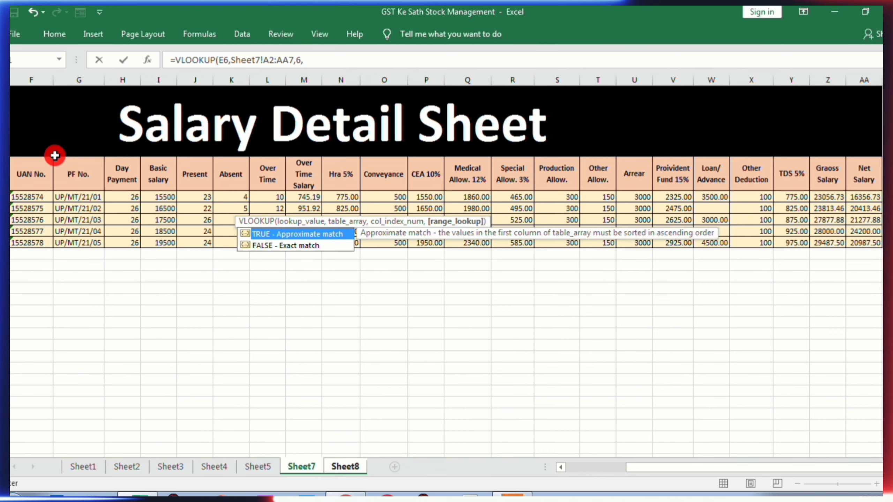
text(0)
key(Return)
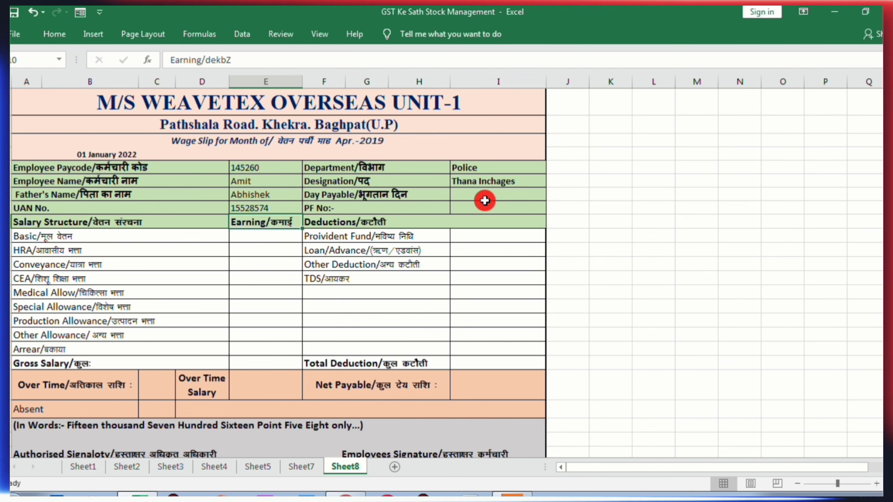
- Enter =VLOOKUP(E6,Sheet7!A2:AA7,10,0) in the Day Payable cell, showing 23
click(469, 195)
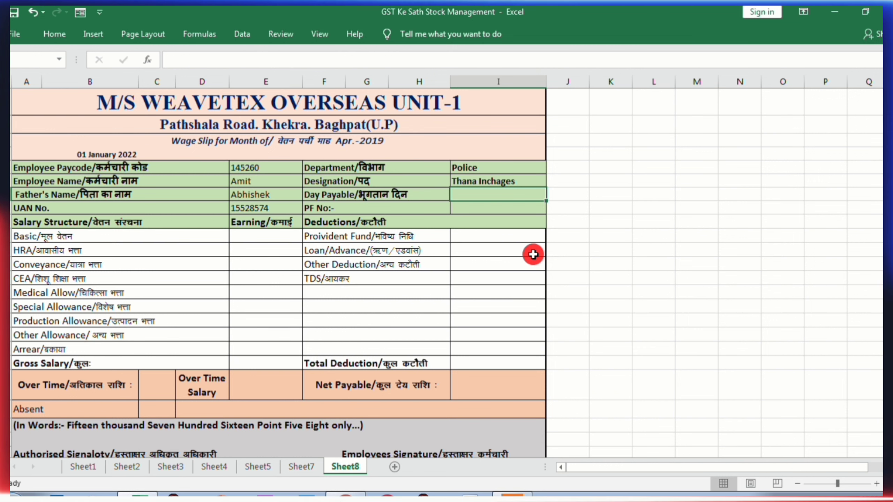
text(=vl)
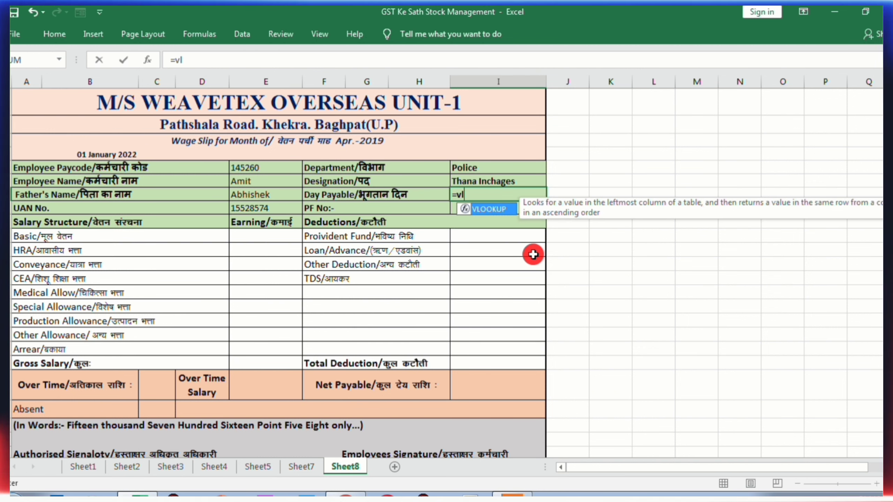
key(Tab)
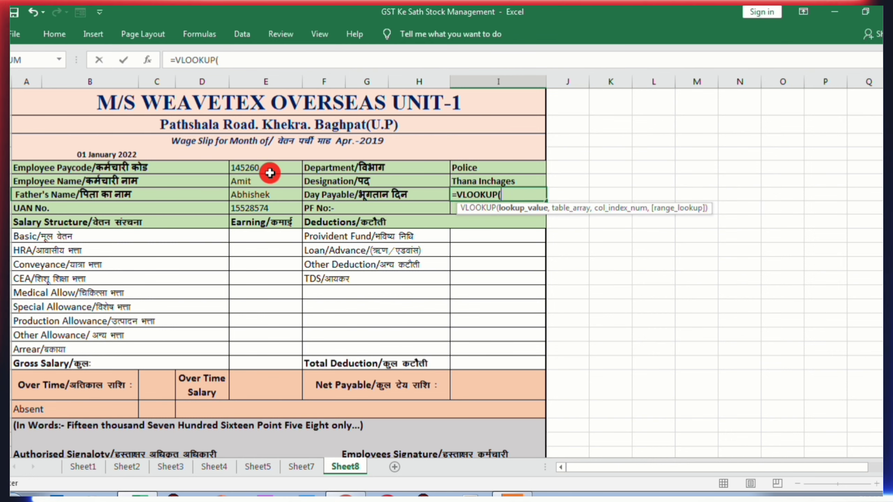
click(258, 169)
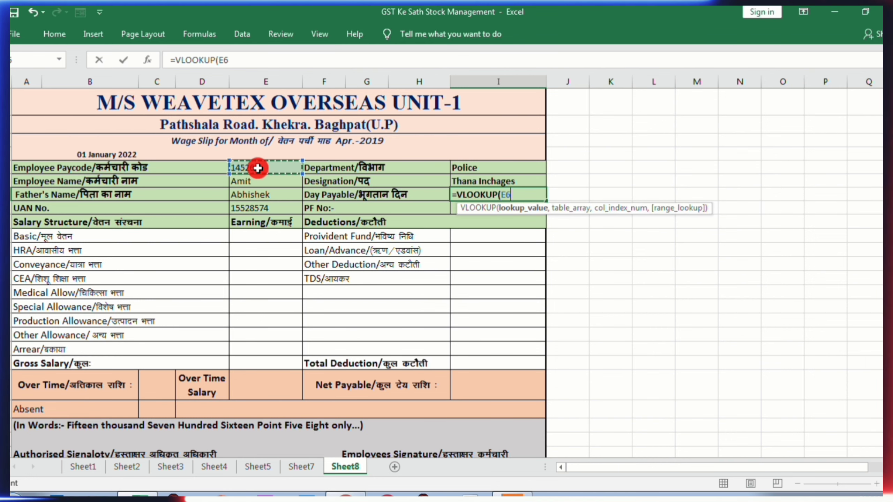
text(,)
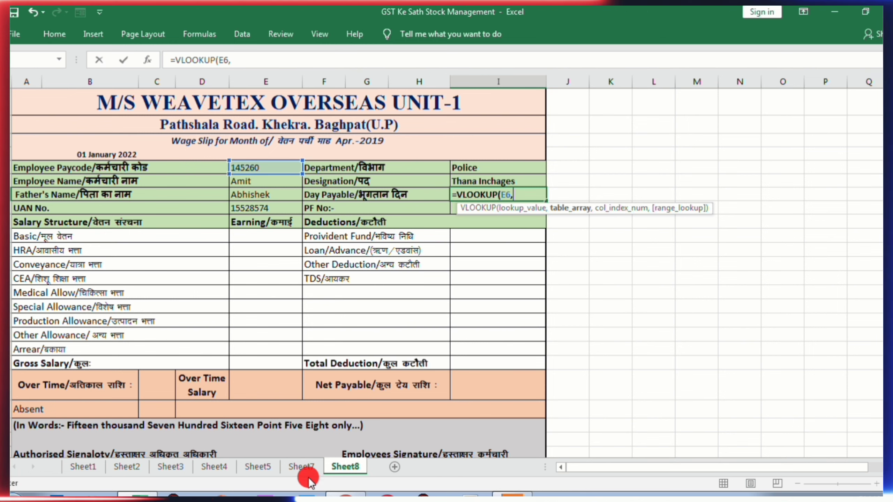
click(297, 466)
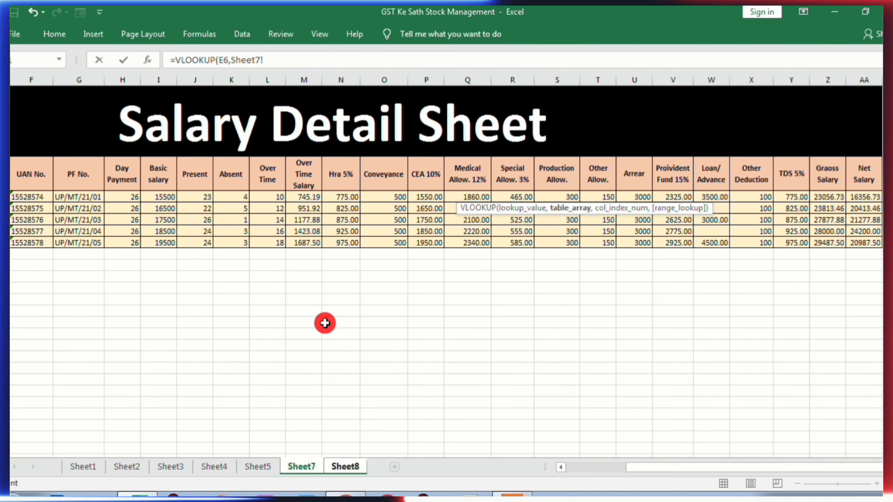
drag(700, 468, 597, 480)
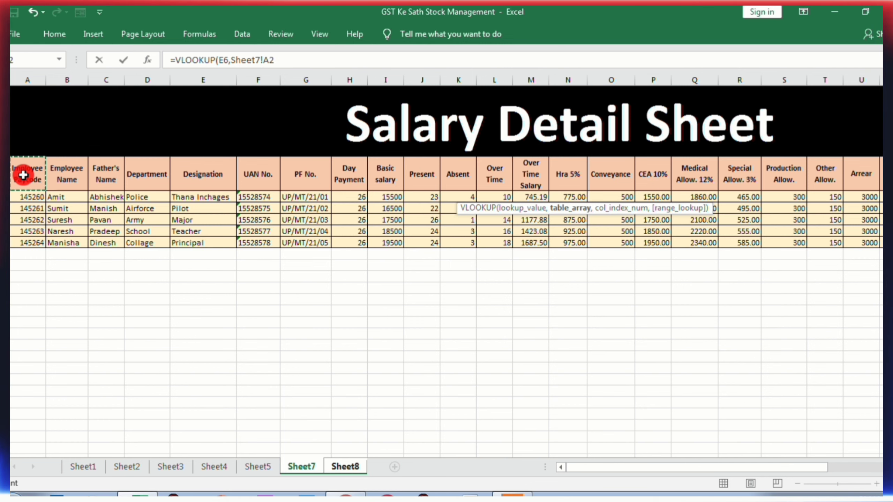
drag(24, 175, 29, 243)
key(ctrl+shift+Right)
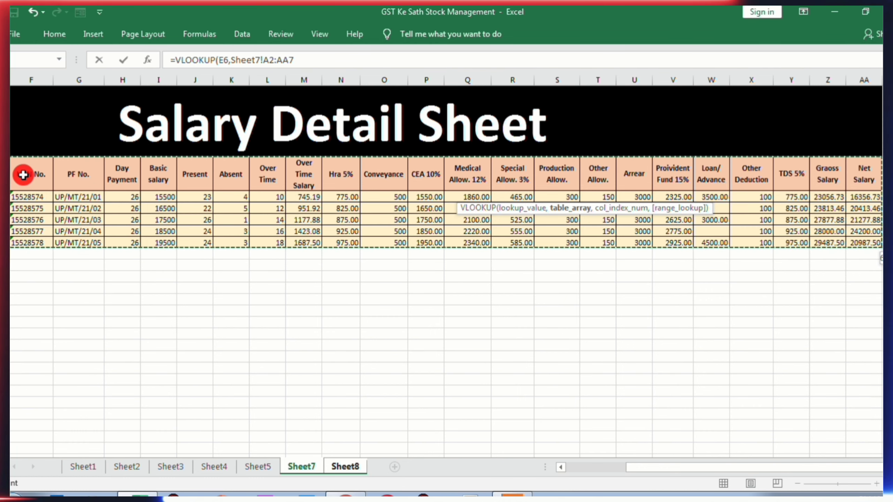
text(,10)
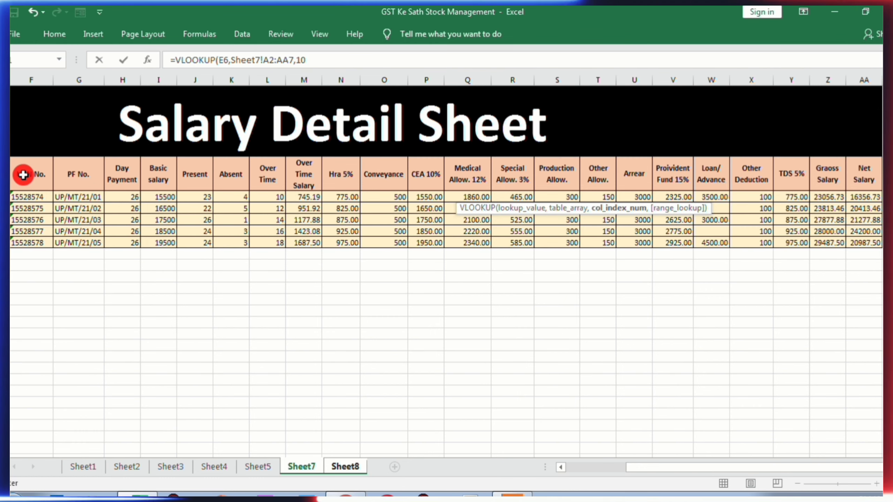
text(,0)
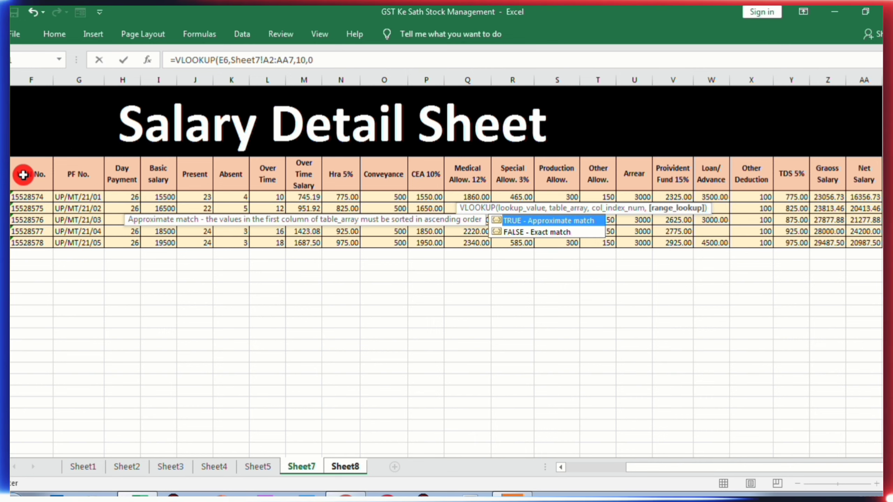
key(Return)
text(=)
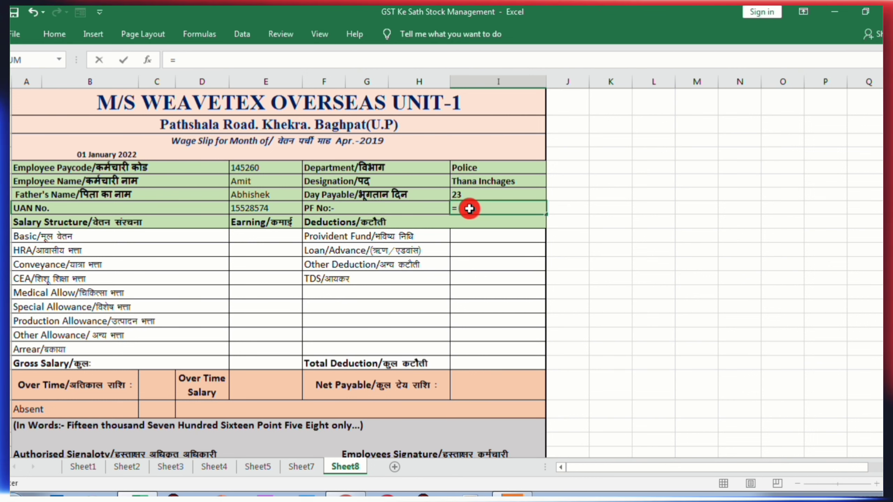
- Enter =VLOOKUP(E6,Sheet7!A2:AA7,7,0) in the PF No. cell to show the employee's PF number
text(vl)
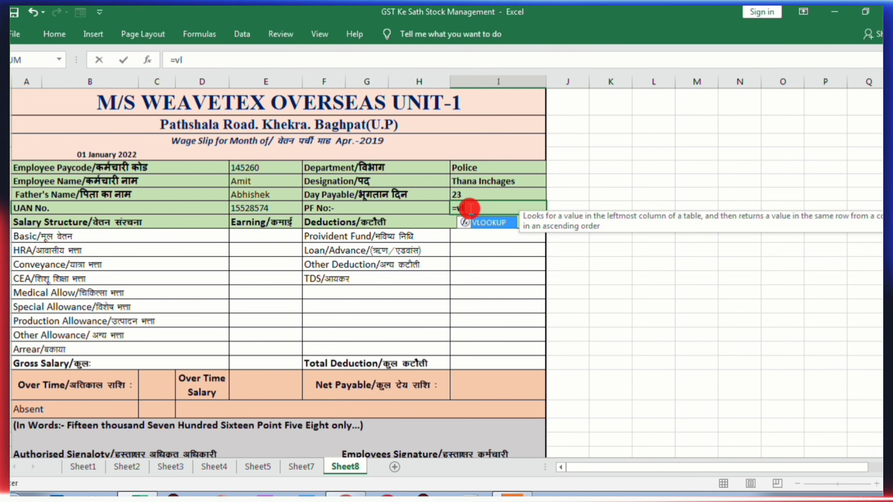
key(Tab)
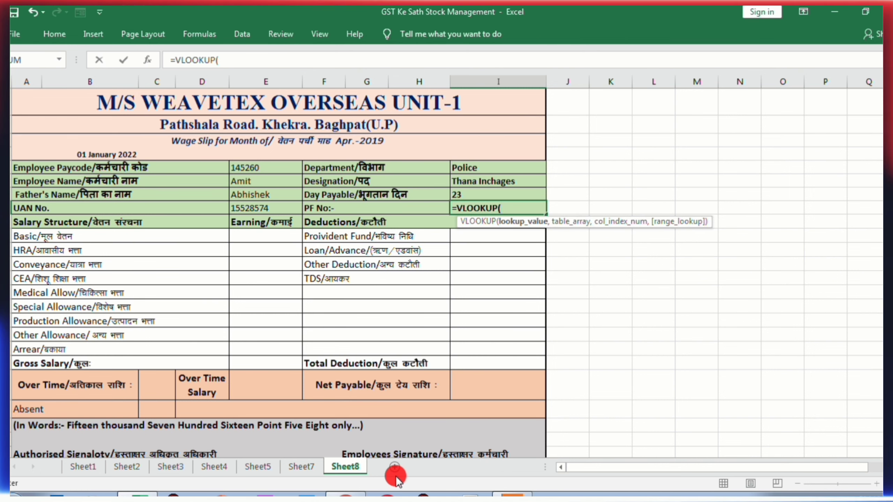
click(251, 171)
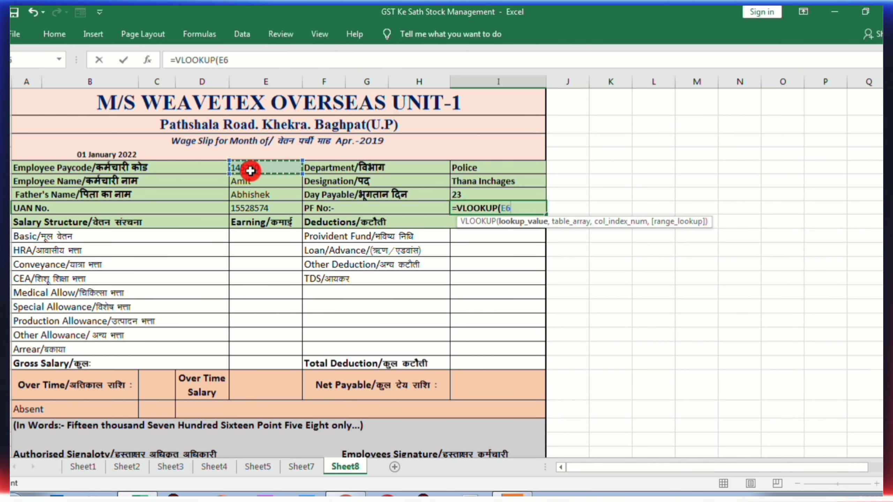
text(,)
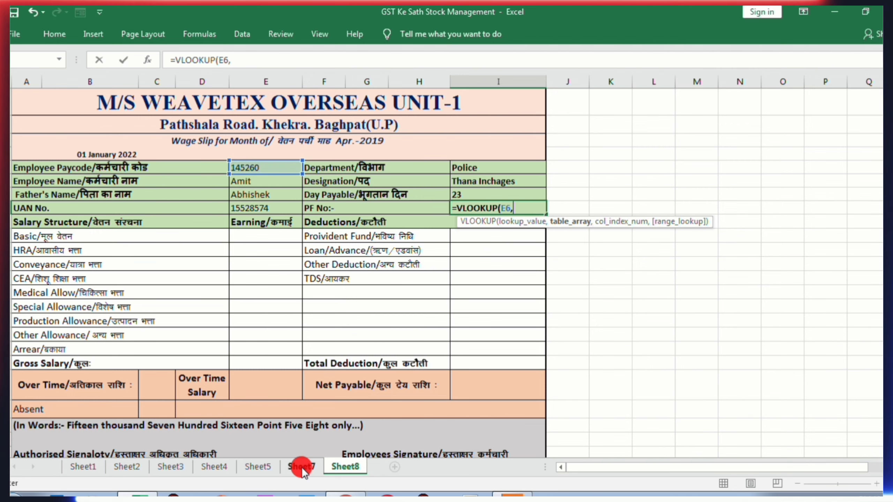
click(301, 467)
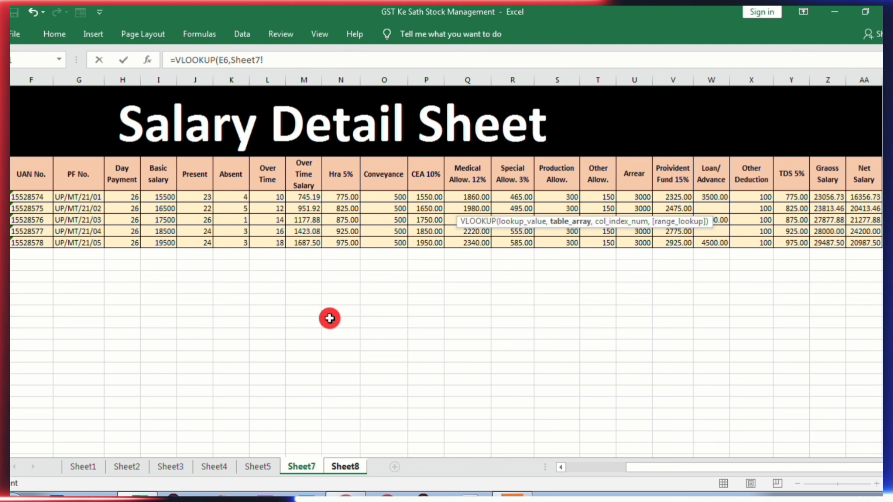
drag(690, 465, 631, 468)
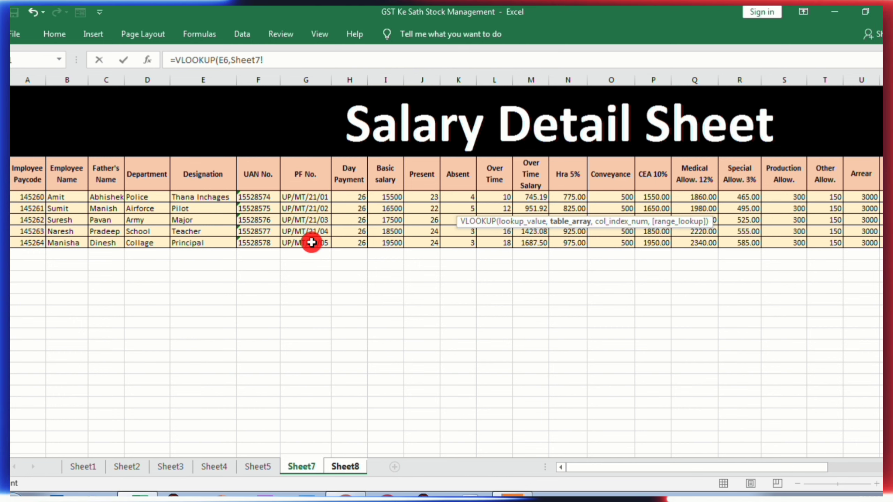
click(23, 168)
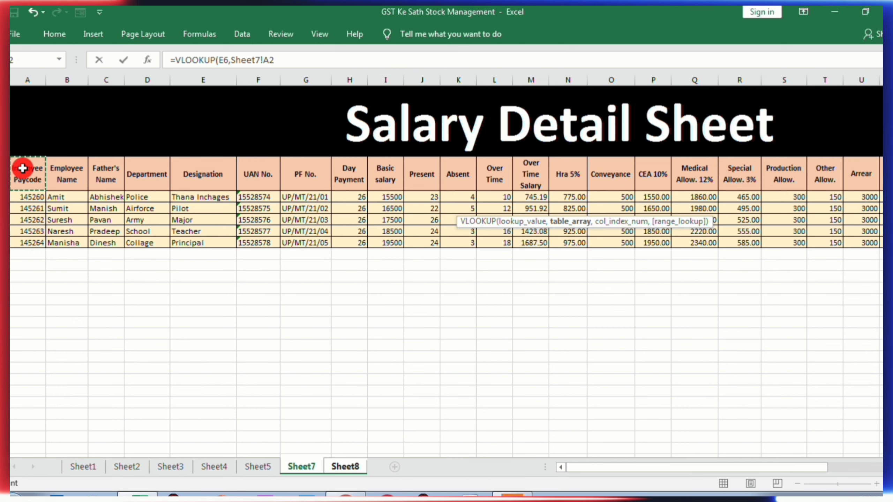
key(shift+Down)
key(shift+Down)
key(shift+Down)
key(ctrl+shift+Right)
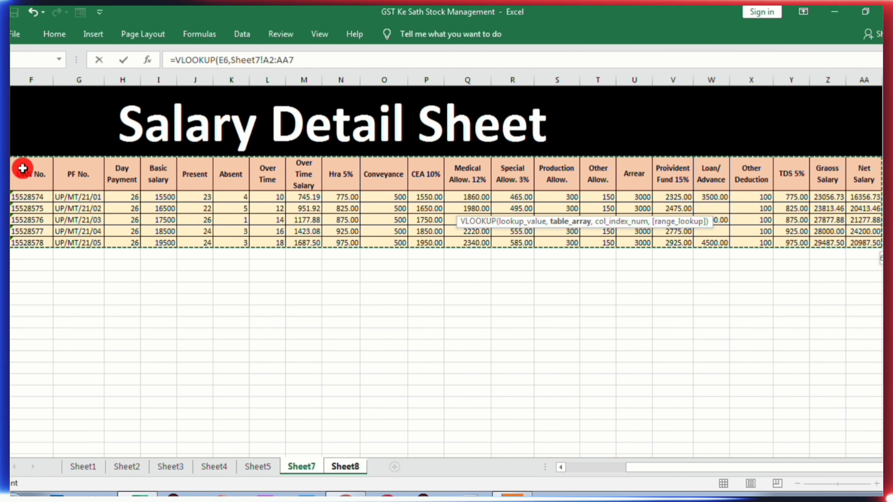
text(,7)
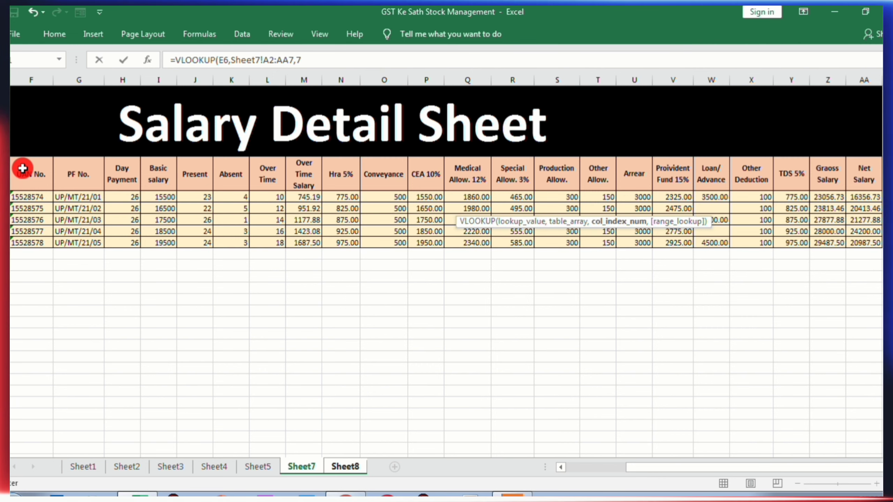
text(,)
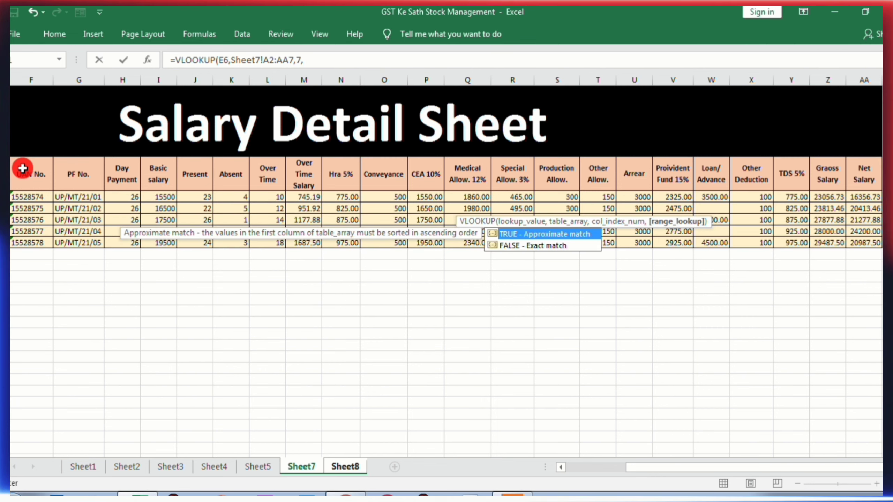
text(0)
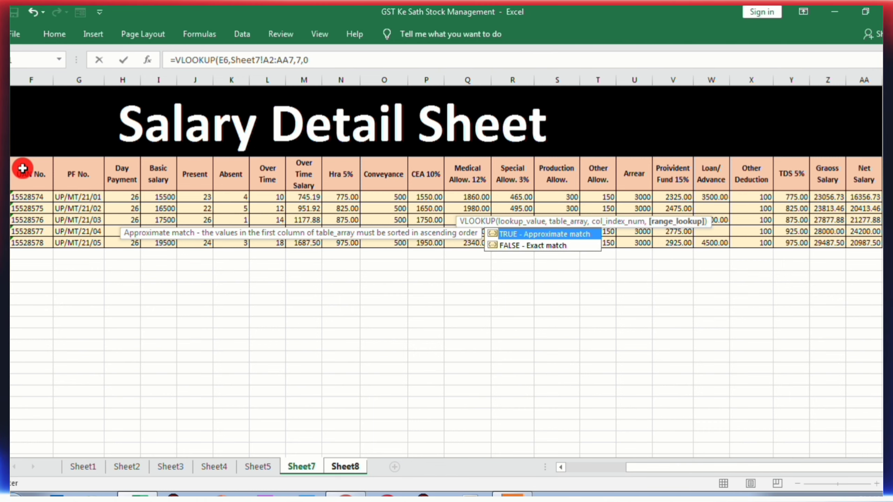
key(Return)
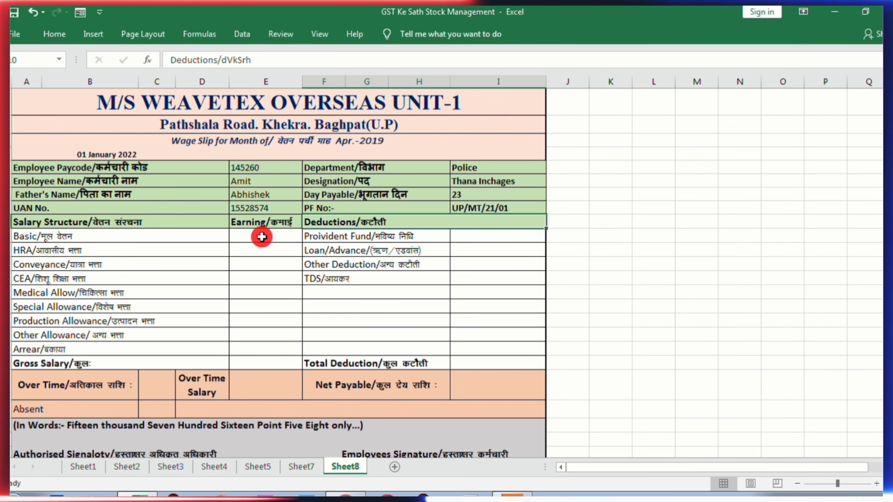
click(289, 167)
click(309, 168)
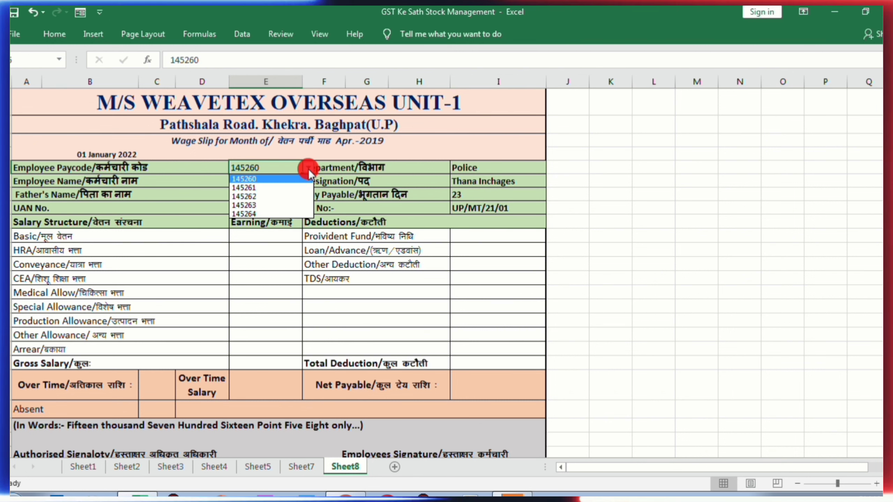
click(289, 180)
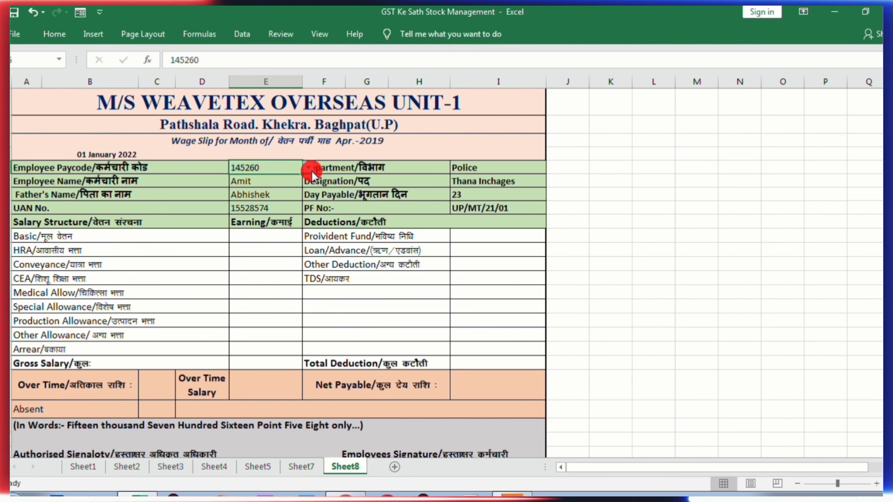
click(308, 168)
click(289, 184)
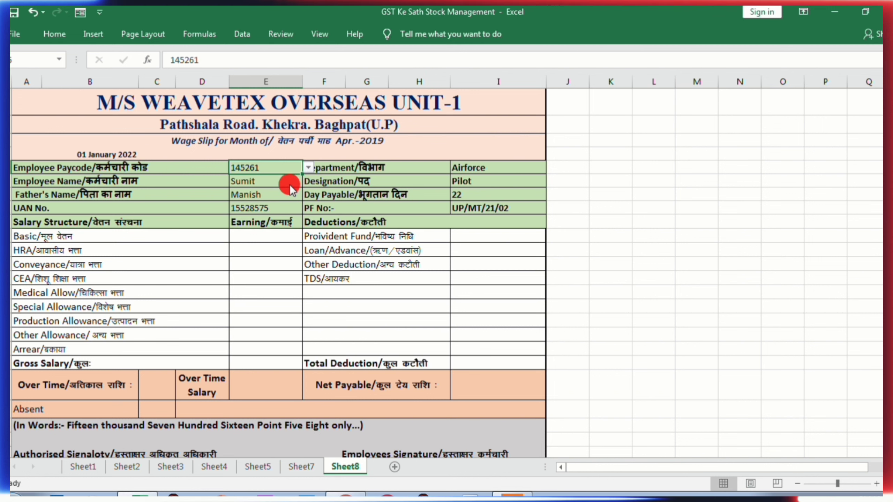
click(308, 168)
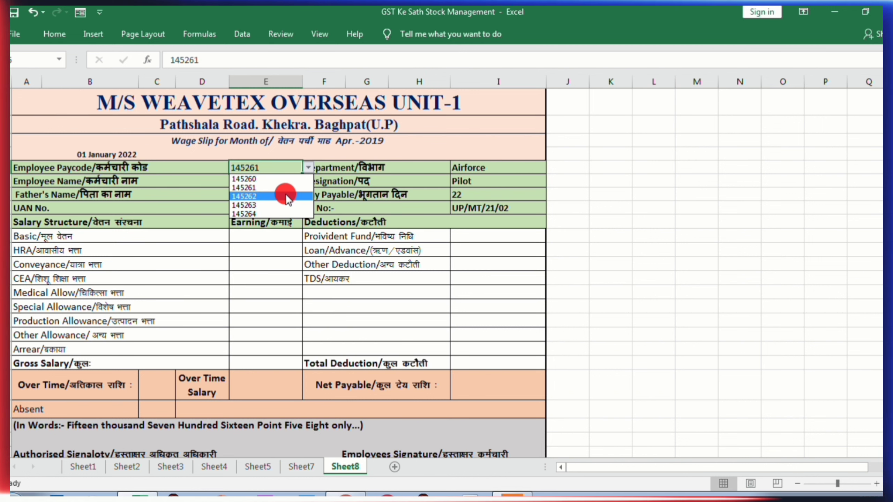
click(286, 194)
click(311, 163)
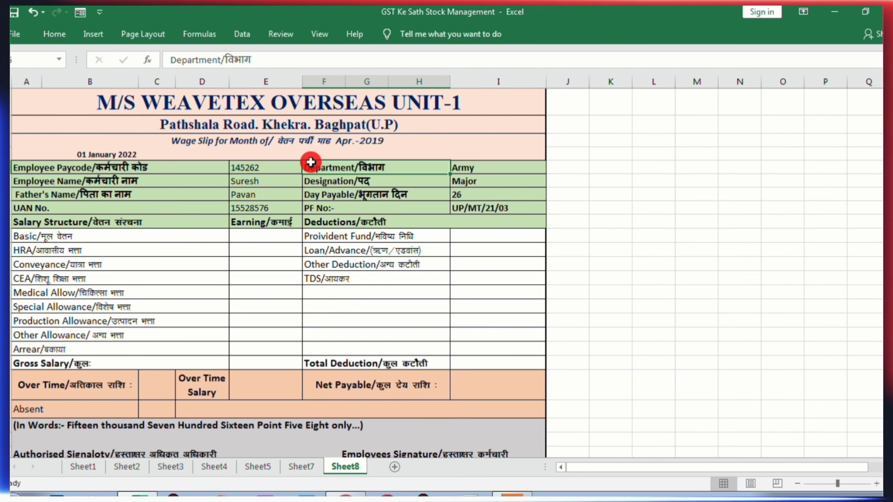
click(294, 168)
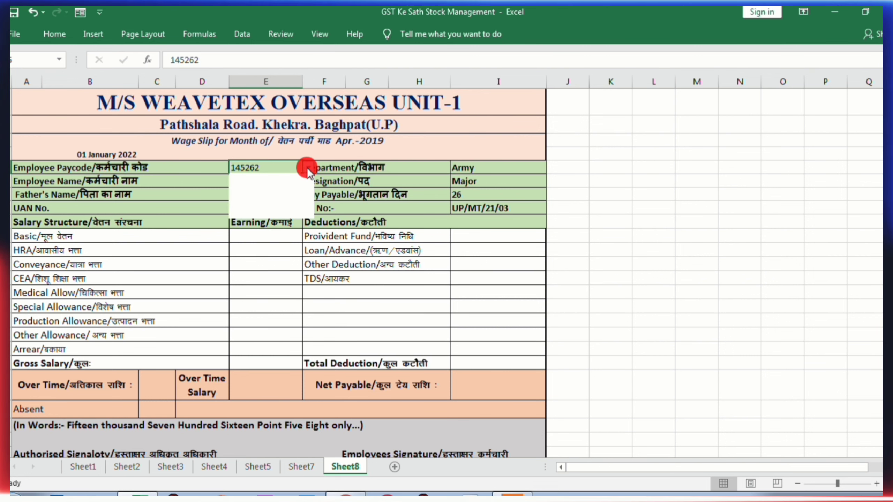
click(307, 168)
click(273, 179)
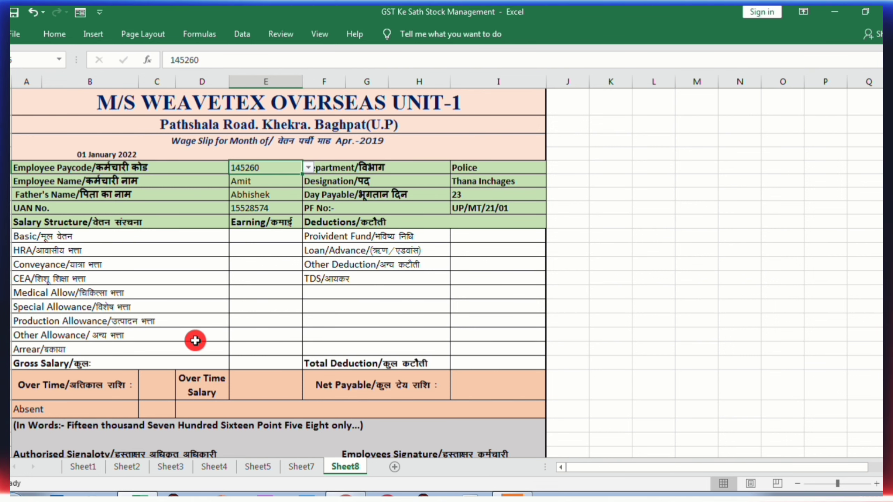
click(308, 167)
click(276, 187)
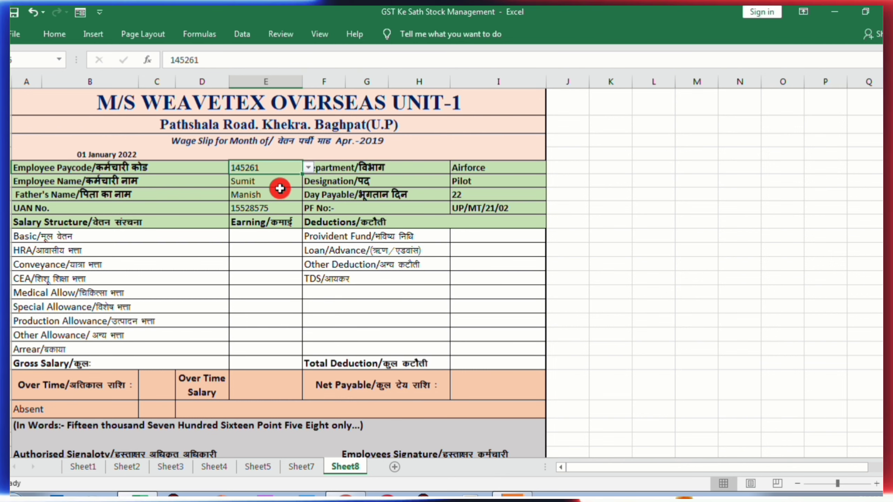
click(308, 167)
click(281, 178)
text(=)
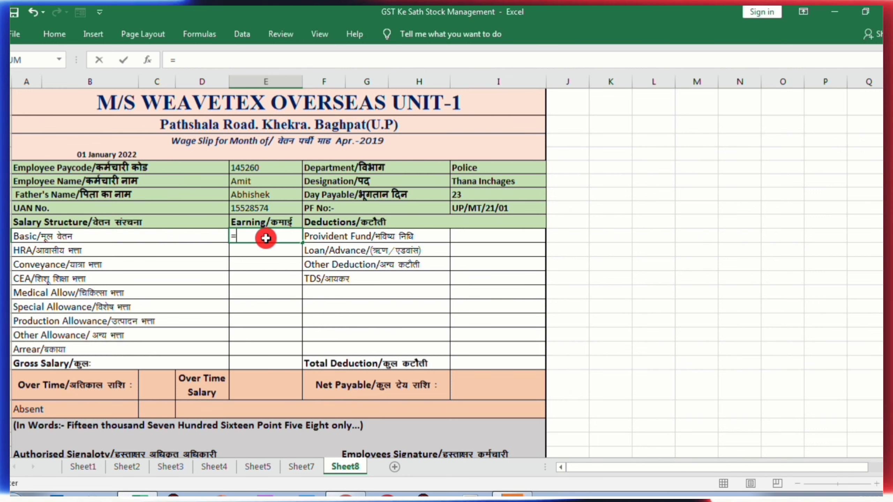
- Enter =VLOOKUP(E6,Sheet7!A2:AA7,9,0) in E12 so Basic shows 15500.00
text(vl)
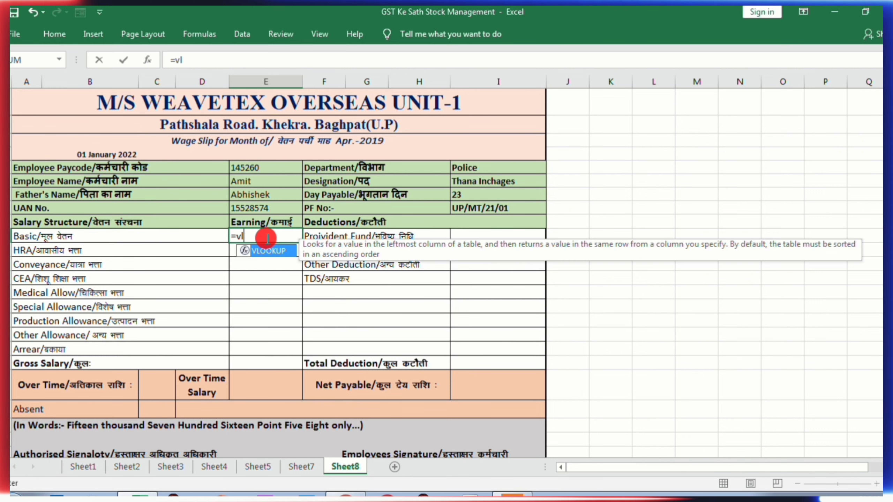
key(Tab)
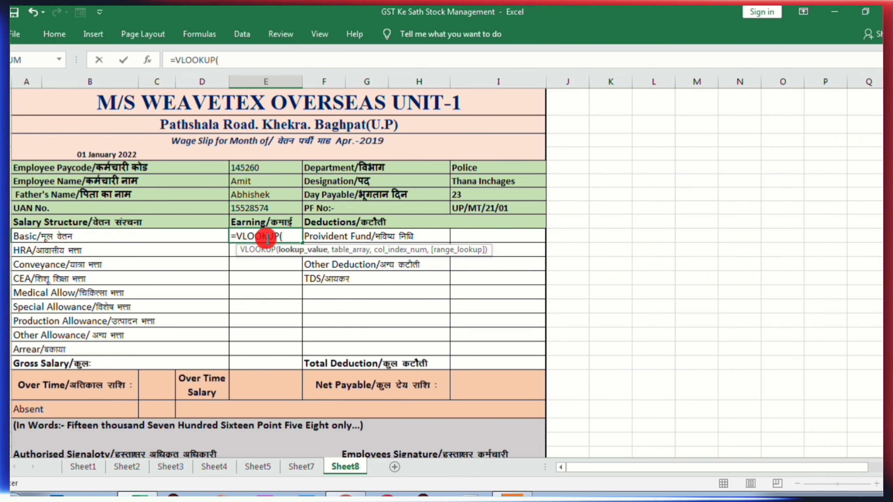
click(272, 169)
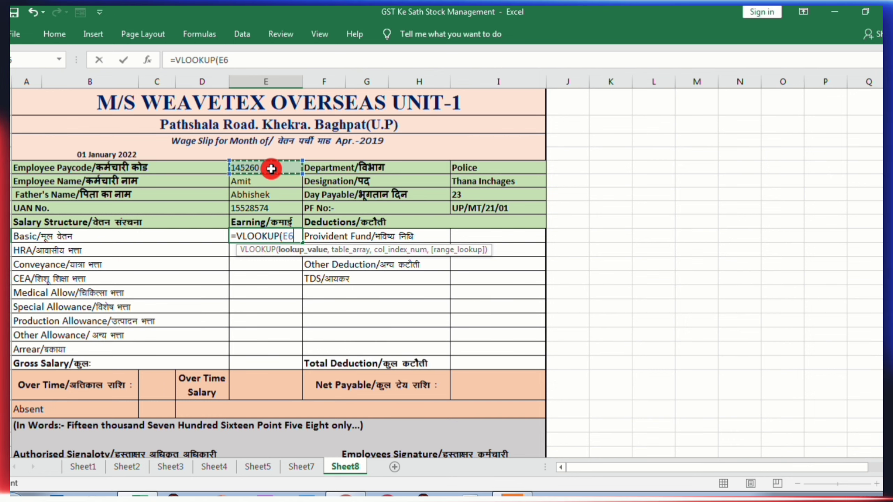
text(,)
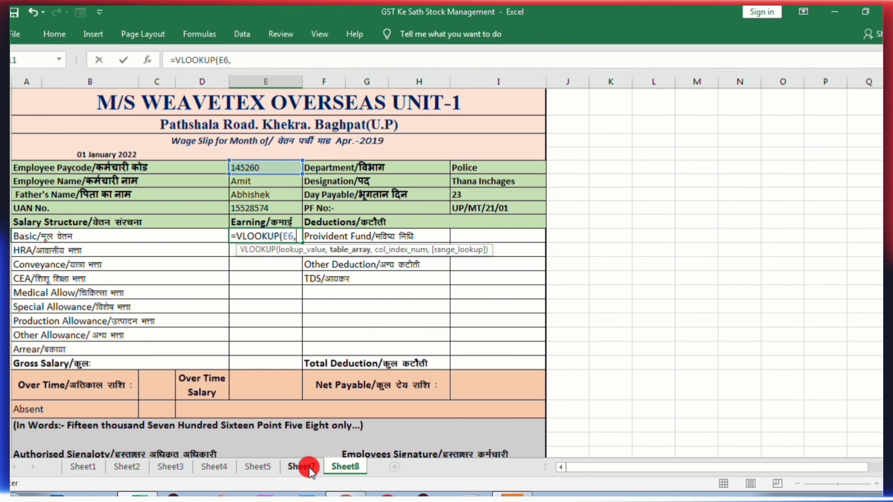
click(302, 467)
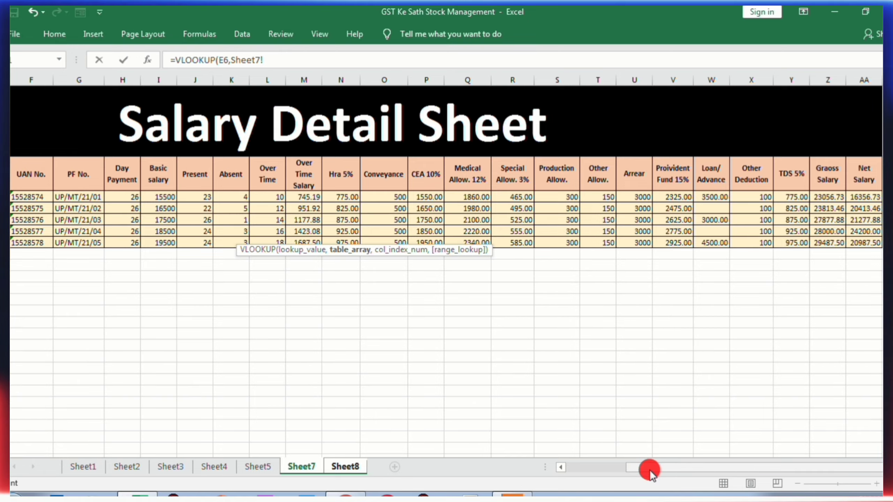
drag(650, 468, 562, 468)
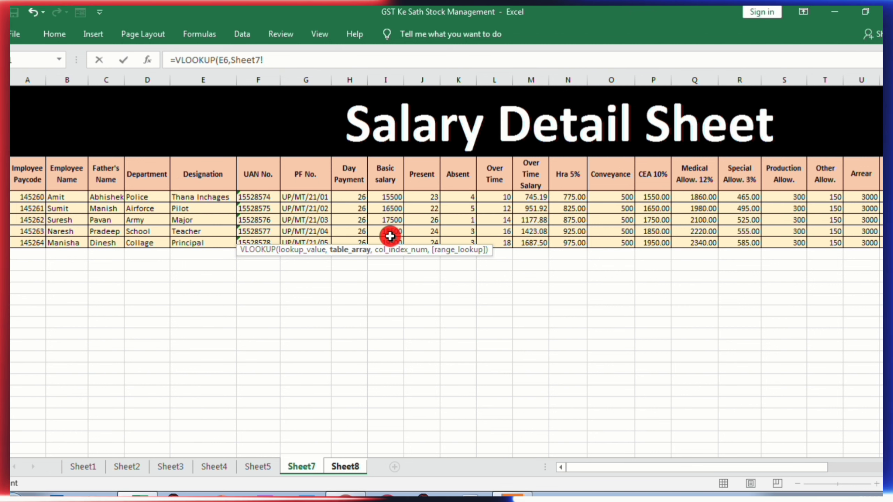
drag(28, 243, 23, 177)
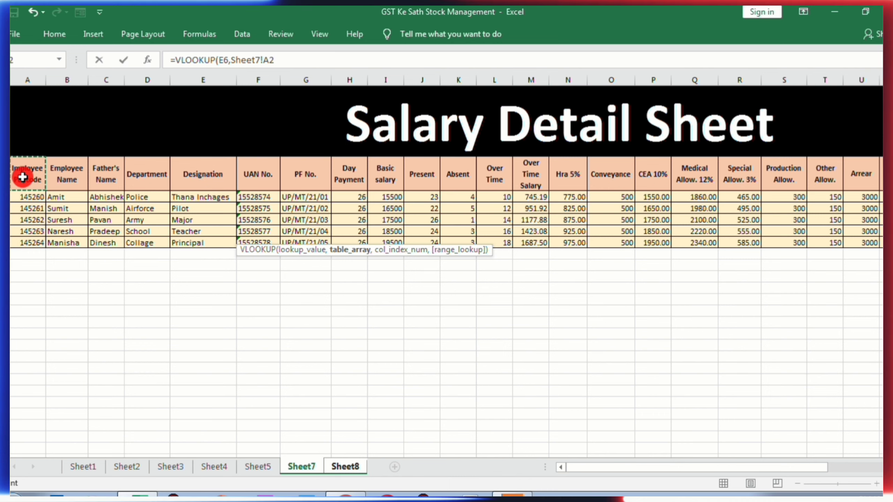
key(ctrl+shift+Right)
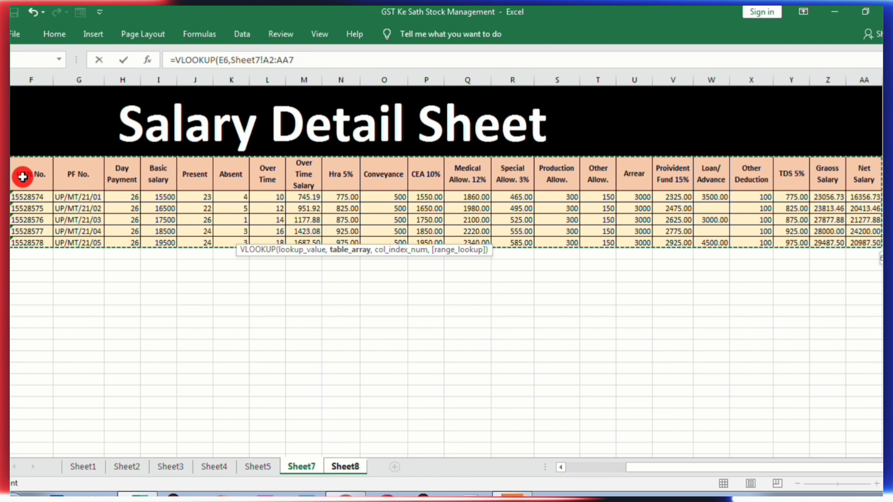
text(,)
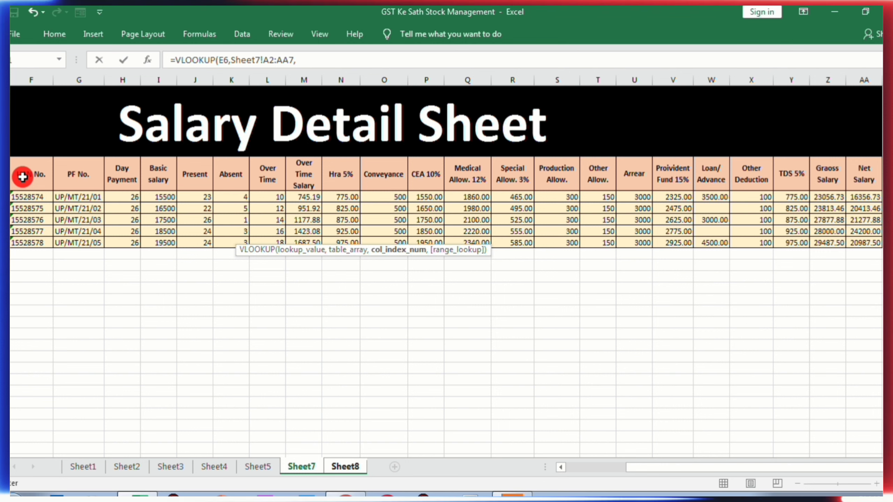
text(,0)
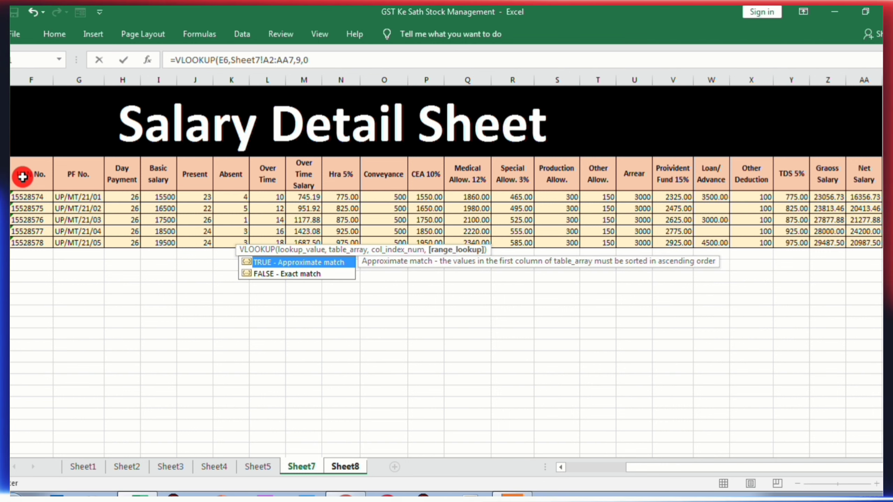
text())
key(Return)
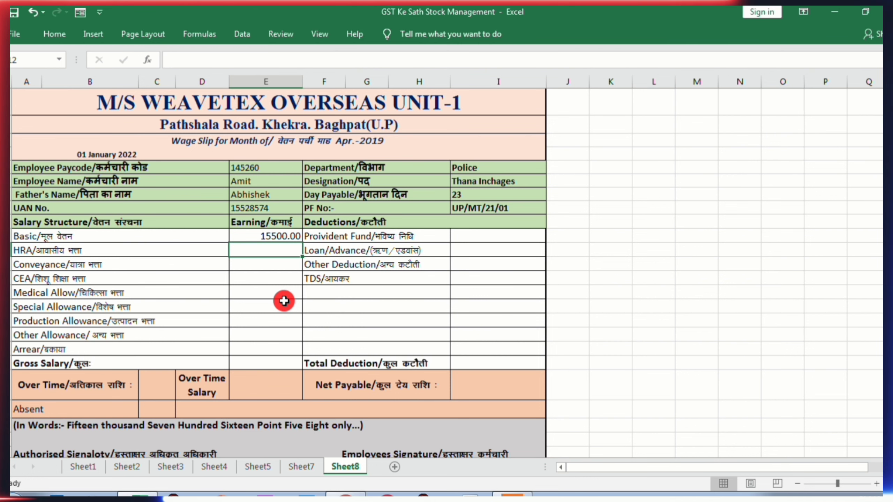
- Enter =VLOOKUP(E6,Sheet7!A2:AA7,14,0) in the HRA cell, showing 775.00
text(=vl)
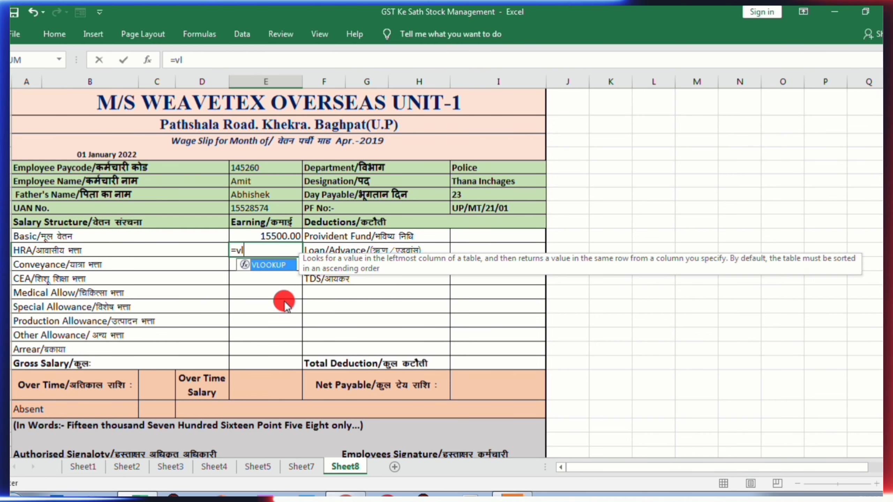
key(Tab)
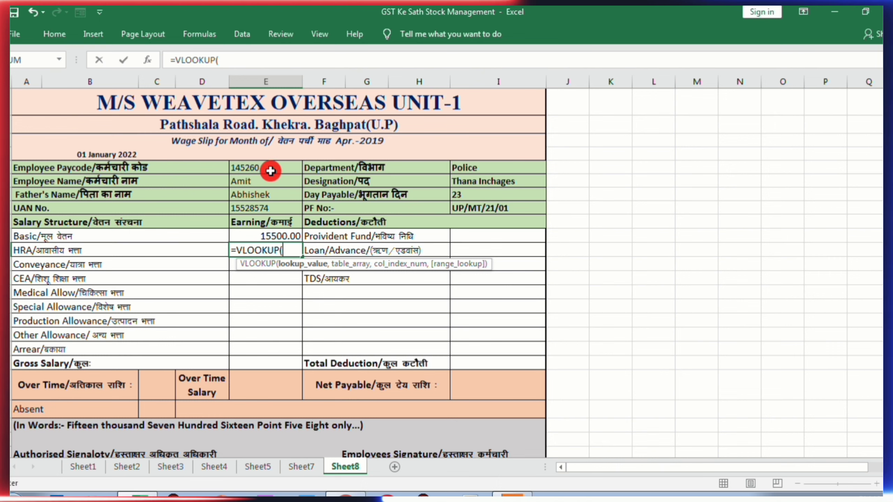
text(,)
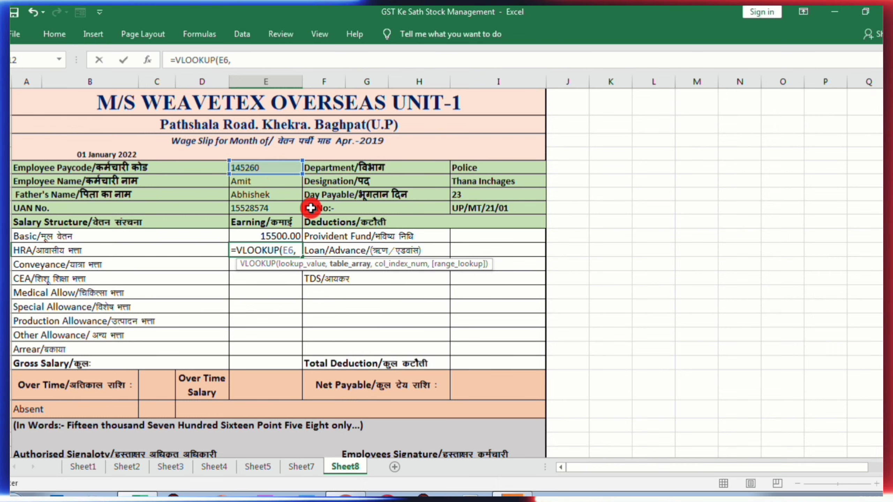
click(313, 464)
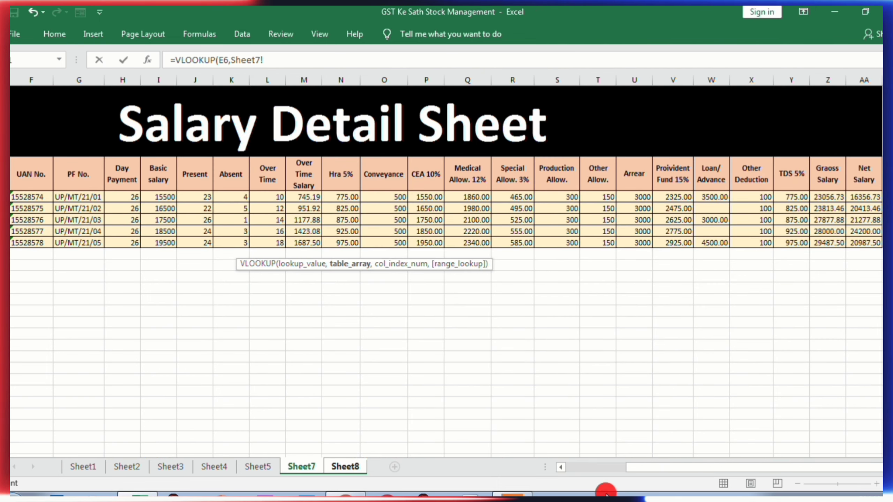
drag(639, 464, 576, 474)
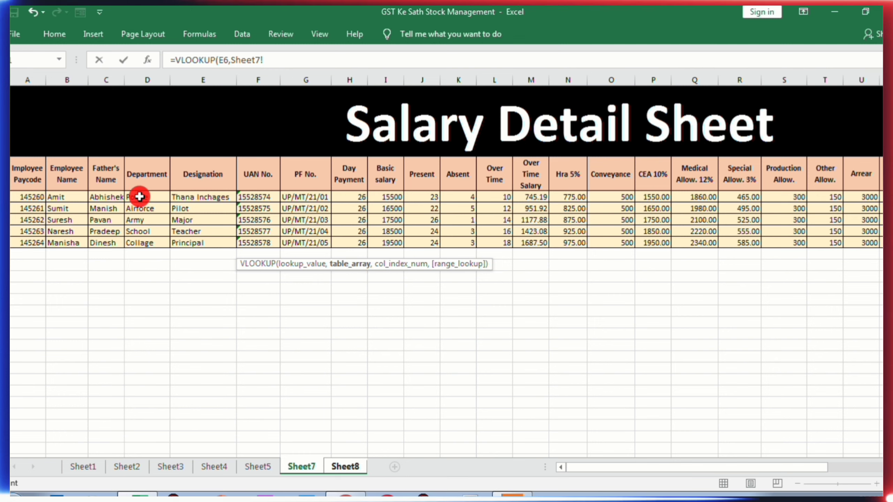
click(27, 182)
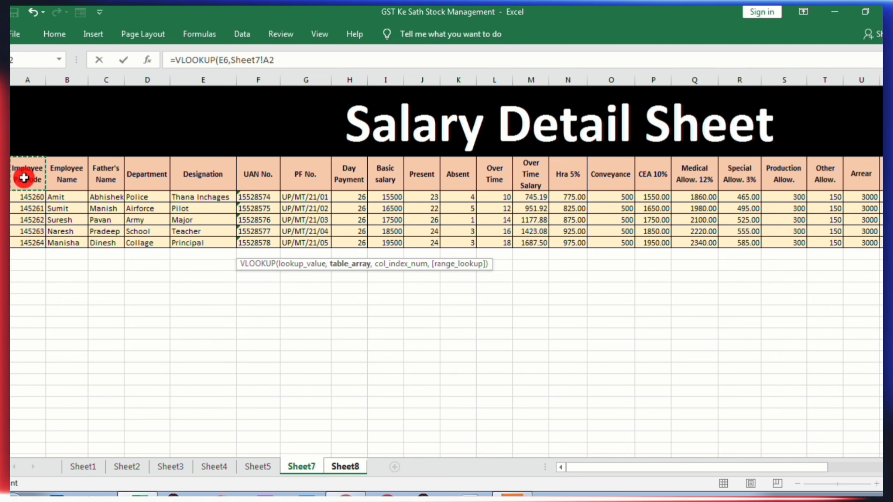
key(ctrl+shift+Right)
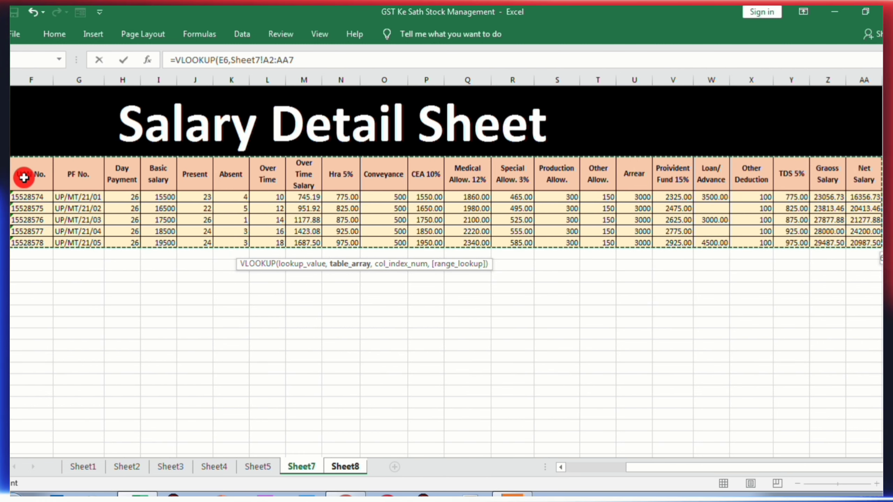
text(,)
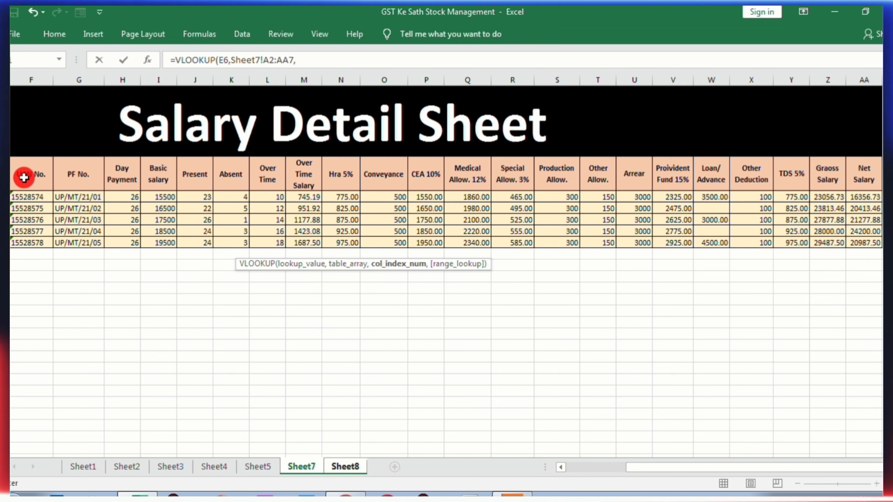
text(14,)
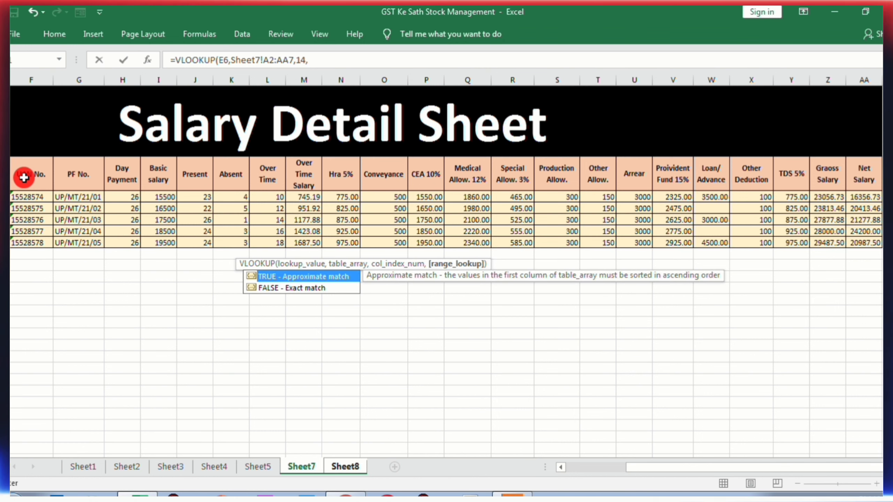
text(0)
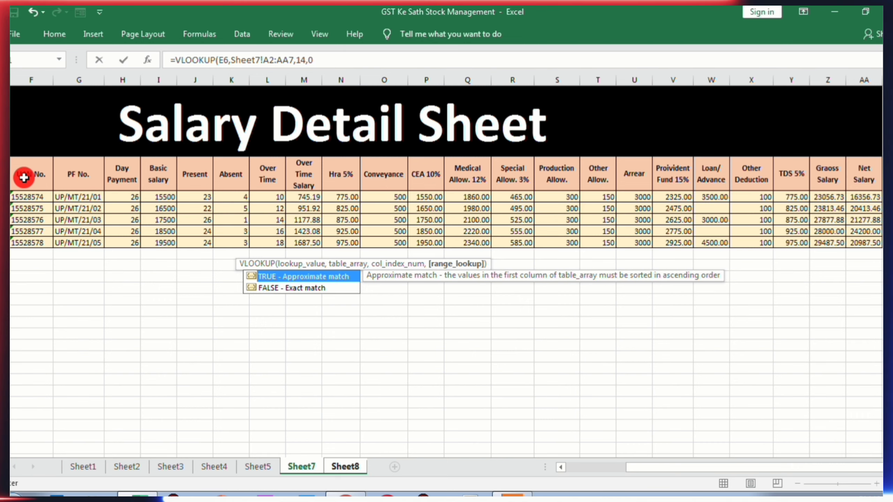
key(Return)
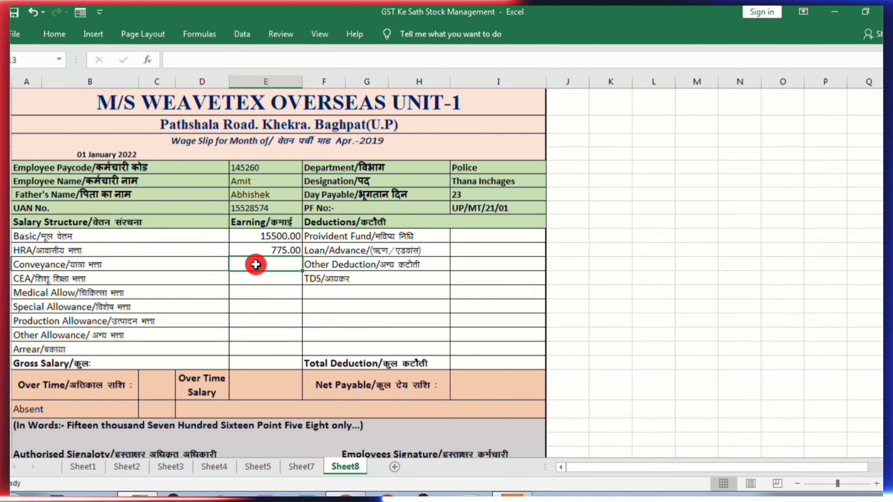
- Start a VLOOKUP in the Conveyance cell using paycode E6 as the lookup value
text(=)
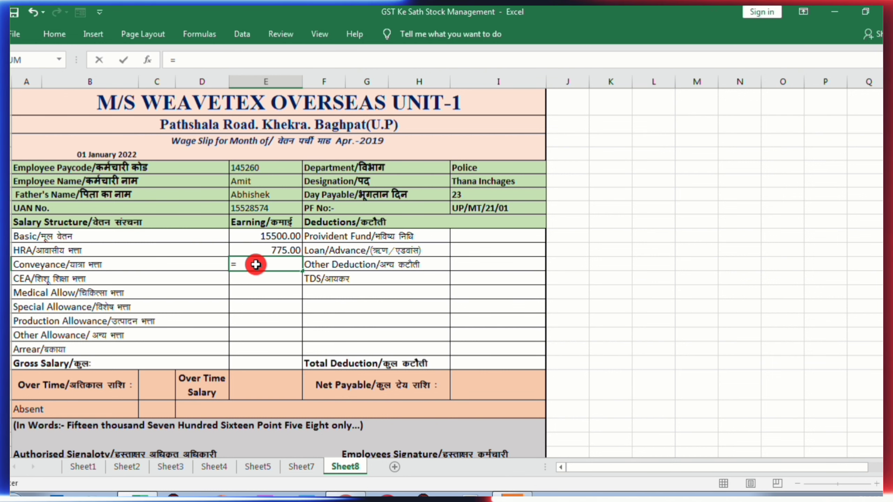
text(vl)
key(Tab)
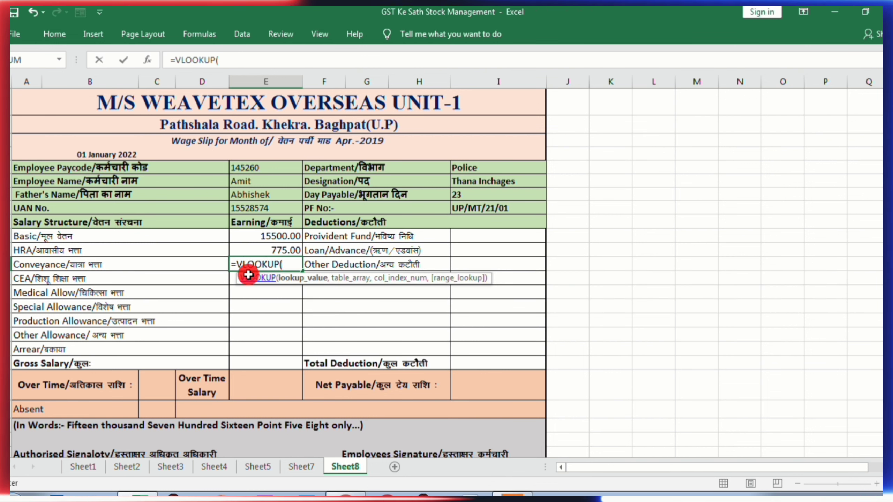
click(245, 168)
text(,)
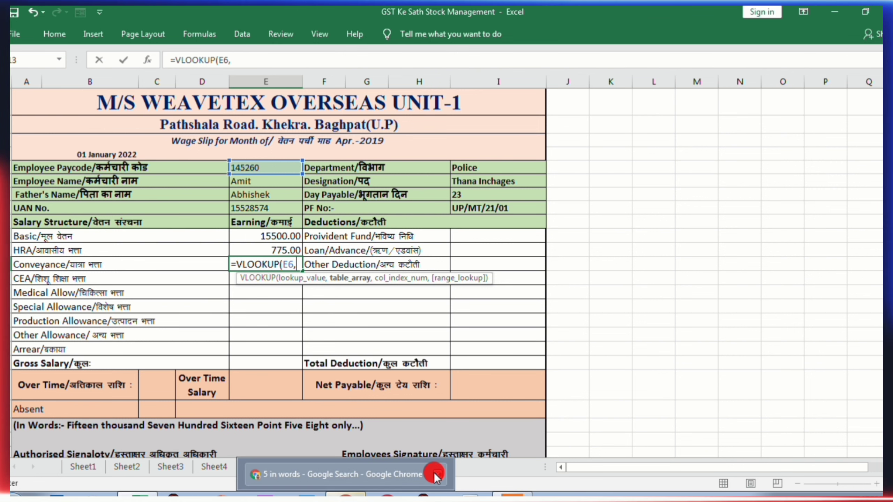
click(370, 468)
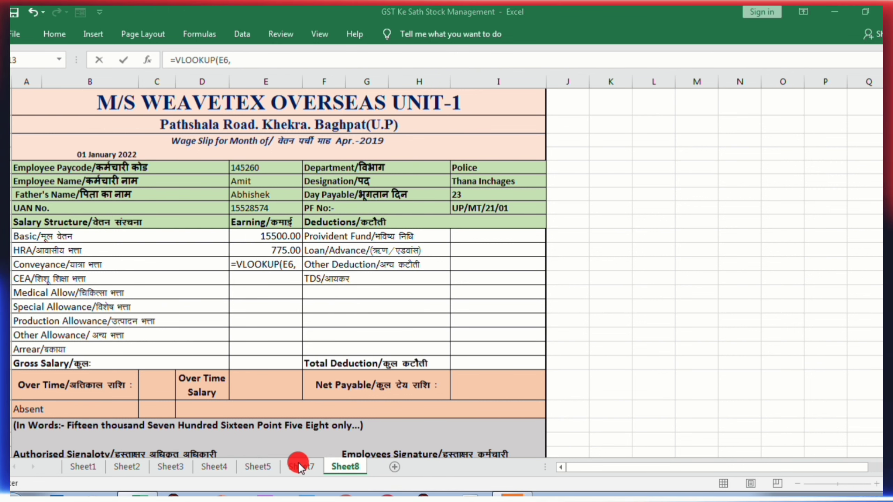
click(306, 466)
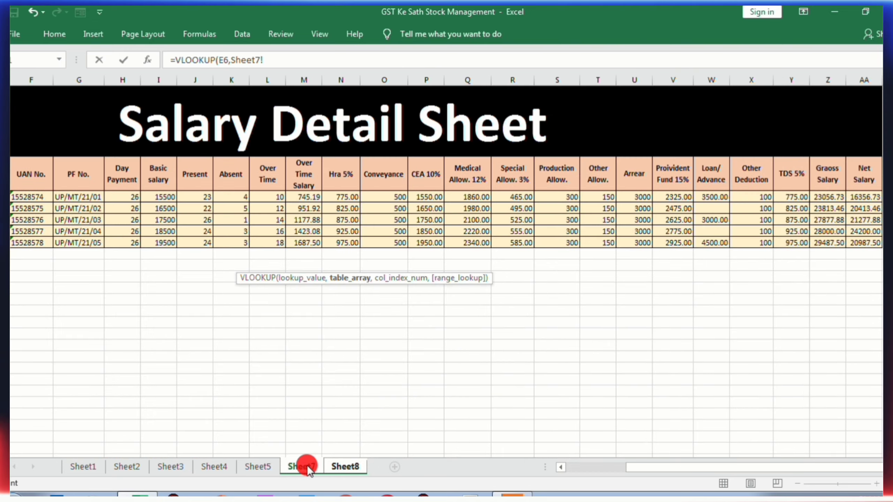
drag(638, 466, 606, 468)
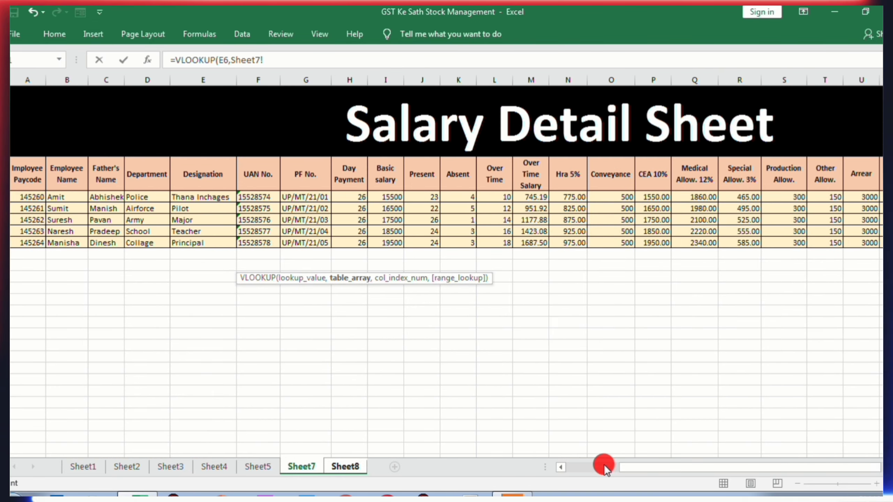
- Select Sheet7's salary table as the range and finish the formula, which returns #VALUE!
click(26, 172)
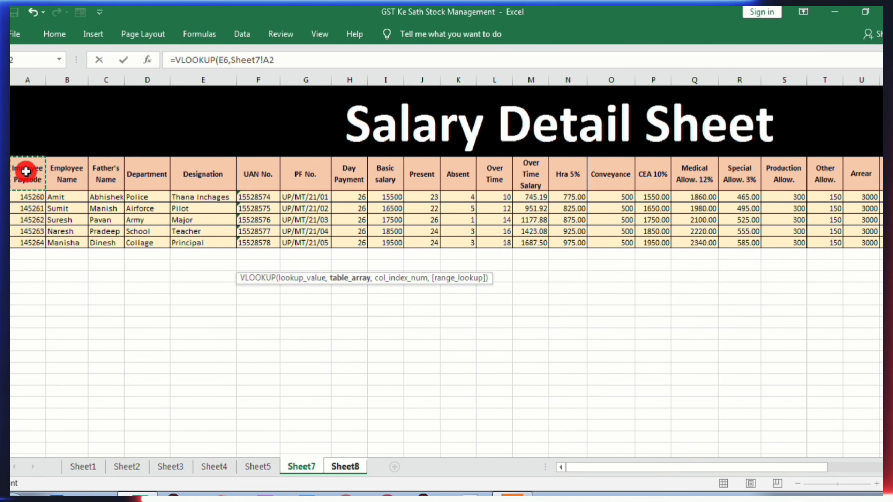
key(ctrl+shift+Down)
key(ctrl+shift+Right)
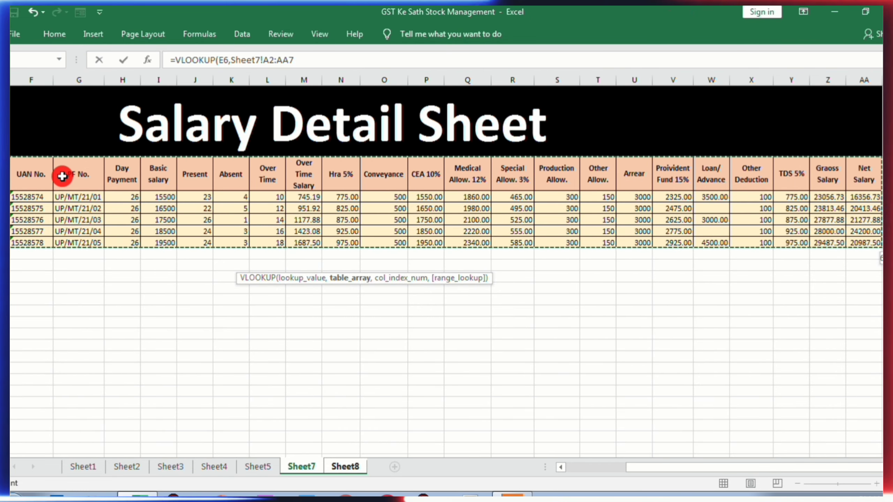
text(15)
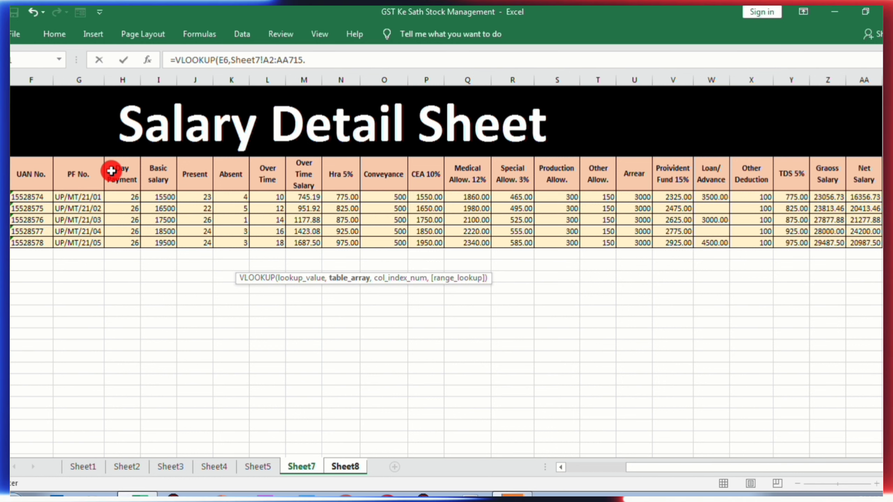
key(BackSpace)
text(,0)
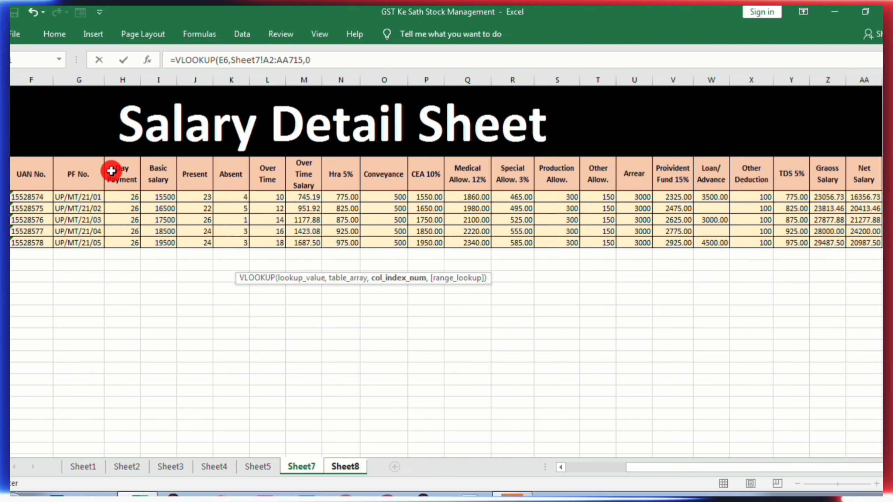
key(Return)
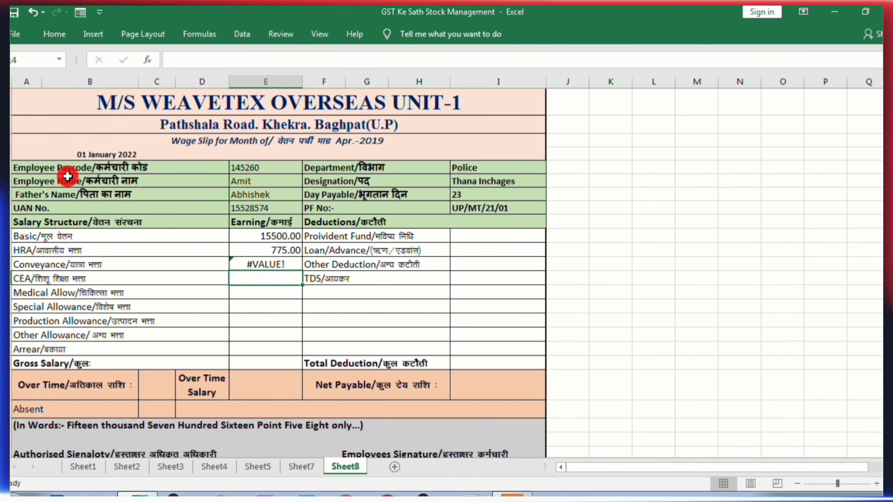
- Re-enter the #VALUE! Conveyance cell as =VLOOKUP(E6, and go to Sheet7's salary table
click(259, 266)
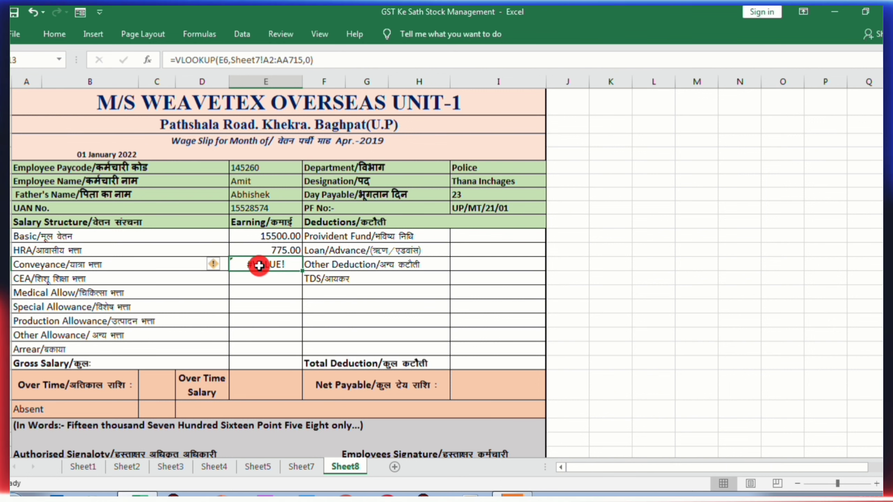
text(=v)
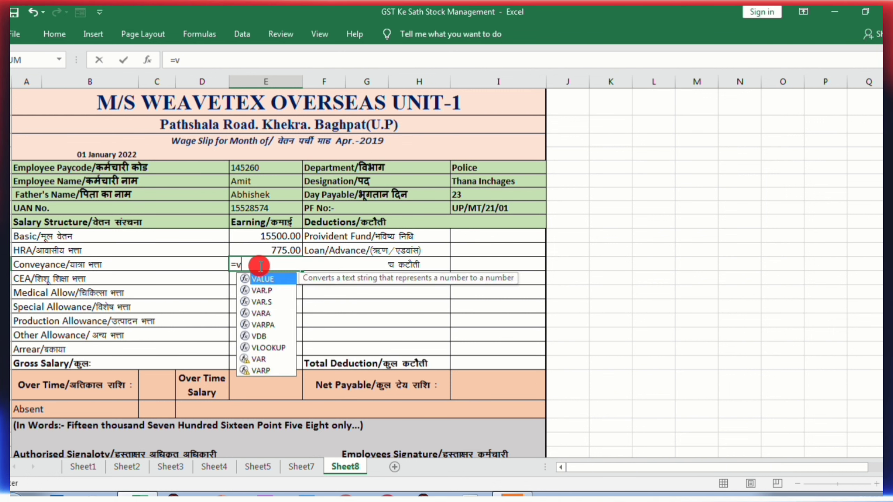
text(lookup()
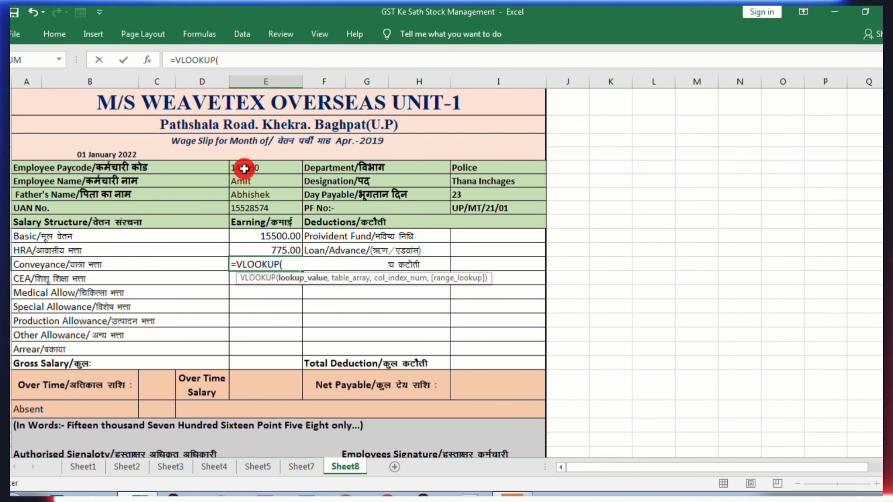
click(244, 168)
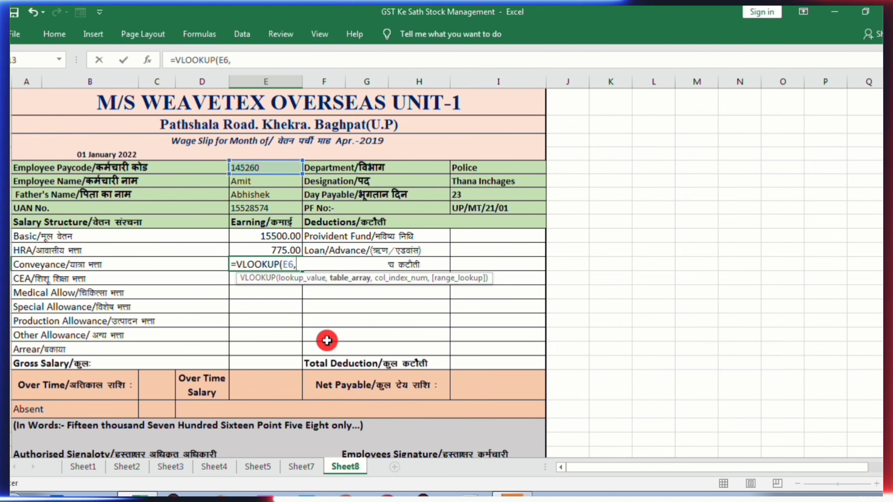
click(301, 467)
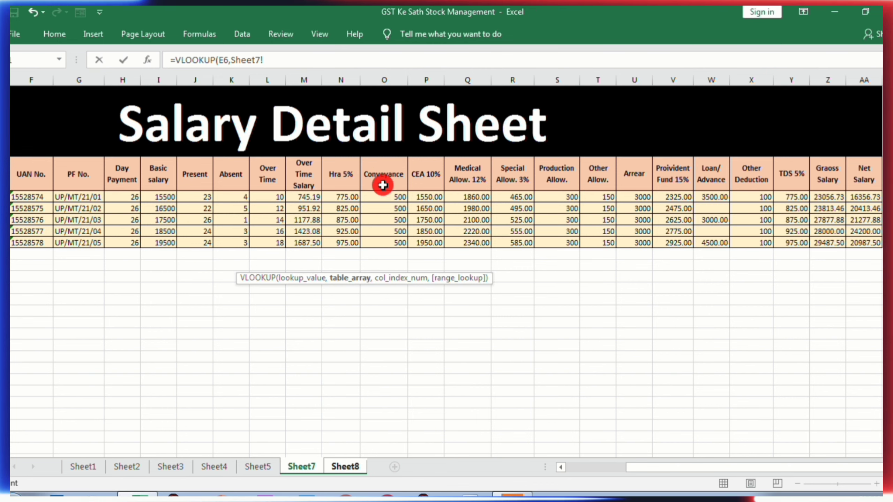
drag(630, 468, 514, 473)
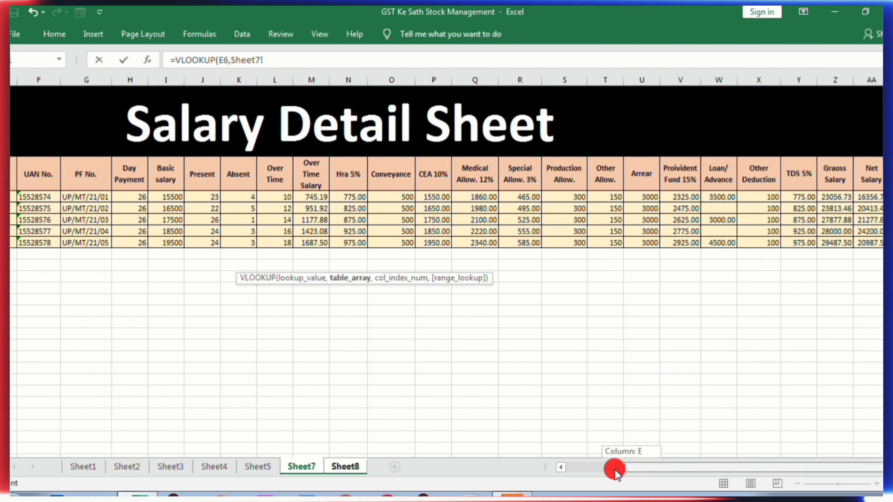
drag(631, 474, 566, 474)
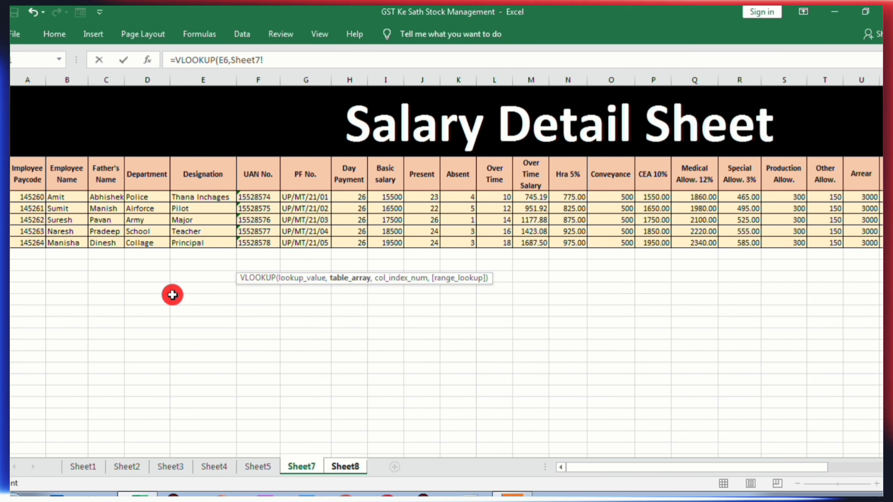
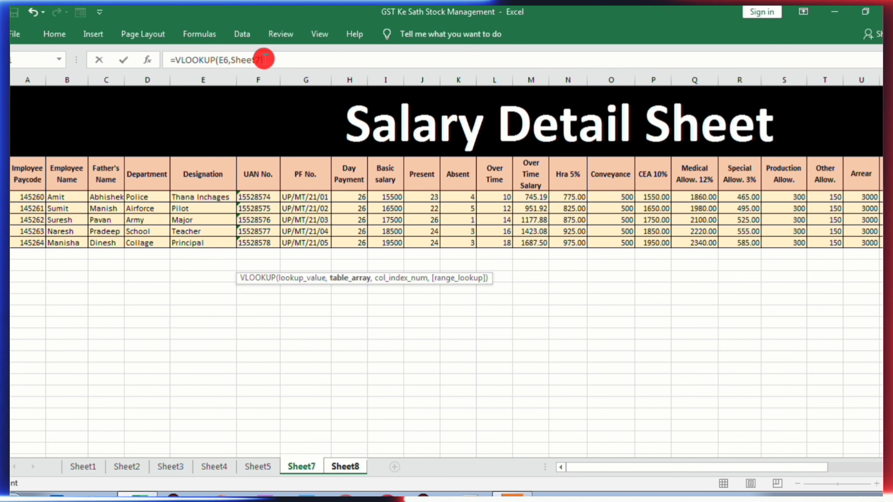
- Try to finish the Conveyance lookup with column 15, then dismiss the formula error
click(267, 58)
text(,)
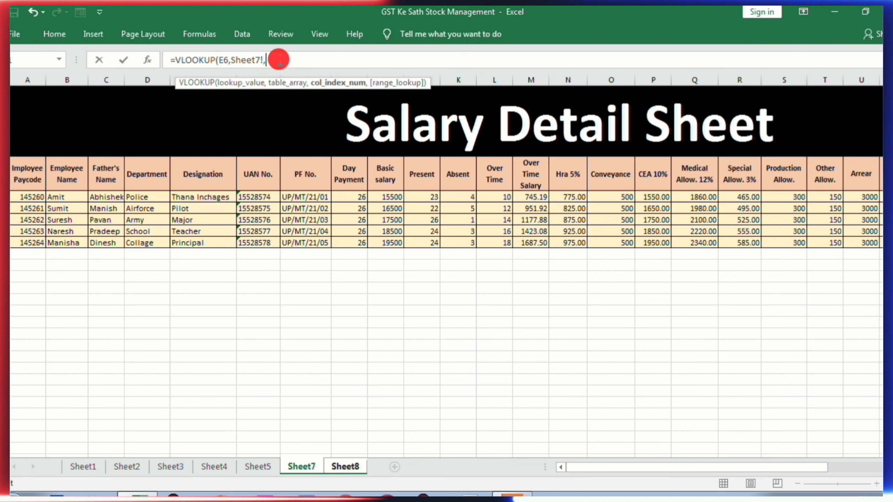
text(15)
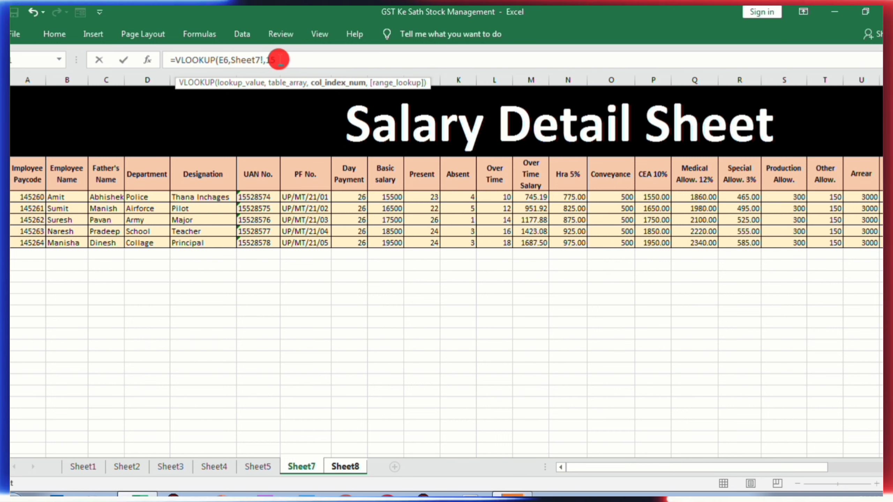
text(,)
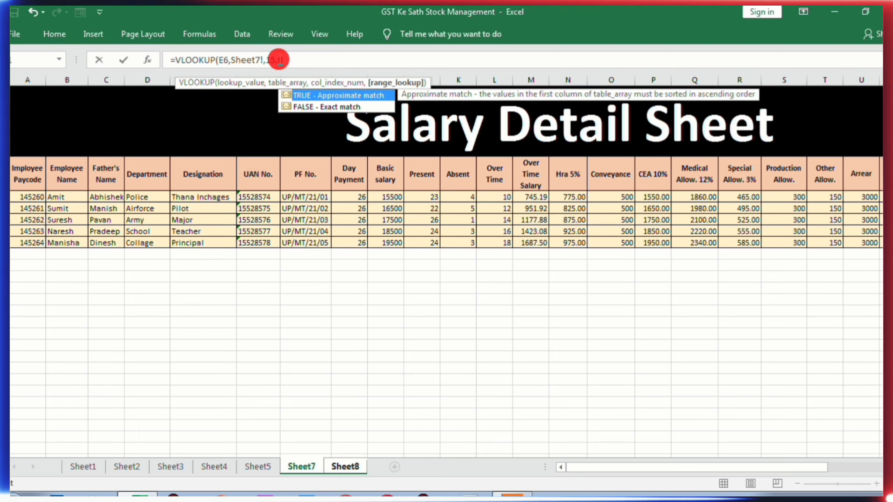
key(Return)
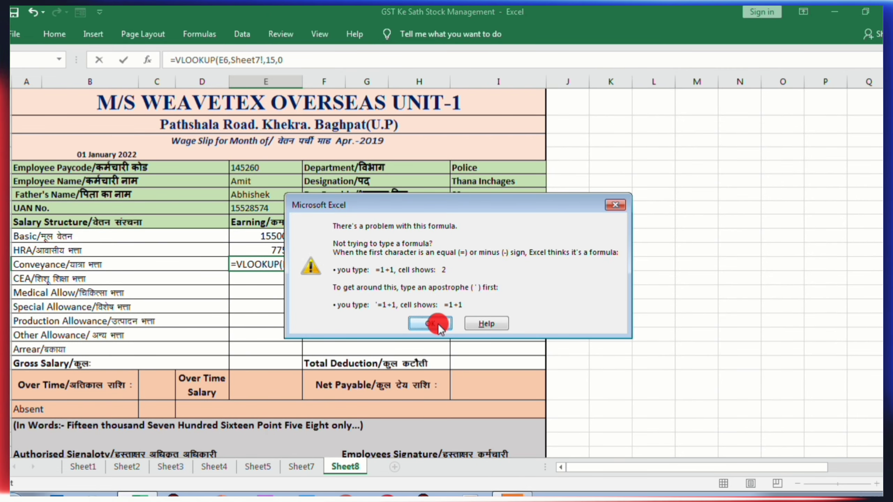
click(435, 324)
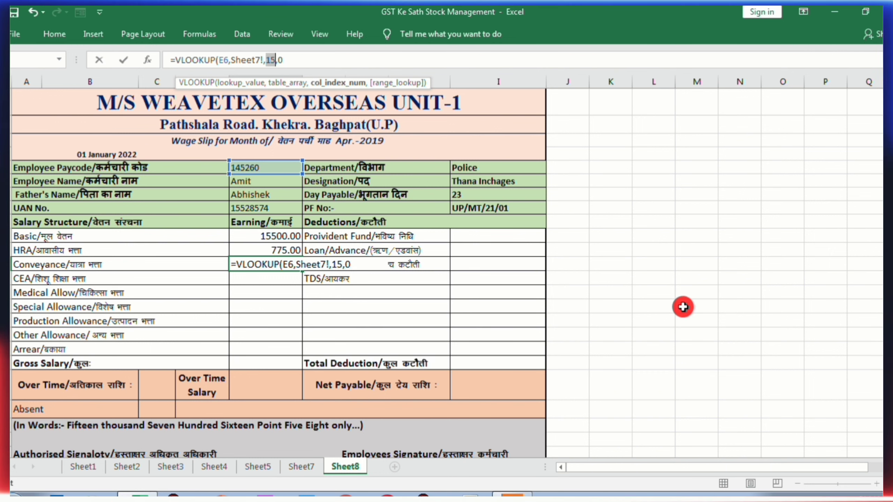
- Erase the broken VLOOKUP from the Conveyance cell E13 and cancel the edit
click(405, 265)
key(BackSpace)
key(BackSpace)
key(BackSpace)
key(BackSpace)
key(BackSpace)
key(BackSpace)
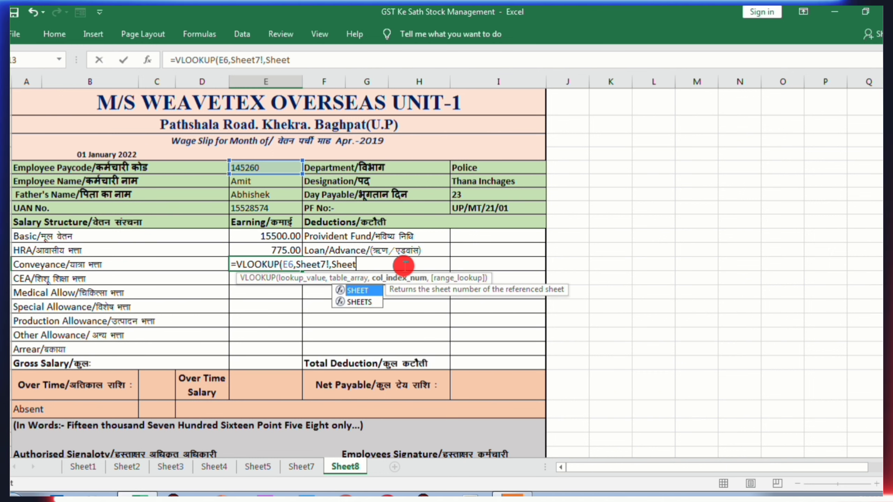
key(BackSpace)
key(BackSpace)
key(BackSpace)
key(BackSpace)
key(BackSpace)
key(BackSpace)
key(BackSpace)
key(BackSpace)
key(BackSpace)
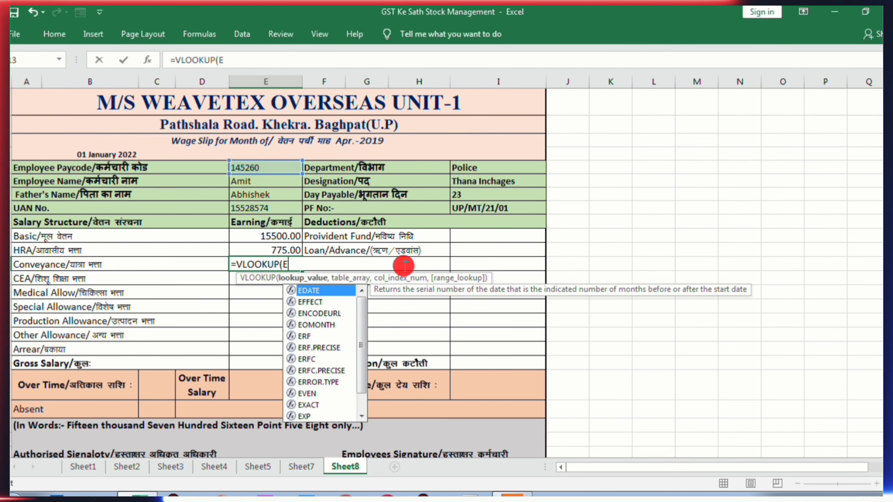
key(BackSpace)
key(BackSpace)
key(BackSpace)
key(BackSpace)
key(BackSpace)
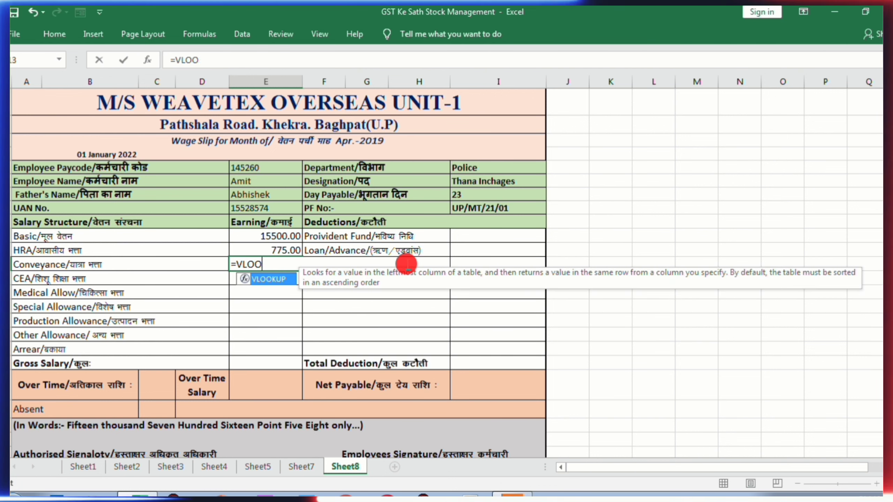
key(BackSpace)
key(BackSpace)
key(BackSpace)
key(BackSpace)
key(BackSpace)
click(742, 279)
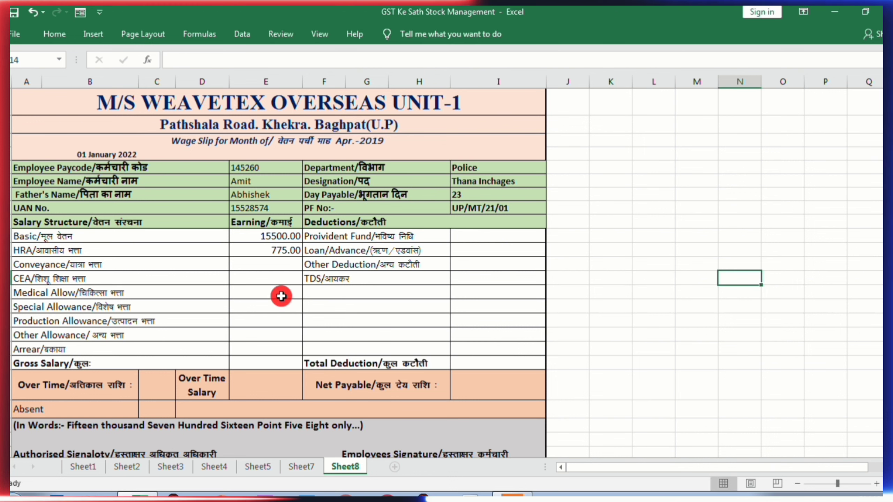
- Enter =VLOOKUP(E6,Sheet7!A2:AA7,15,0) in E13 so Conveyance shows 500.00
click(260, 267)
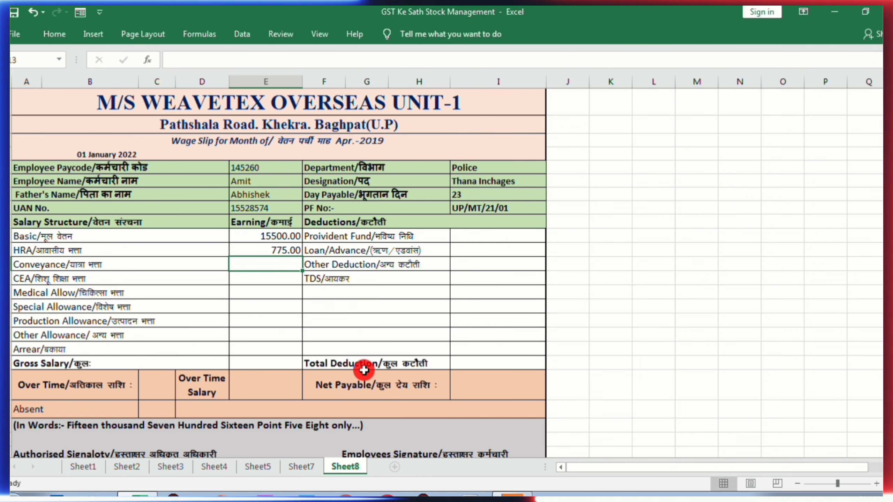
click(269, 320)
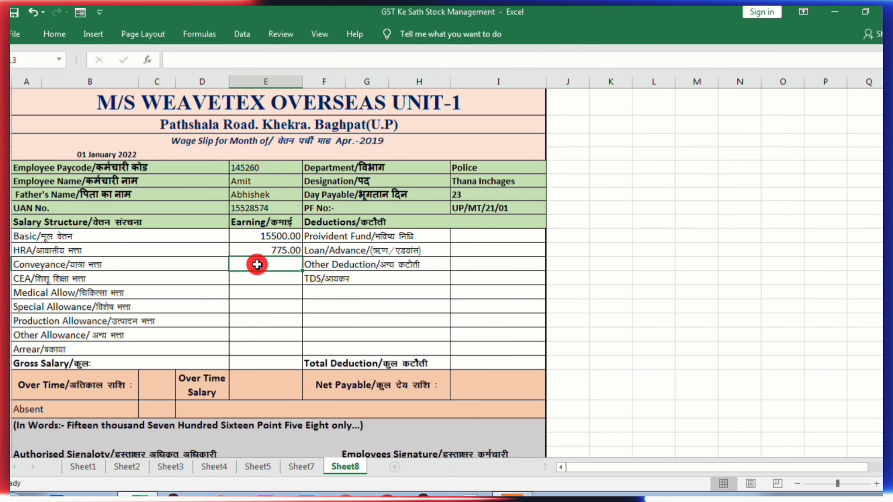
text(=vl)
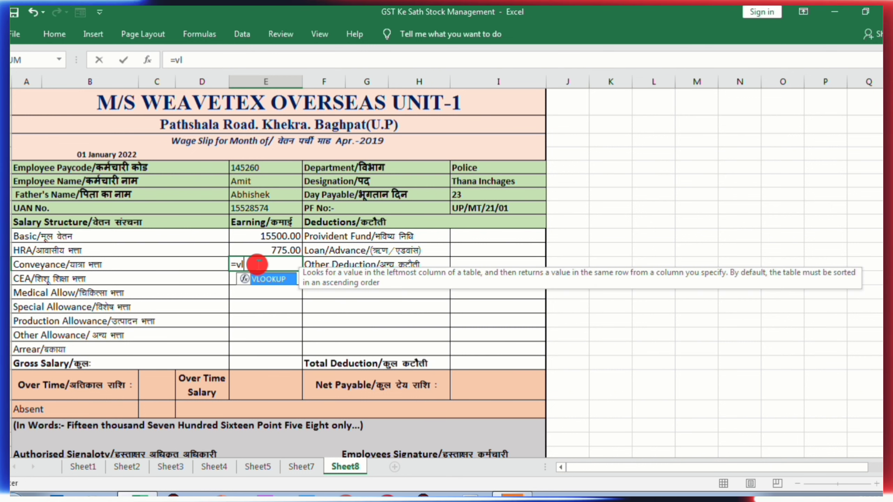
key(Tab)
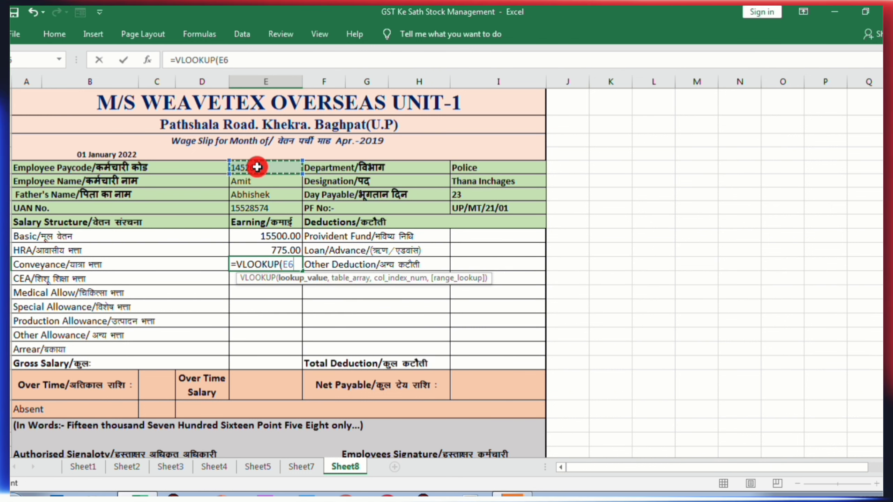
click(302, 467)
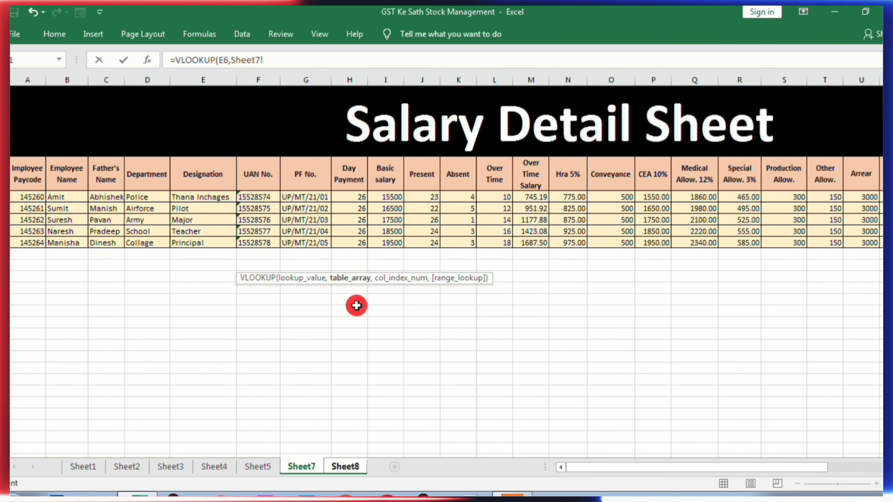
click(22, 172)
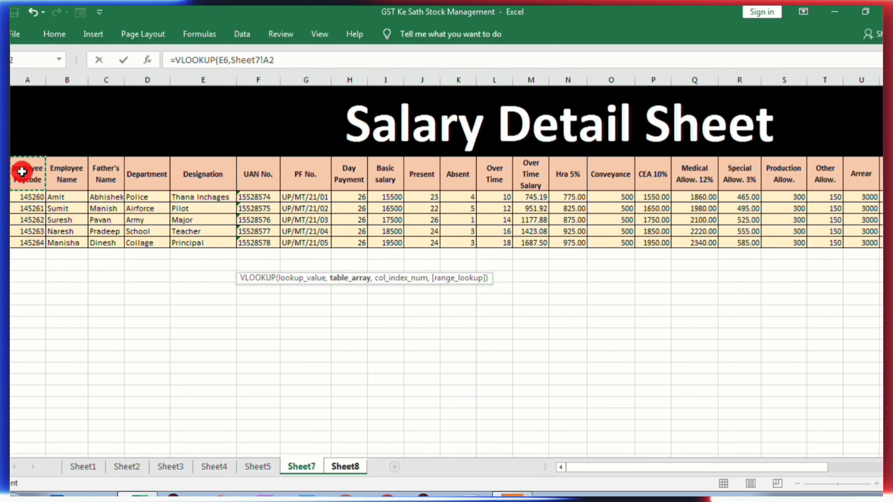
key(ctrl+shift+Down)
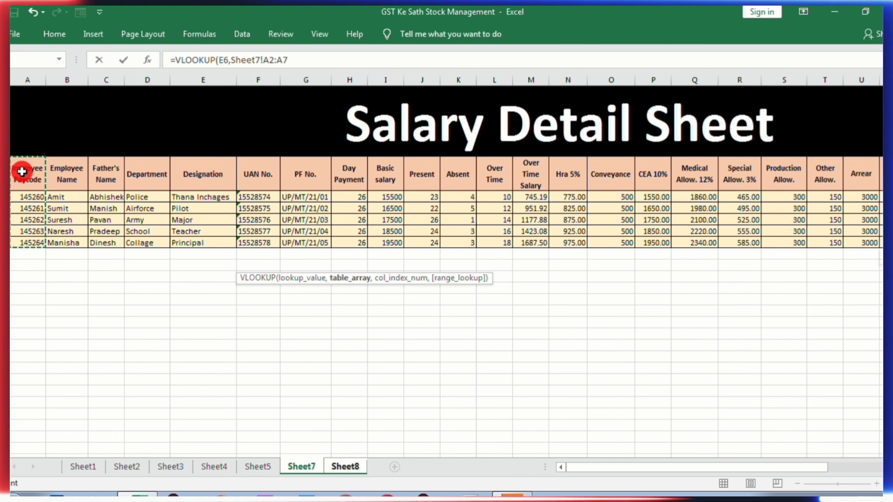
key(ctrl+shift+Right)
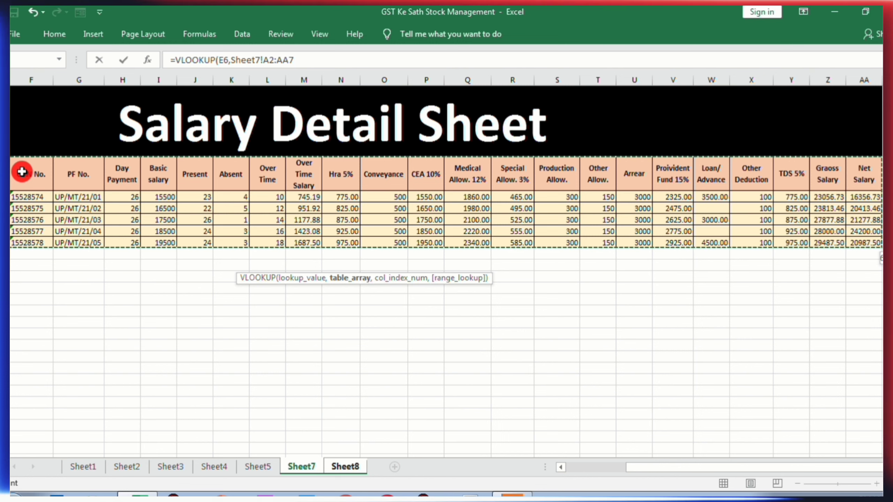
text(,15)
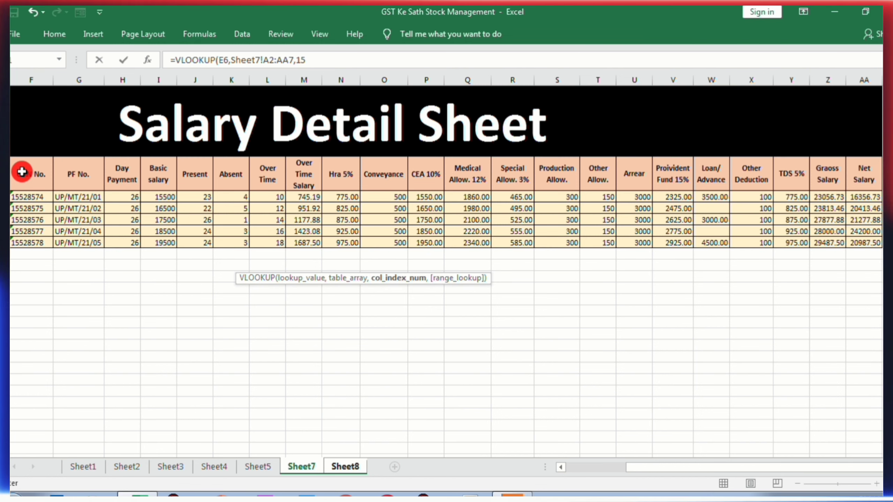
text(,0)
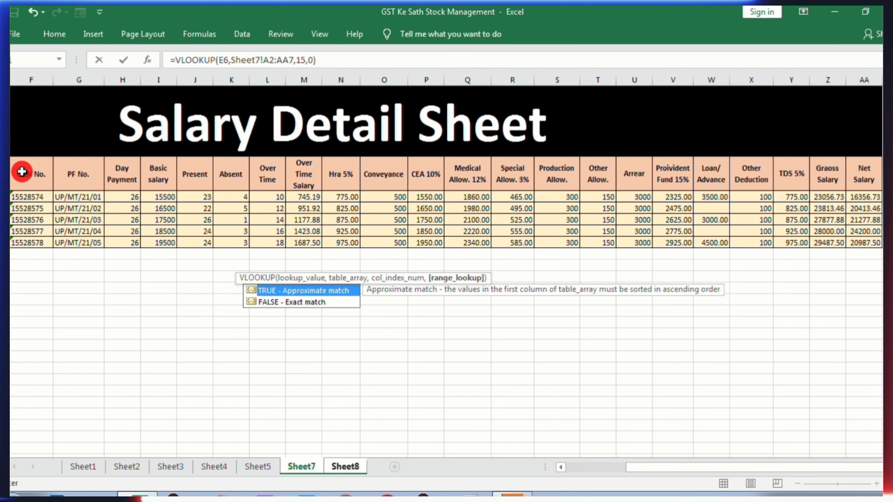
text())
key(Return)
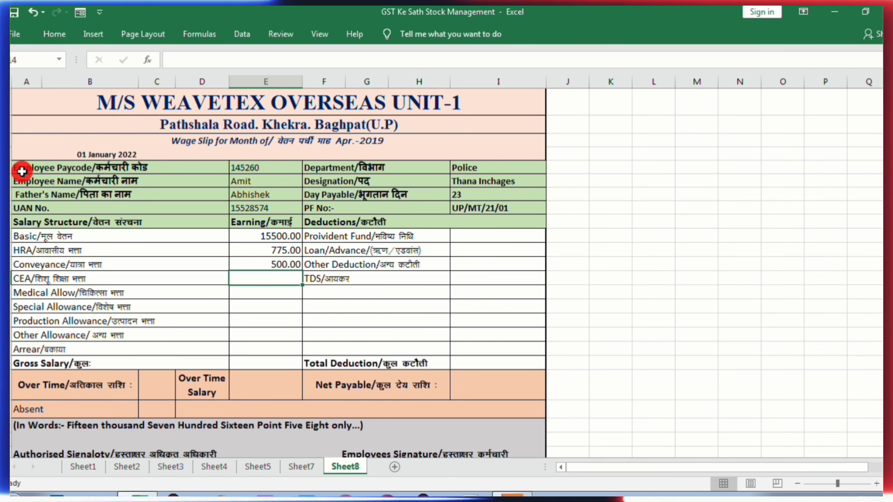
- Enter =VLOOKUP(E6,Sheet7!A2:AA7,16,0) in the CEA cell so it shows 1550.00
text(=V)
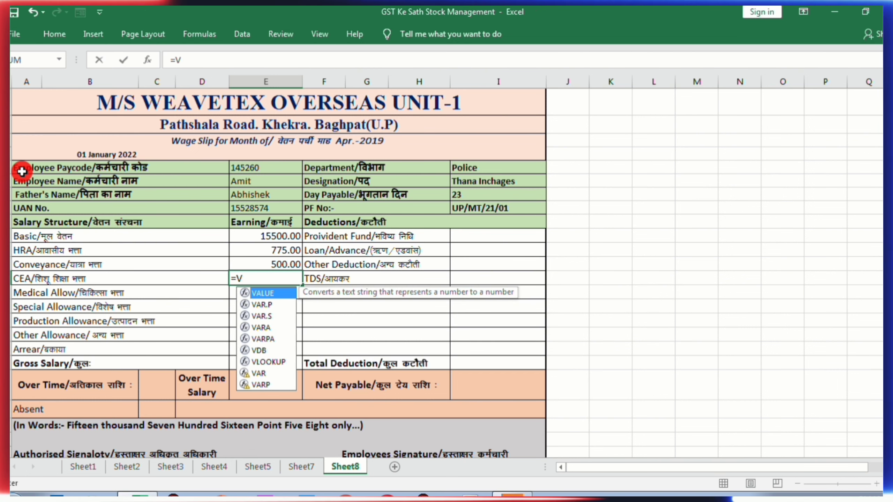
text(L)
key(Tab)
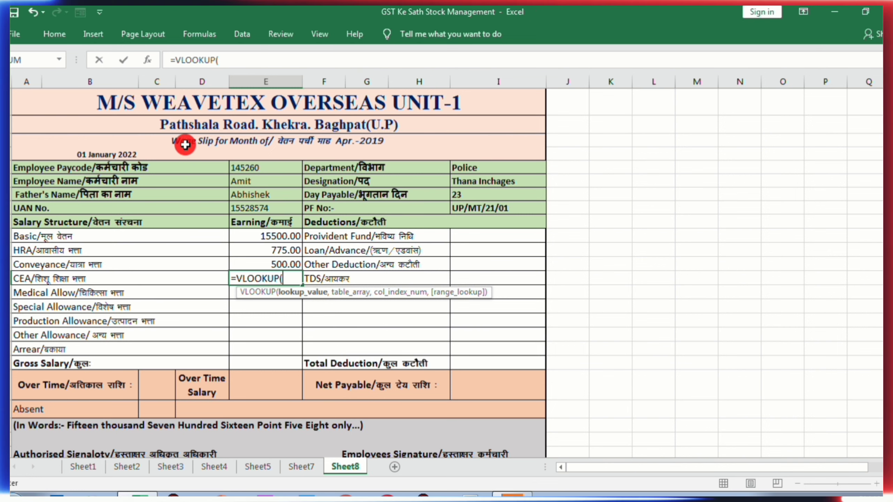
click(266, 171)
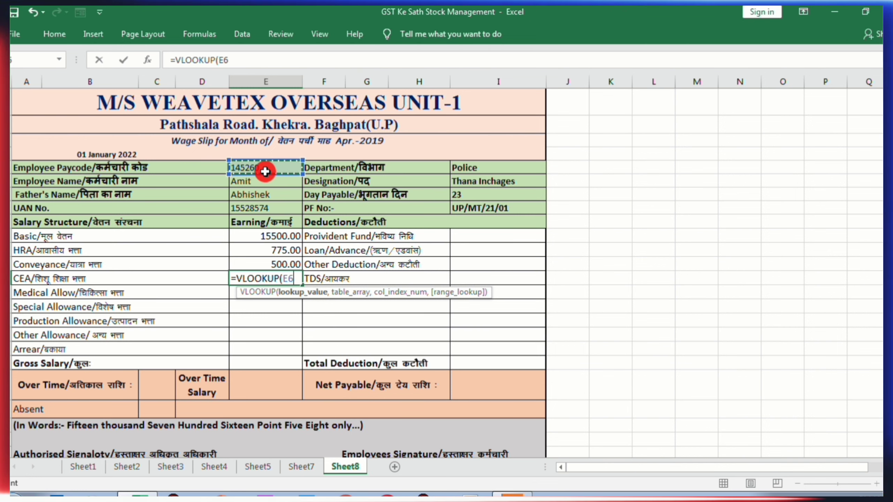
click(300, 468)
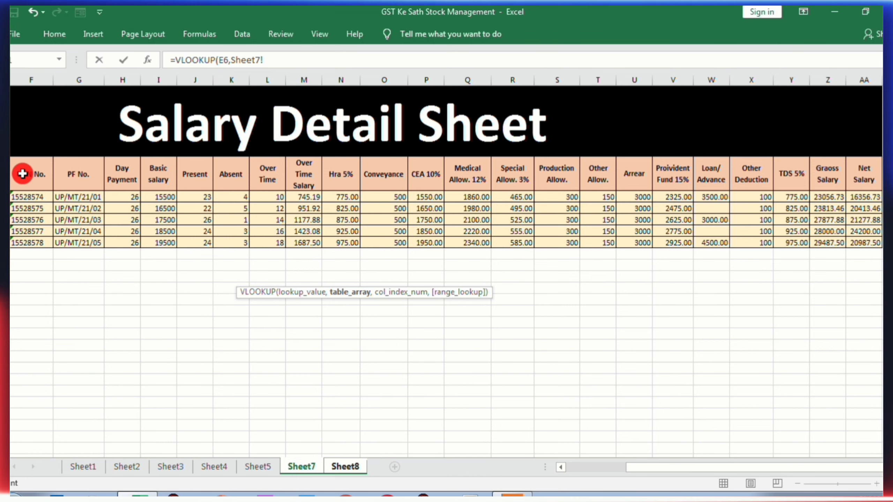
drag(631, 475, 568, 470)
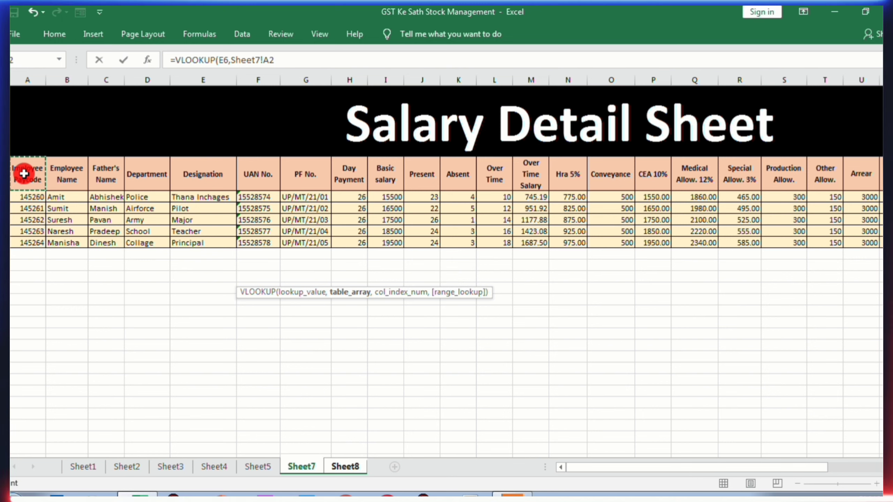
drag(24, 174, 28, 243)
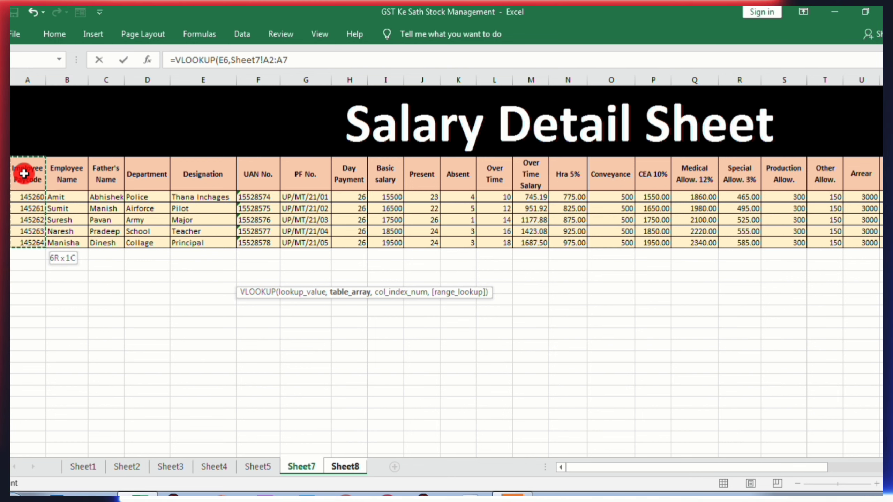
drag(24, 174, 439, 194)
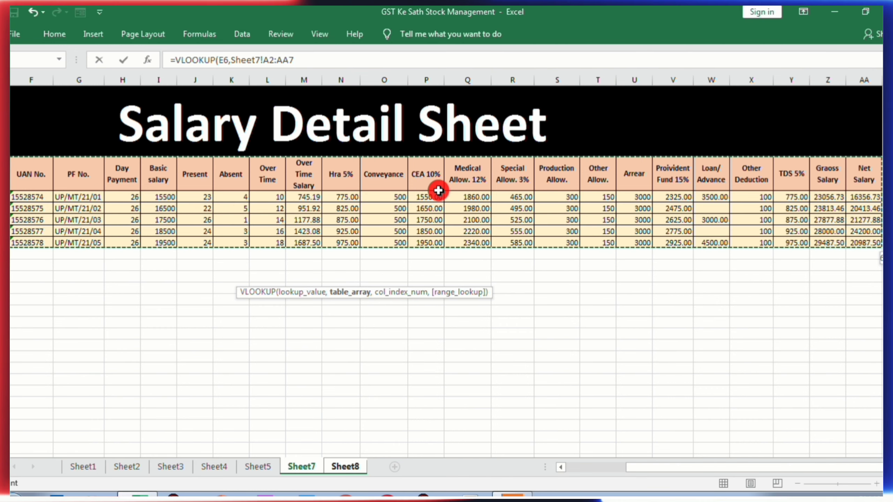
text(,16)
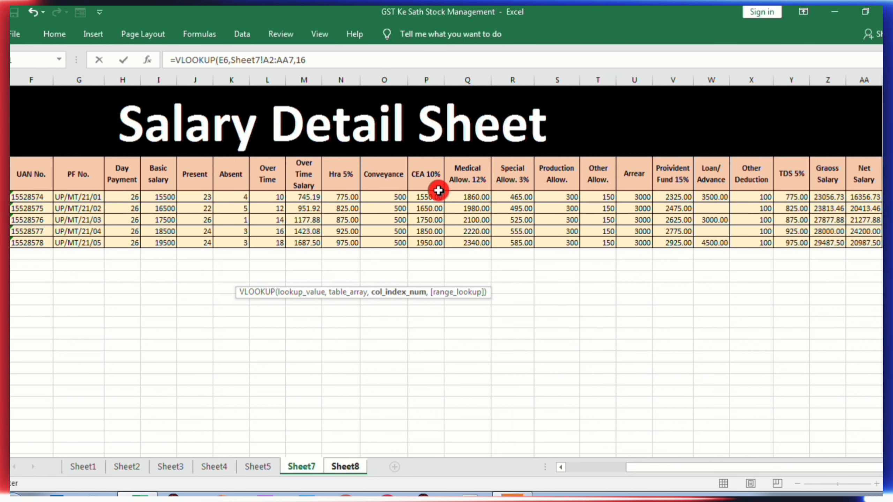
text(,0)
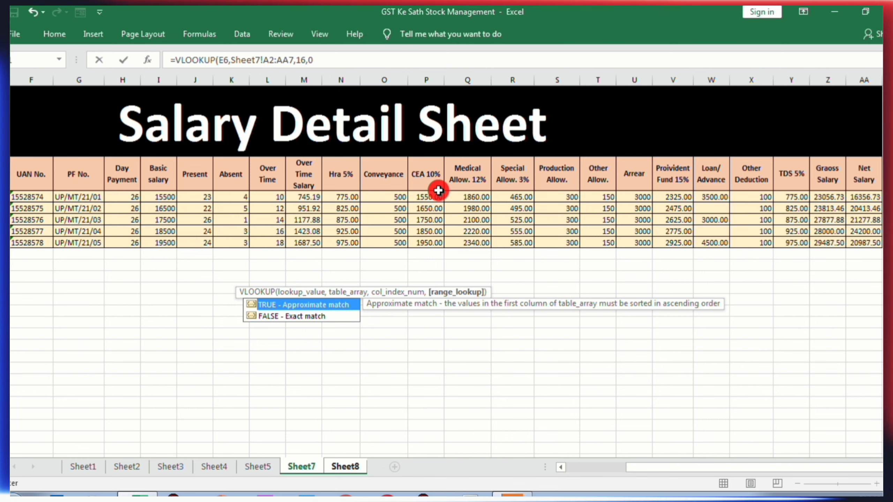
text())
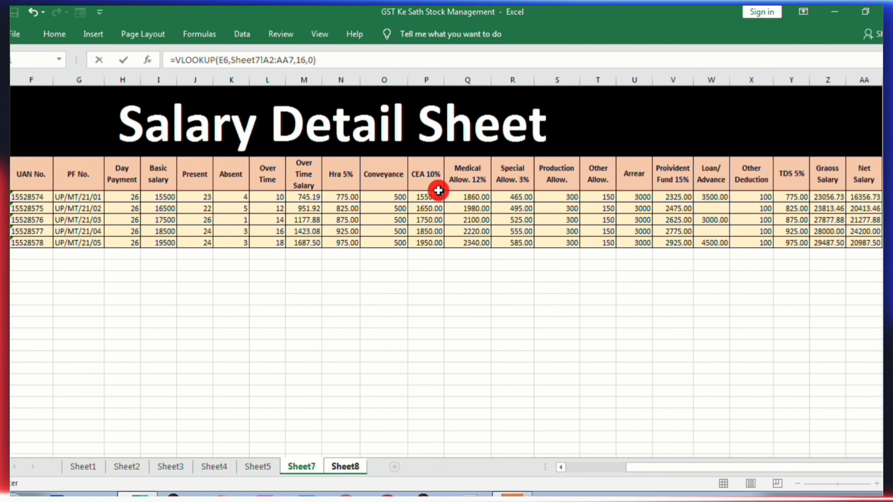
key(Return)
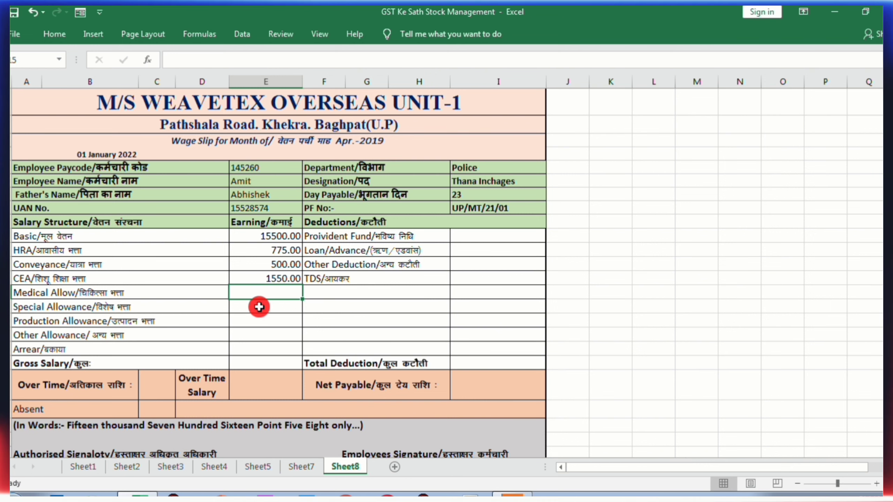
- Enter =VLOOKUP(E6,Sheet7!A2:AA7,17,0) in Medical Allow so it shows 1860.00
text(=vl)
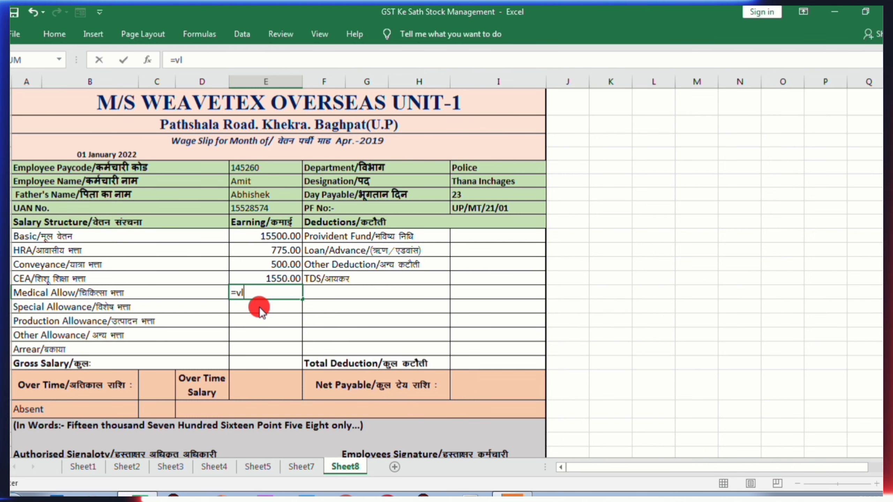
key(BackSpace)
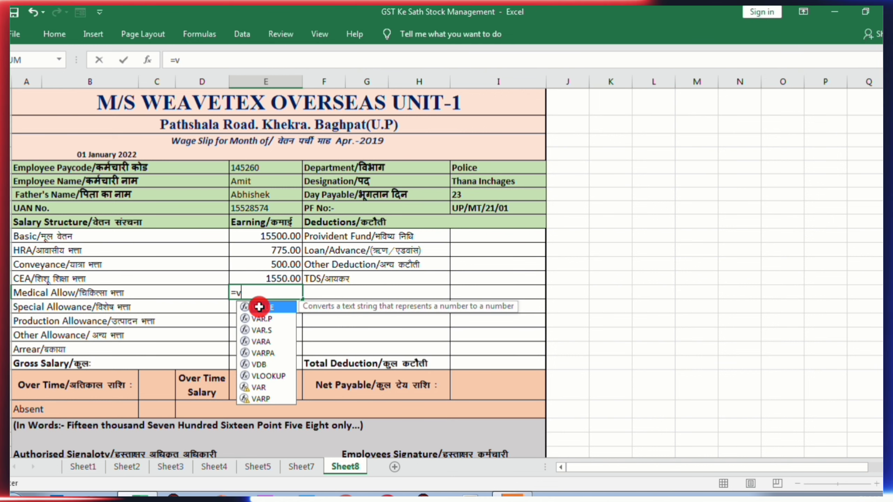
text(l)
double_click(260, 307)
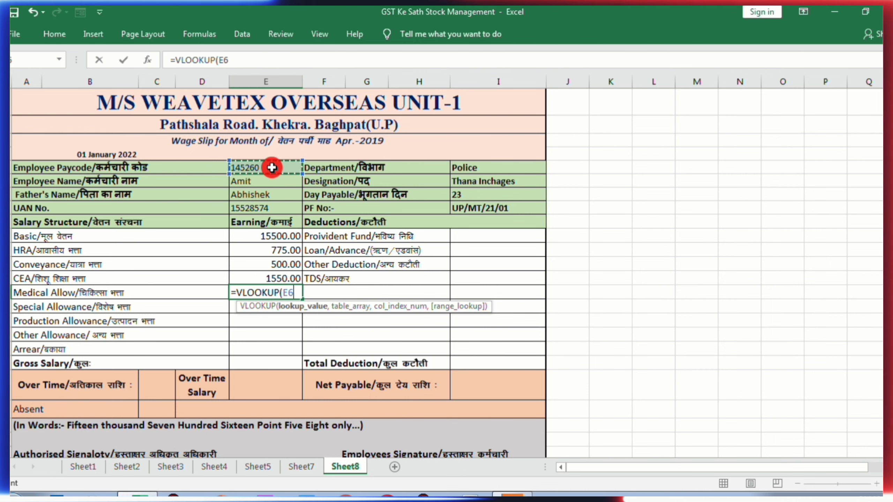
text(,)
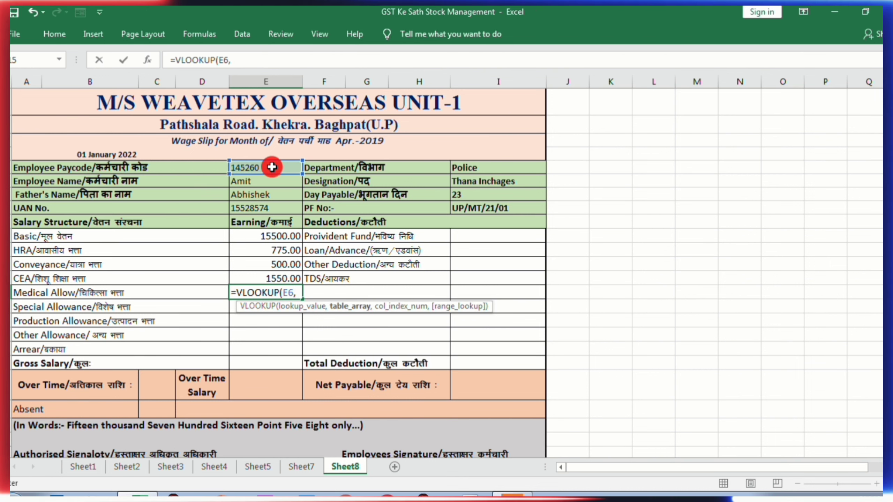
click(304, 466)
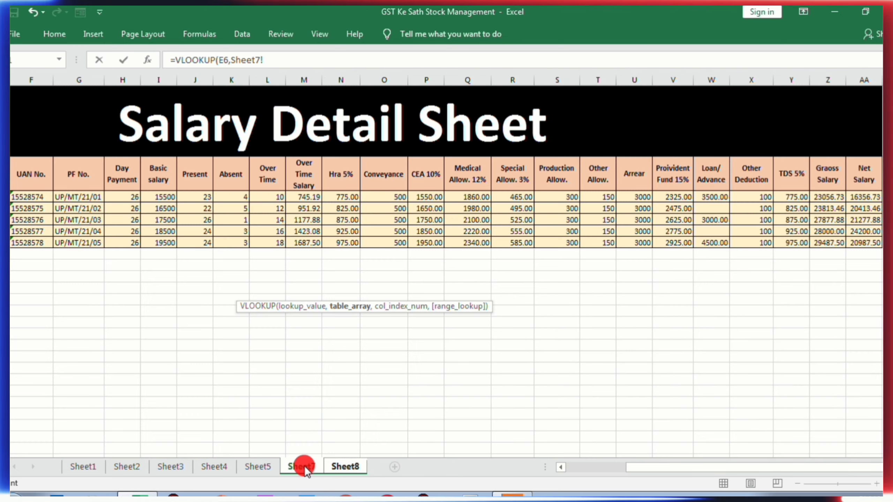
click(623, 468)
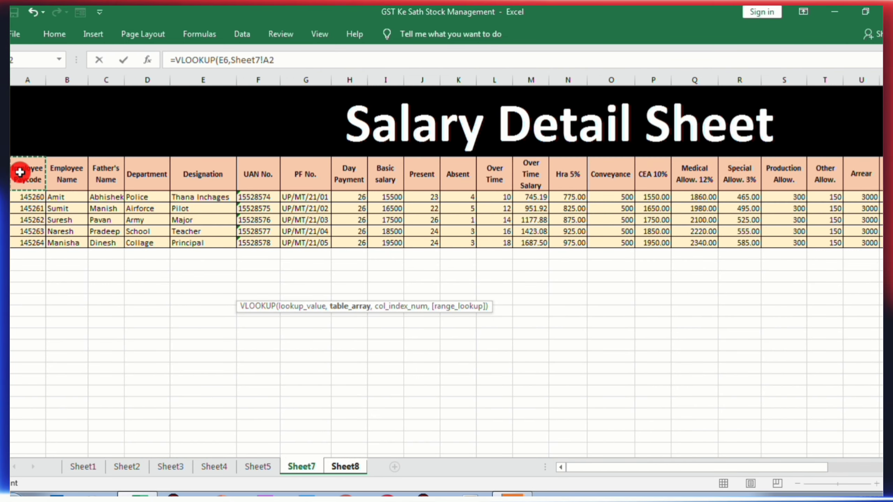
key(ctrl+shift+Down)
key(ctrl+shift+Right)
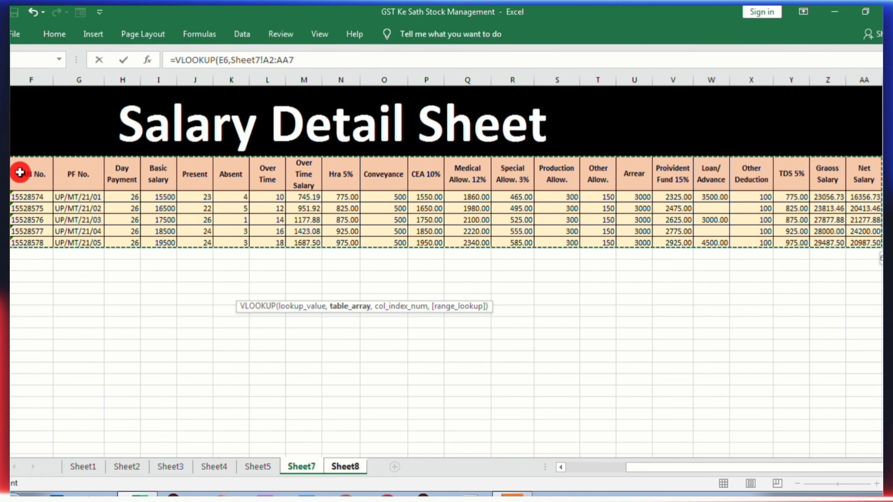
text(,)
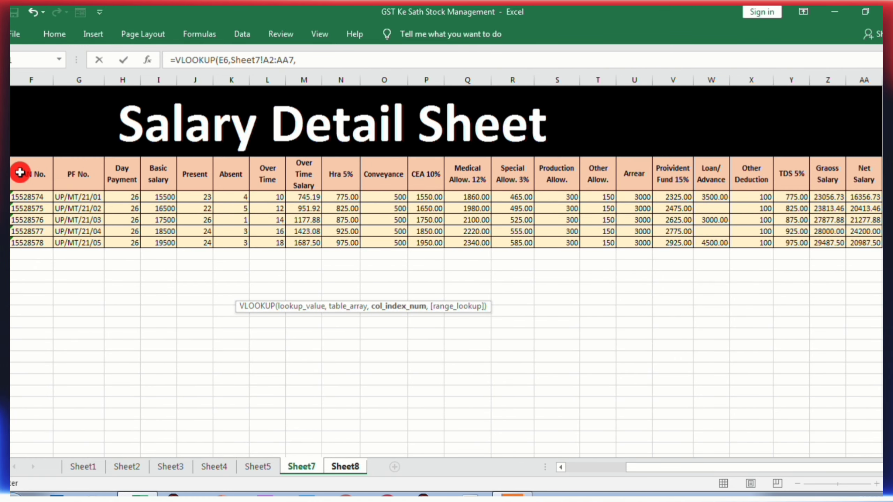
text(17)
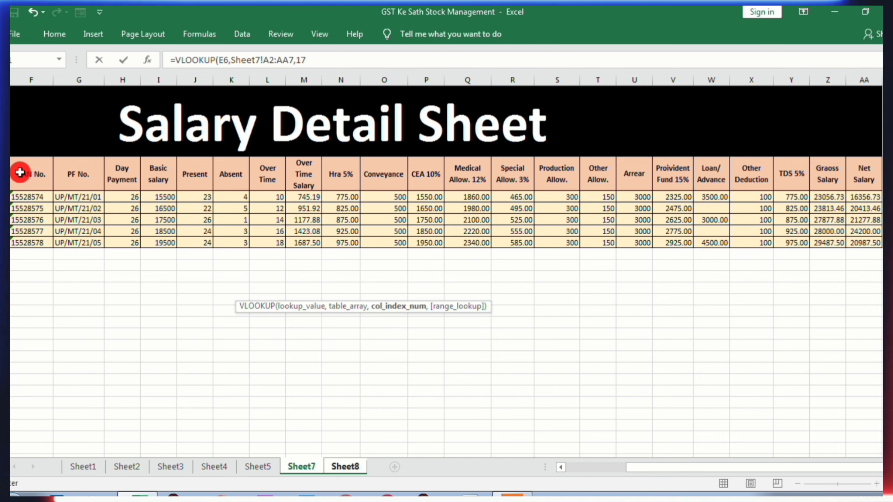
text(,)
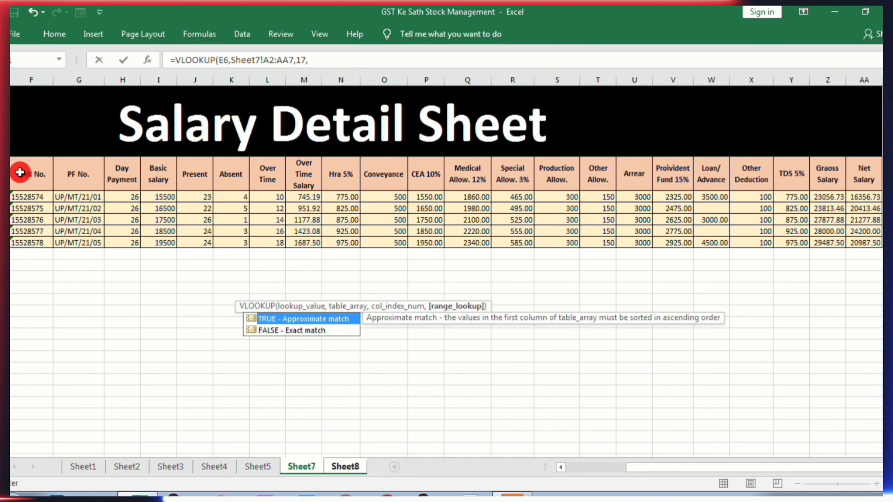
text())
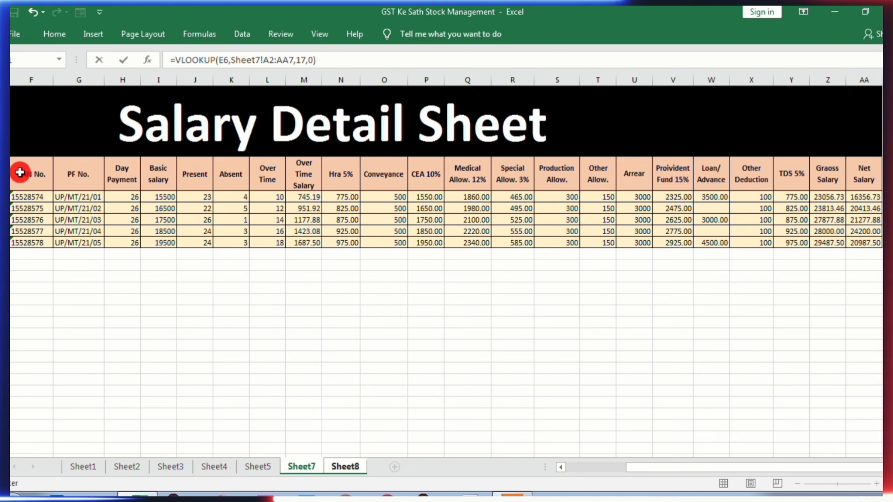
key(Return)
text(=)
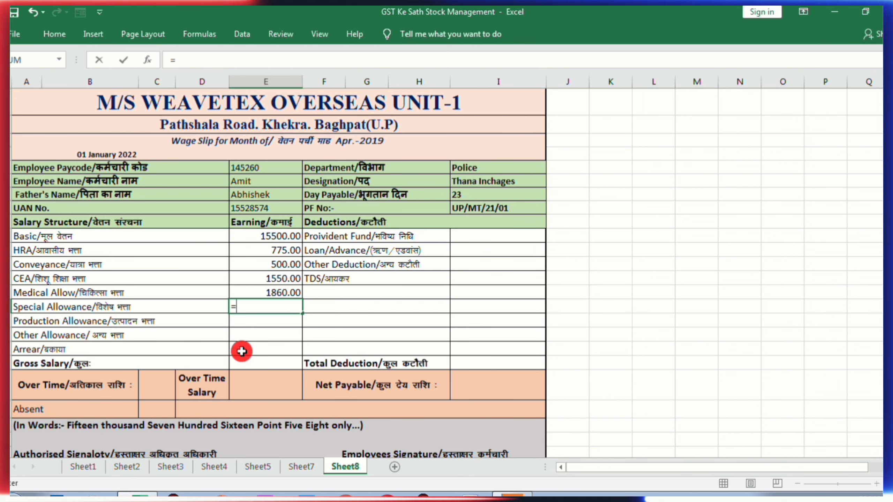
- Enter =VLOOKUP(E6,Sheet7!A2:AA7,18,0) in Special Allowance so it shows 465.00
text(VL)
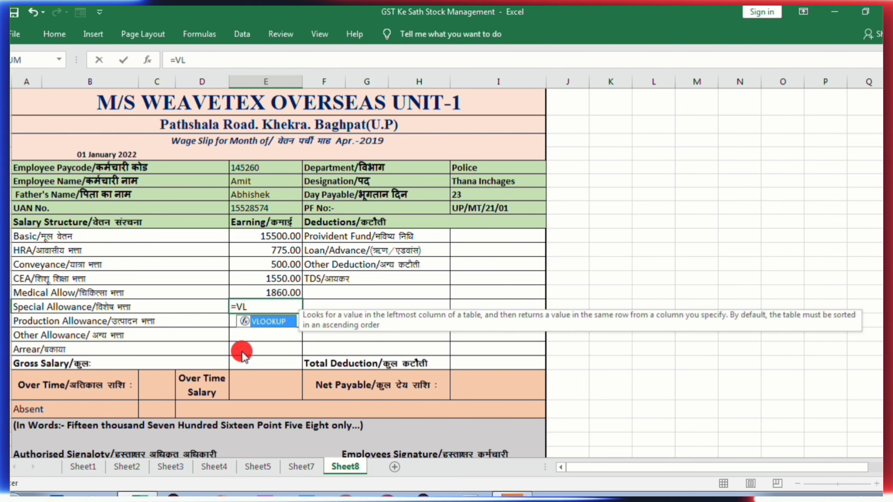
key(BackSpace)
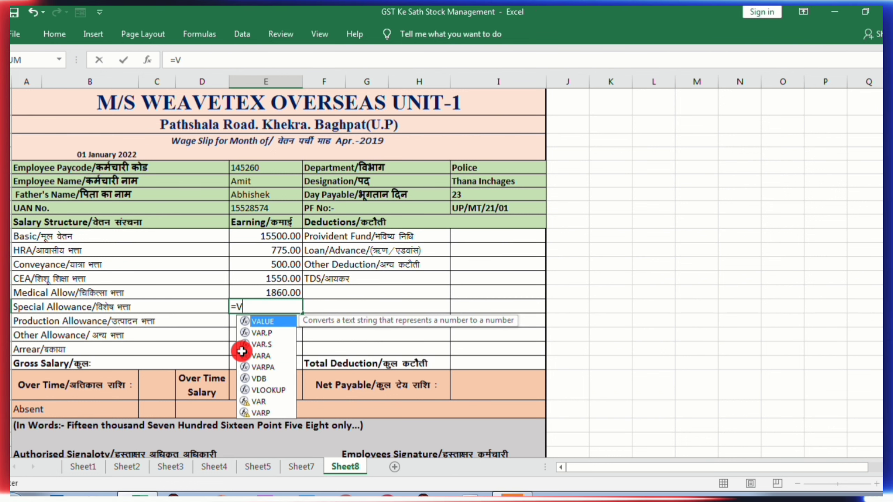
key(Escape)
text(L)
key(Tab)
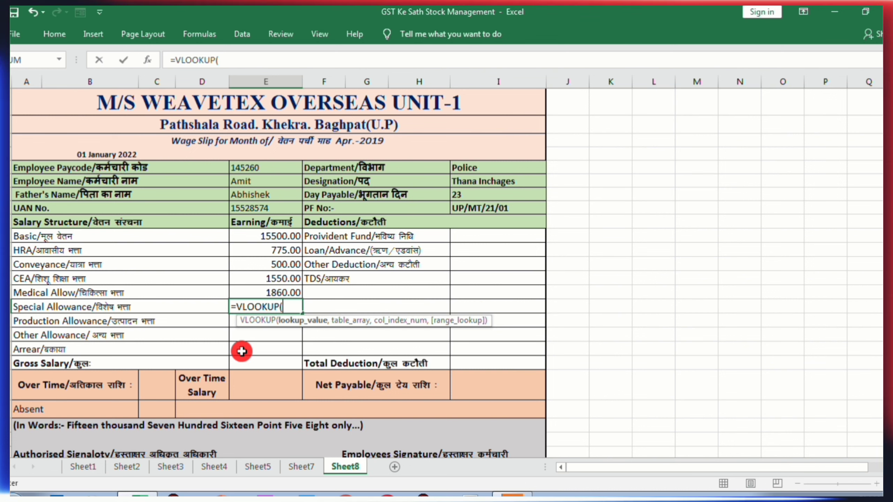
click(262, 165)
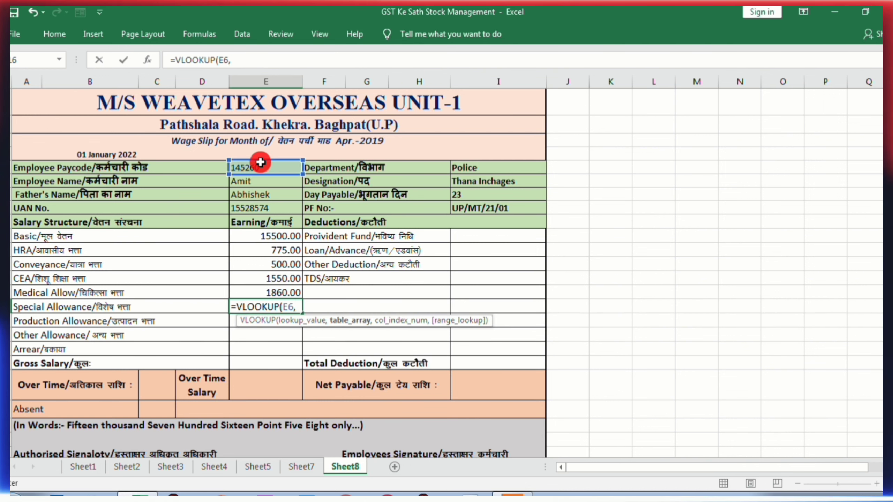
click(302, 467)
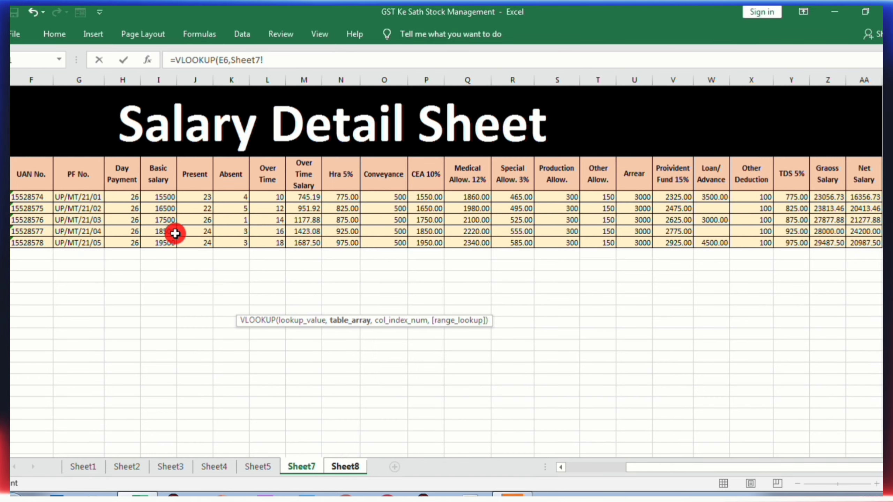
drag(643, 469, 560, 469)
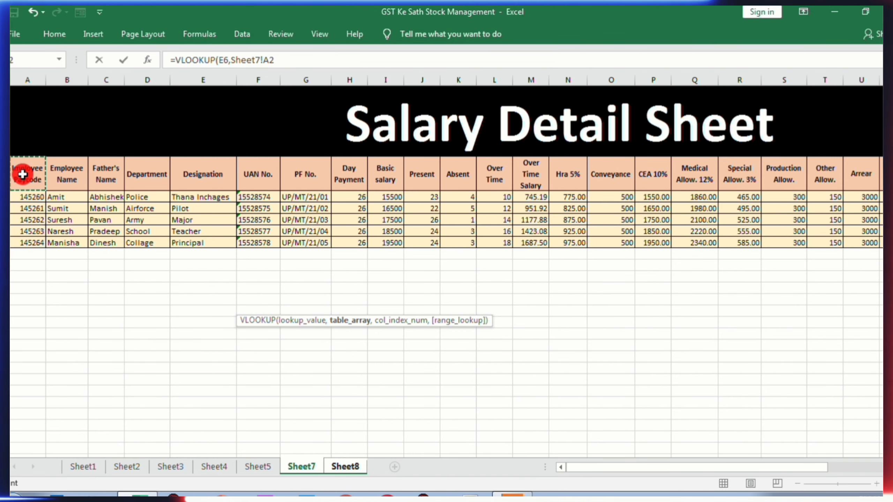
key(ctrl+shift+Down)
key(ctrl+shift+Right)
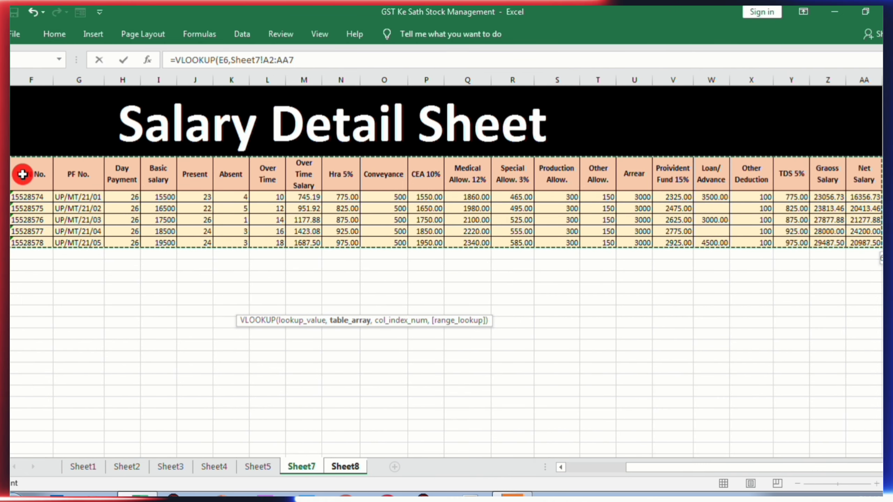
text(,1)
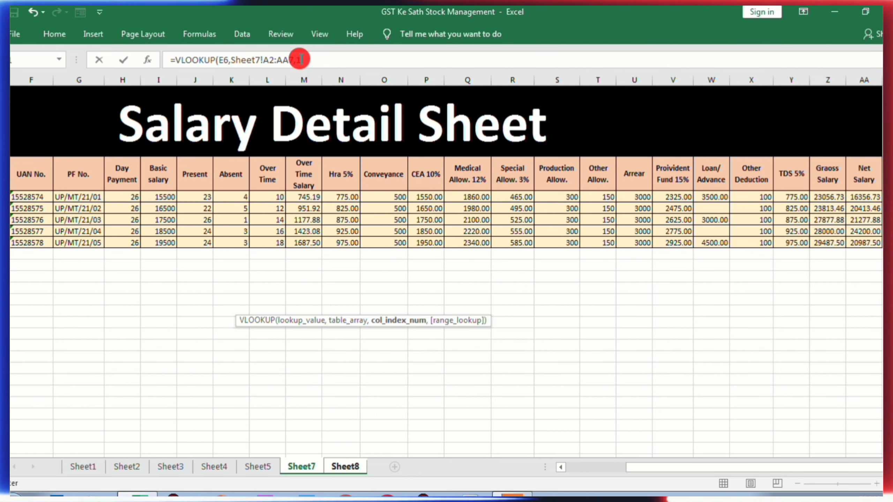
text(8,)
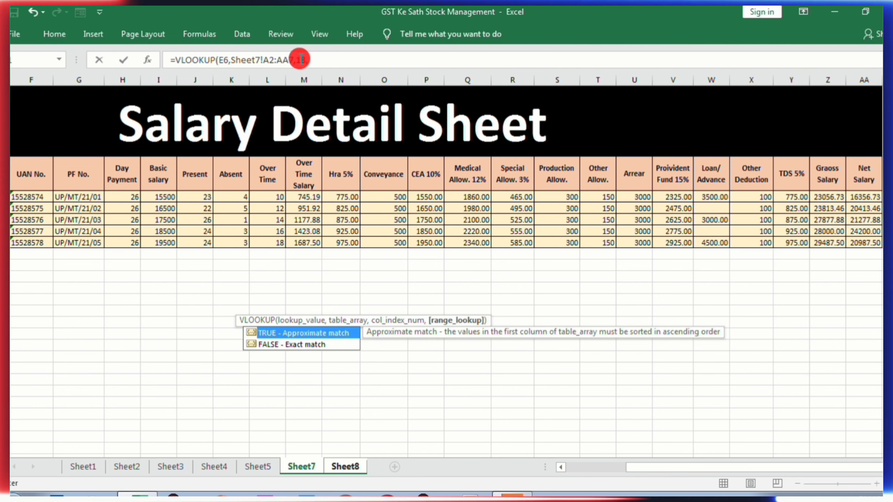
text(0)
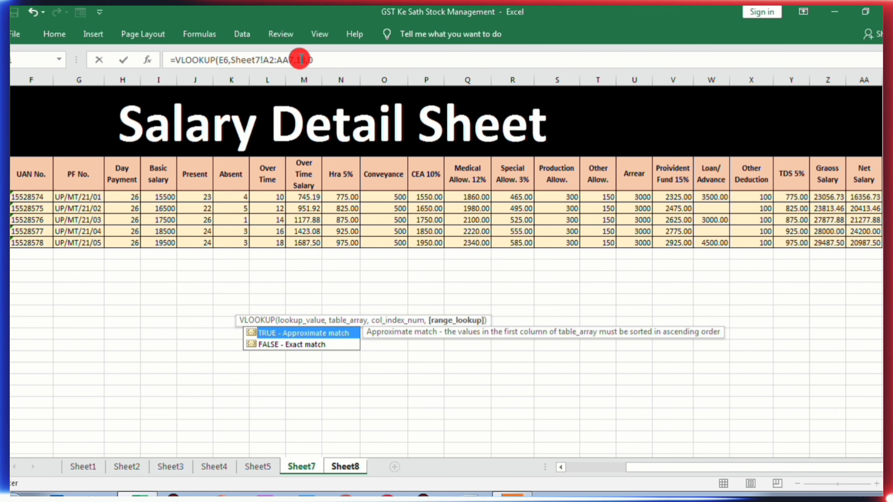
text())
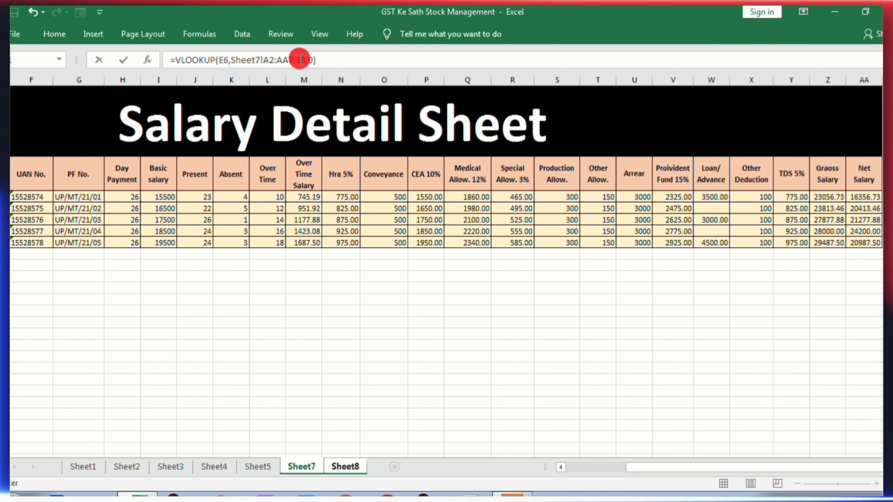
key(Return)
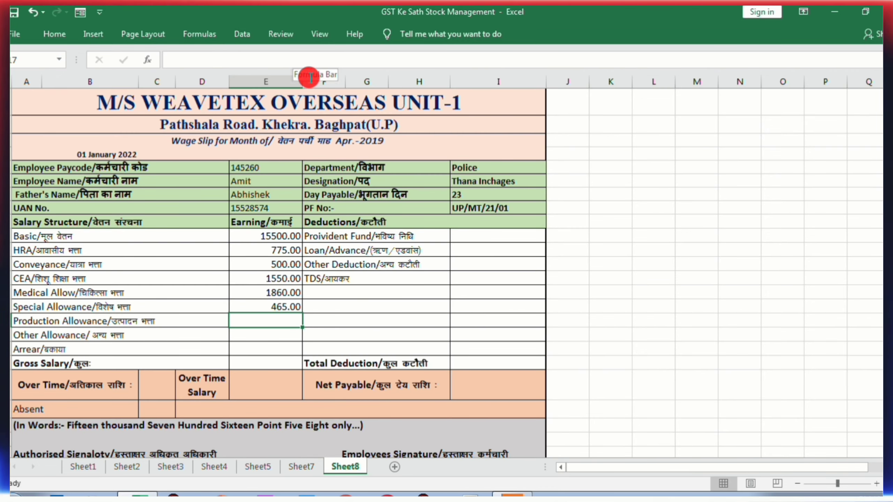
- Check the Sheet7 table, then re-confirm the Special Allowance formula in E12 on Sheet8
click(298, 467)
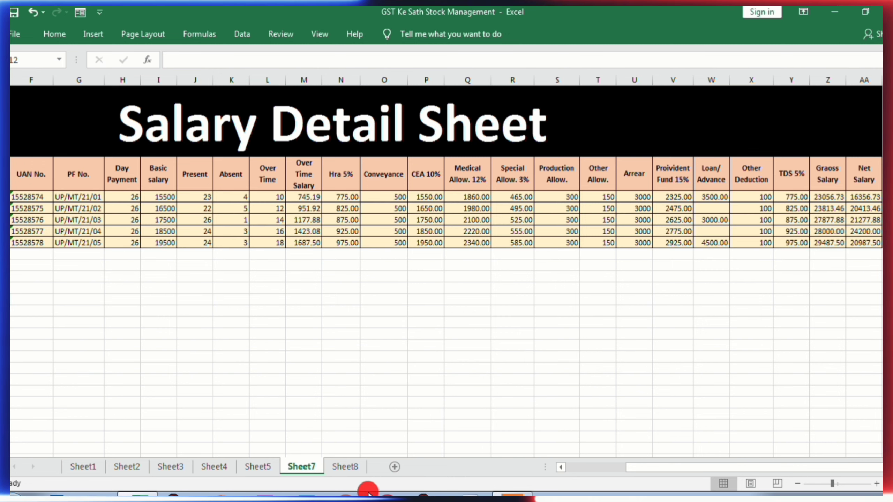
click(345, 466)
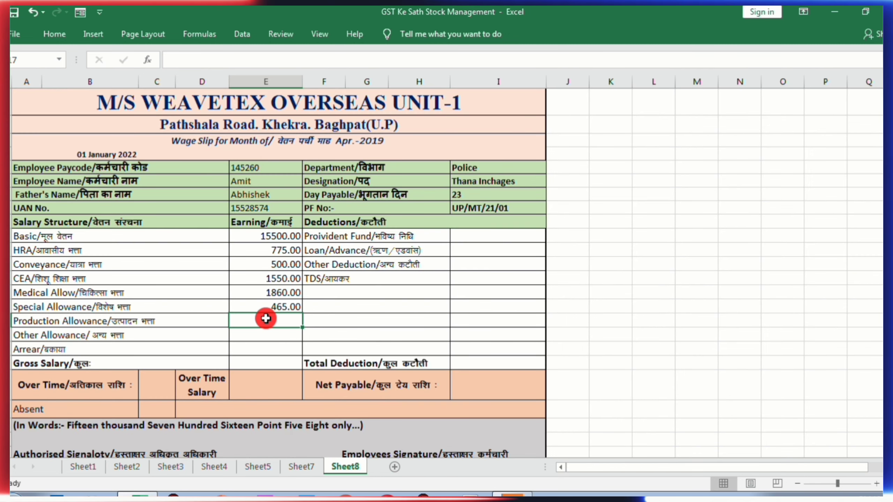
text(=)
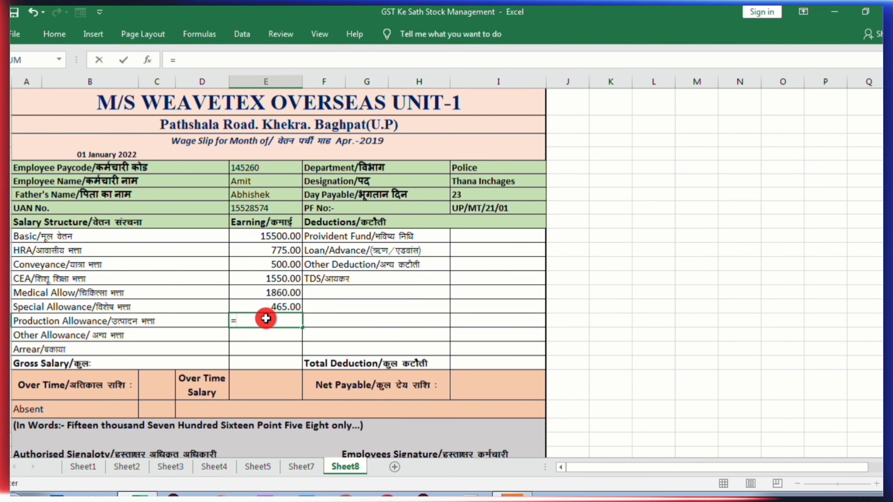
double_click(293, 307)
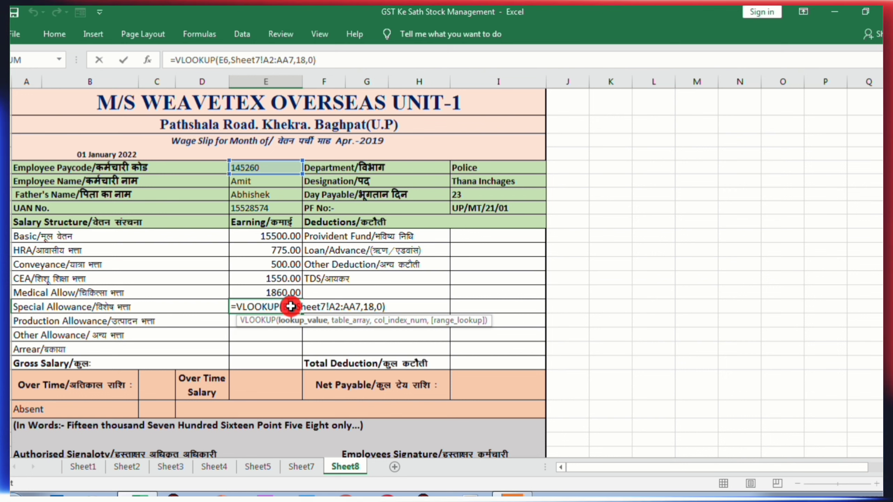
click(234, 320)
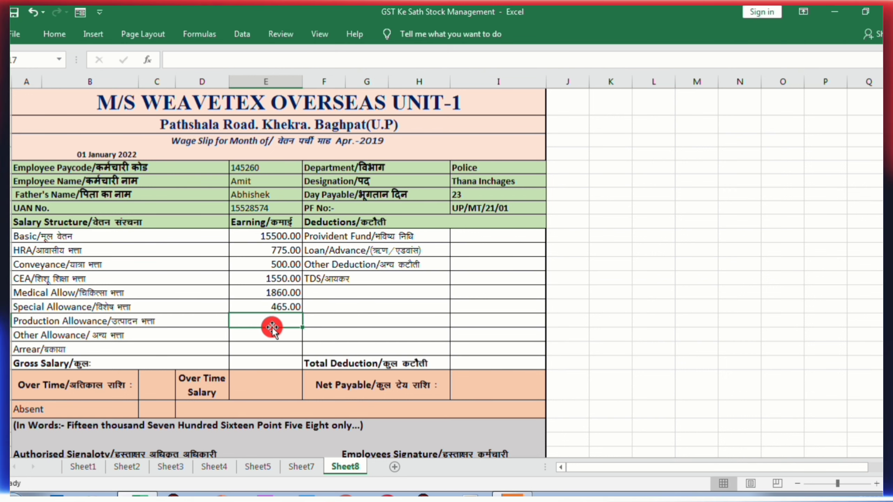
- Enter =VLOOKUP(E6,Sheet7!A2:AA7,19,0) in E13 so Production Allowance shows 300.00
text(=vl)
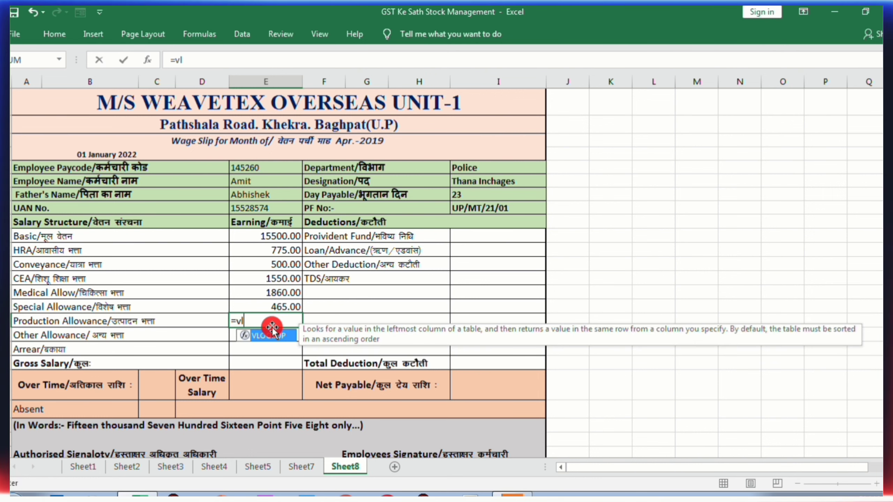
double_click(273, 332)
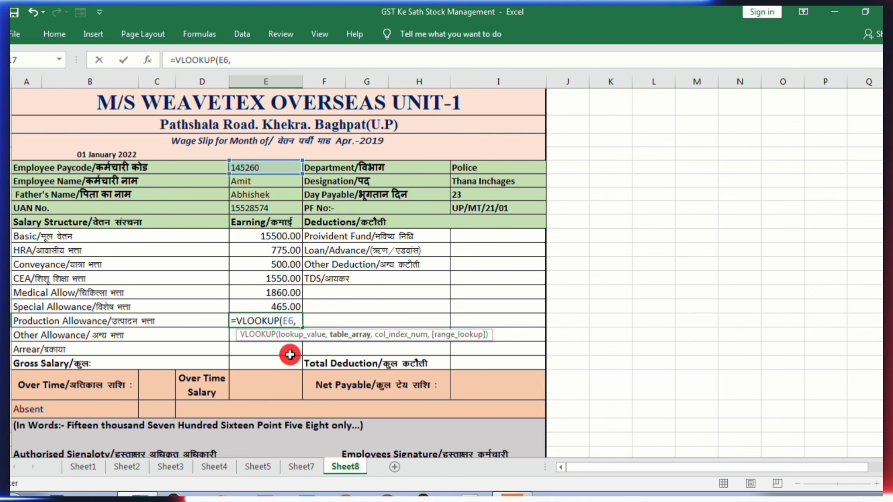
click(297, 466)
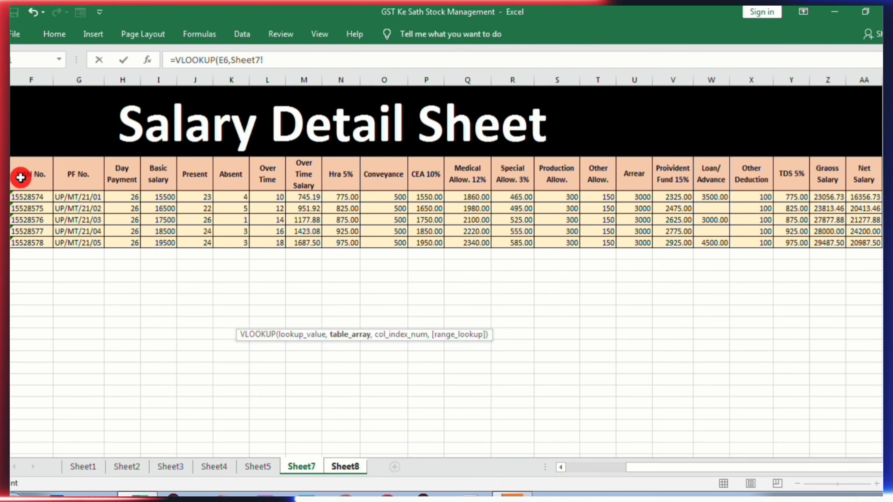
drag(634, 467, 564, 468)
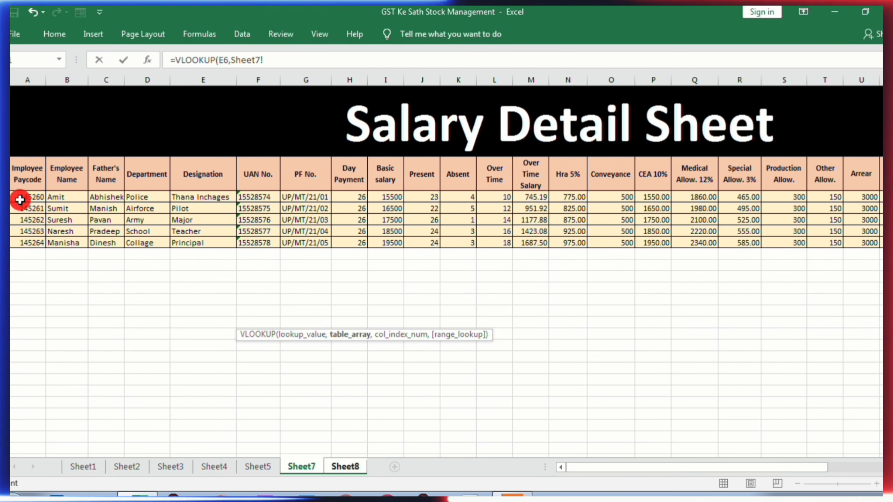
click(22, 171)
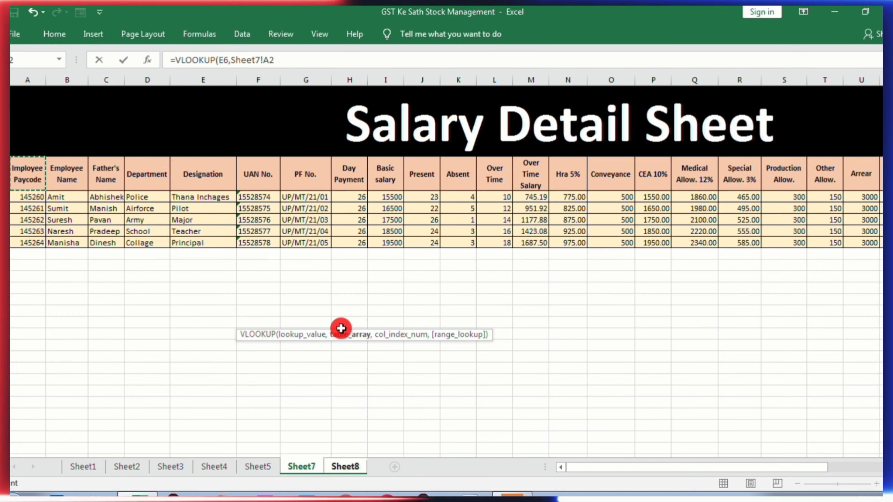
key(ctrl+shift+Right)
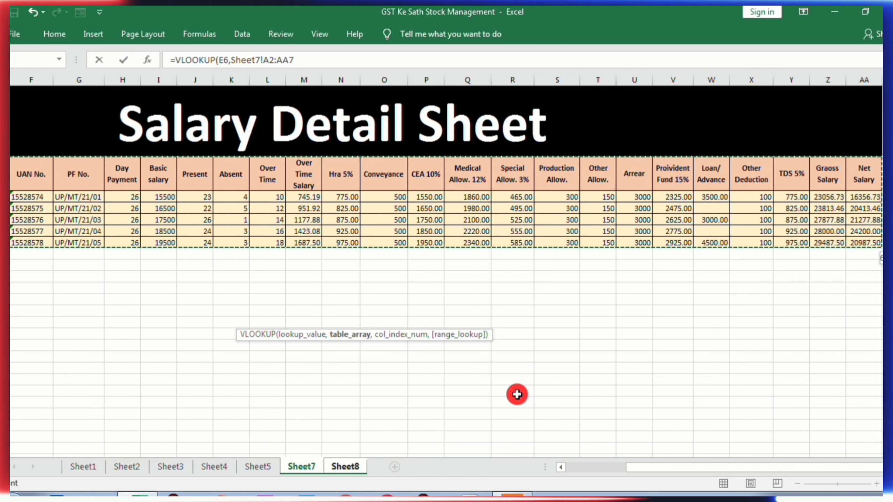
text(,19)
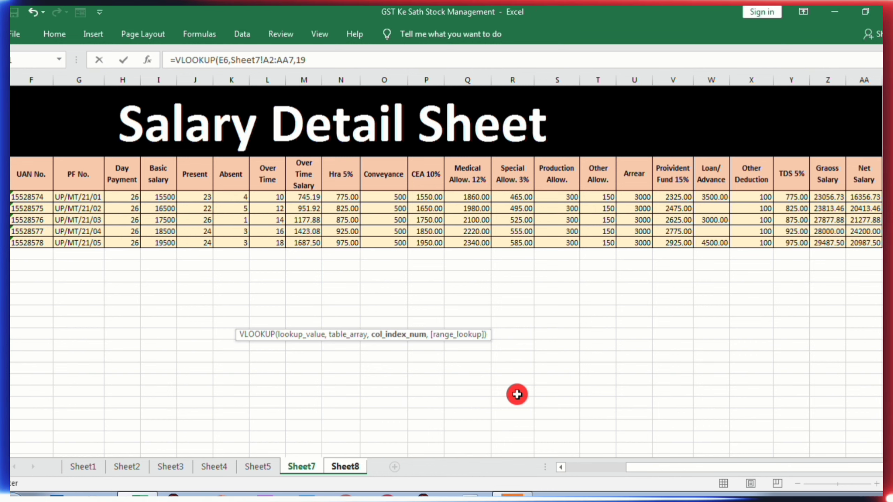
text(,0)
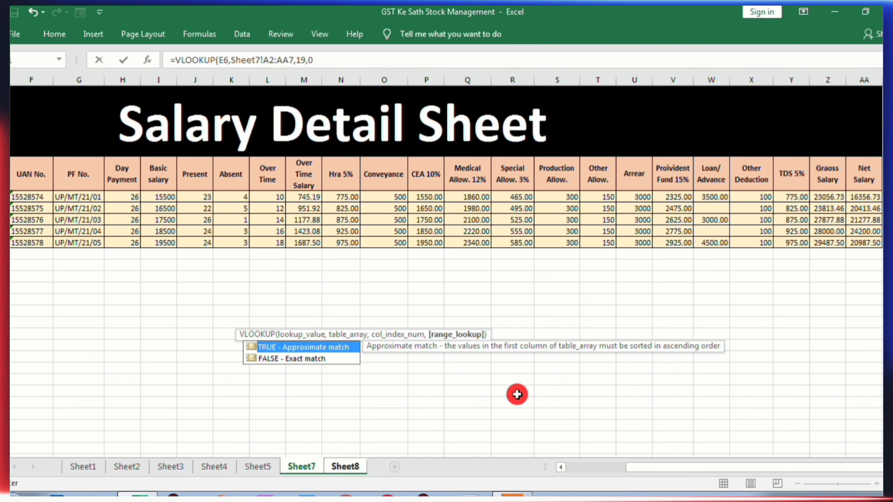
text())
key(Return)
text(=)
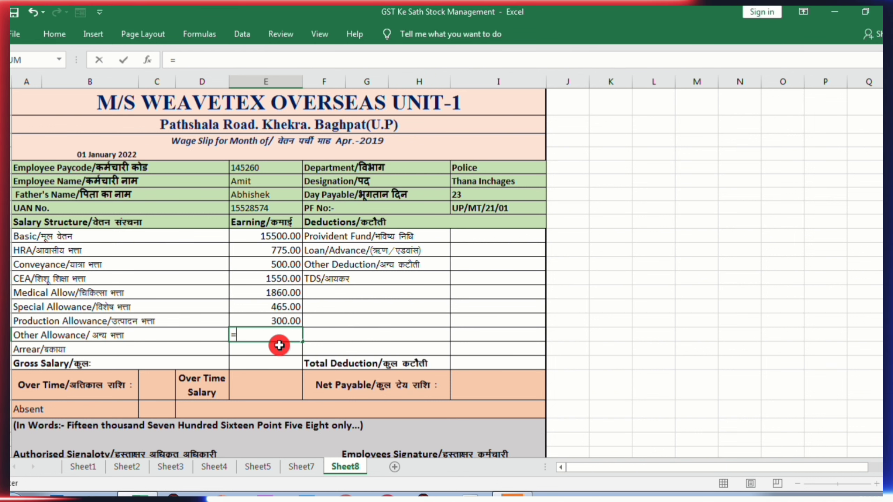
- Enter =VLOOKUP(E6,Sheet7!A2:AA7,20,0) in E14 so Other Allowance shows 150.00
text(vl)
key(Tab)
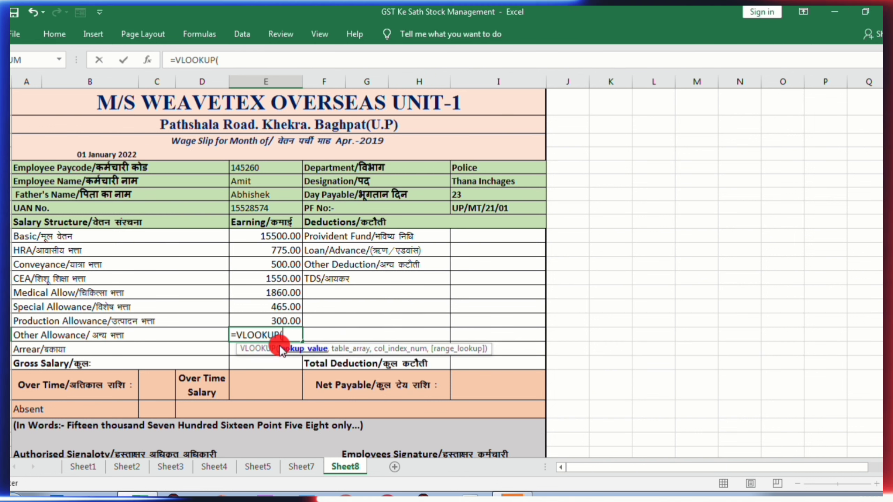
click(262, 167)
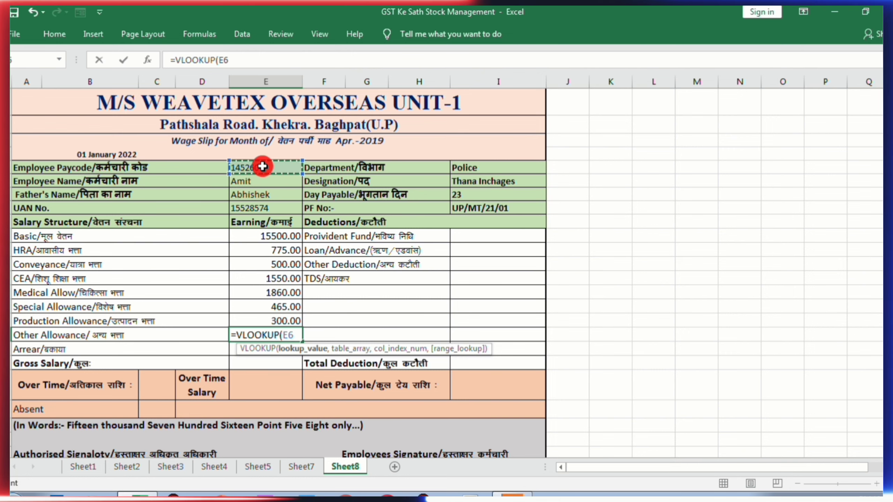
text(,)
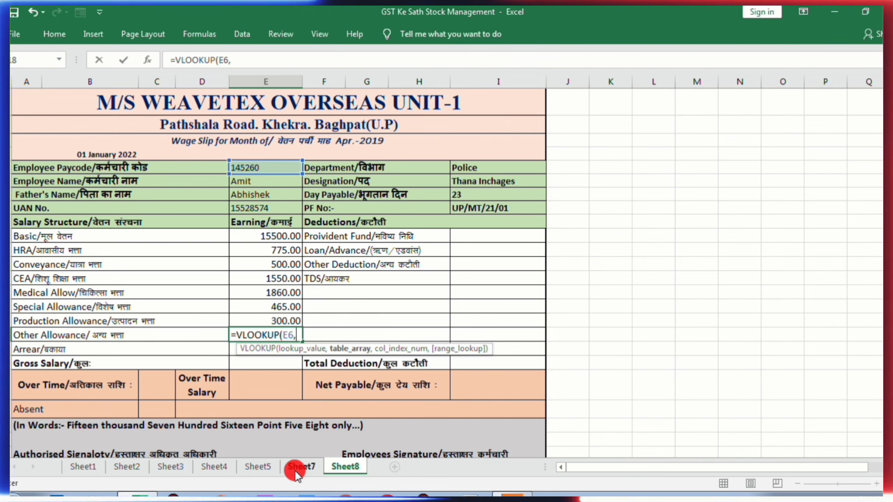
click(300, 468)
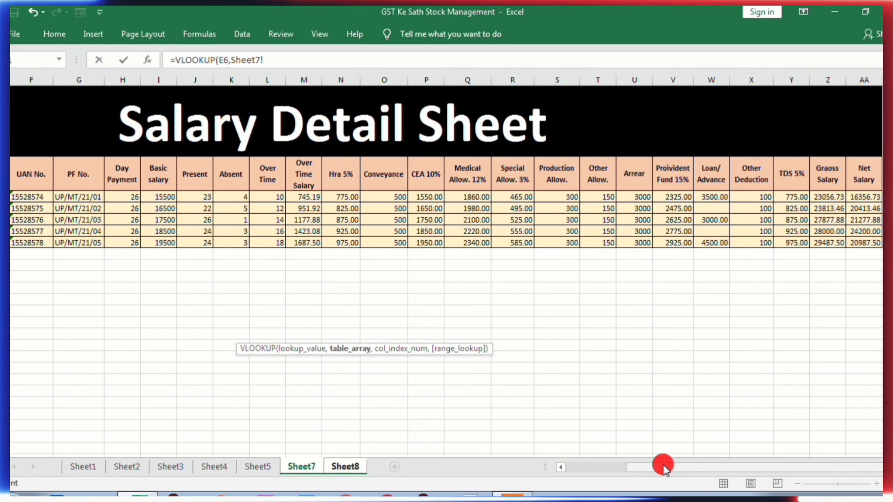
drag(662, 465, 568, 471)
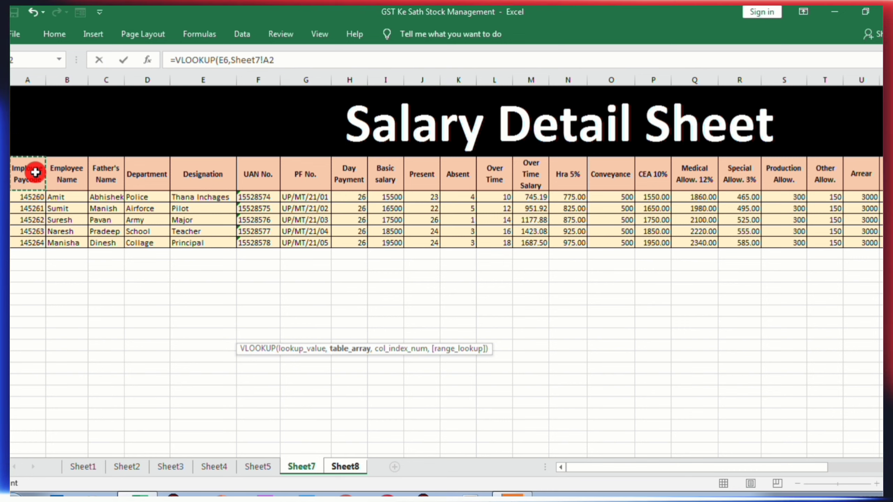
key(ctrl+shift+Down)
key(ctrl+shift+Right)
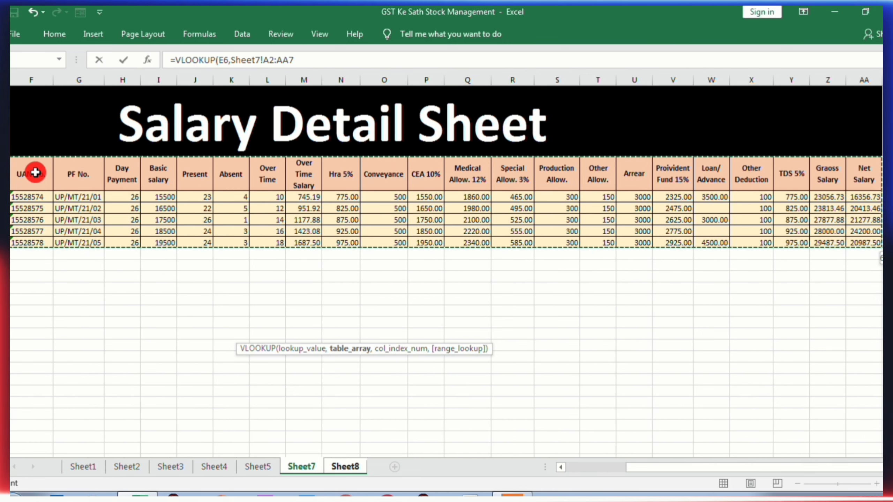
text(,)
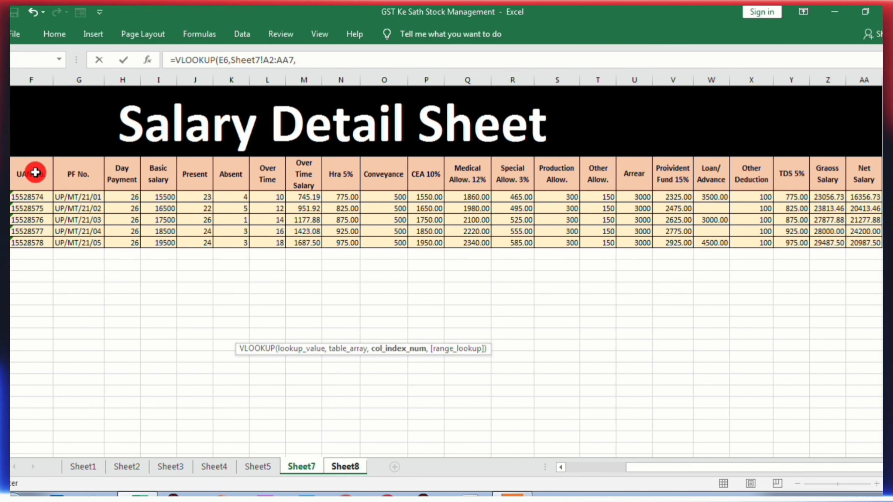
text(20,)
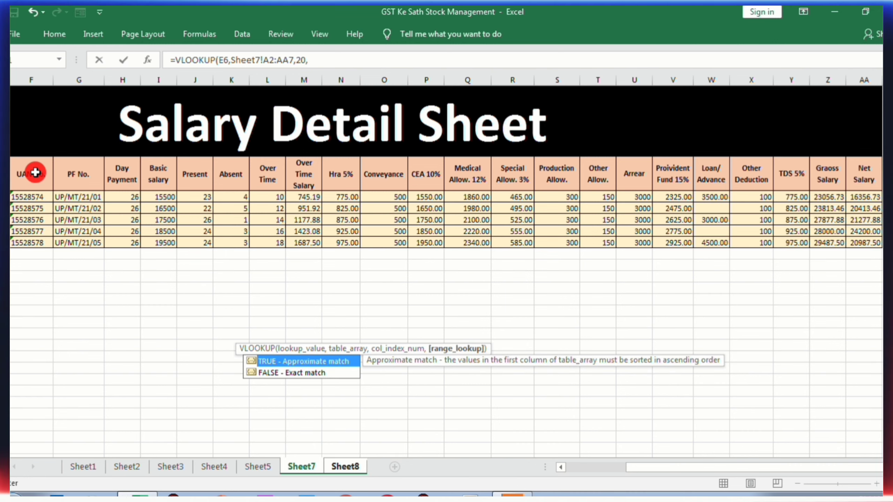
text(0)
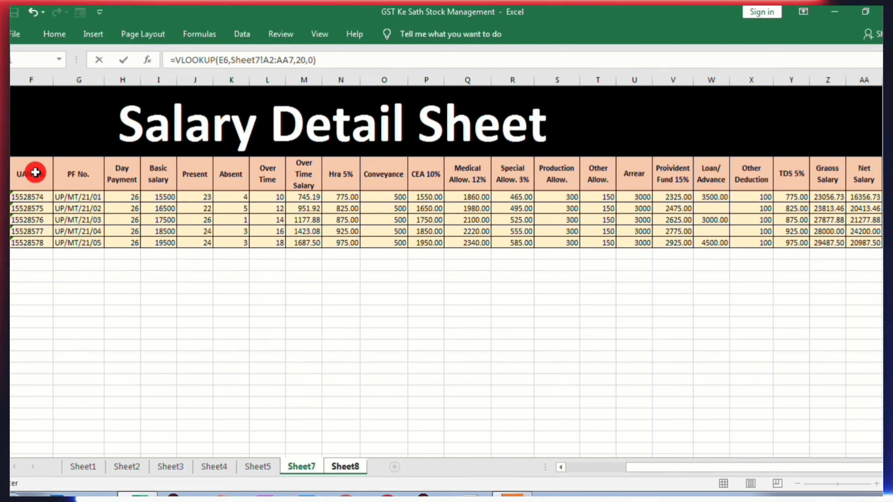
key(Return)
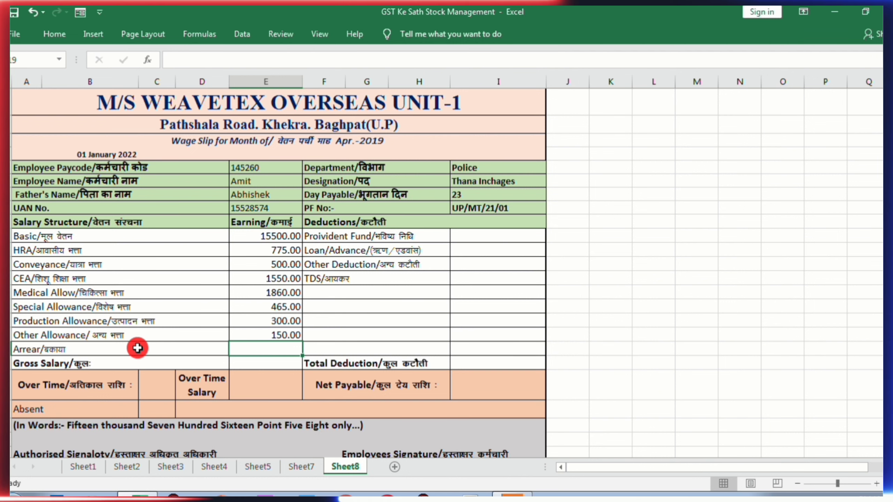
- Enter =VLOOKUP(E6,Sheet7!A2:AA7,21,0) in the Arrear cell so it shows 3000.00
text(=)
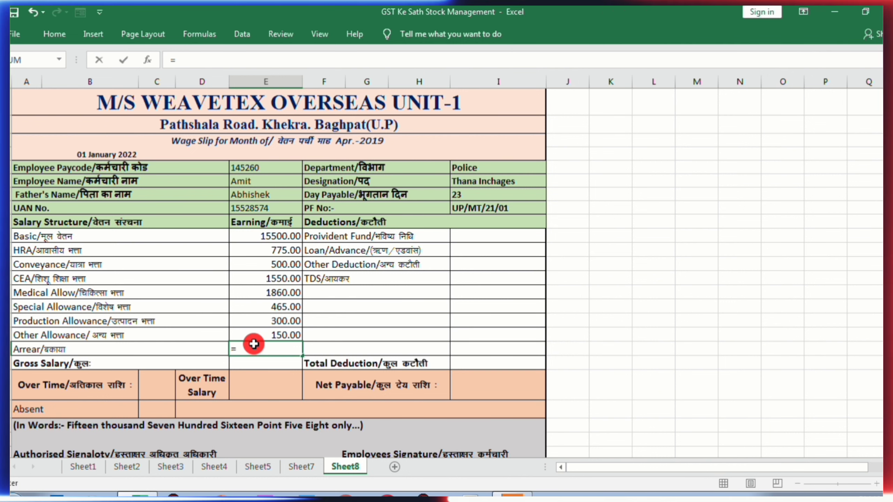
text(vl)
key(Tab)
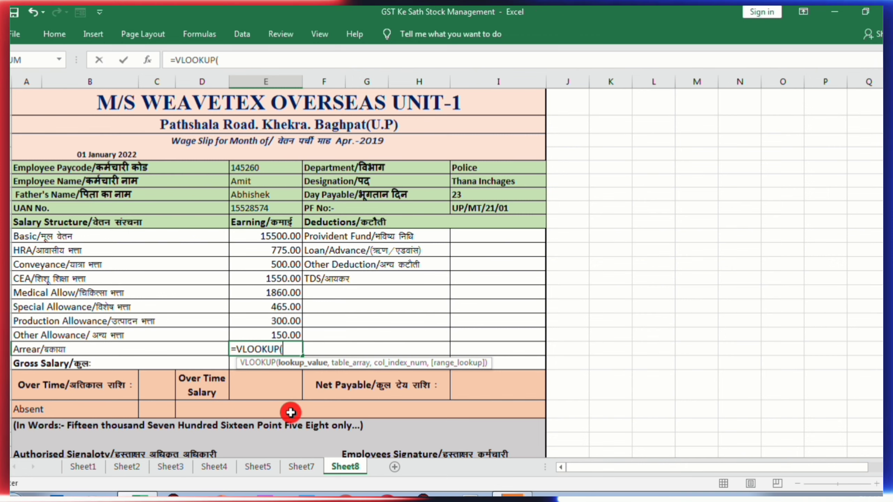
click(263, 167)
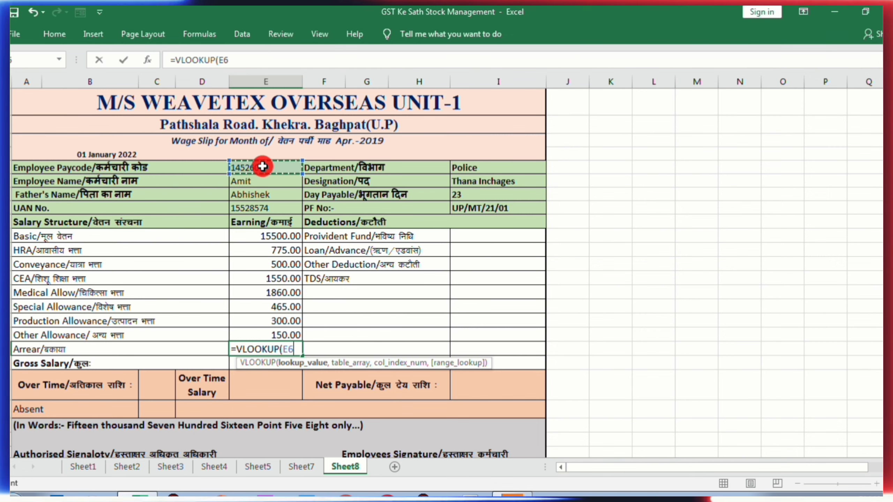
text(,)
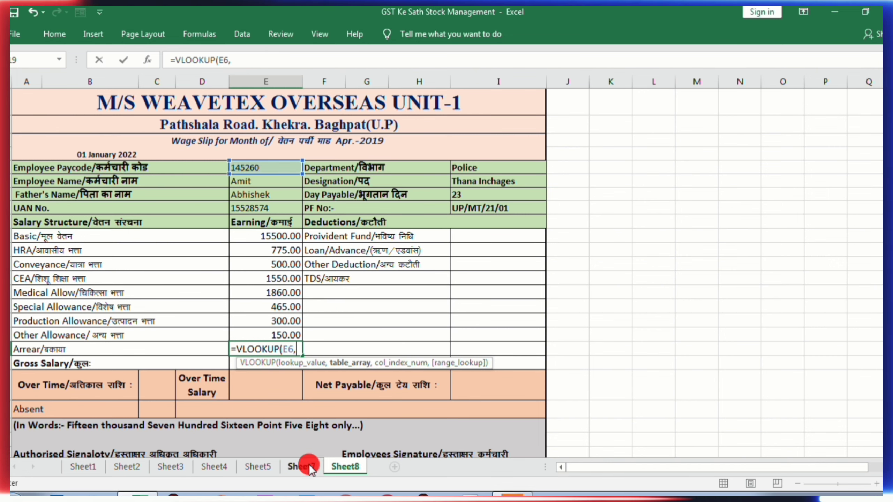
click(303, 467)
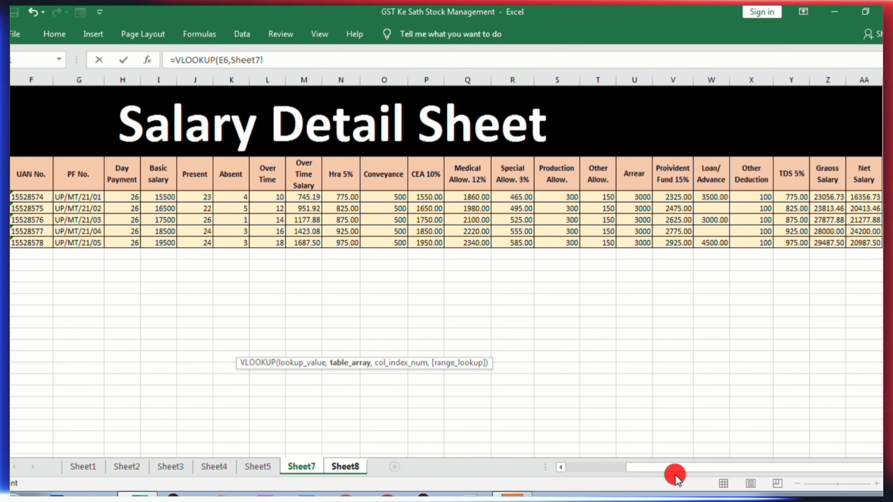
drag(672, 468, 577, 474)
click(24, 172)
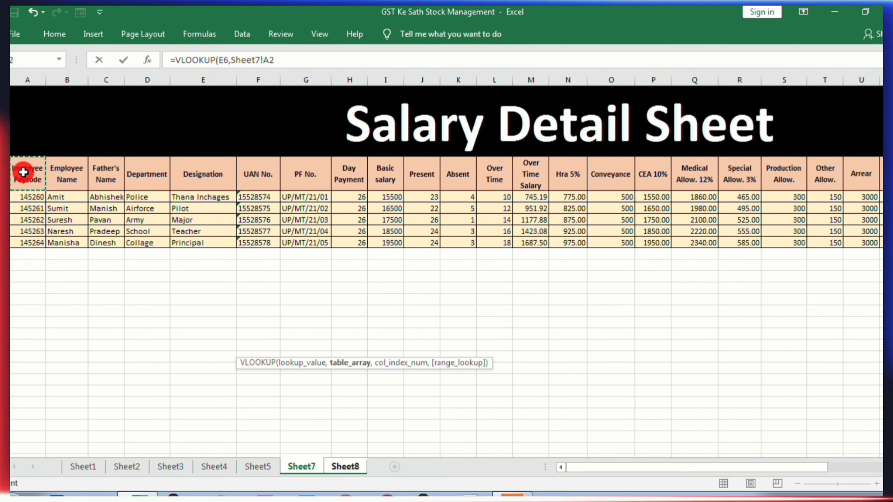
key(ctrl+shift+Right)
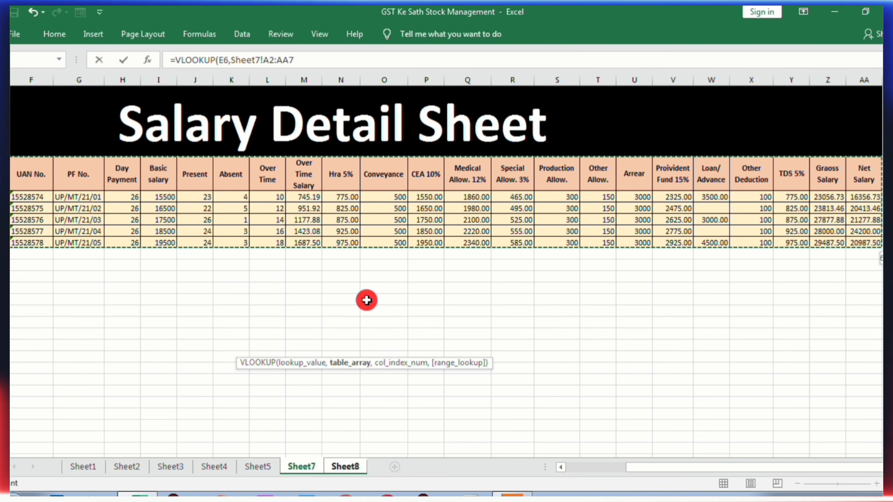
text(,21)
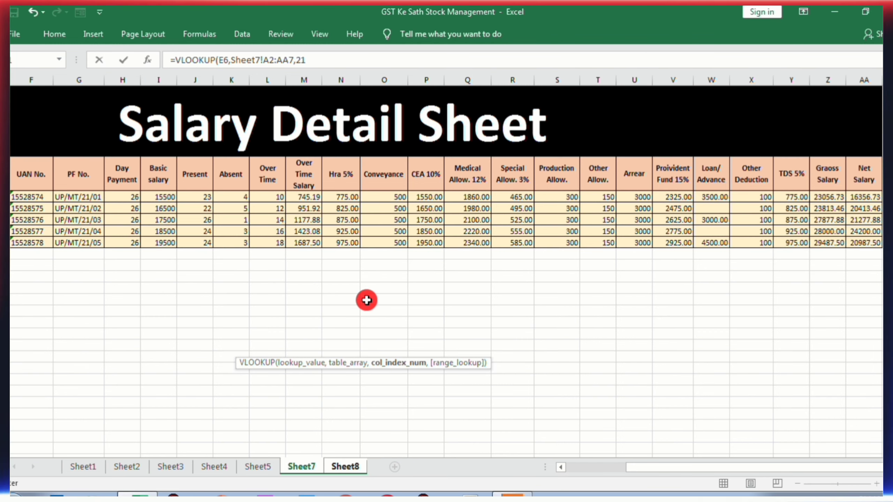
text(,0)
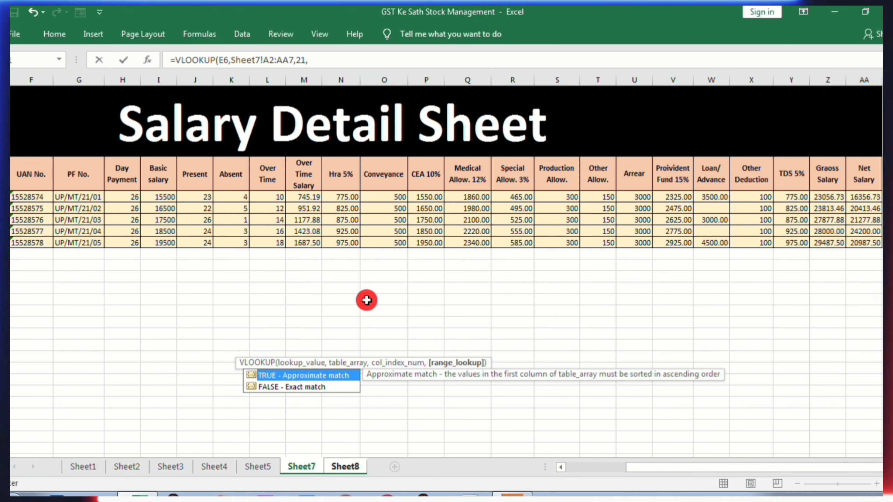
key(Return)
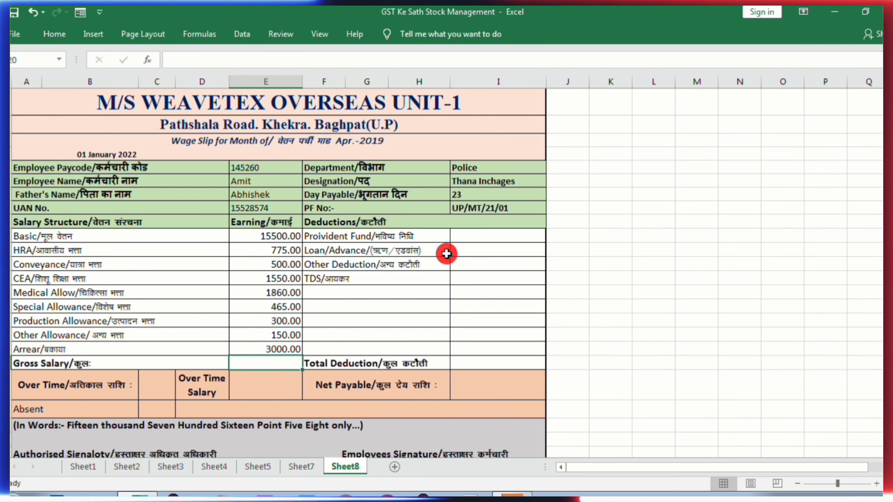
- Enter =VLOOKUP(E6,Sheet7!A2:AA7,21,0) in I13 so Provident Fund shows 3000.00
click(484, 238)
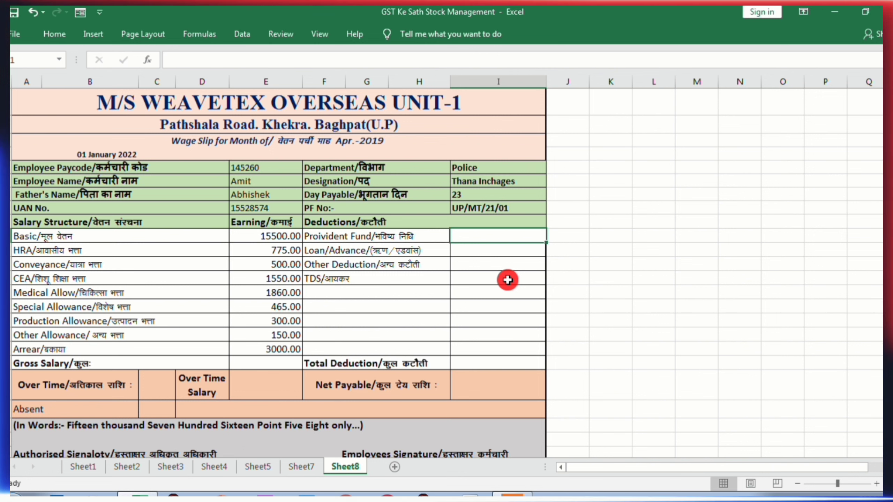
text(=vl)
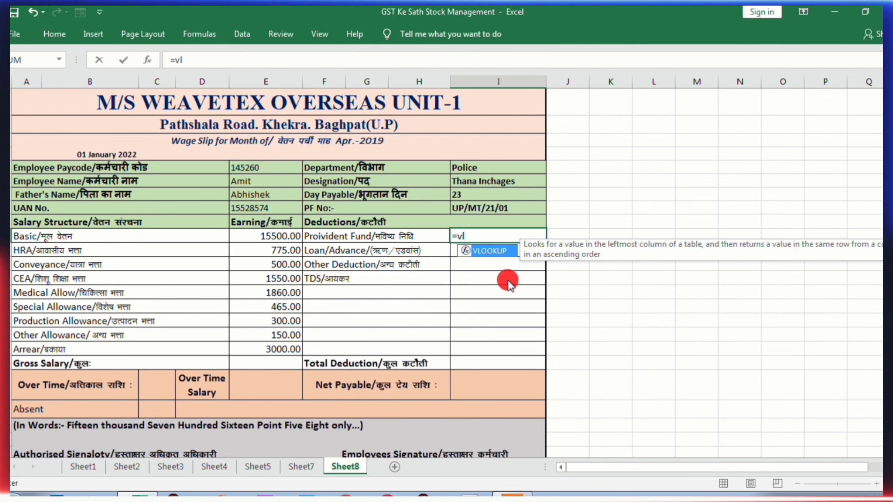
key(Tab)
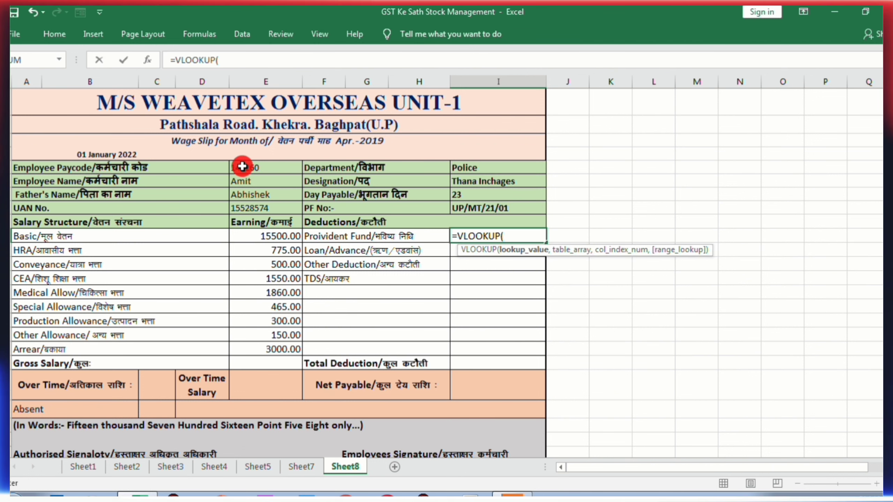
click(244, 169)
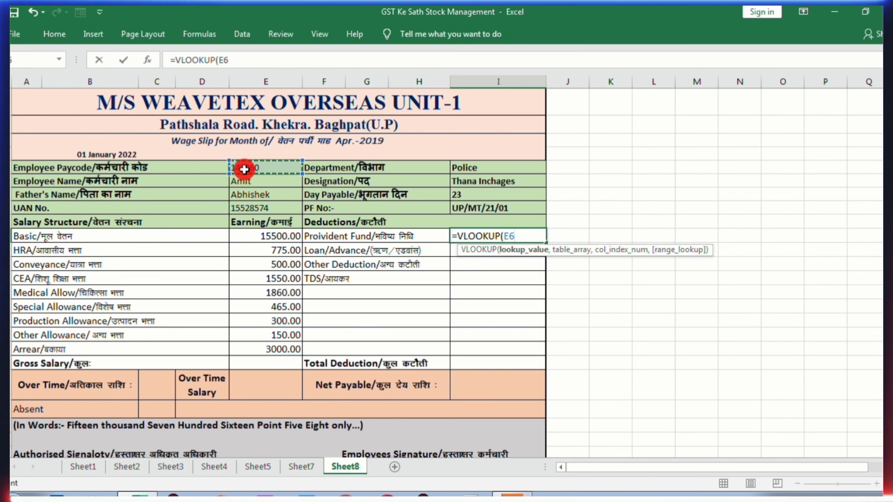
text(,)
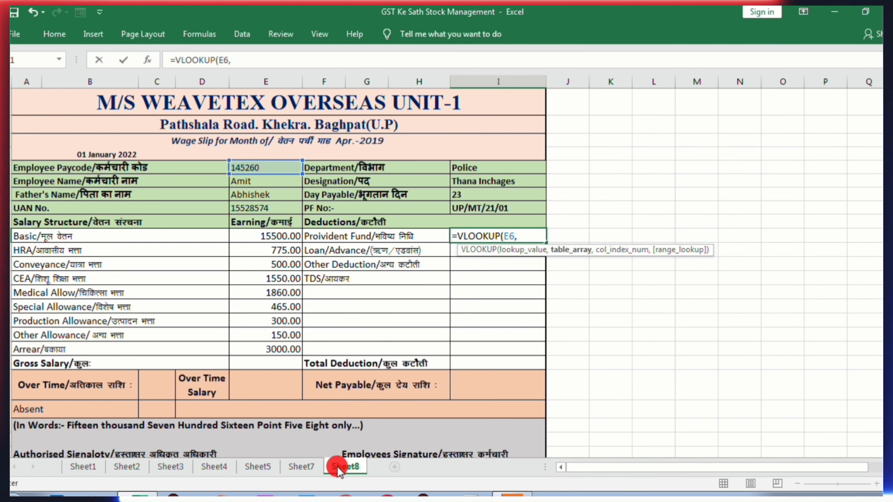
click(309, 465)
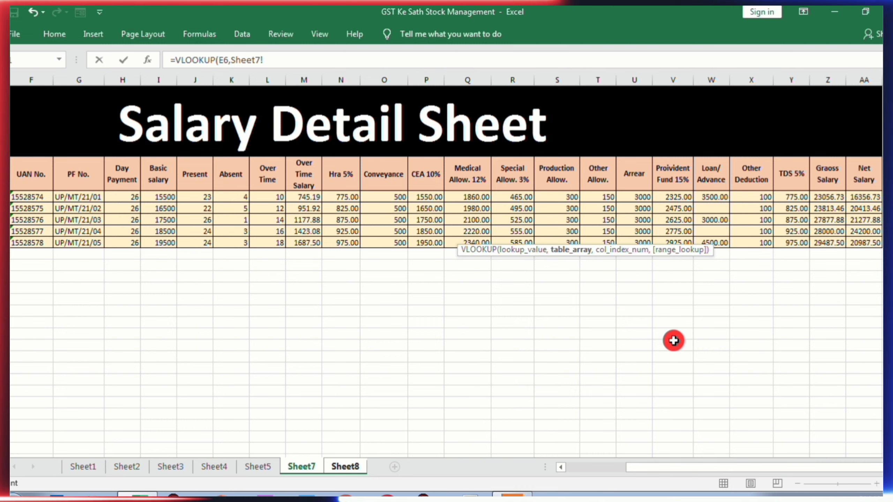
drag(659, 469, 575, 474)
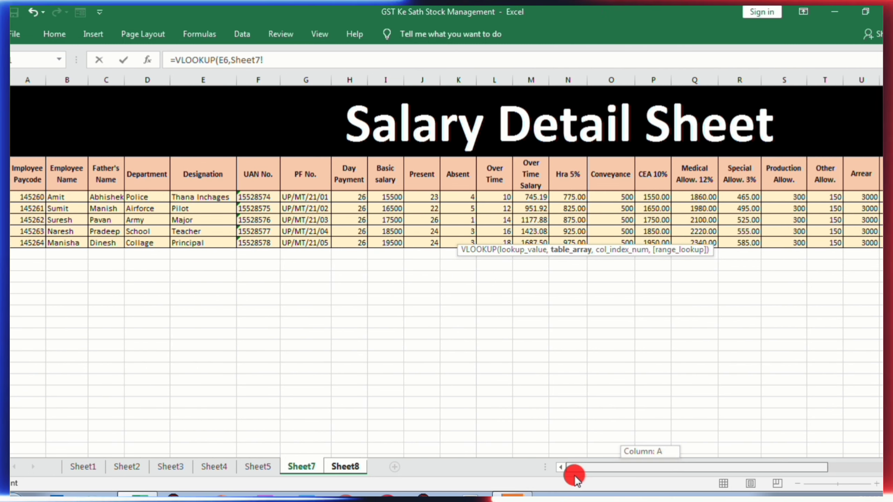
click(17, 180)
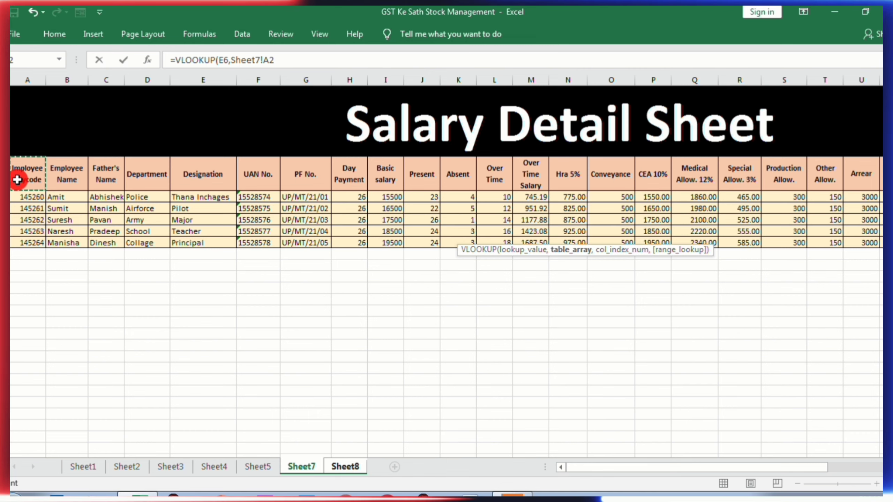
key(ctrl+shift+Right)
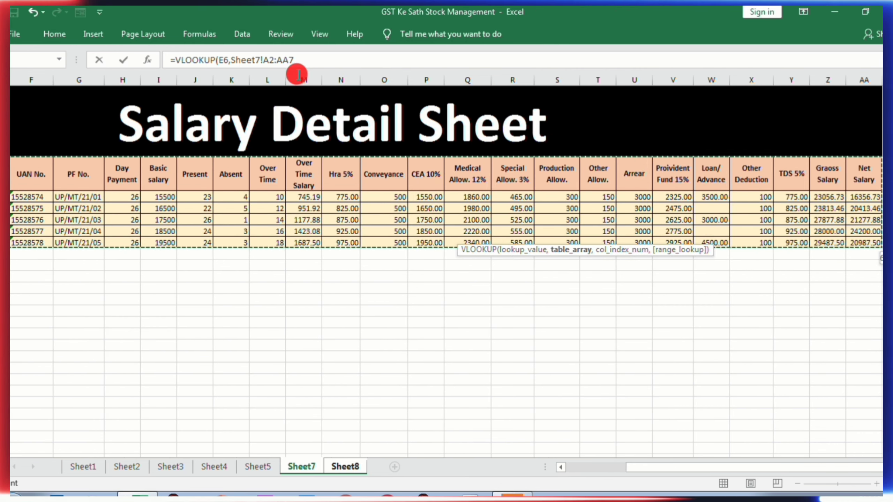
text(,21)
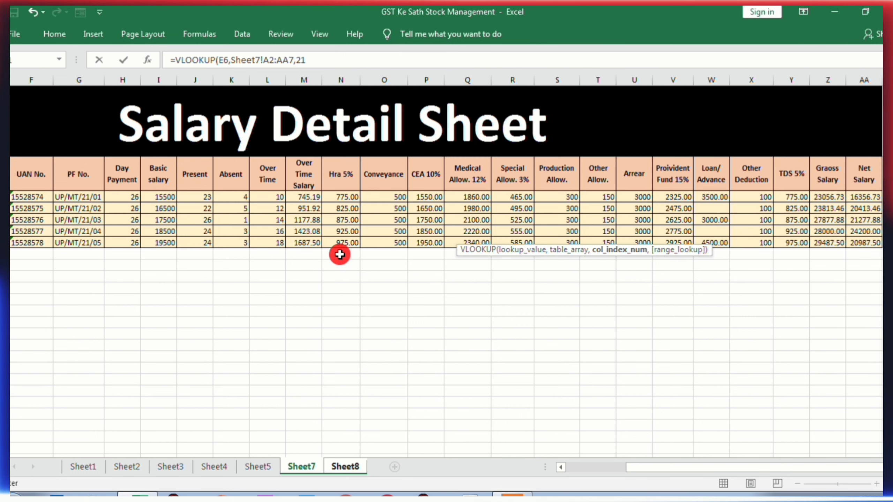
text(,)
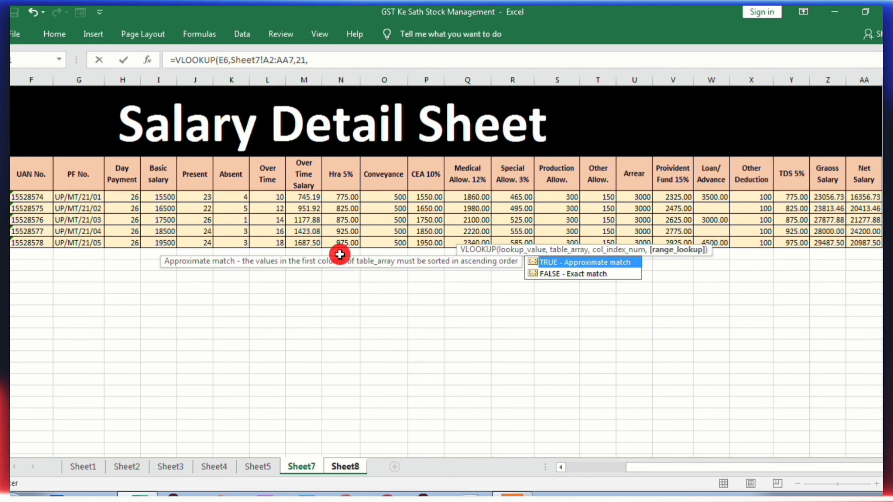
text(0)
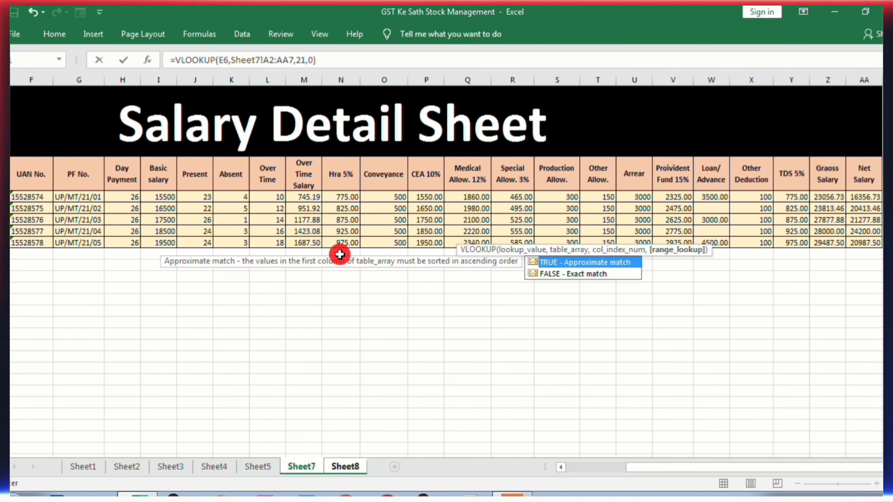
key(Return)
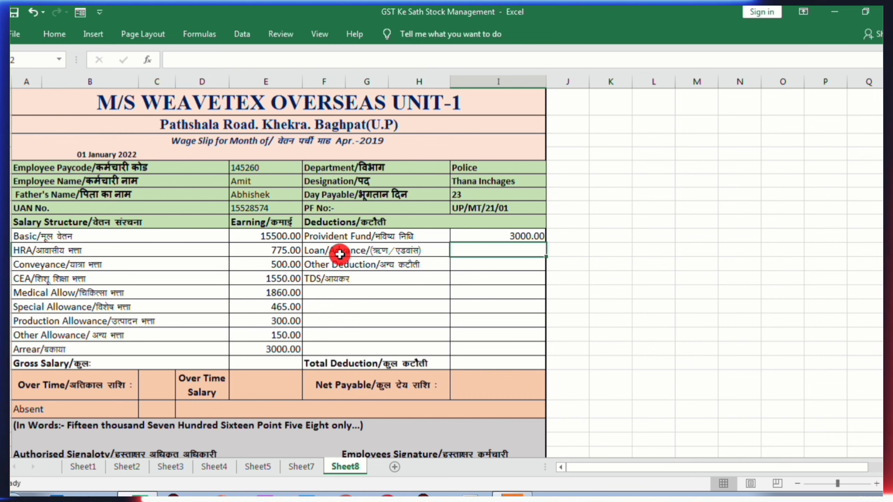
- Change the Provident Fund formula in I13 to look up Sheet7 column 22, giving 2325.00
click(301, 467)
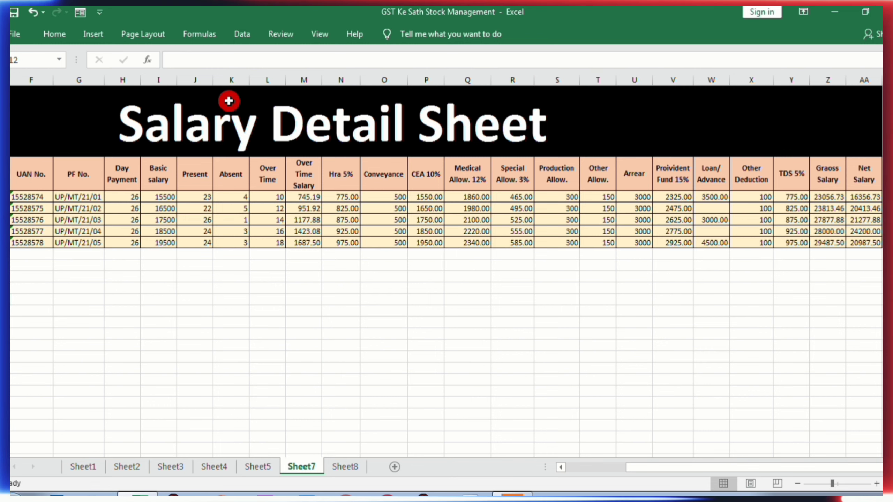
click(355, 466)
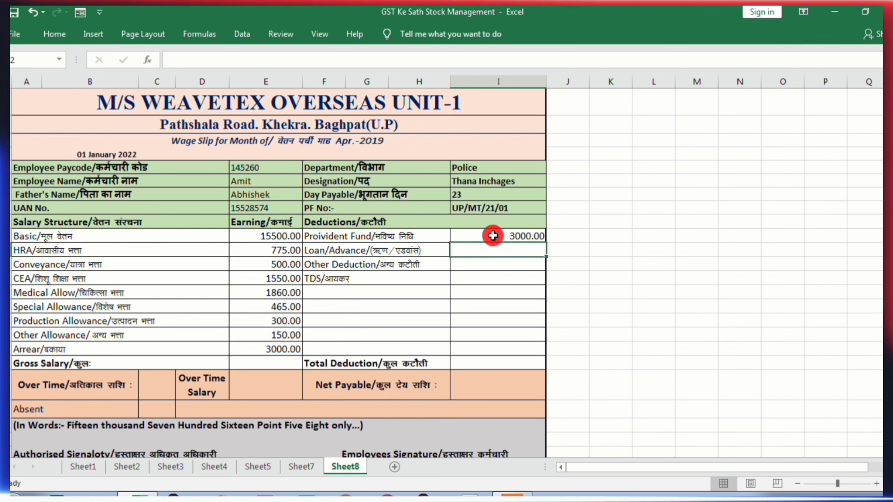
click(493, 236)
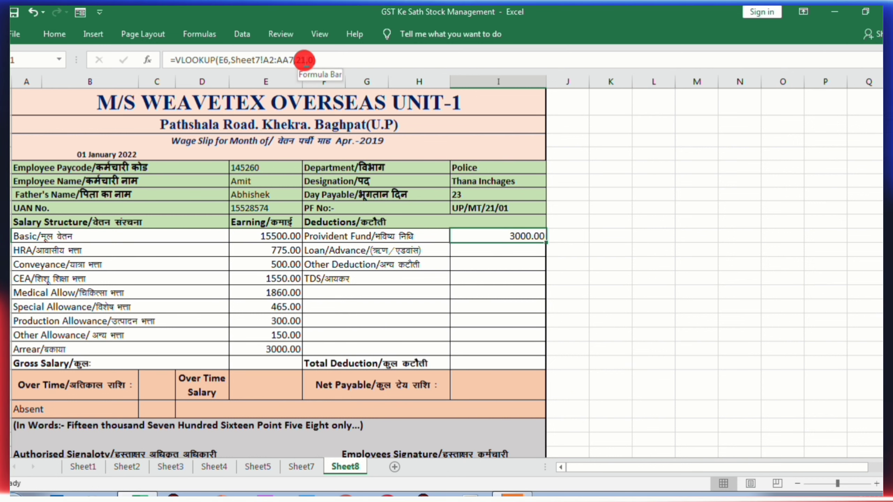
click(304, 61)
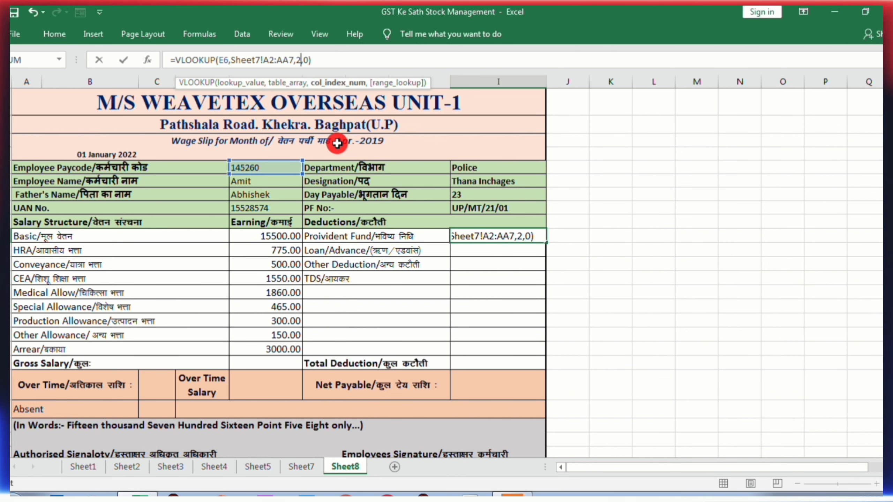
text(2)
key(Return)
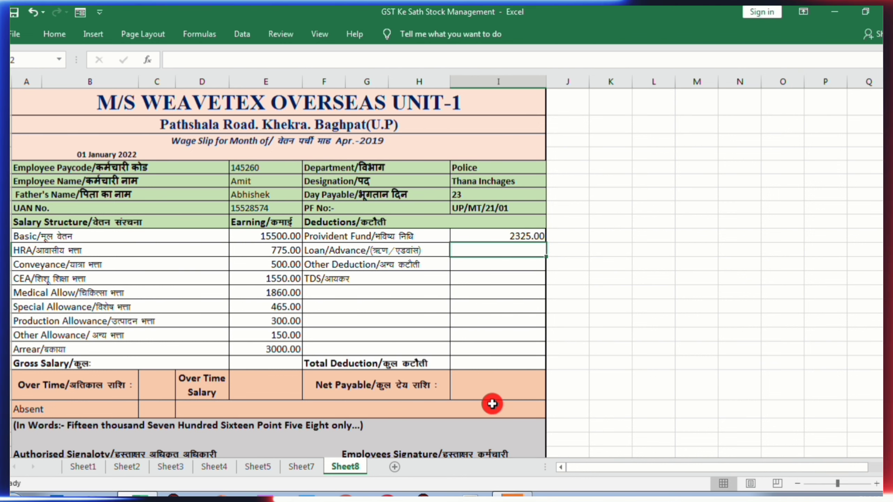
- Enter =VLOOKUP(E6,Sheet7!A2:AA7,23,0) in I7 so Loan/Advance shows 3500.00
click(309, 468)
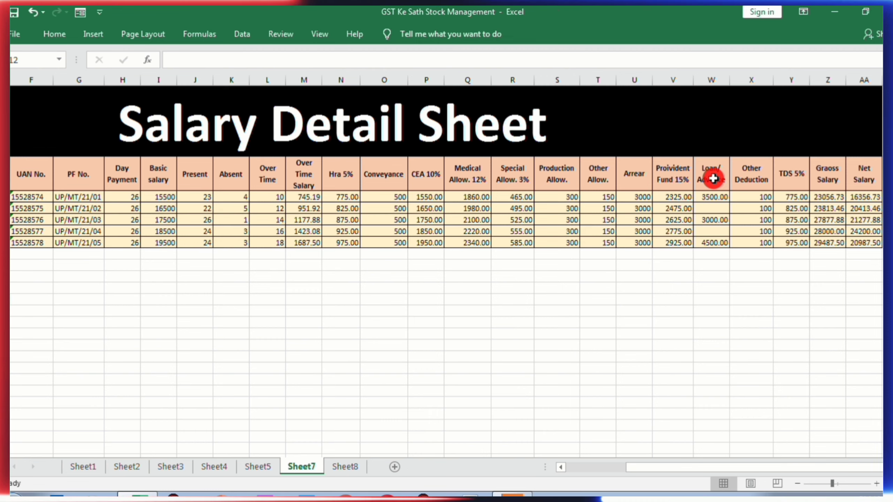
click(344, 467)
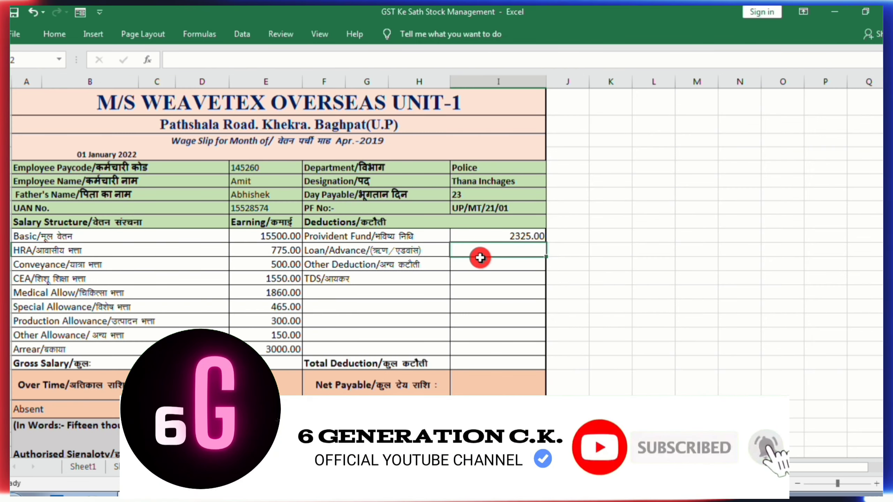
text(=)
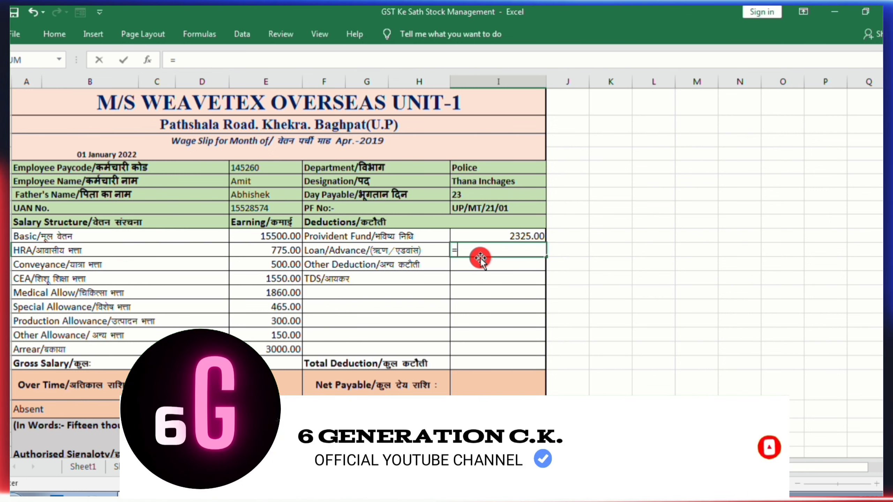
text(vl)
double_click(480, 261)
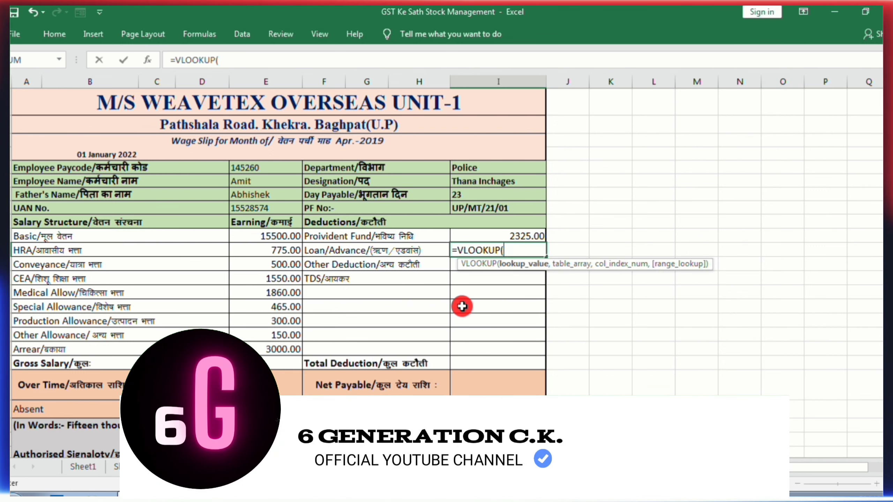
click(269, 171)
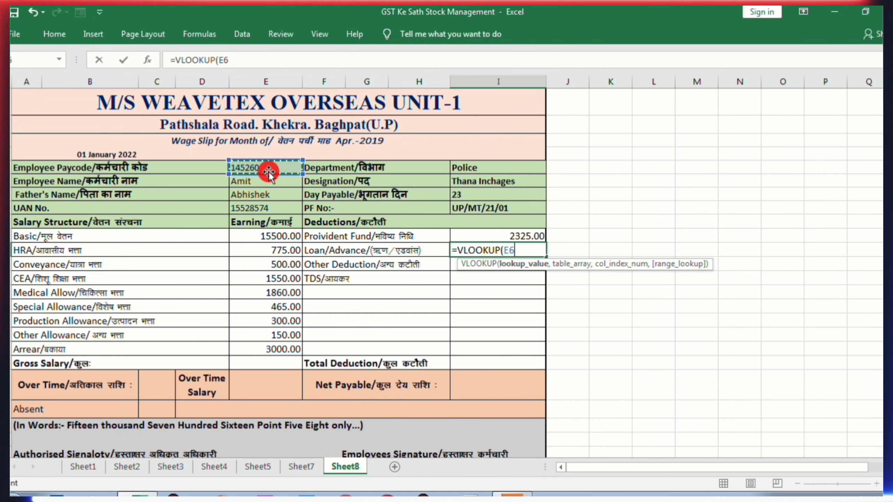
text(,)
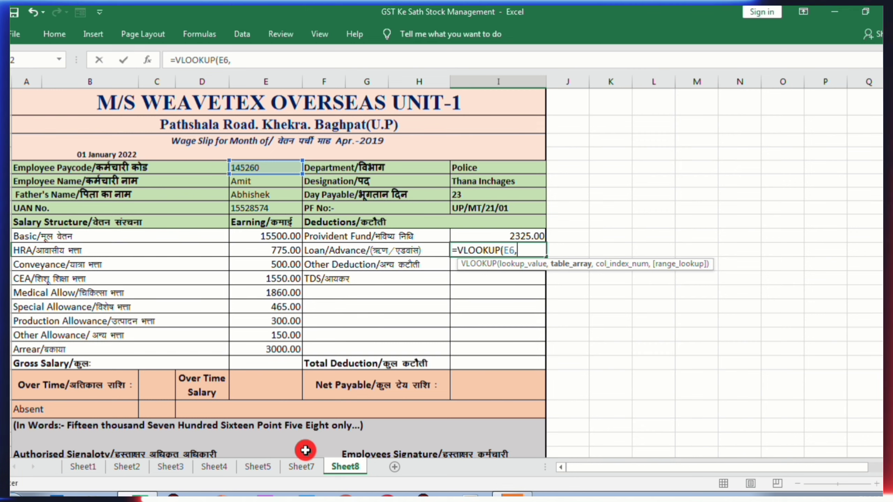
click(302, 467)
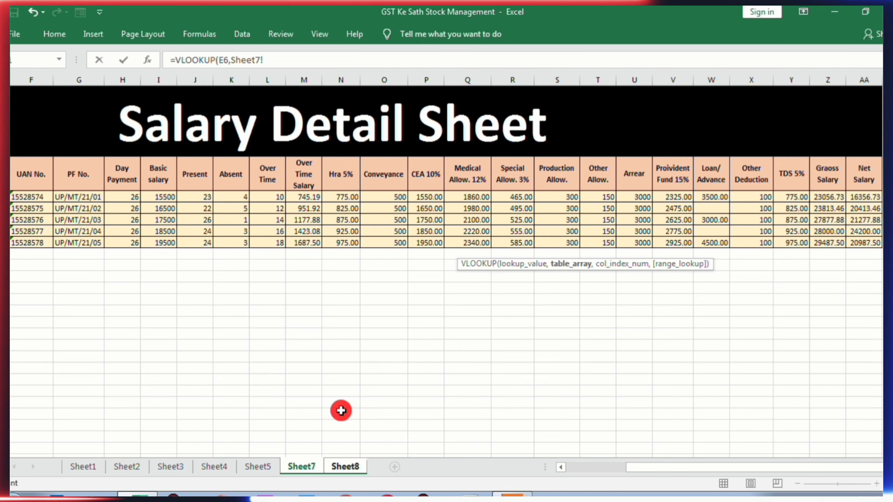
drag(634, 468, 556, 467)
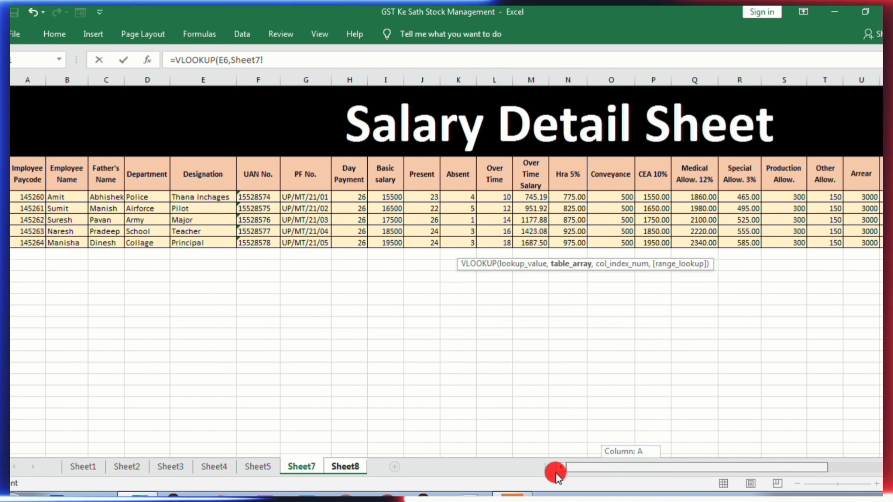
click(26, 180)
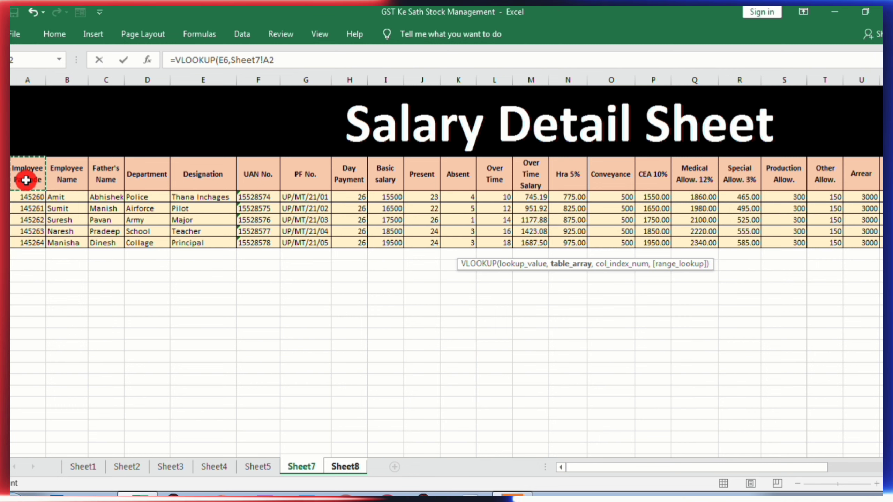
drag(26, 180, 28, 242)
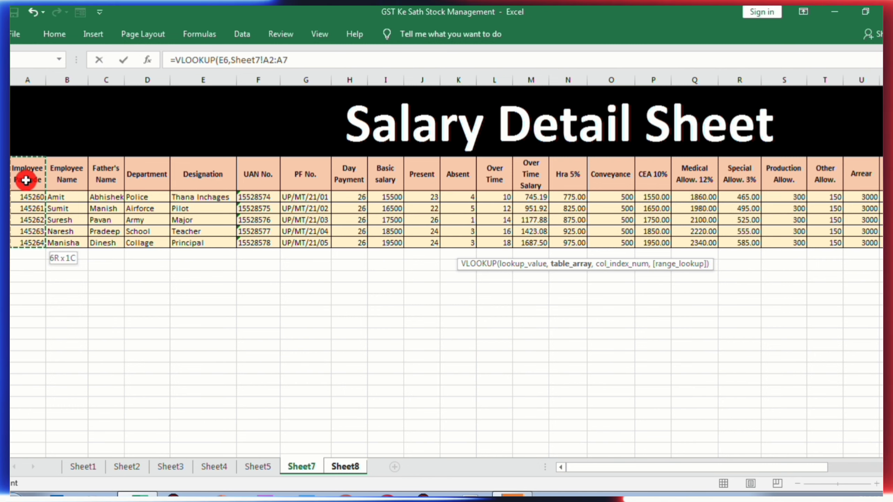
key(ctrl+shift+Right)
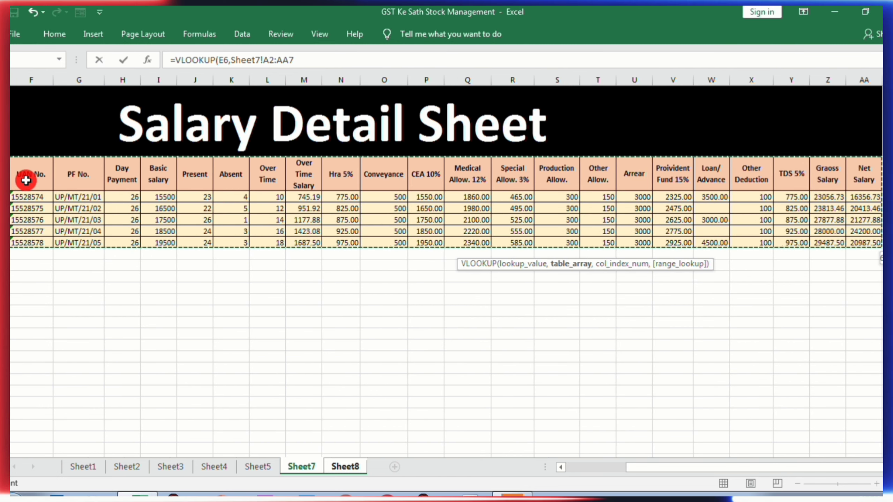
text(,)
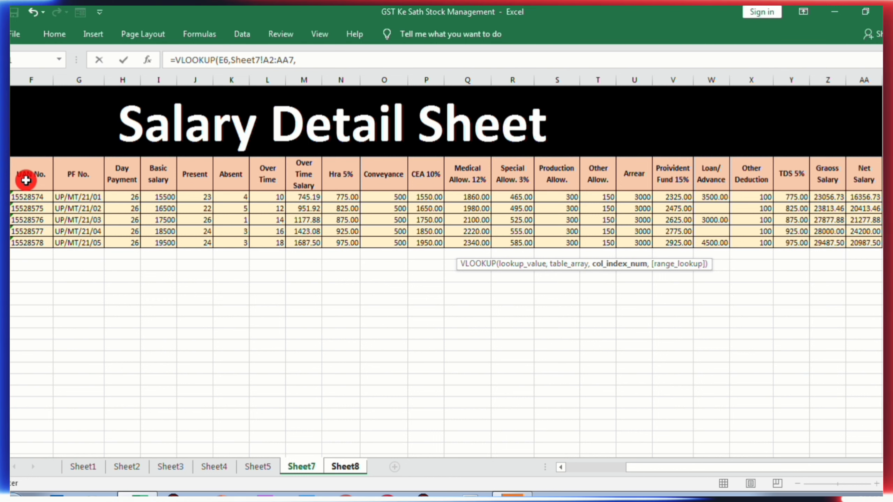
text(2)
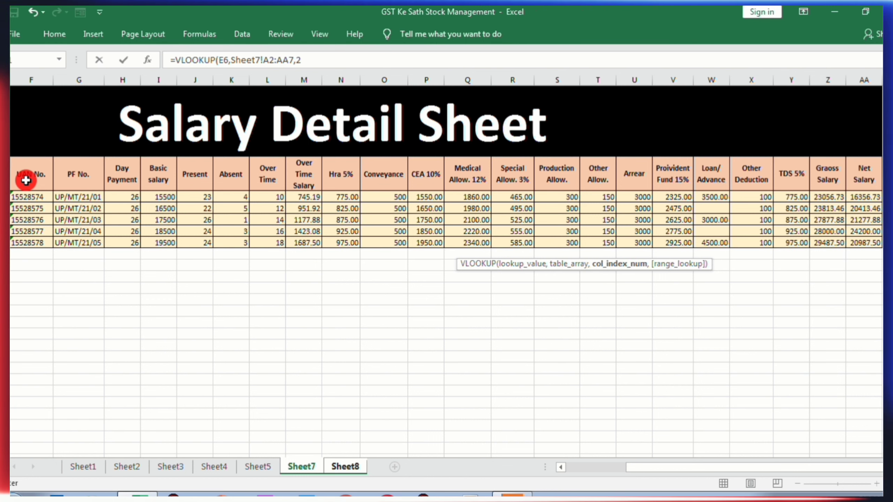
text(,)
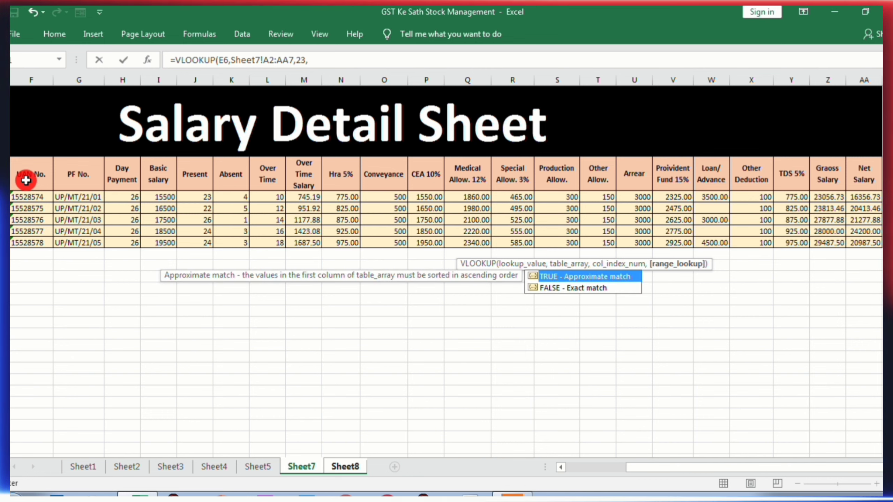
text(0)
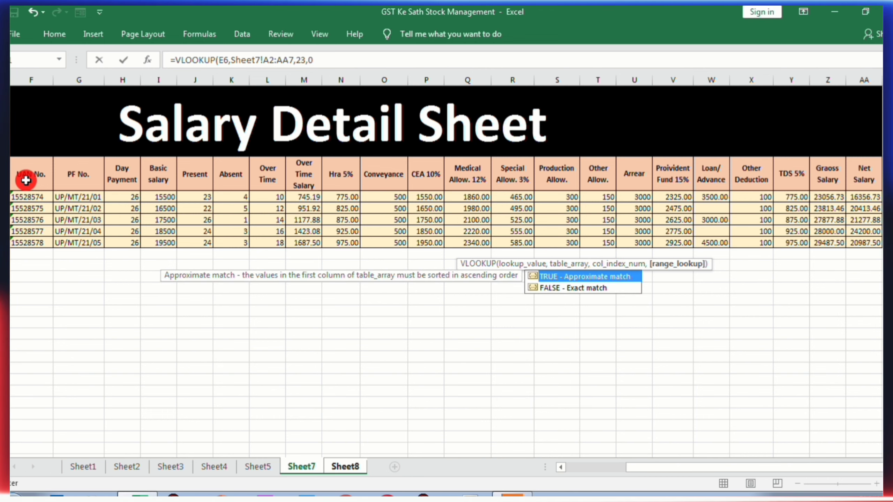
text())
key(Return)
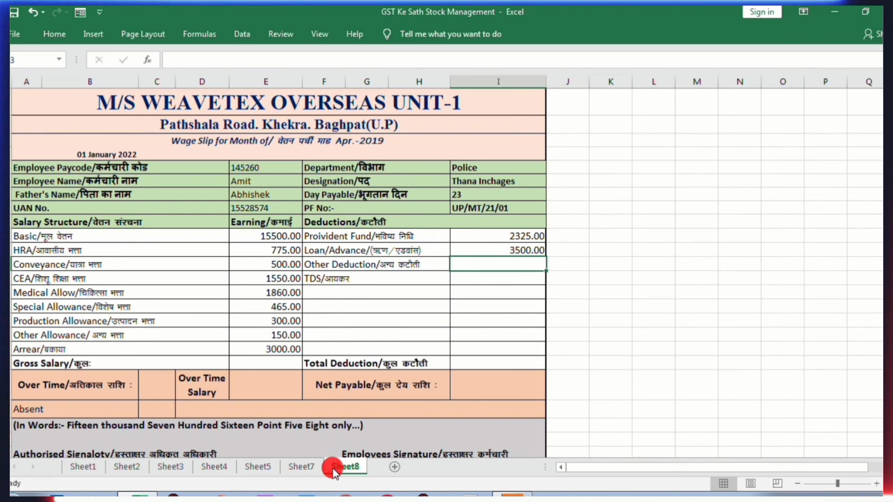
click(316, 466)
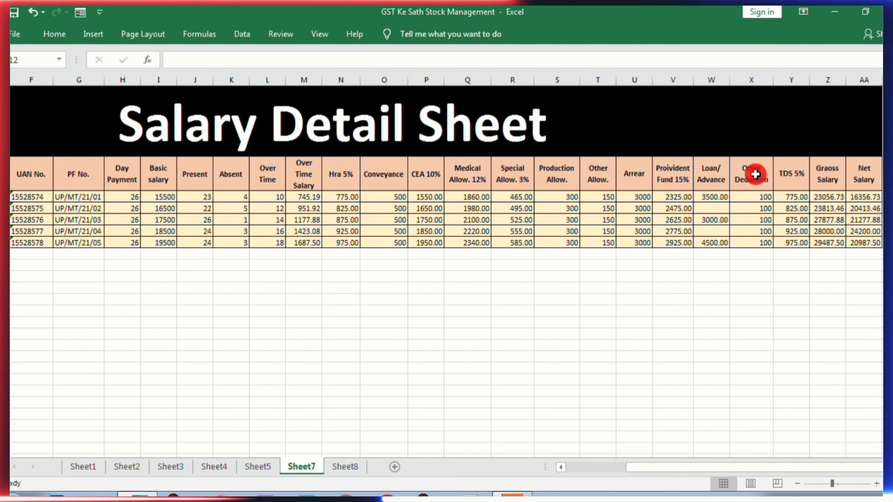
click(350, 470)
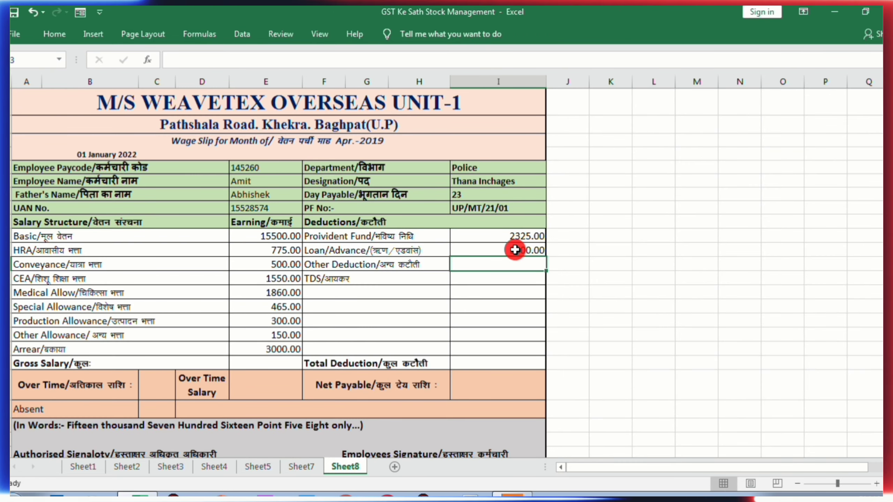
click(515, 249)
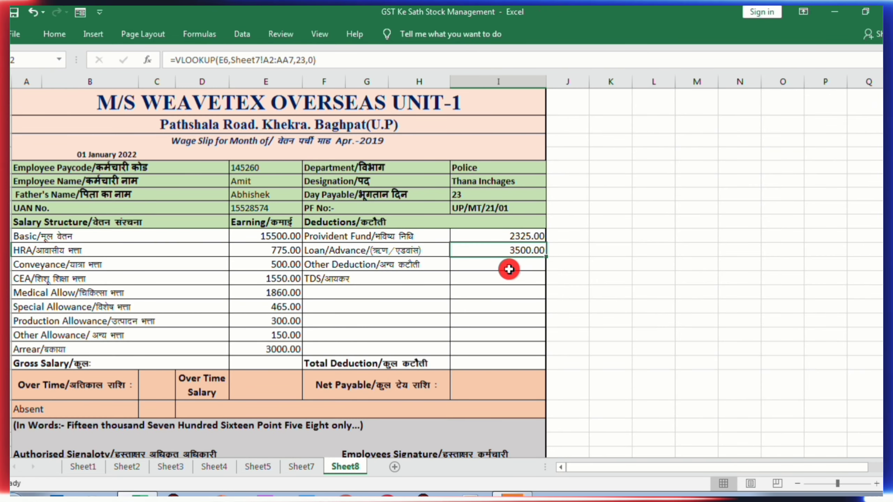
click(509, 268)
- Enter =VLOOKUP(E6,Sheet7!A2:AA7,24,0) in I8 so Other Deduction shows 100.00
text(=)
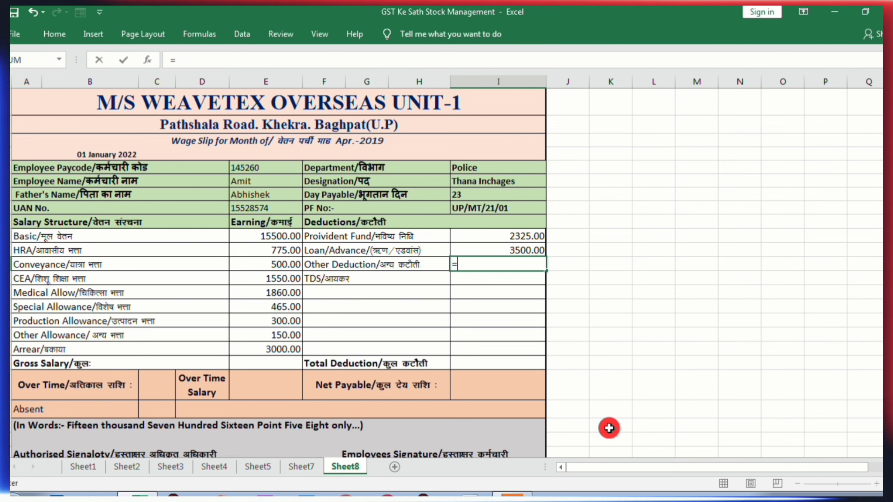
text(vl)
key(Tab)
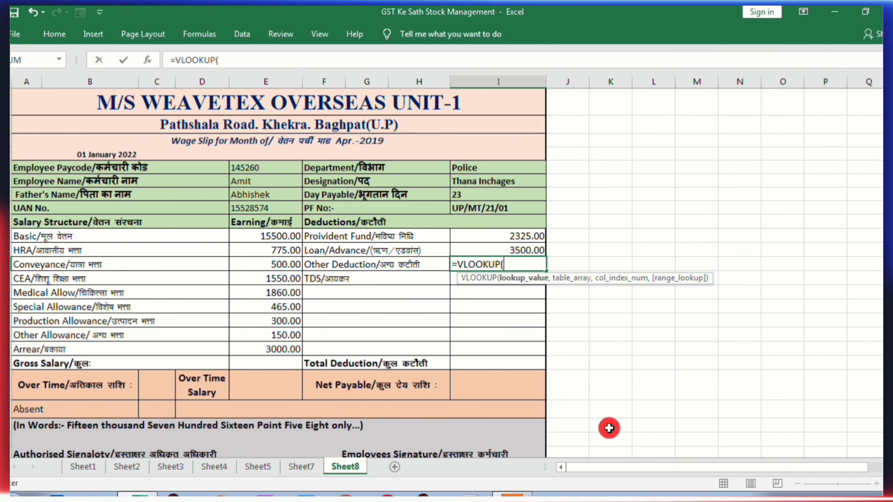
click(256, 171)
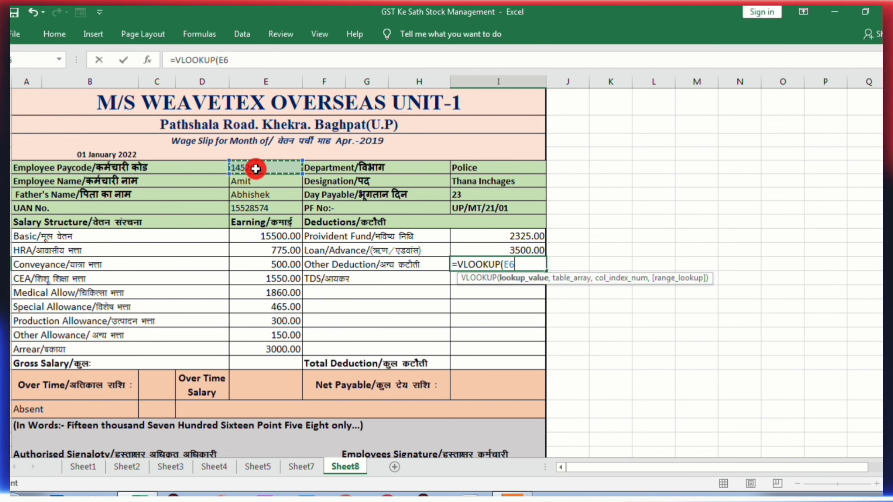
text(,)
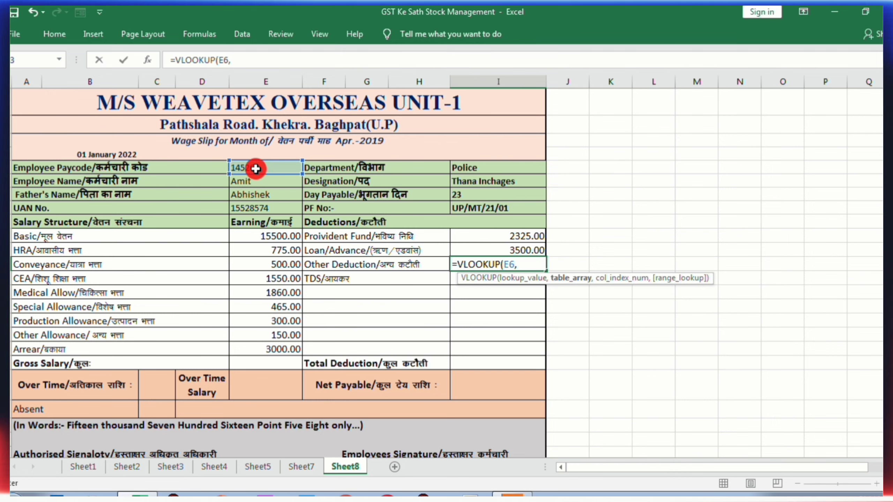
click(303, 466)
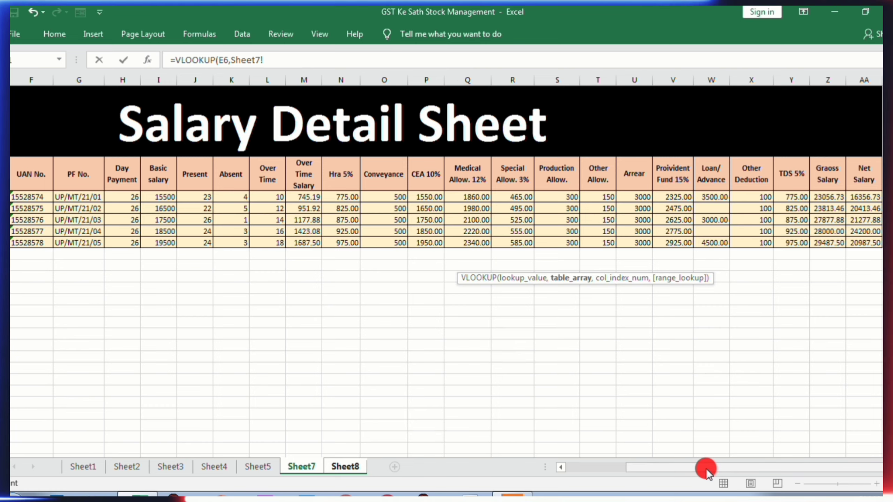
drag(706, 469, 668, 473)
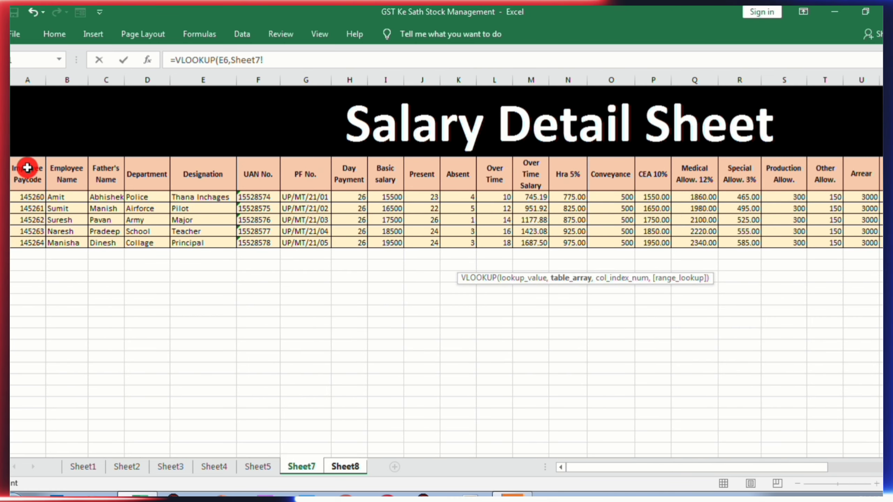
drag(27, 173, 27, 243)
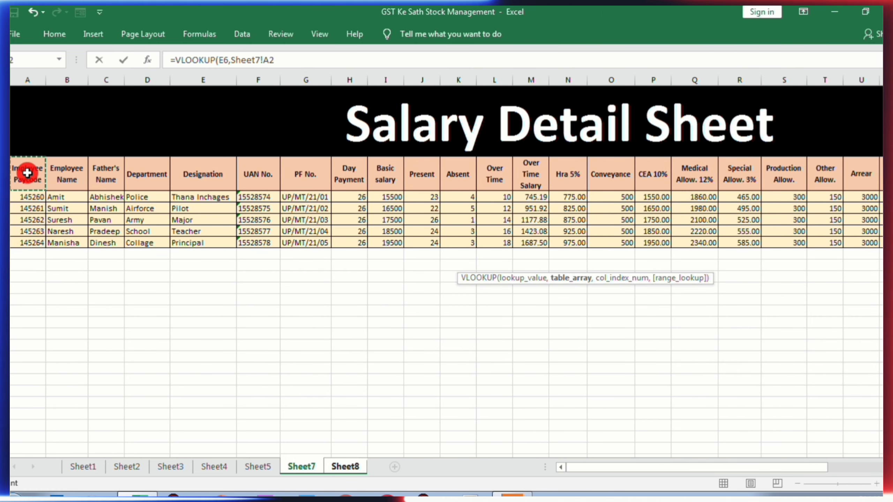
key(ctrl+shift+Right)
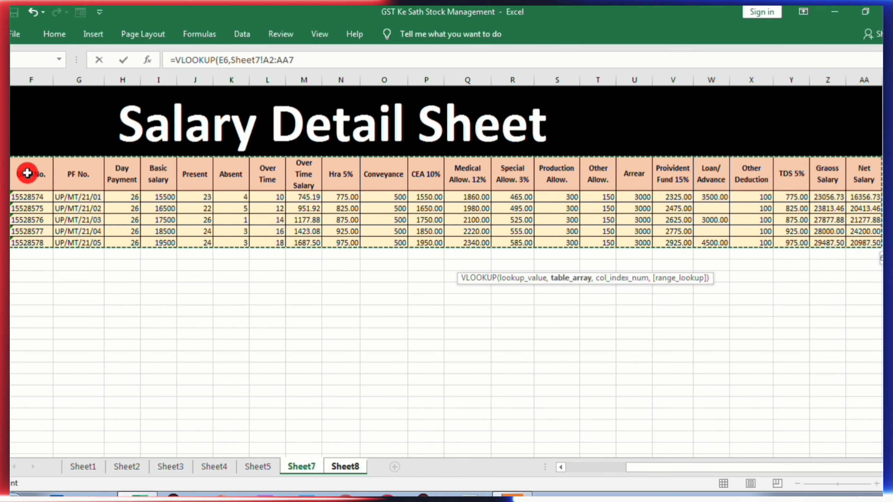
text(,24)
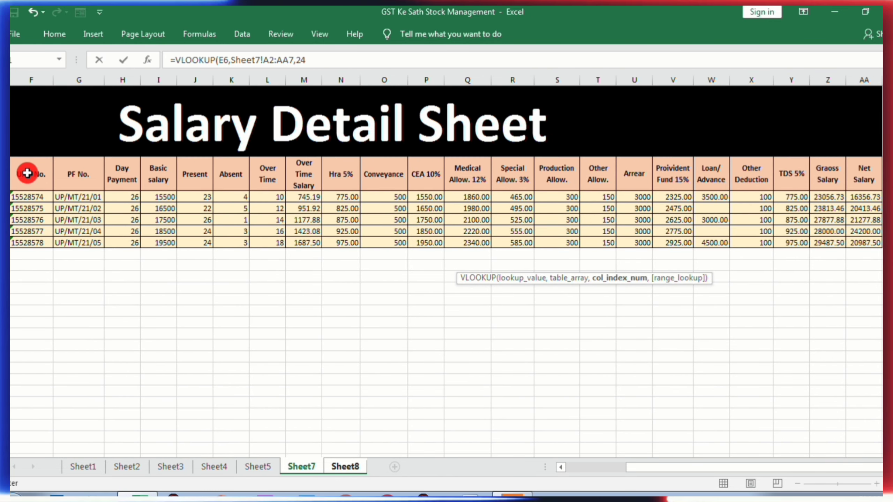
text(,)
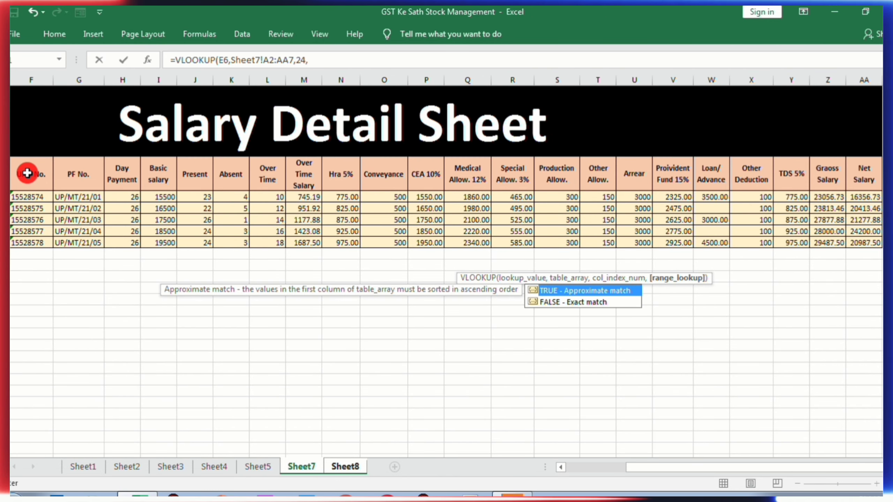
text(0))
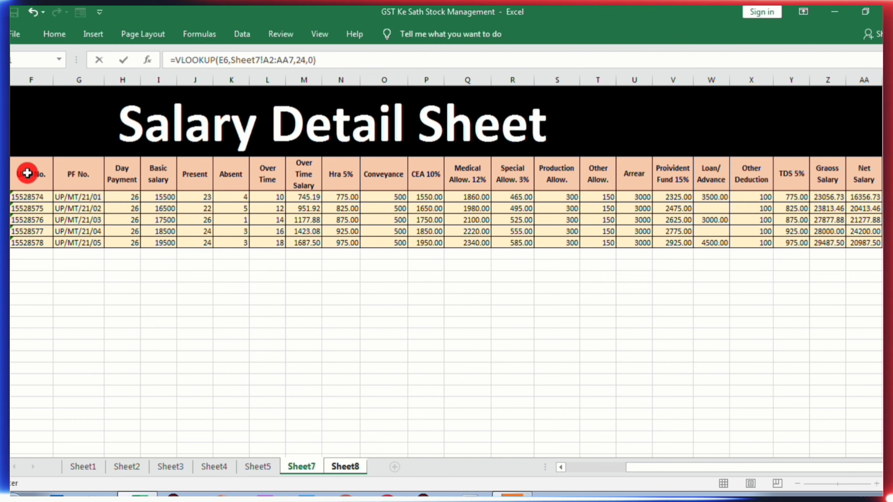
key(Return)
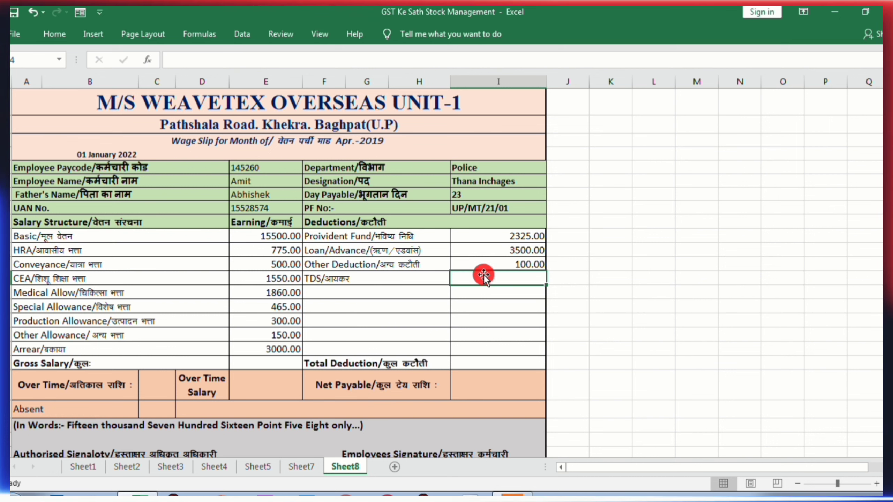
- Enter =VLOOKUP(E6,Sheet7!A2:AA7,25,0) for TDS so it shows 775.00
text(=)
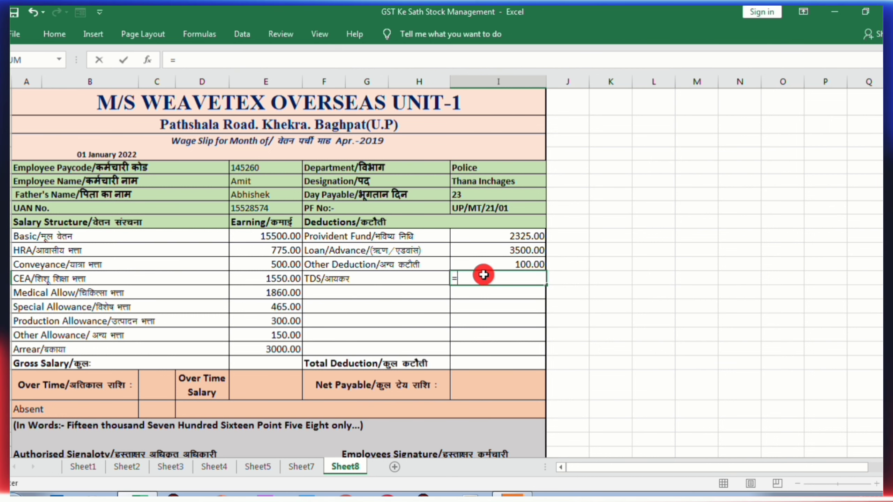
text(vl)
key(Tab)
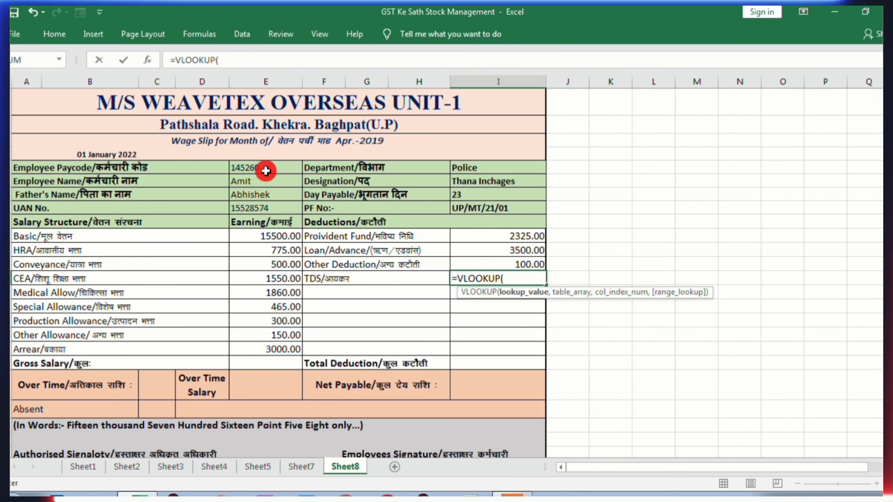
click(266, 171)
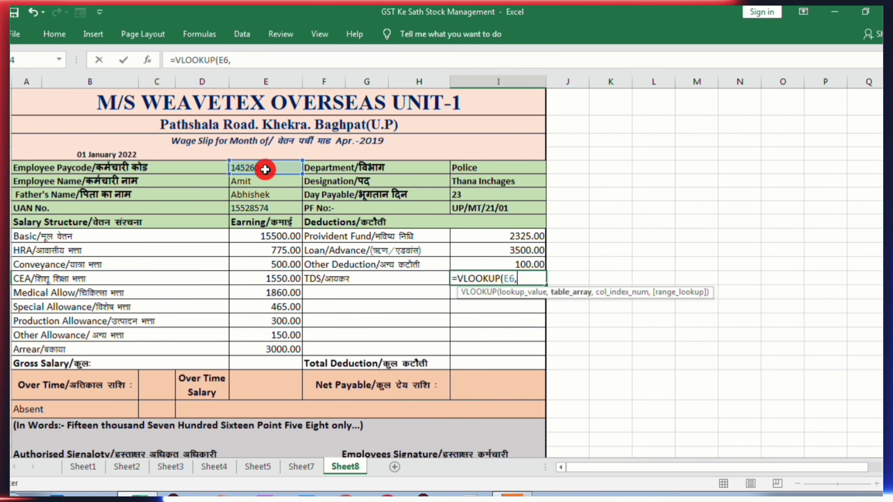
click(297, 467)
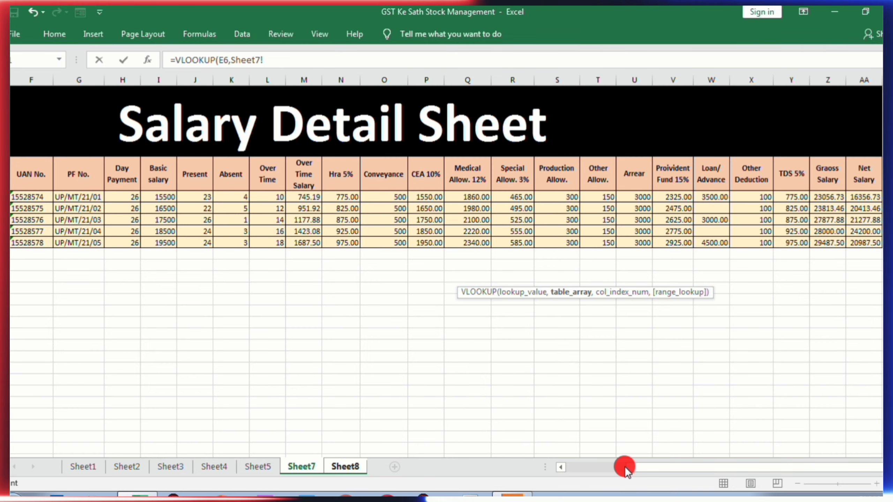
drag(633, 465, 568, 472)
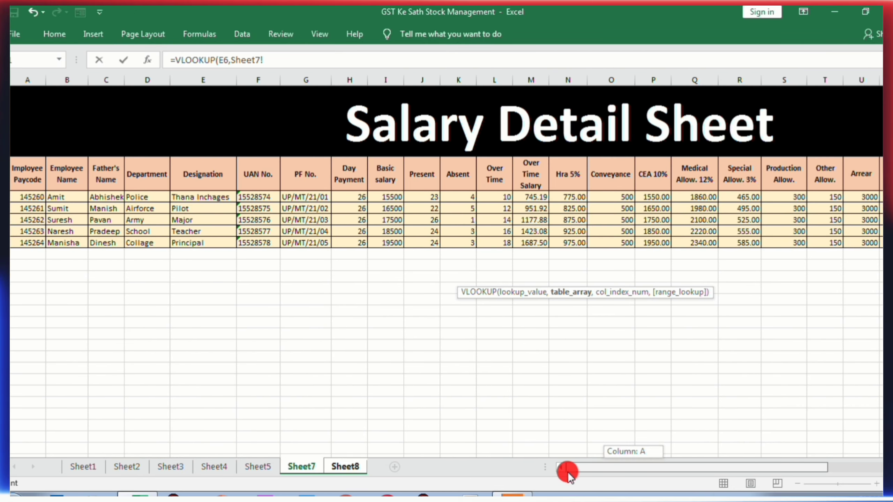
click(19, 167)
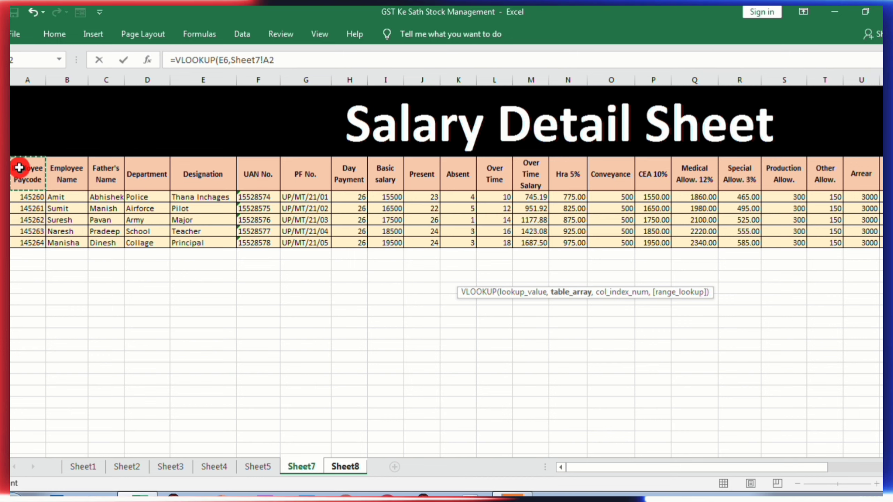
key(ctrl+shift+Right)
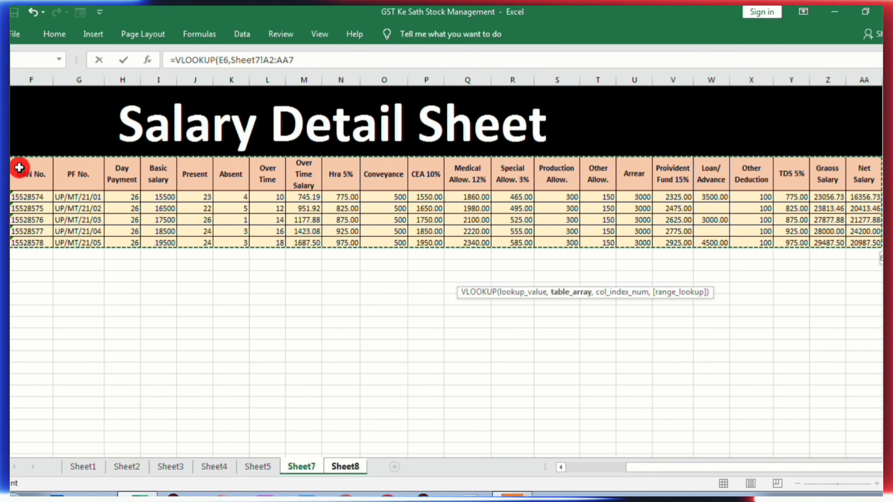
text(,)
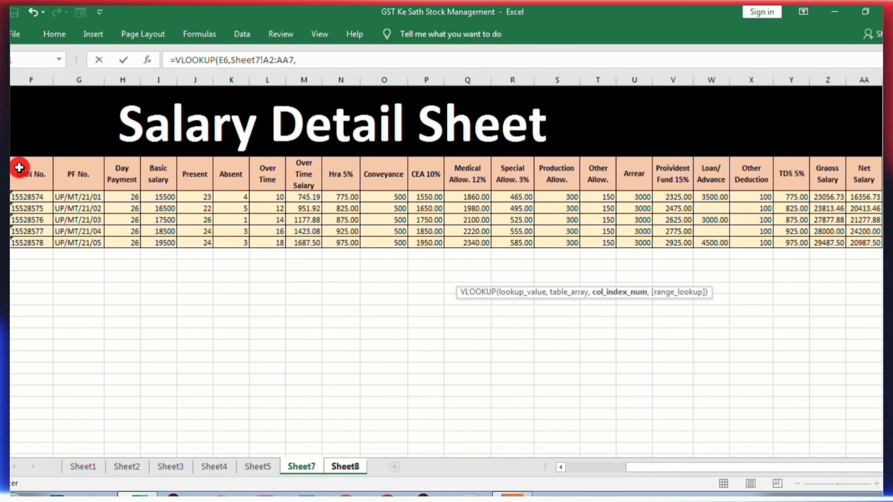
text(25,)
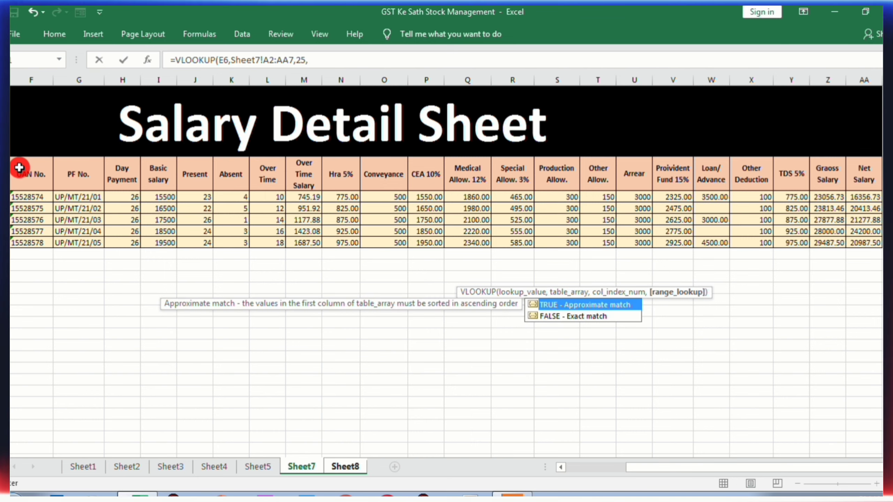
text(0)
key(Return)
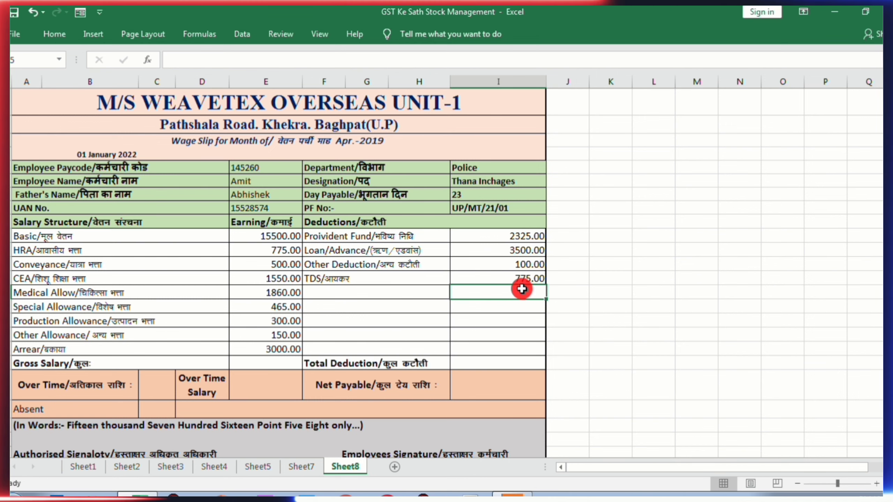
- Review the Sheet7 salary table and select the Gross Salary cell E20
click(306, 467)
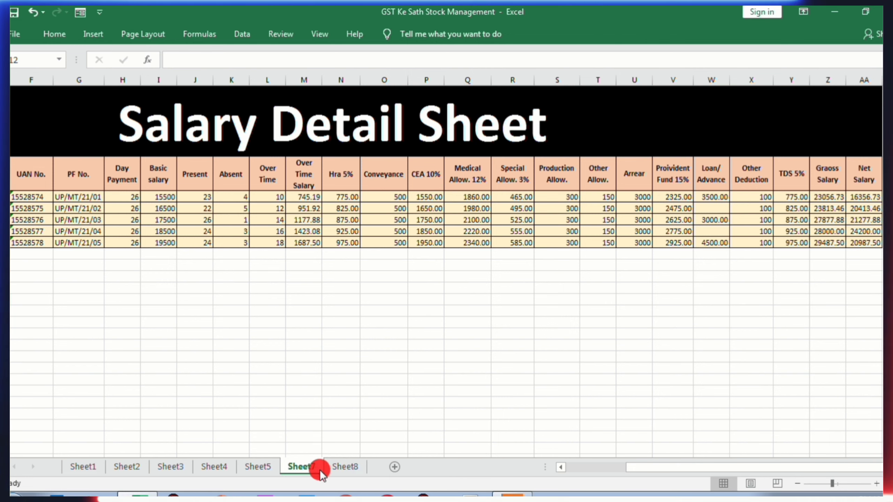
click(342, 470)
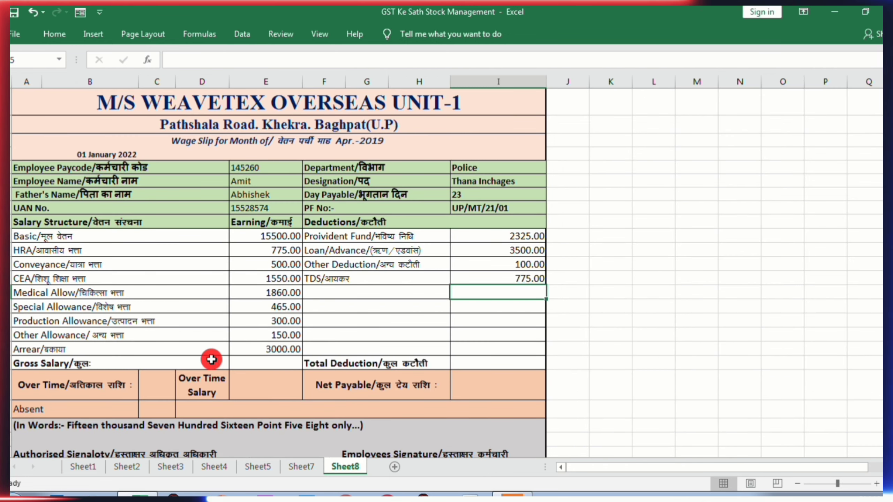
click(265, 364)
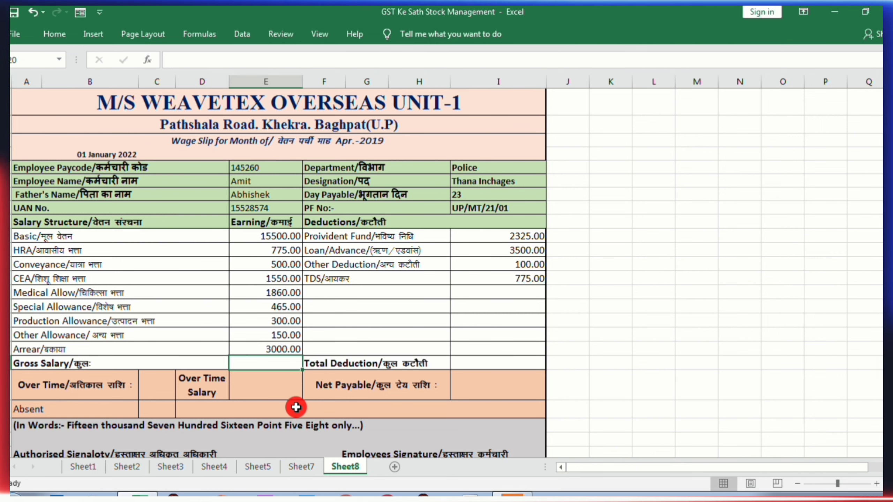
- Enter =VLOOKUP(E6,Sheet7!A2:AA7,26,0) in E20 so Gross Salary shows 23056.73
text(=)
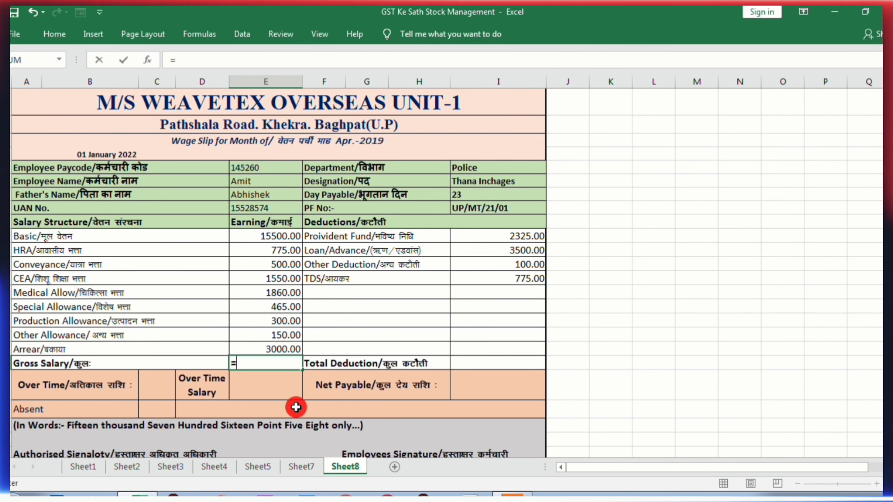
text(vl)
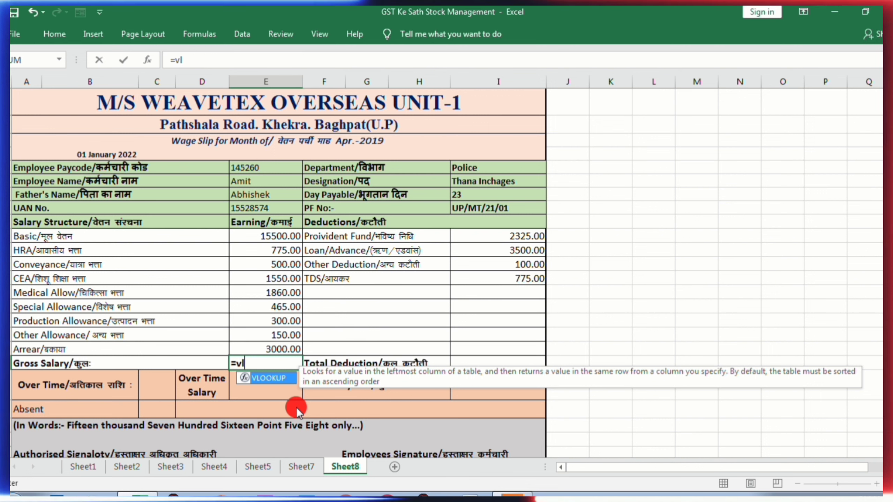
key(Tab)
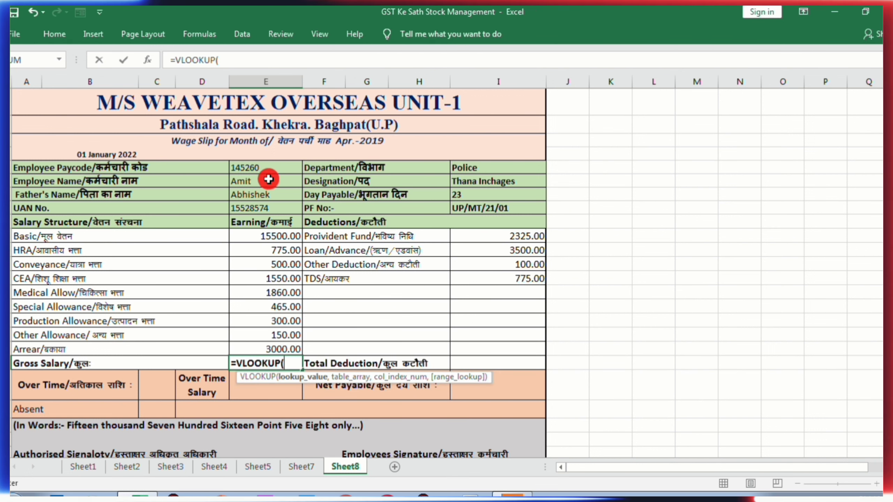
click(263, 166)
text(,)
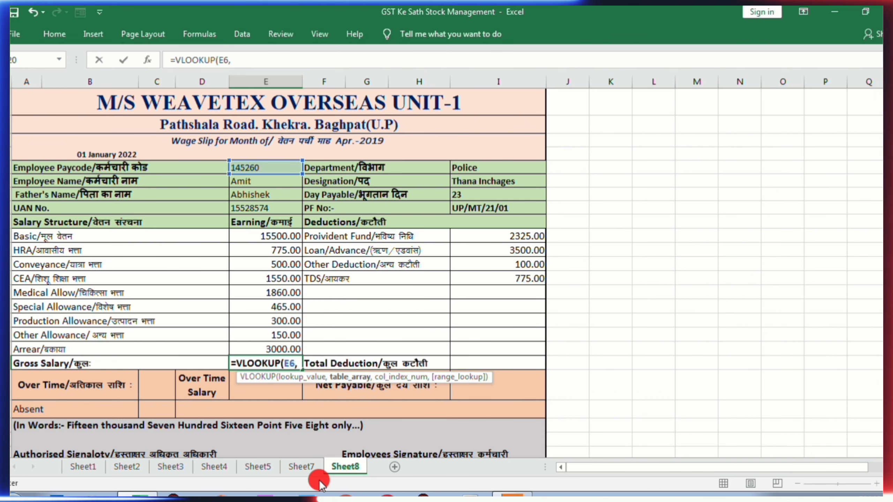
click(304, 468)
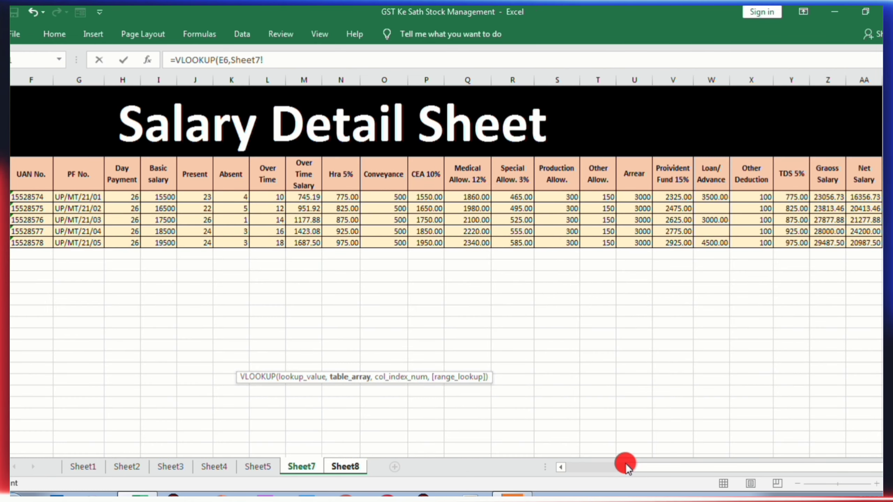
drag(637, 465, 583, 469)
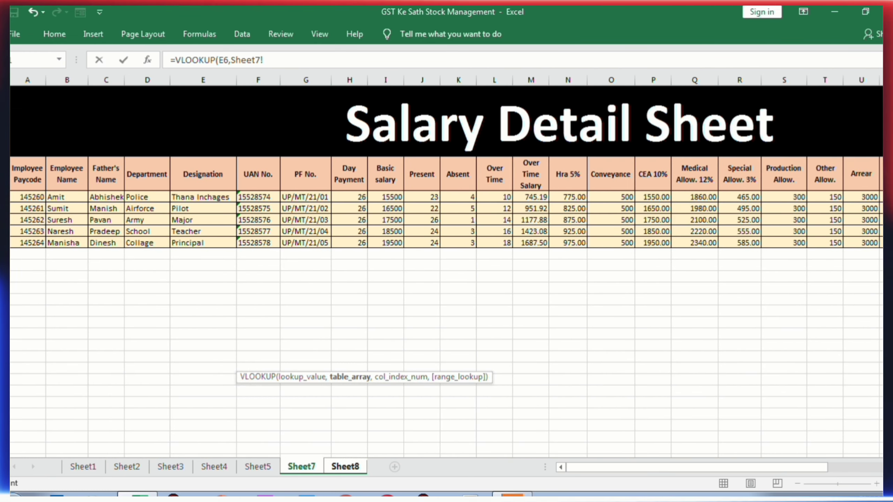
click(26, 176)
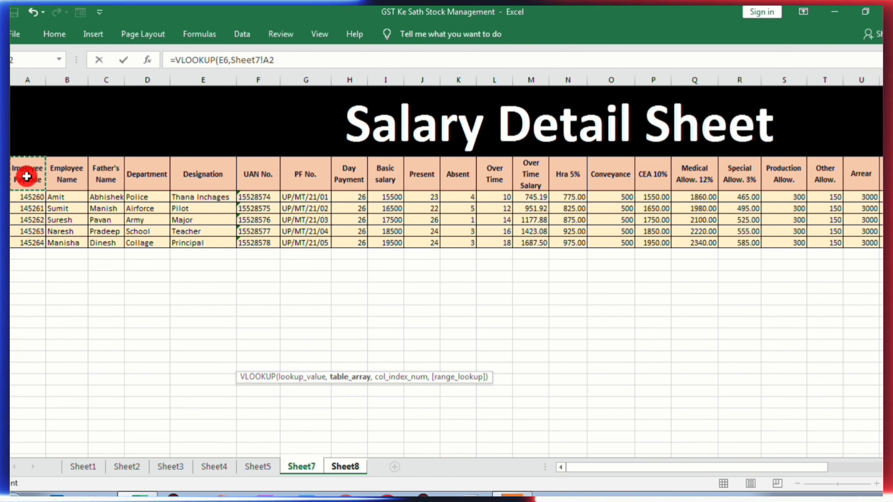
key(ctrl+shift+Right)
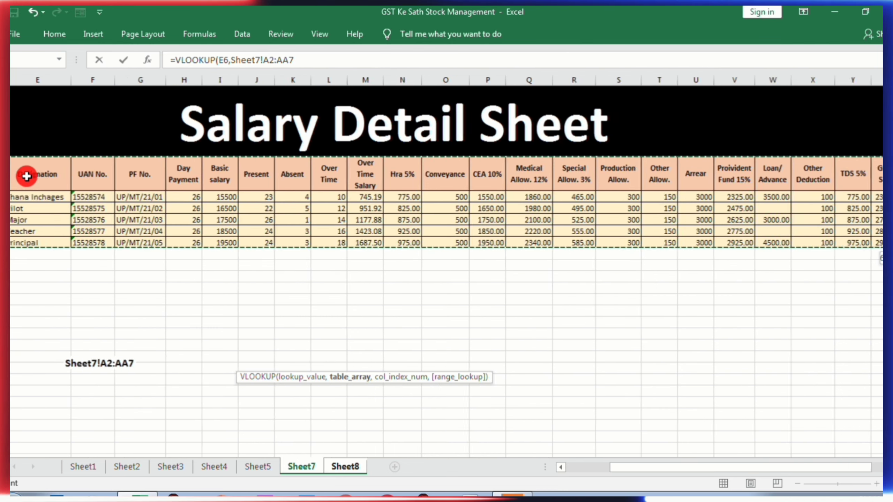
text(,)
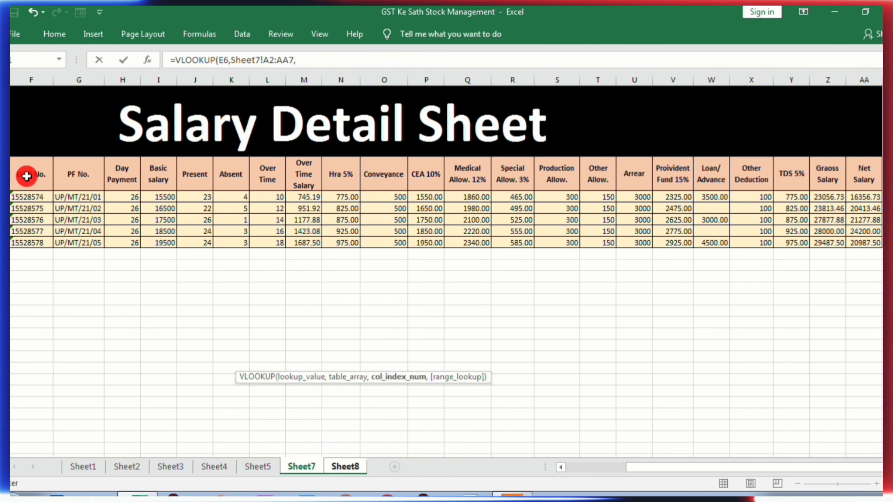
text(26,)
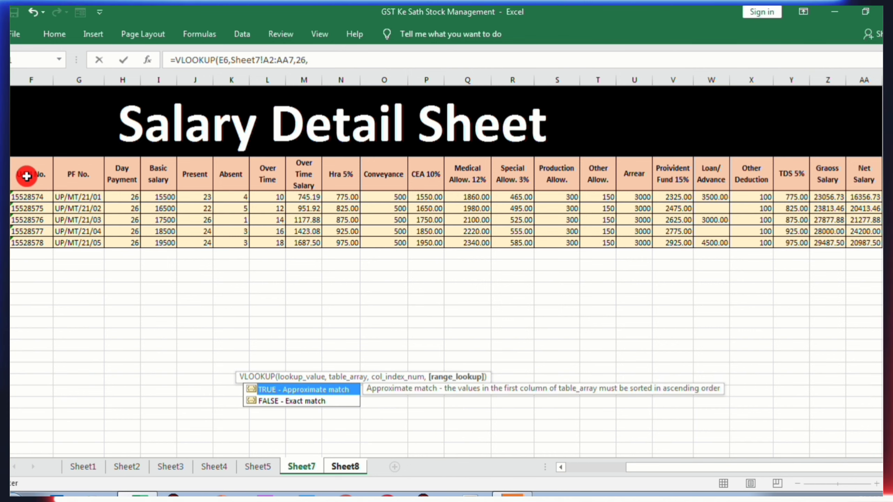
text())
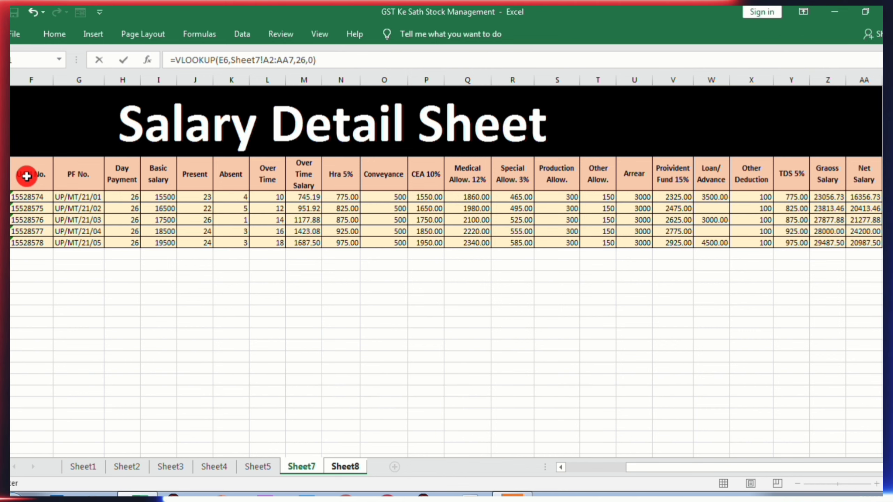
key(Return)
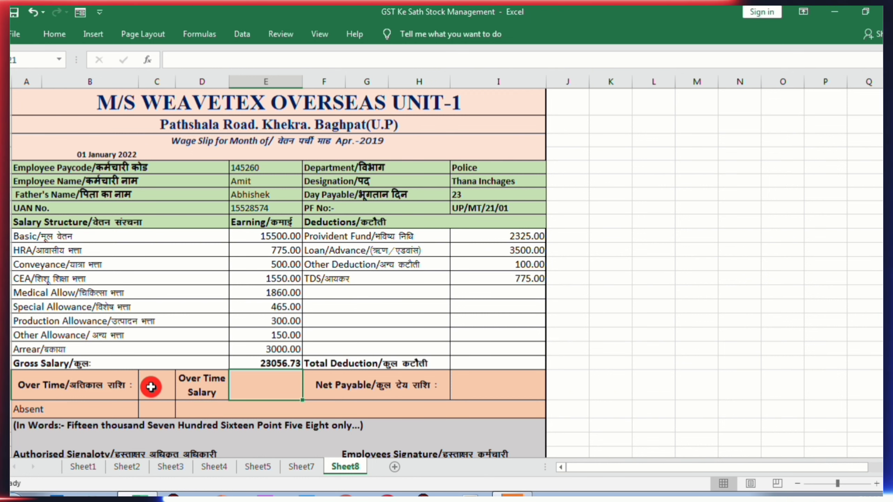
- Enter =VLOOKUP(E6,Sheet7!A2:AA7,12,0) in C21 so Over Time shows 10
click(152, 387)
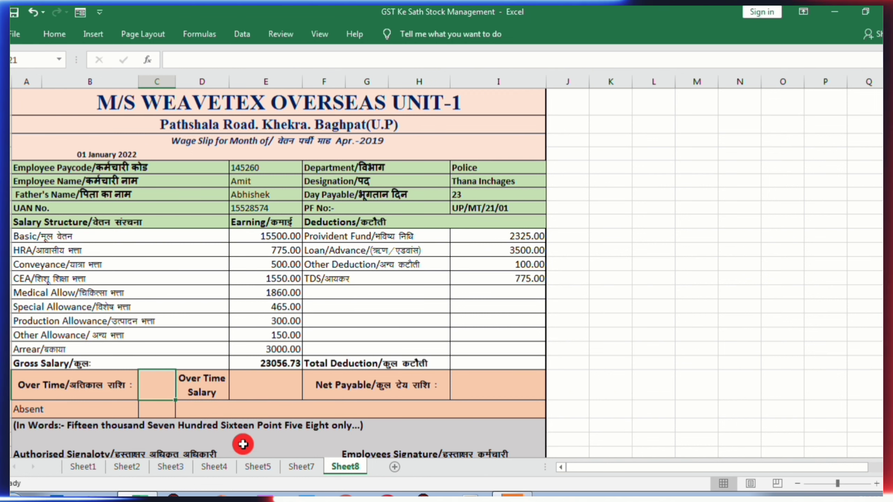
click(310, 467)
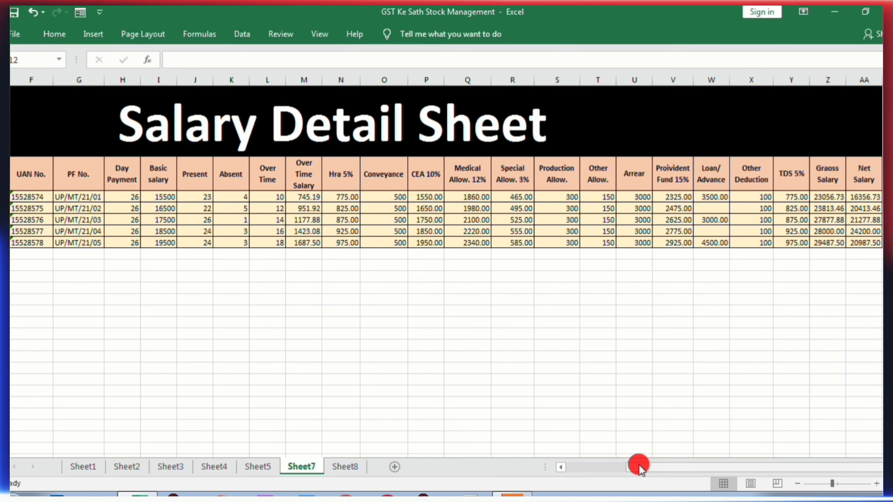
drag(638, 464, 568, 467)
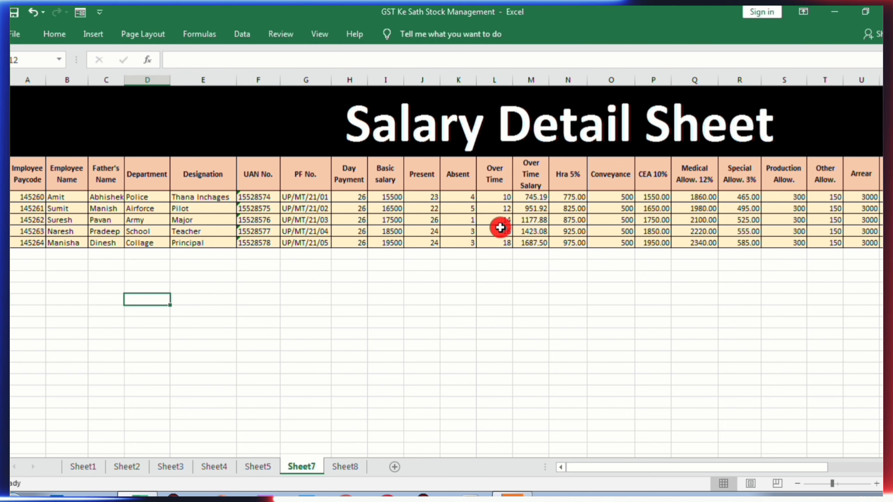
click(352, 467)
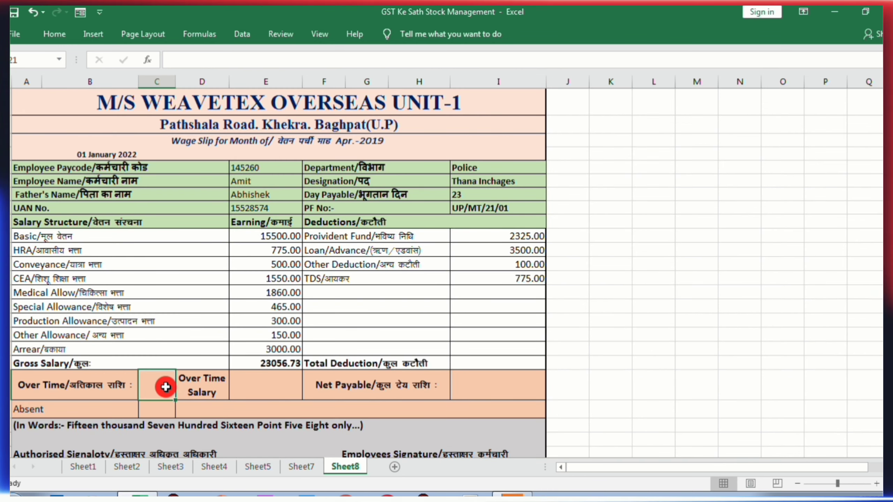
text(=vl)
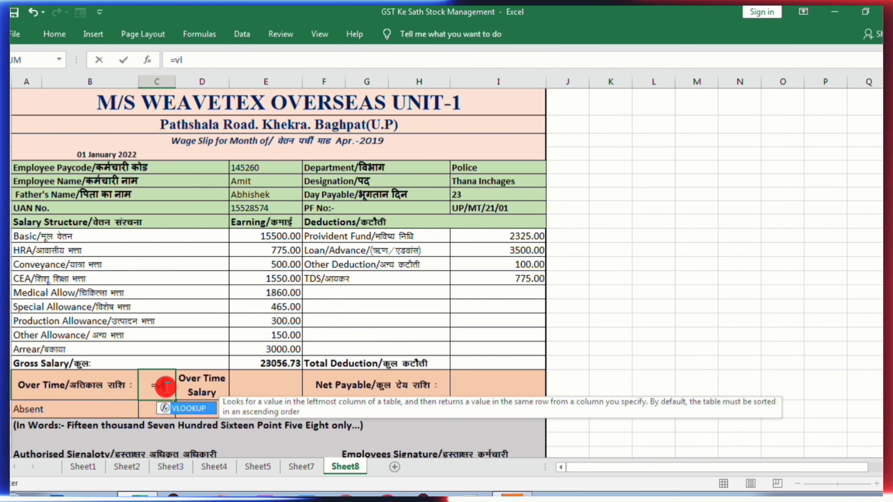
key(Tab)
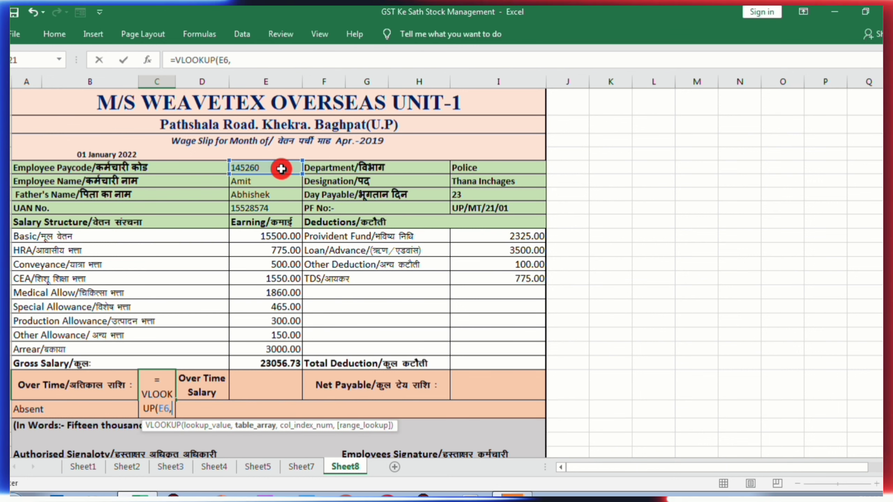
click(302, 466)
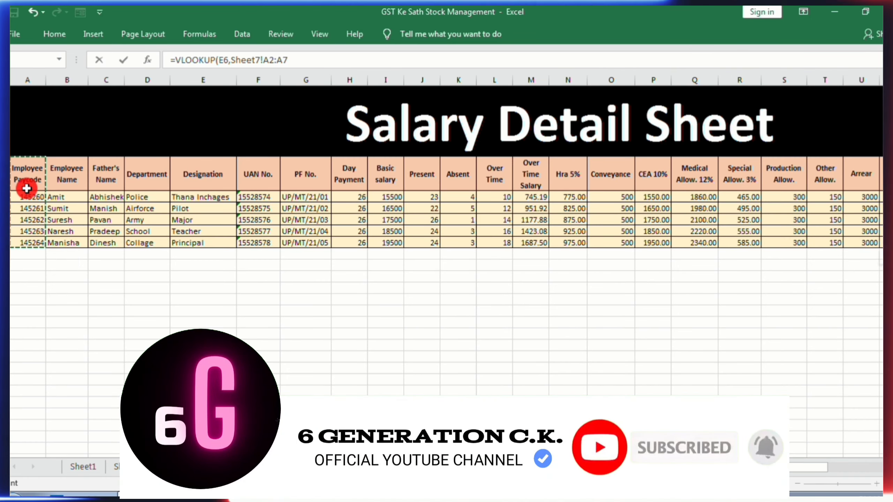
key(ctrl+shift+Right)
key(ctrl+shift+Down)
text(,)
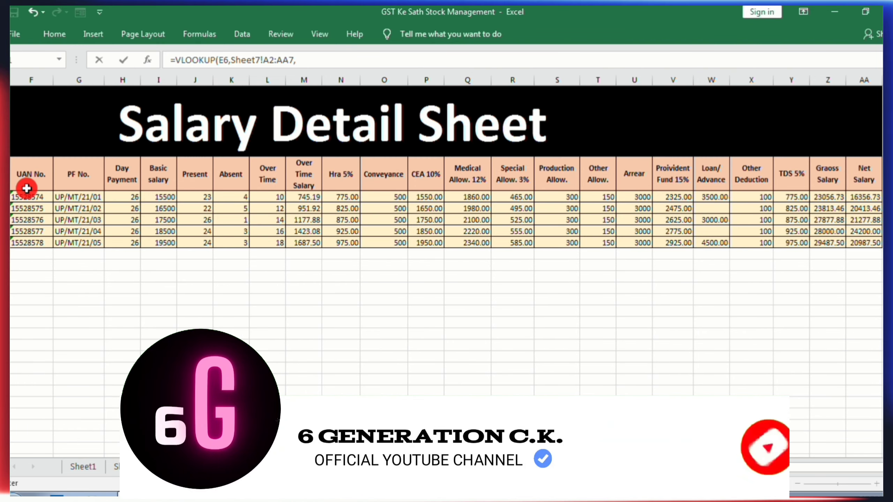
text(12,0)
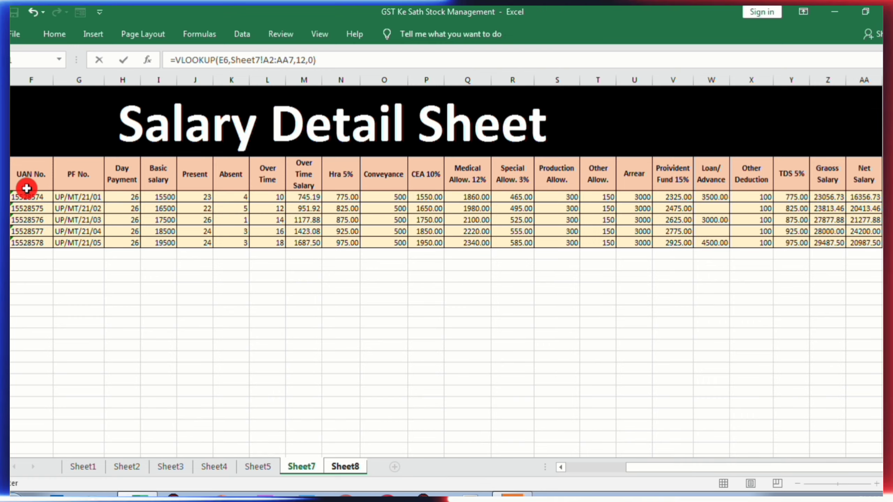
key(Return)
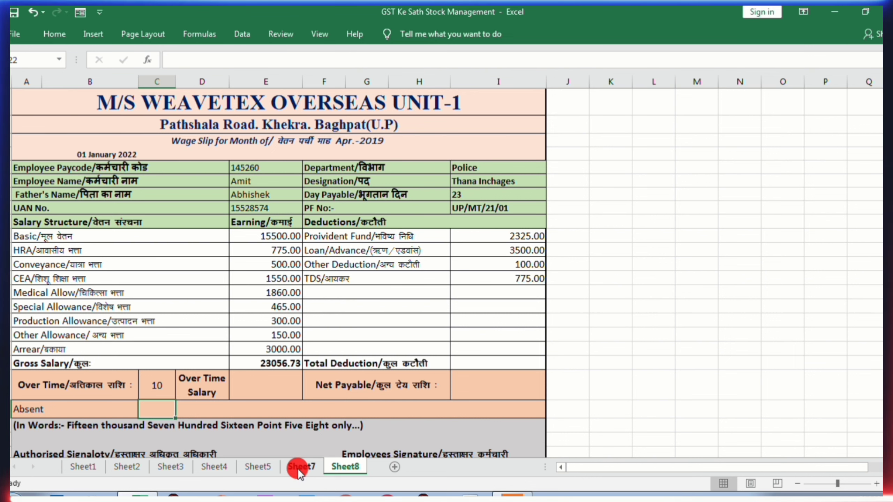
- Enter a VLOOKUP of E6 on Sheet7!F2:AA7, column 13, in E21, which returns #N/A
click(262, 386)
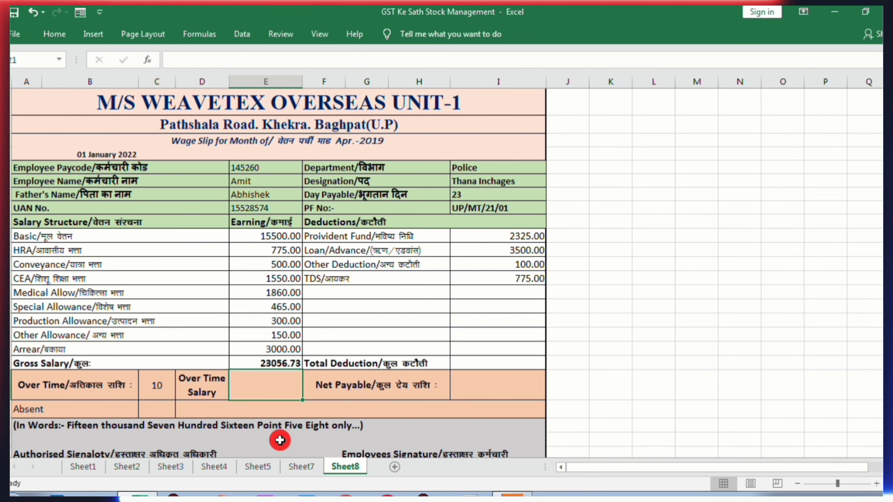
text(=)
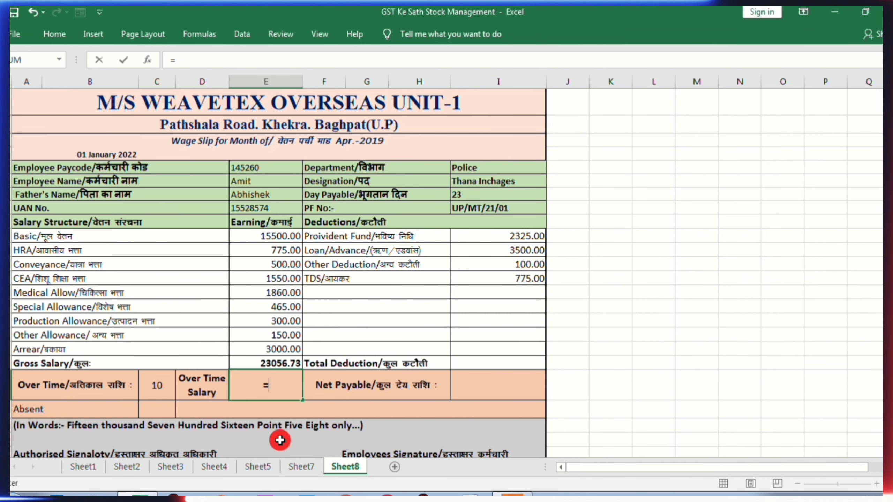
text(vl)
key(Tab)
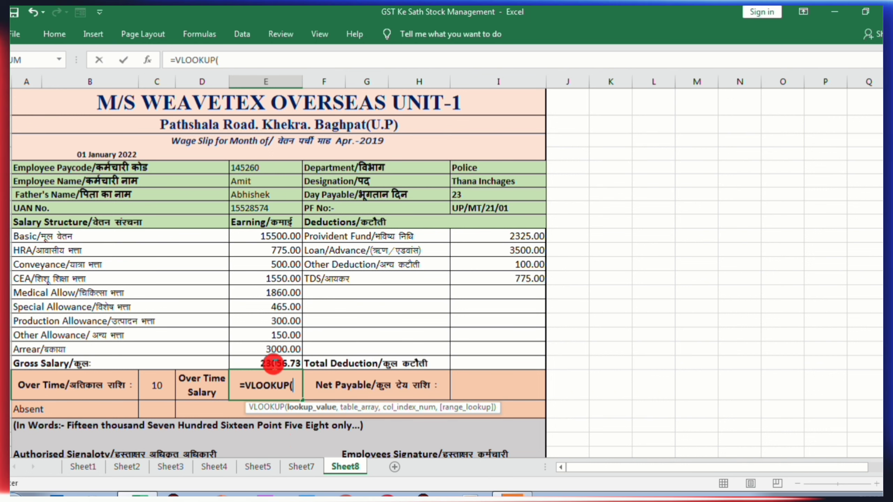
click(264, 163)
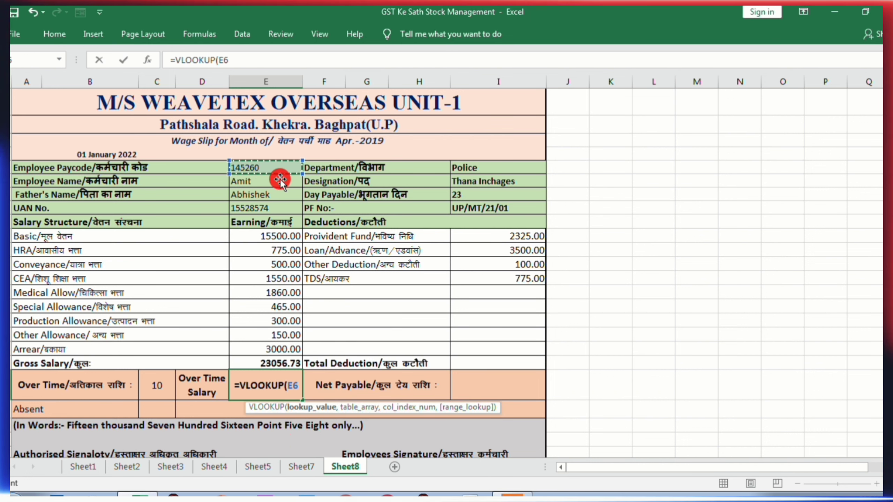
text(,)
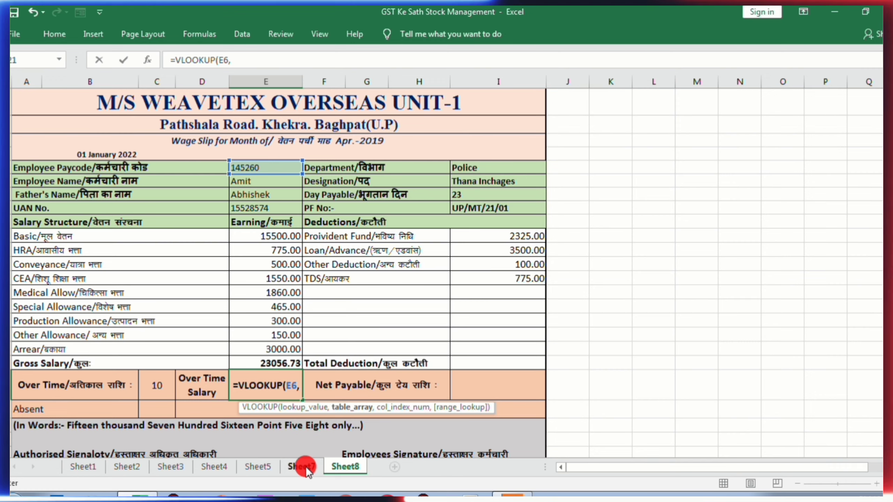
click(302, 467)
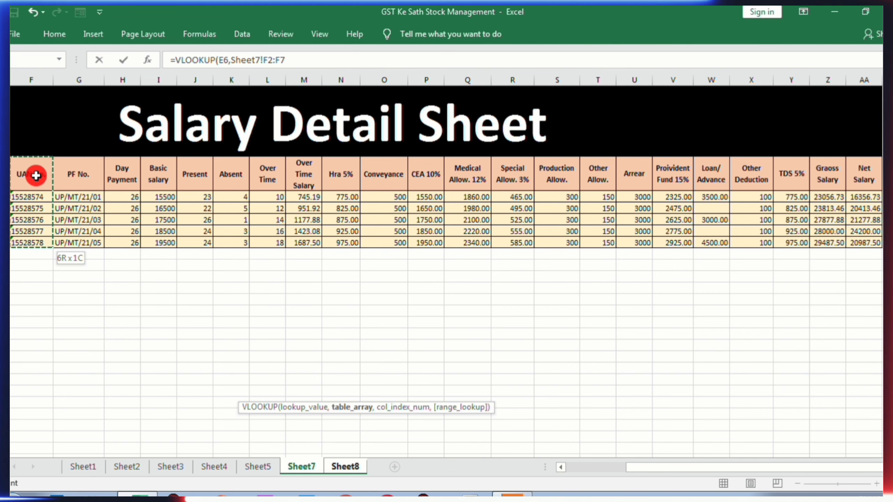
key(ctrl+shift+Right)
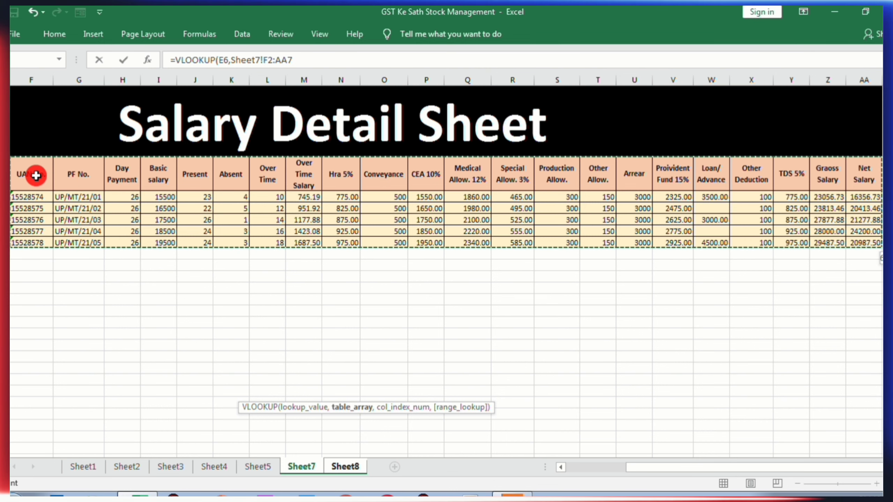
text(,)
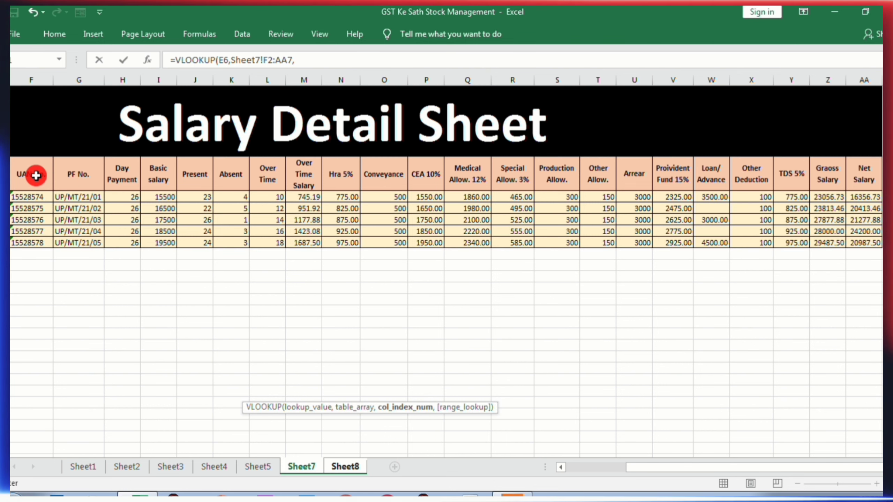
text(1)
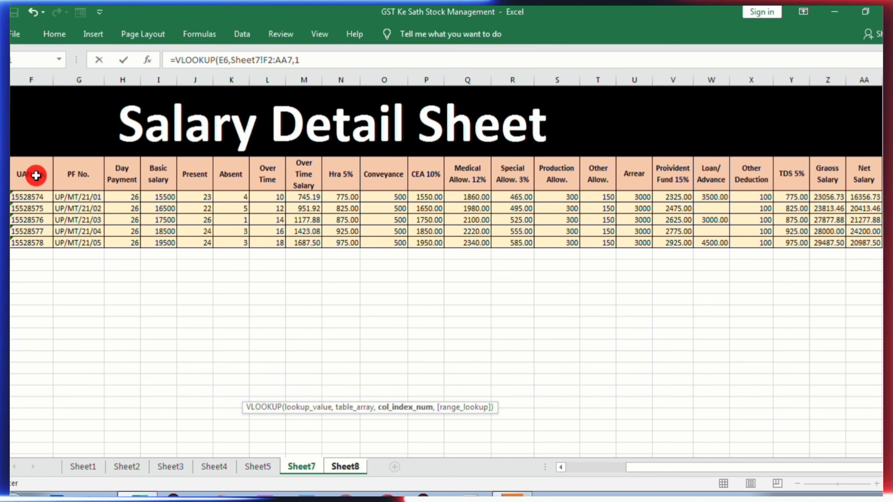
text(3,0)
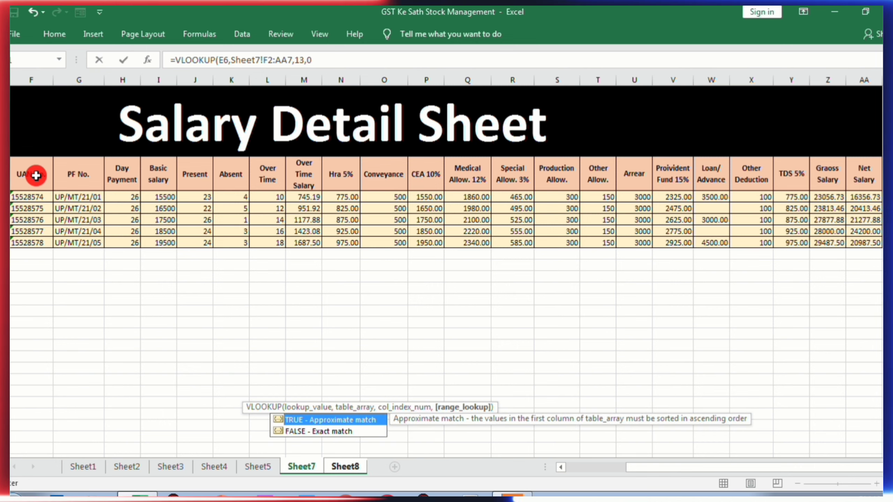
key(Return)
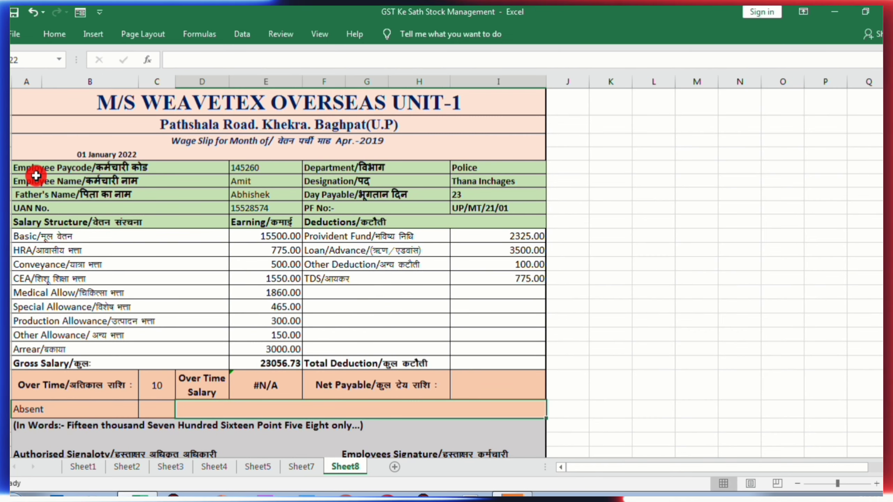
click(267, 387)
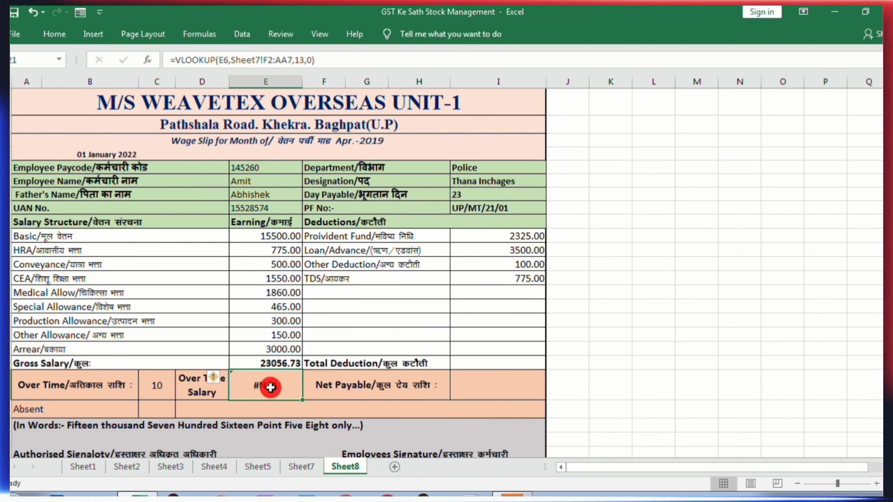
- Clear the broken #N/A formula from the Over Time Salary cell E21
click(310, 427)
click(271, 387)
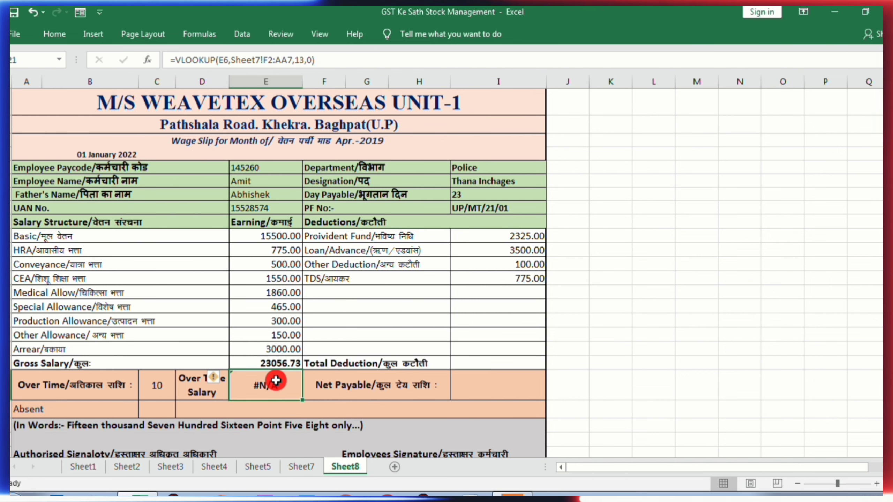
key(Delete)
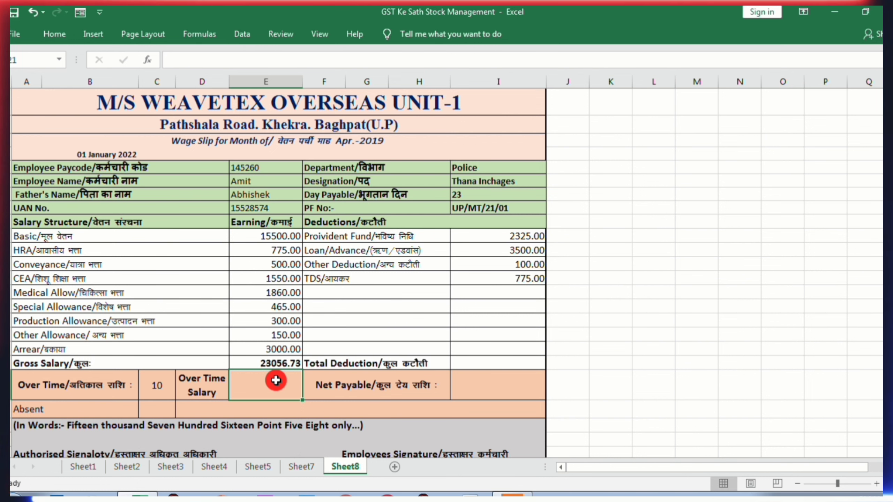
- Re-enter =VLOOKUP(E6,Sheet7!A2:AA7,13,0) in E21, now returning 745.192
text(=vl)
key(Tab)
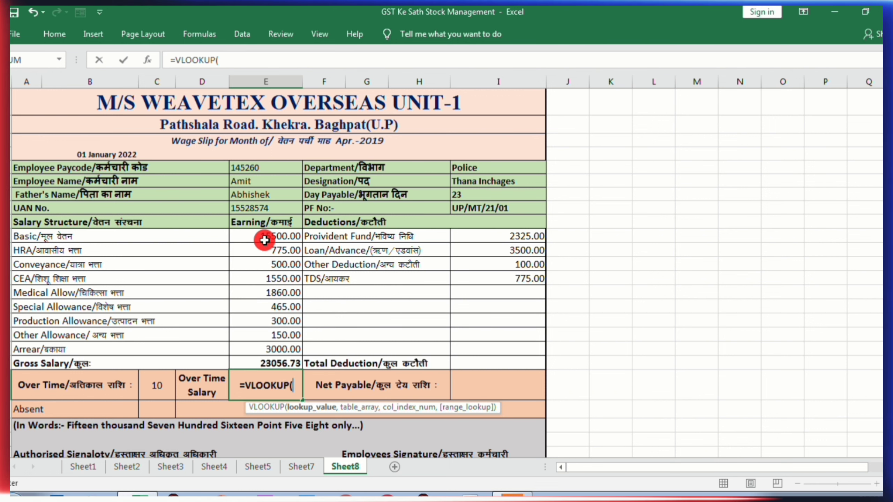
click(267, 171)
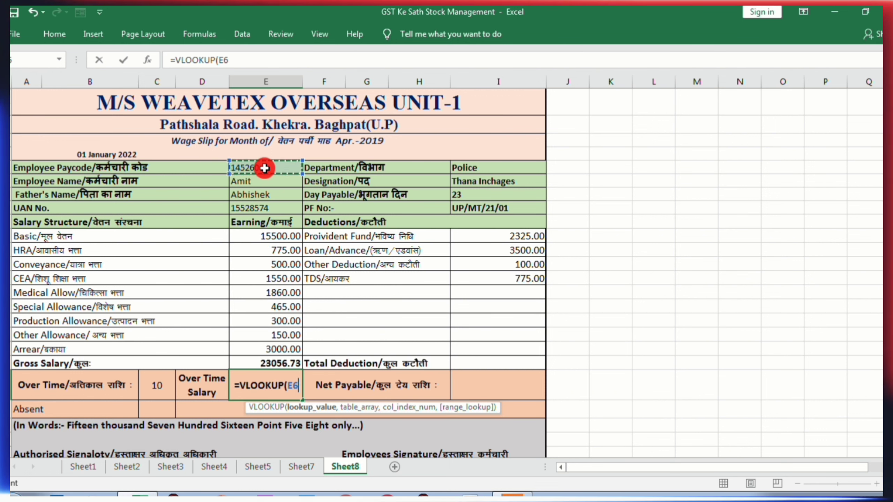
text(,)
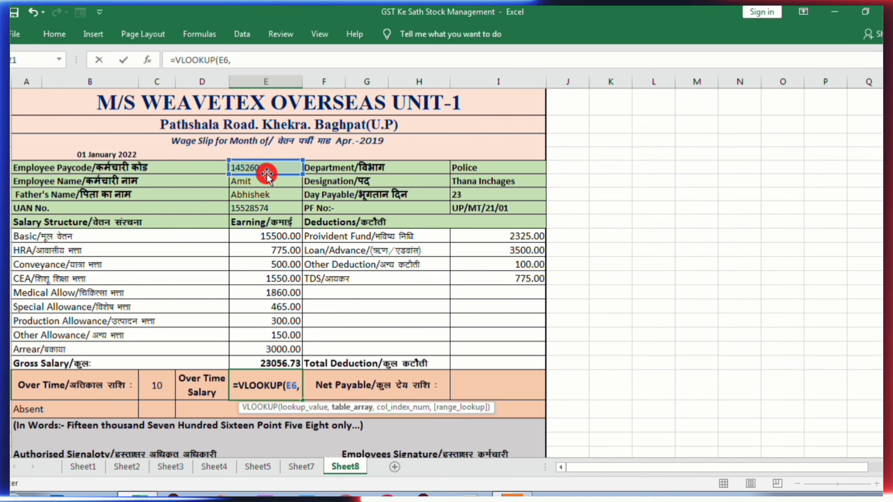
click(303, 467)
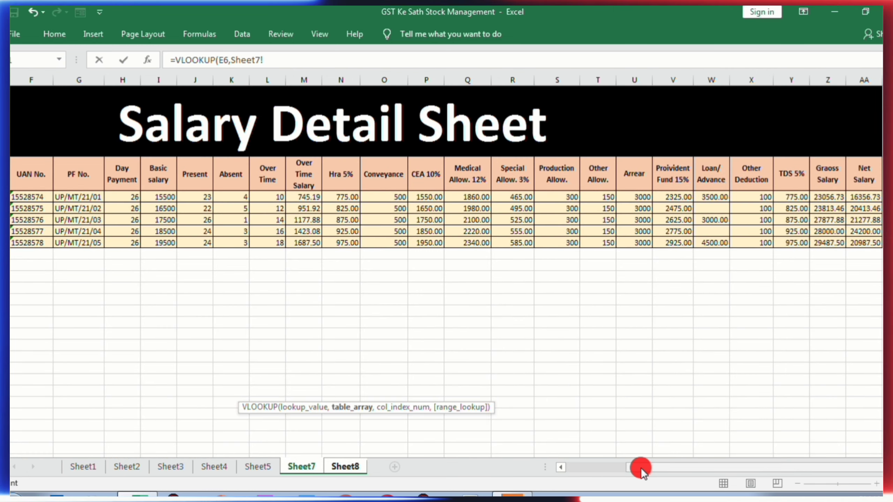
drag(641, 467, 556, 470)
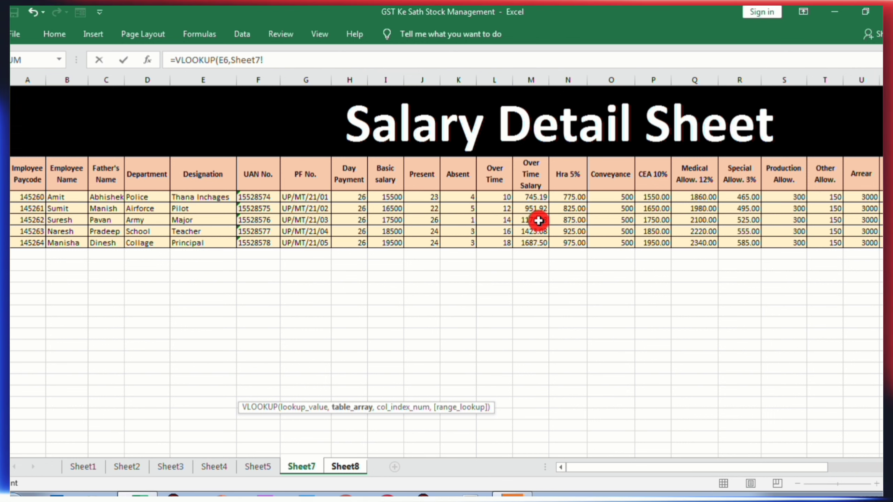
click(25, 171)
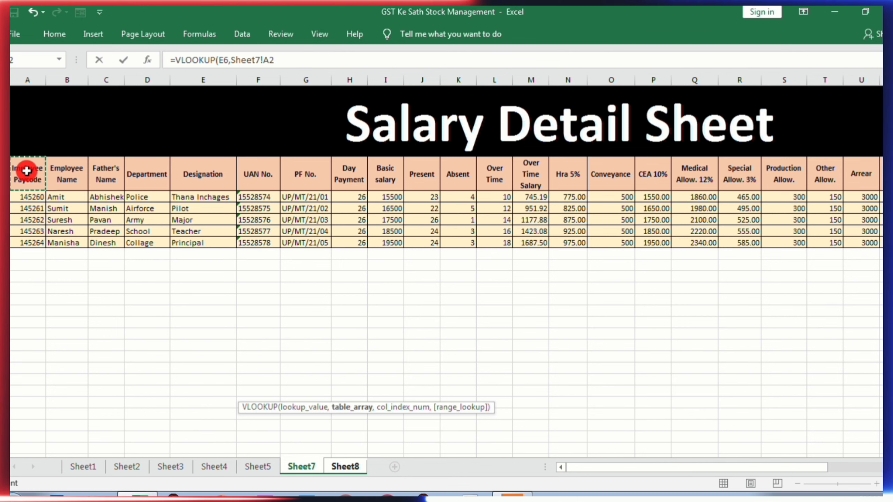
key(ctrl+shift+Right)
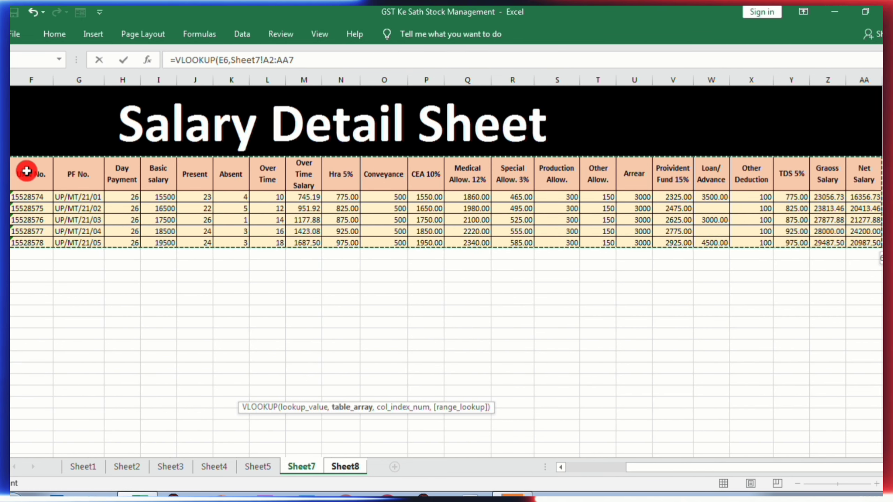
text(,1)
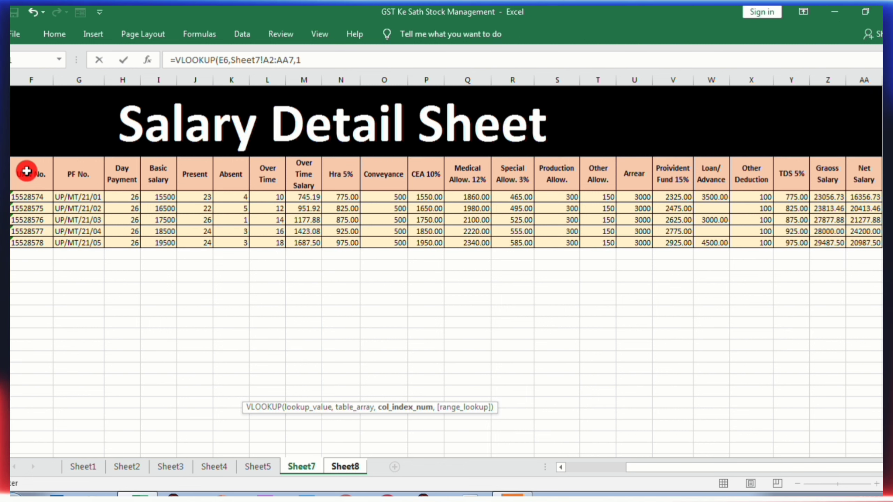
text(3,)
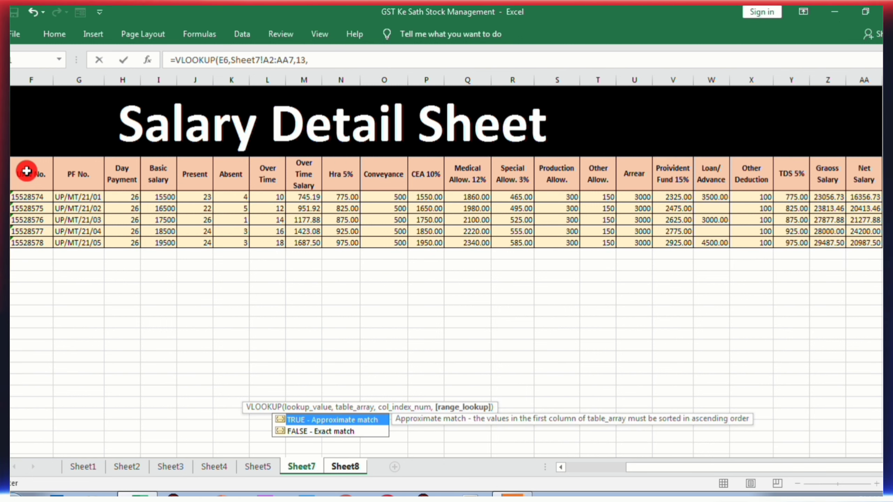
text(0)
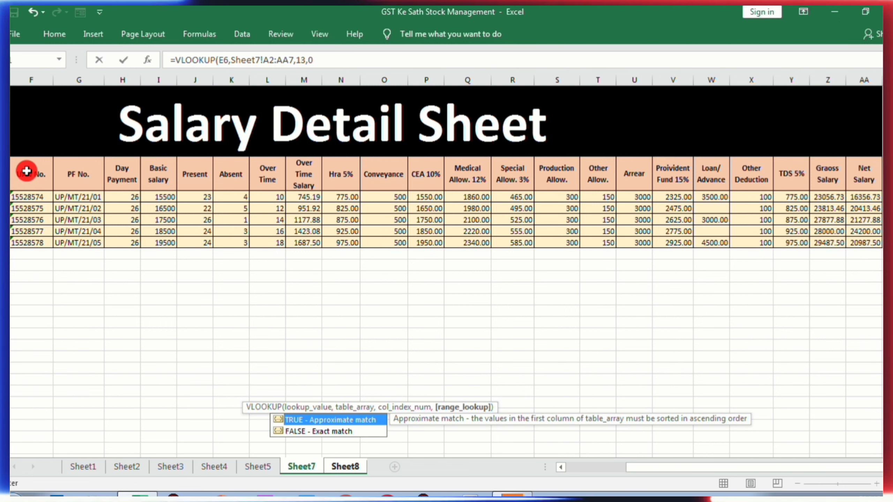
text())
key(Return)
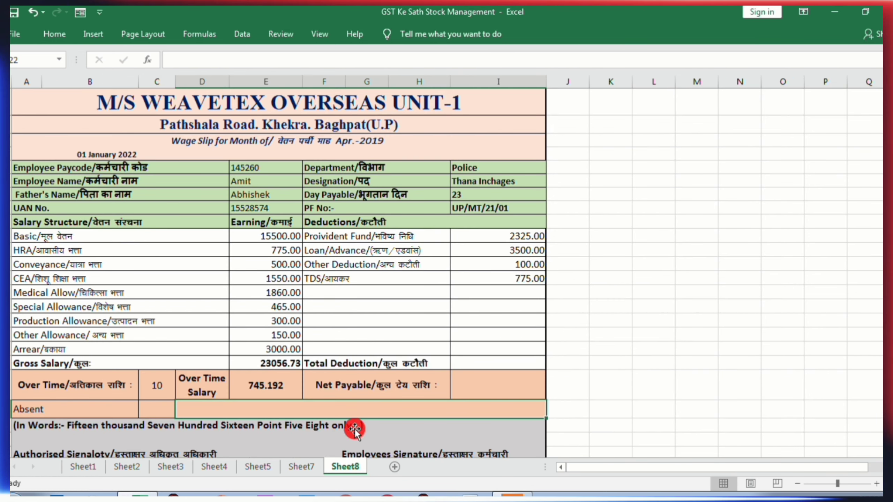
click(164, 410)
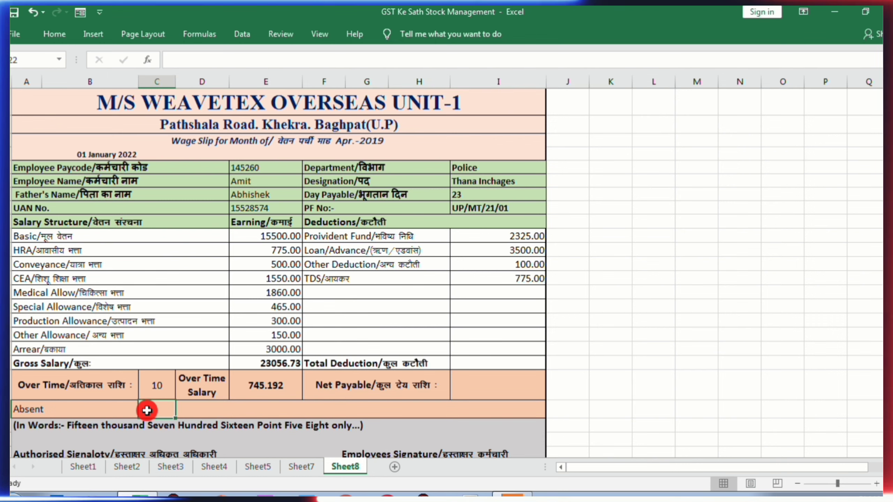
click(294, 468)
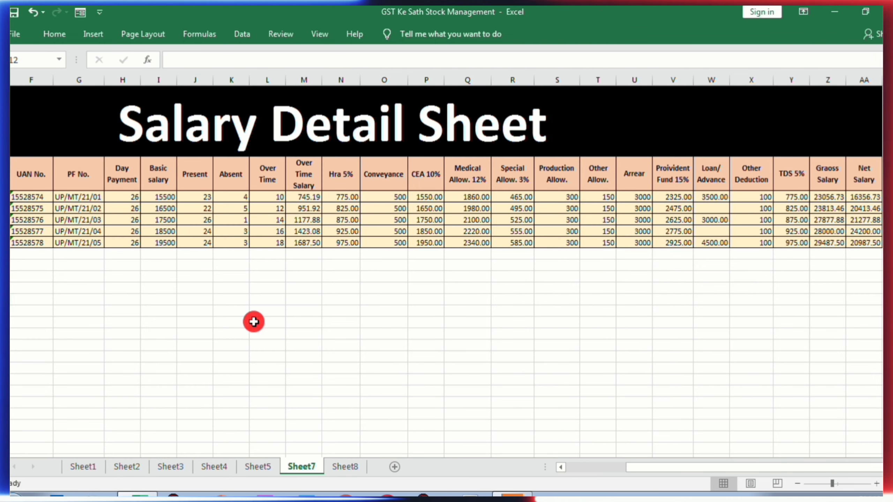
drag(656, 467, 525, 471)
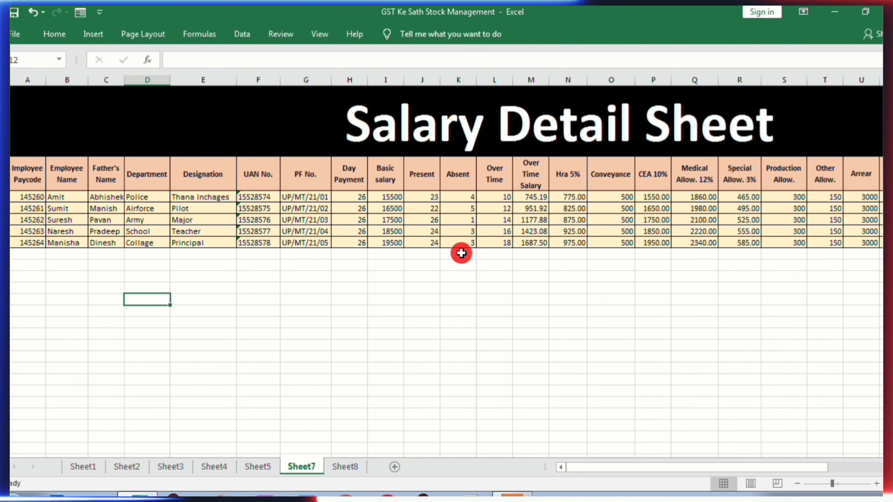
click(347, 467)
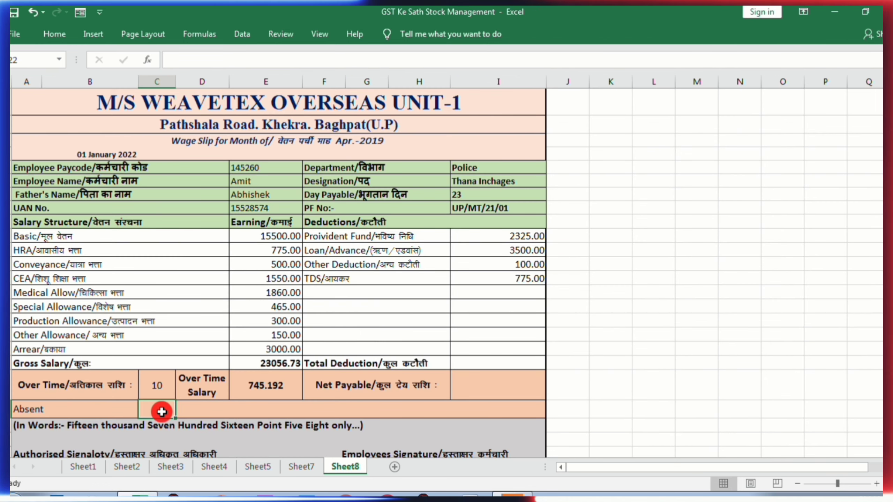
- Enter =VLOOKUP(E6,Sheet7!A2:AA7,11,0) in C22 so Absent shows 4
text(=v)
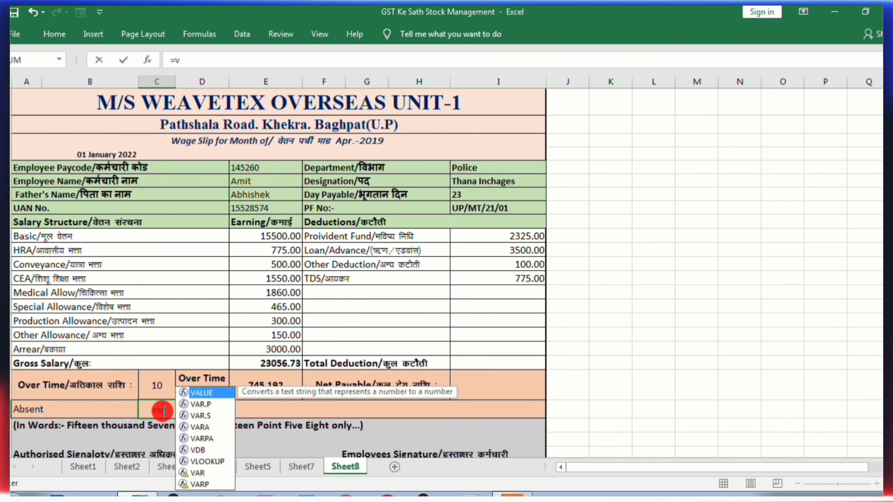
text(l)
key(Tab)
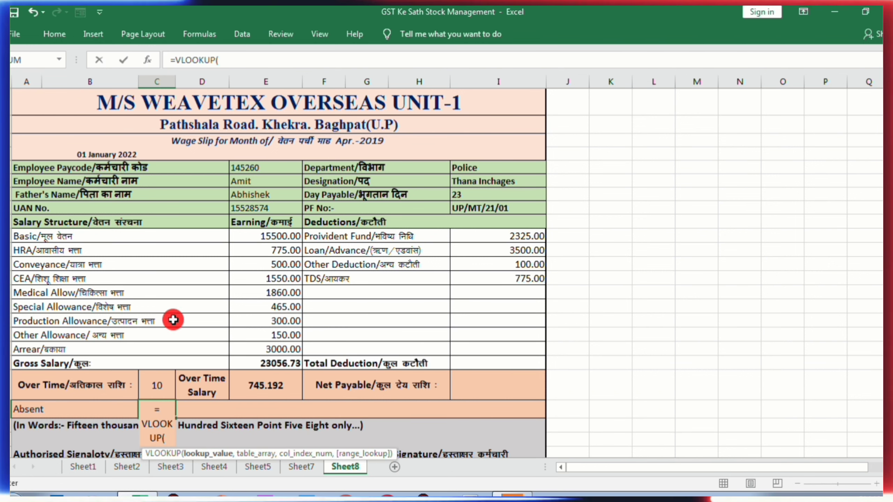
click(256, 169)
text(,)
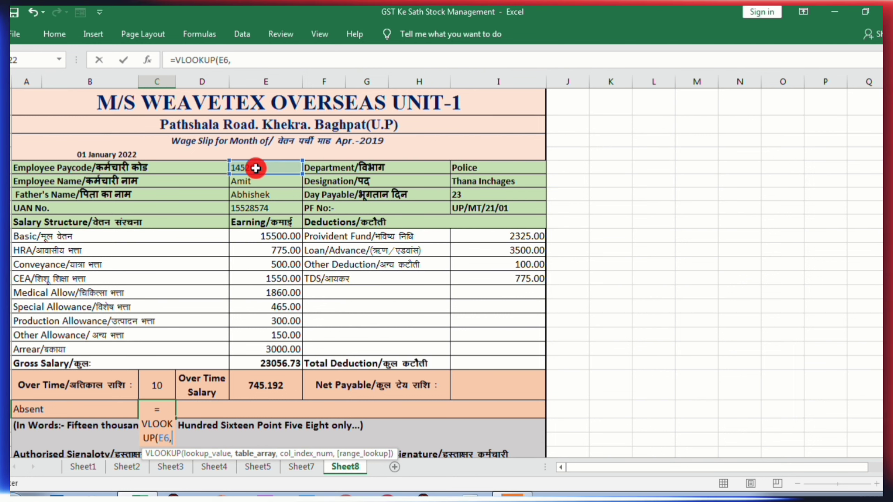
click(302, 467)
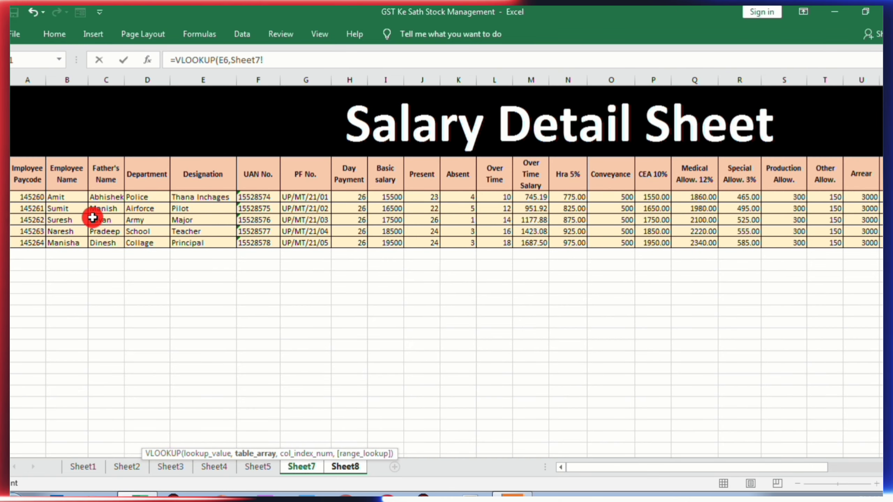
click(41, 173)
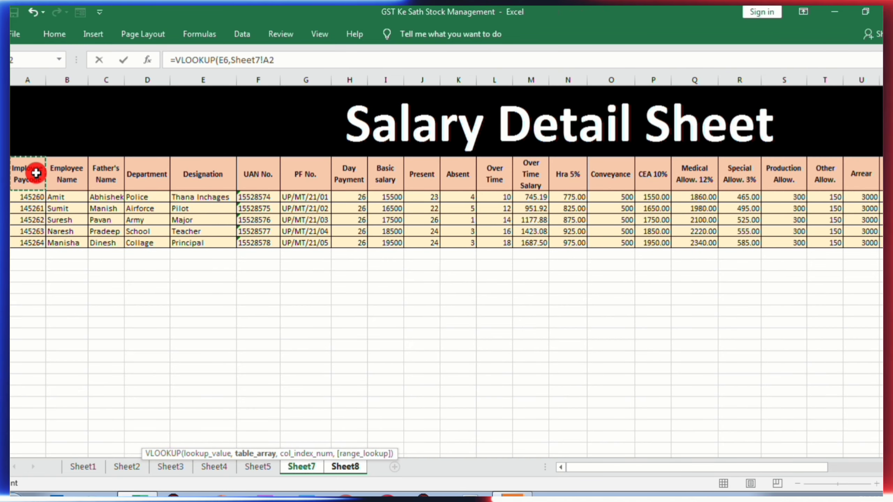
key(ctrl+shift+Right)
key(ctrl+shift+Down)
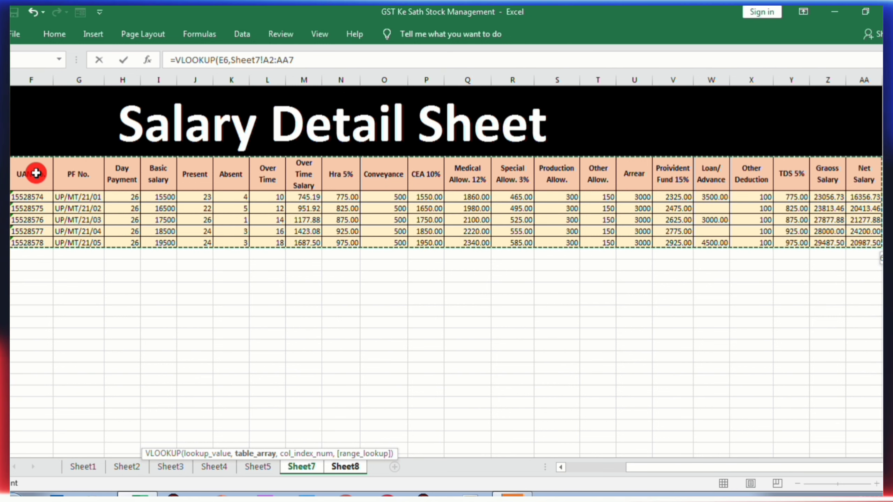
text(,11)
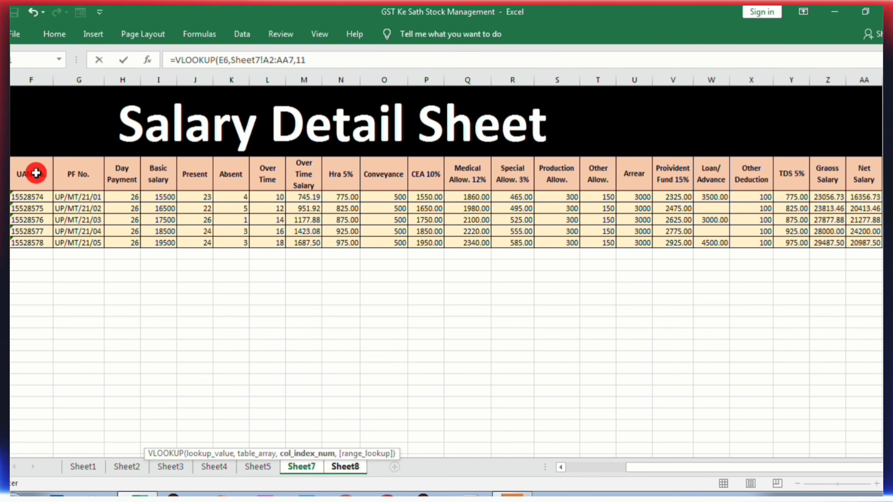
text(,)
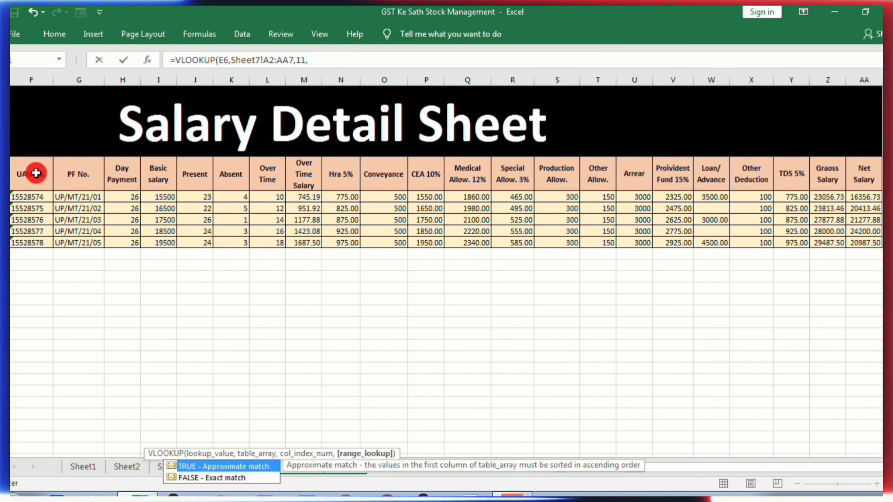
text(0))
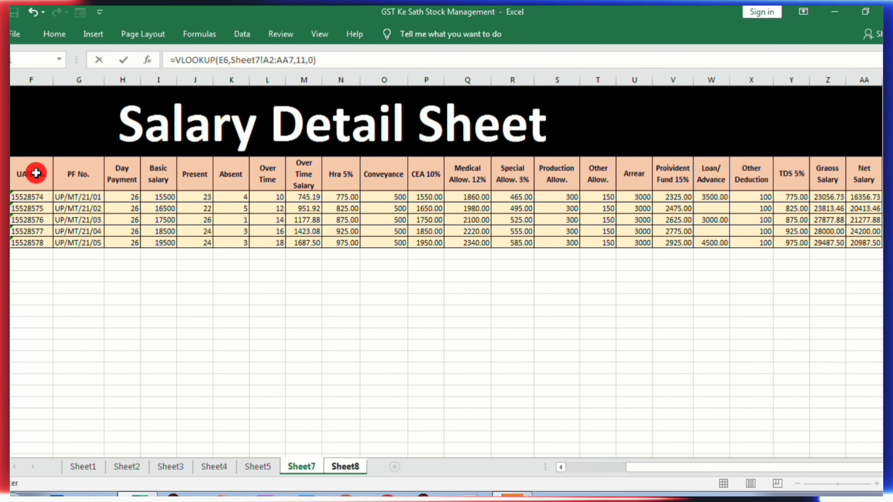
key(Return)
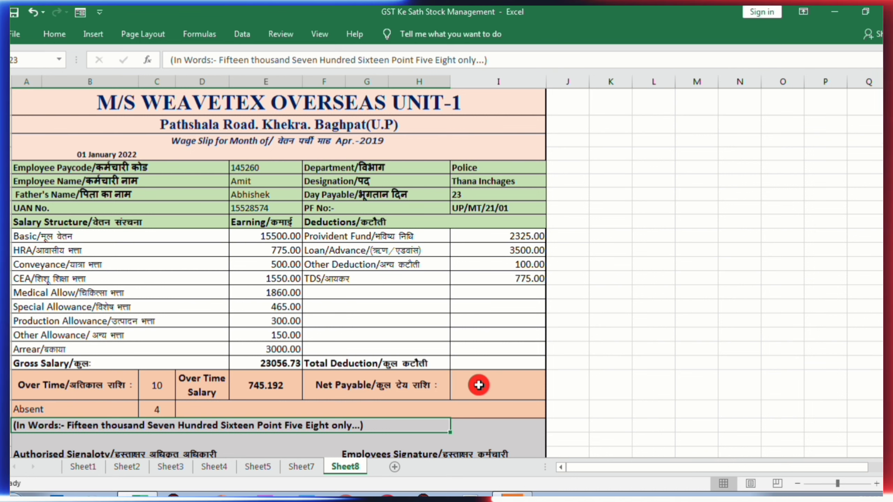
- Start a VLOOKUP in the Net Payable cell with E6 as the lookup value
scroll(479, 386, down, 3)
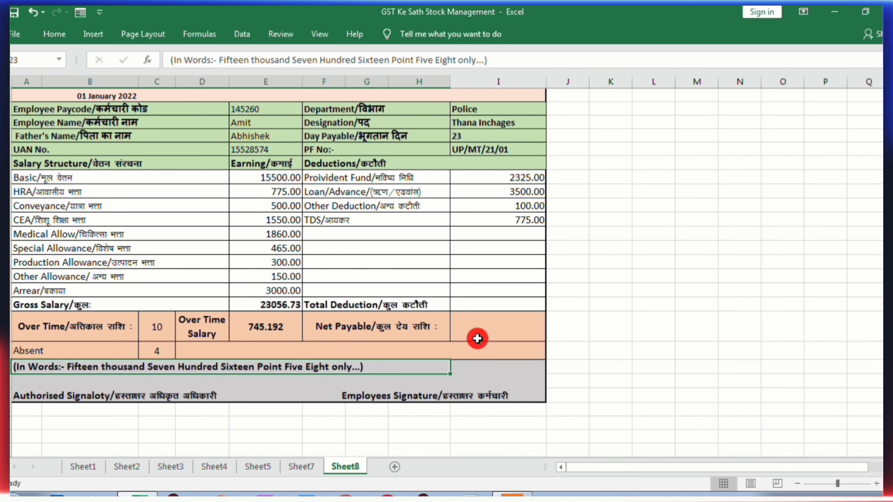
click(508, 328)
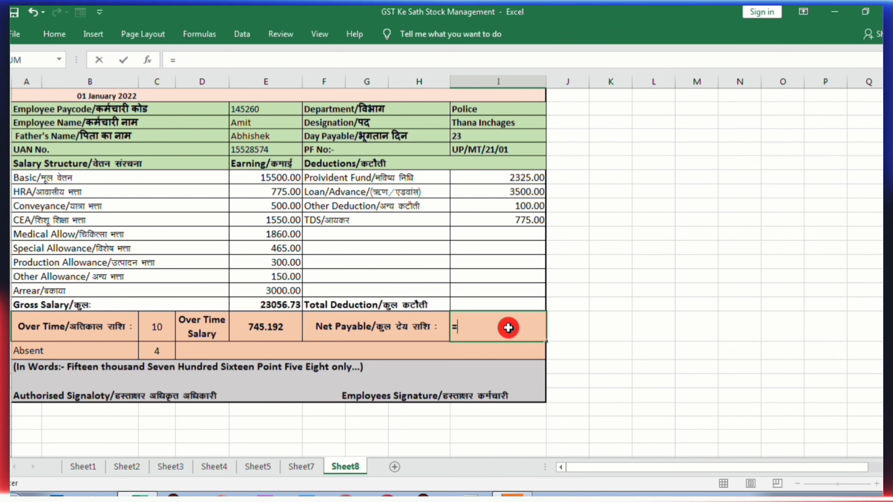
text(=)
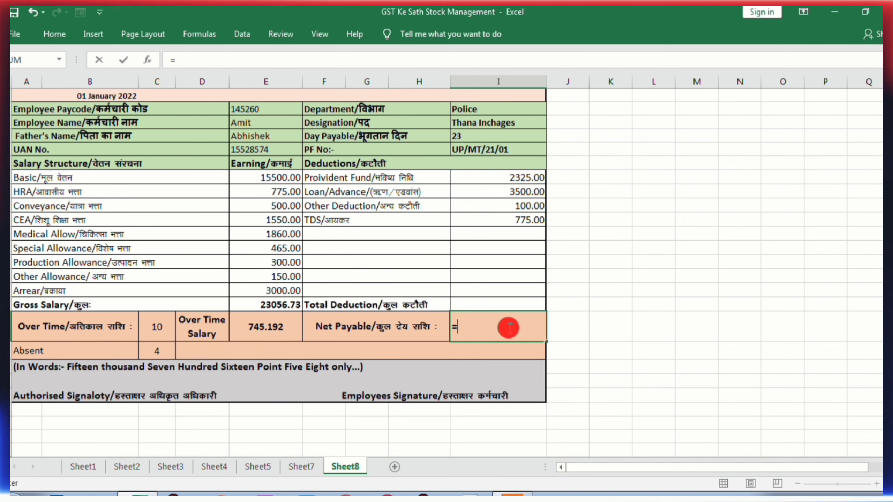
text(vl)
key(Tab)
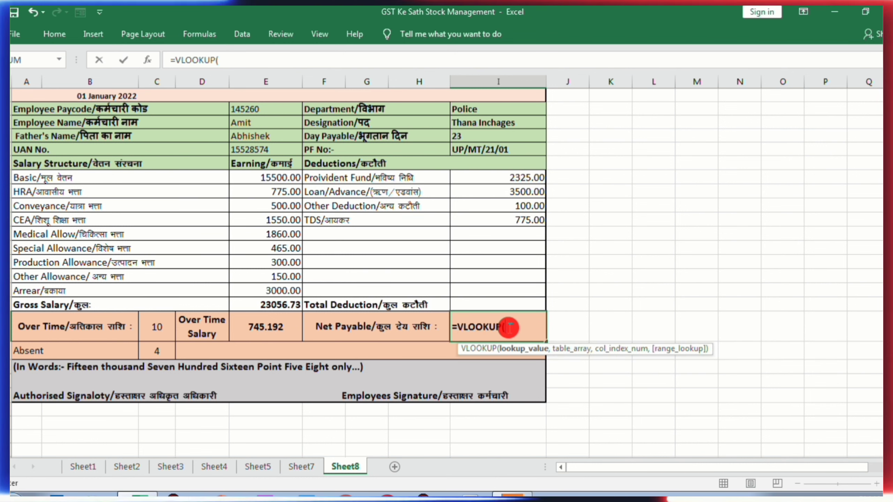
click(262, 110)
text(,)
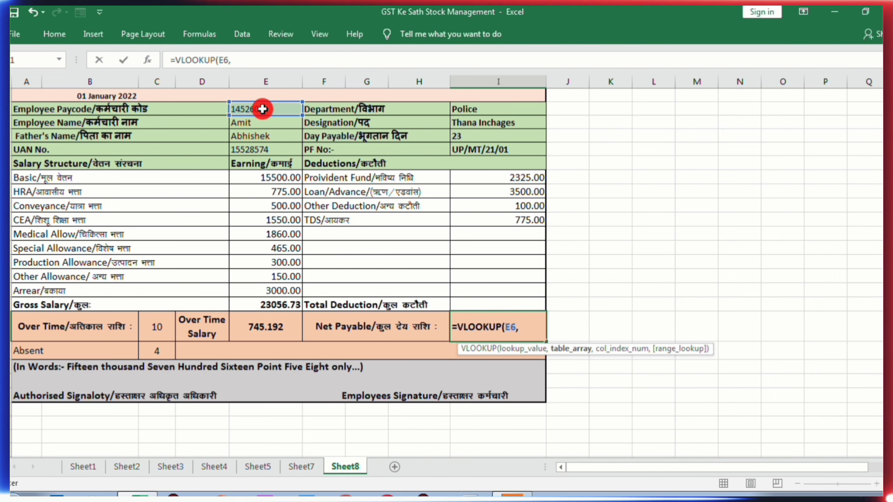
click(306, 471)
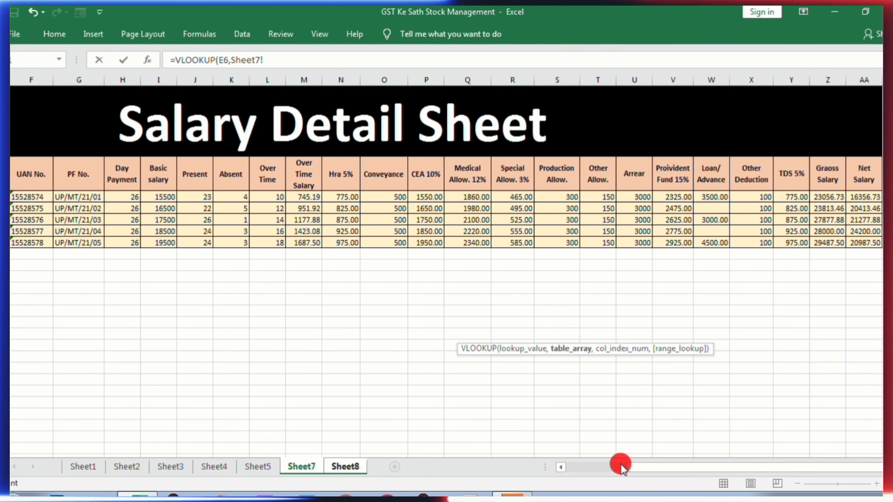
drag(635, 464, 570, 471)
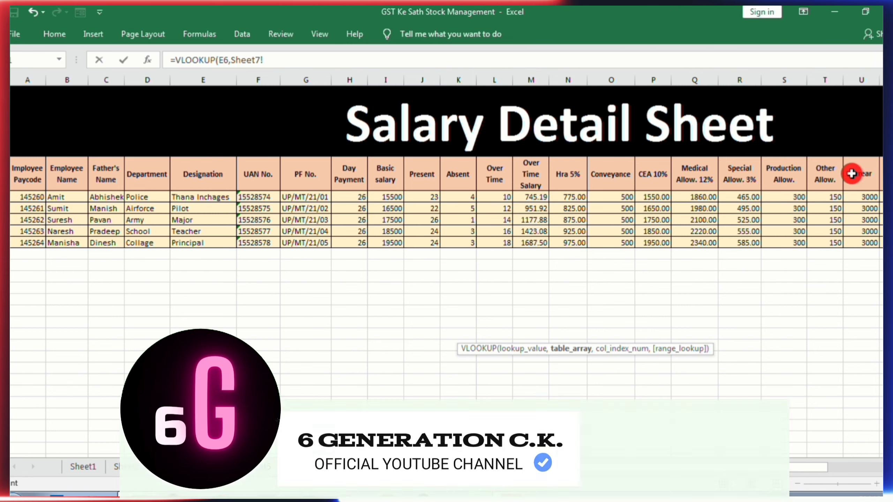
drag(768, 469, 830, 468)
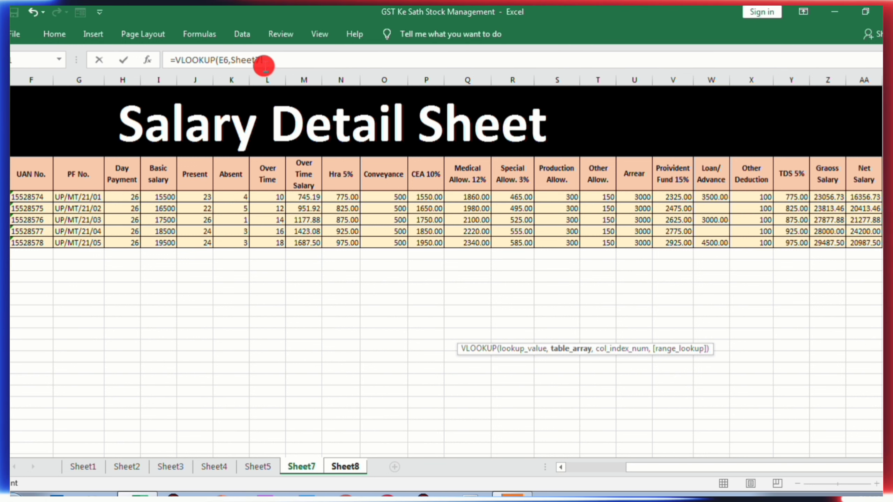
- Fix the sheet reference to Sheet7!A2:AA7 and finish with column 27, showing 16356.73
click(269, 56)
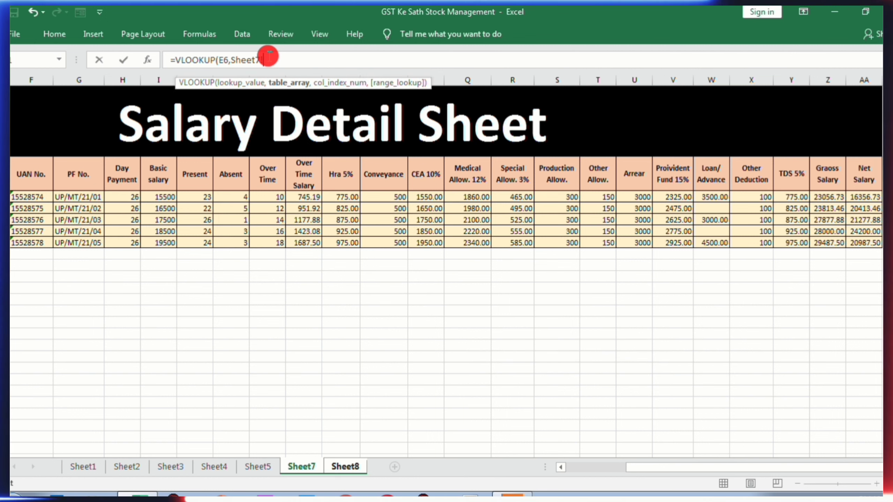
key(BackSpace)
key(BackSpace)
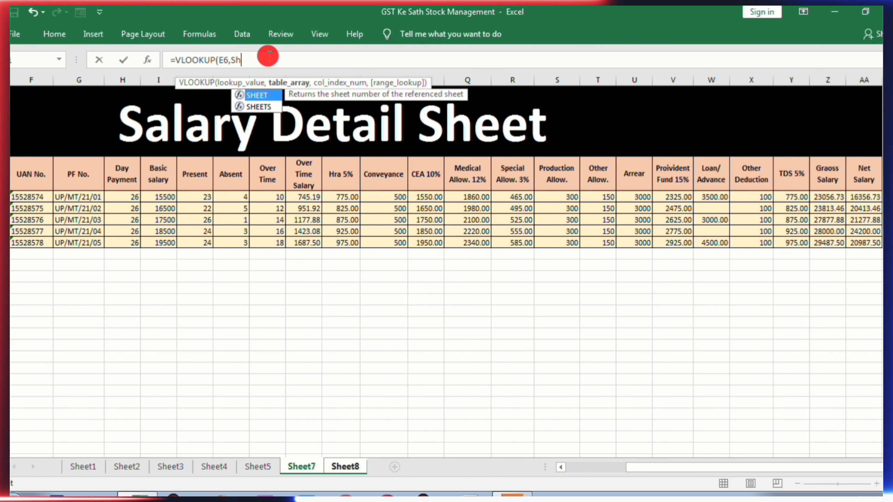
key(BackSpace)
key(BackSpace)
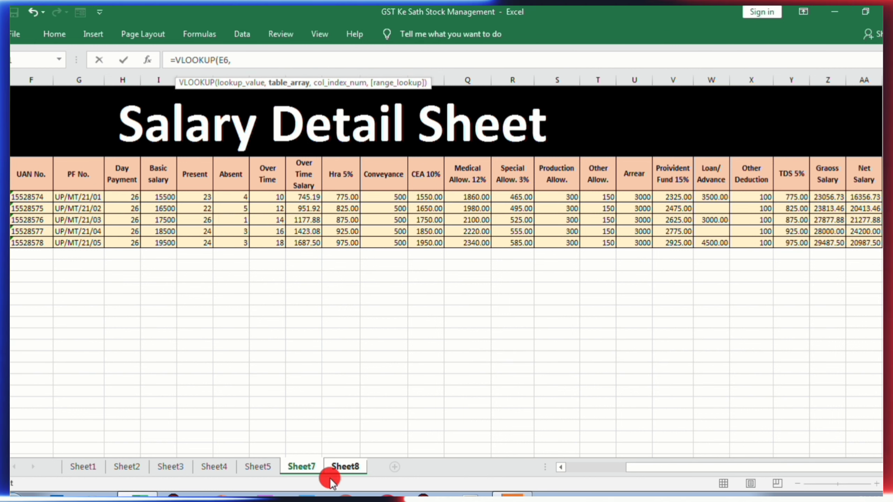
drag(642, 470, 594, 469)
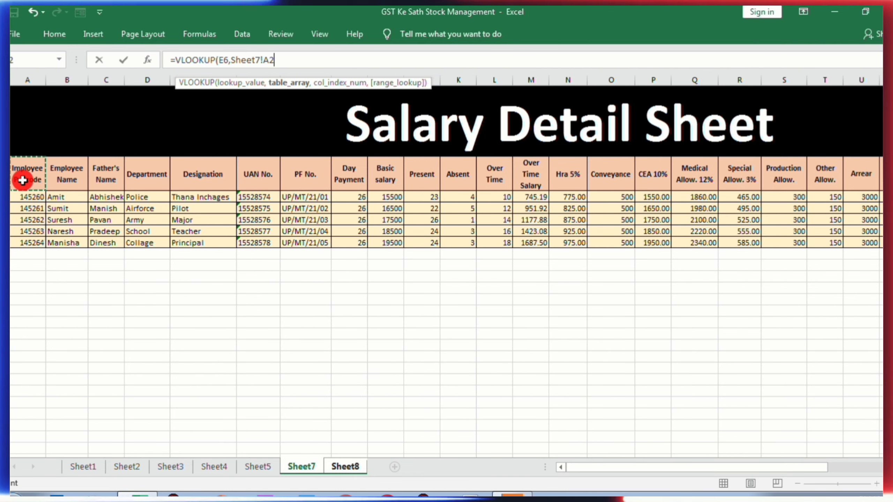
key(ctrl+shift+Down)
key(ctrl+shift+Right)
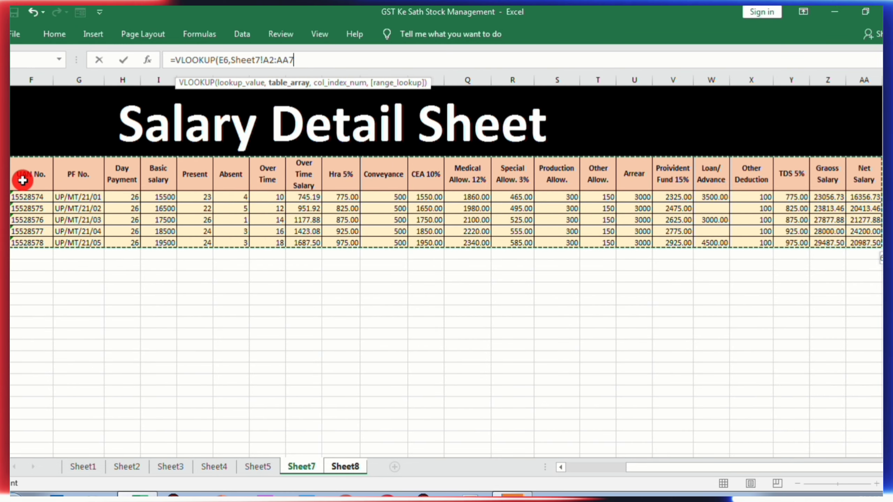
text(,27)
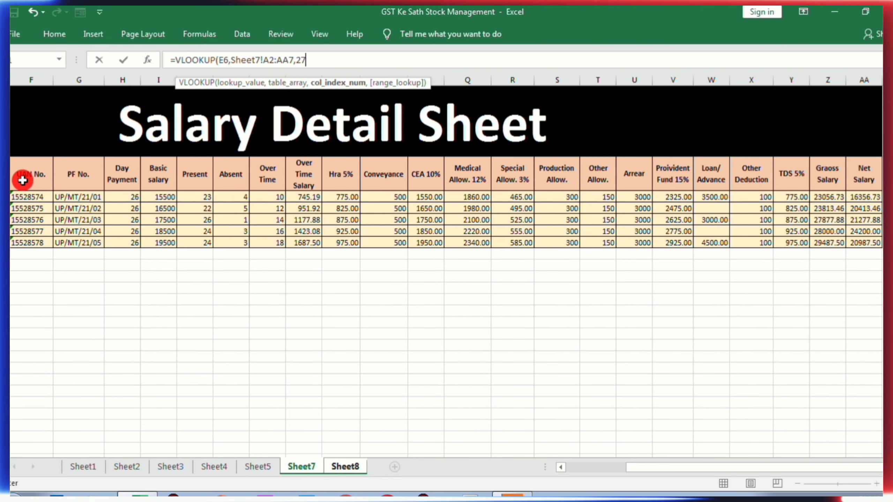
text(,)
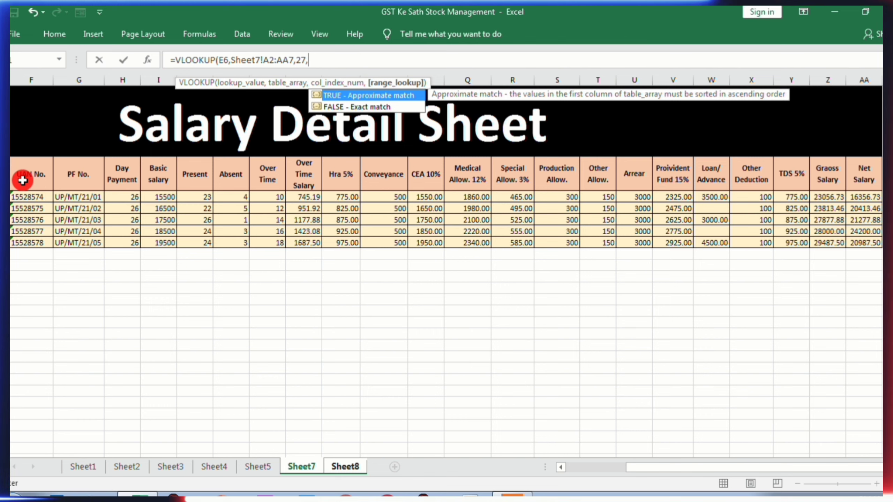
text(0)
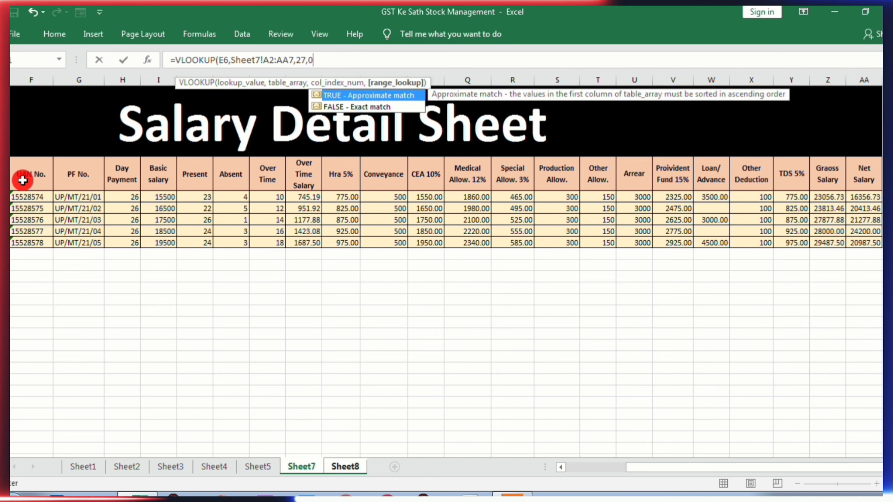
key(Return)
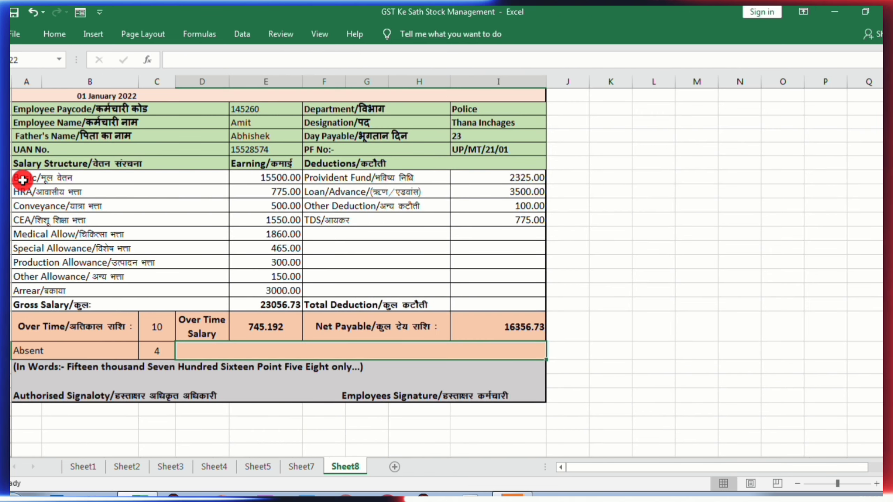
- Set the pay slip paycode to 145261, then view the Sheet7 salary table
scroll(282, 391, down, 1)
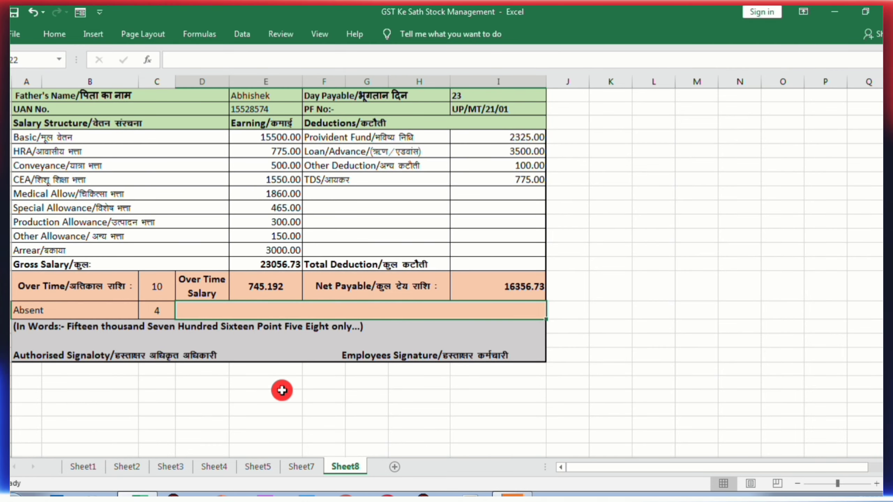
scroll(271, 338, up, 3)
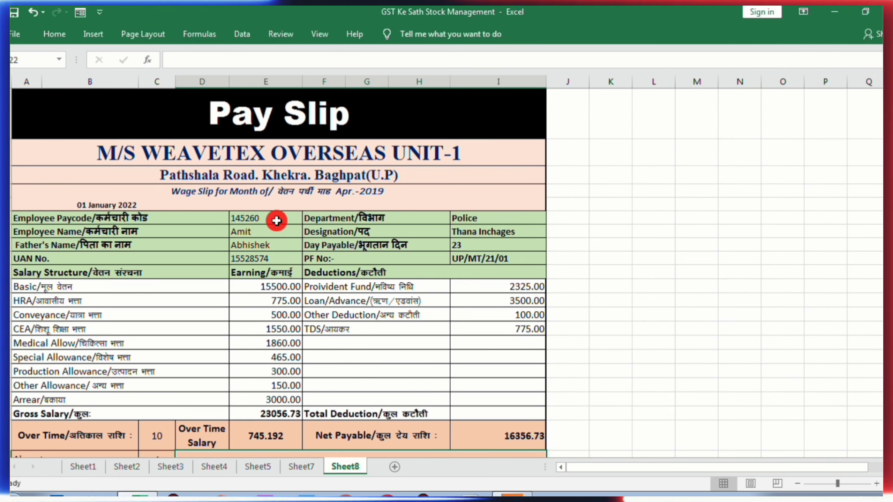
click(277, 220)
click(308, 218)
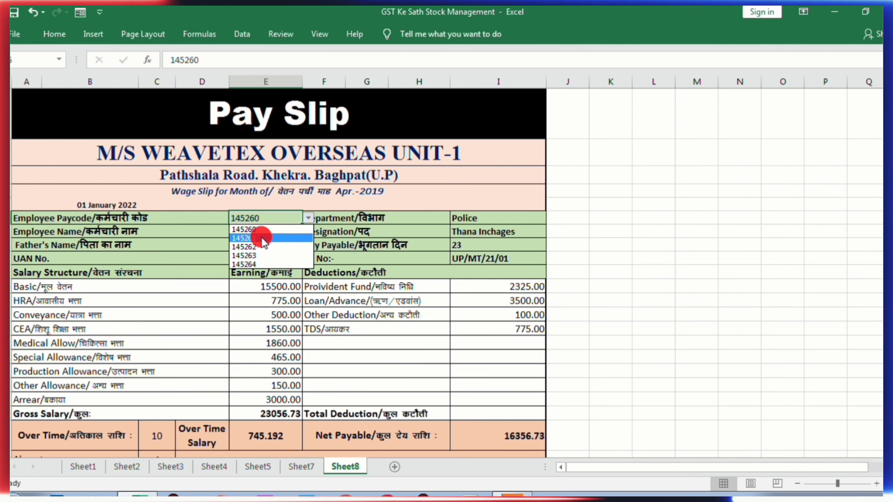
click(261, 239)
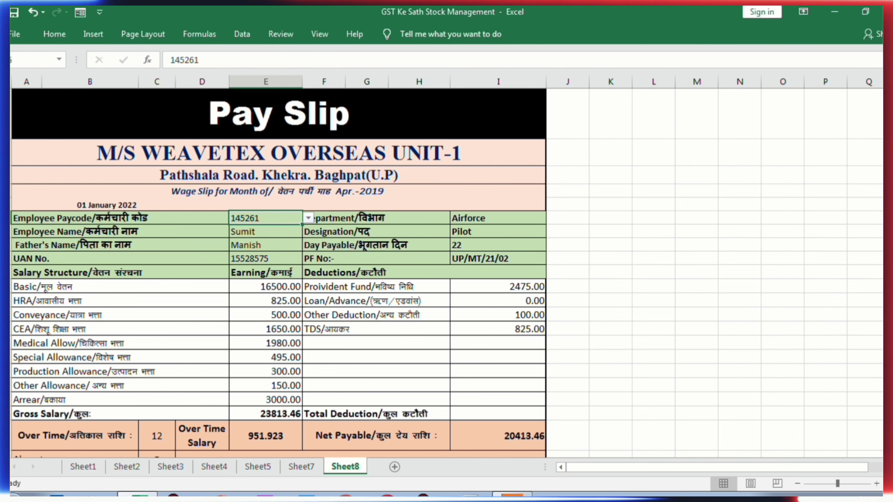
click(300, 466)
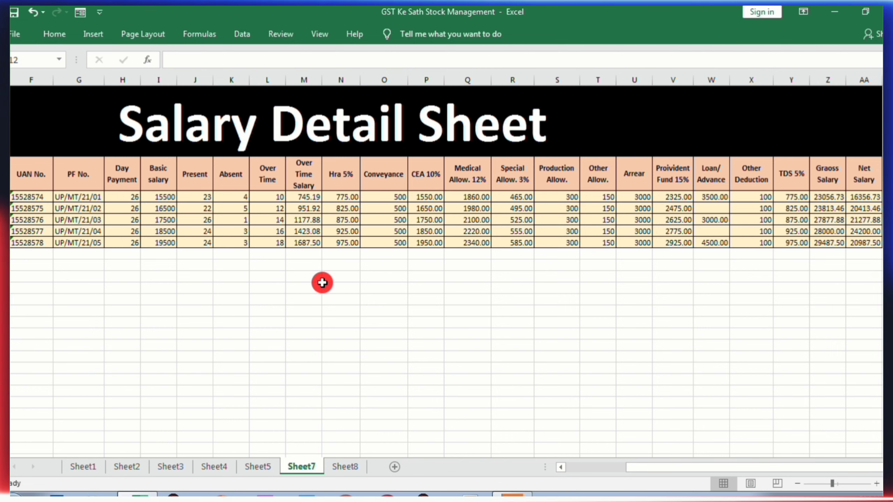
- Compare Sheet7 against the 145261 pay slip (Net Payable 20413.46), ending on Sheet8
click(339, 468)
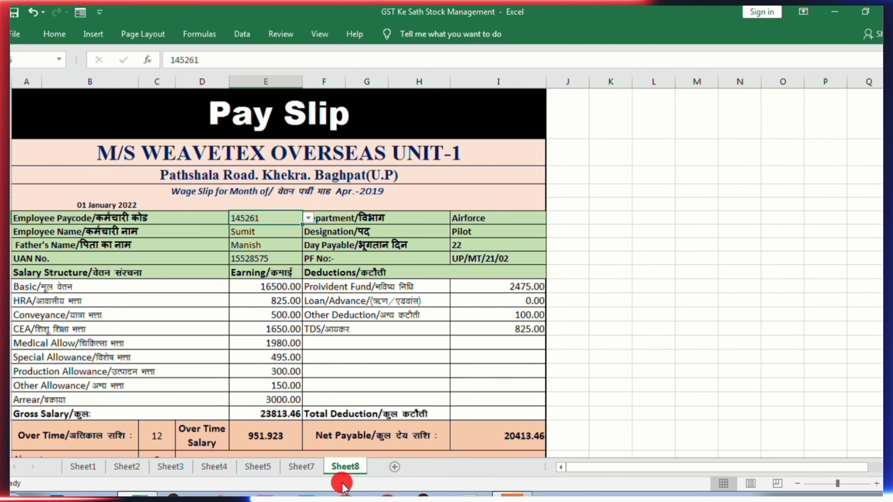
click(301, 467)
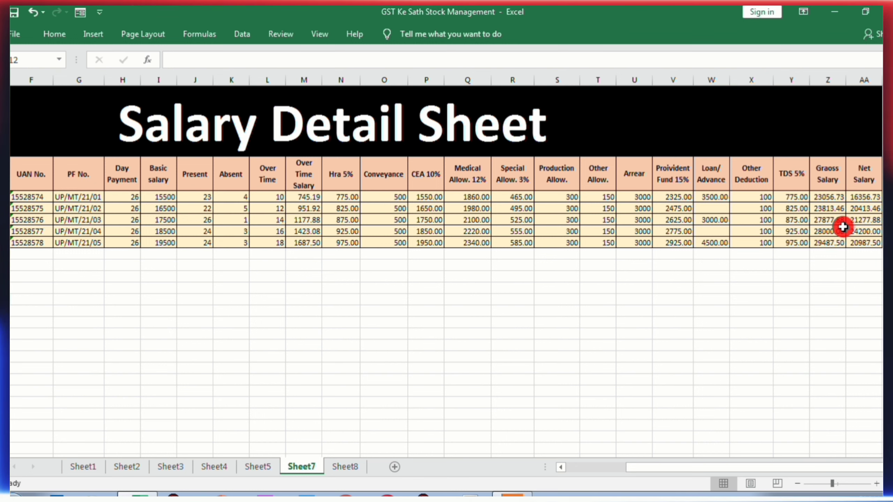
click(352, 467)
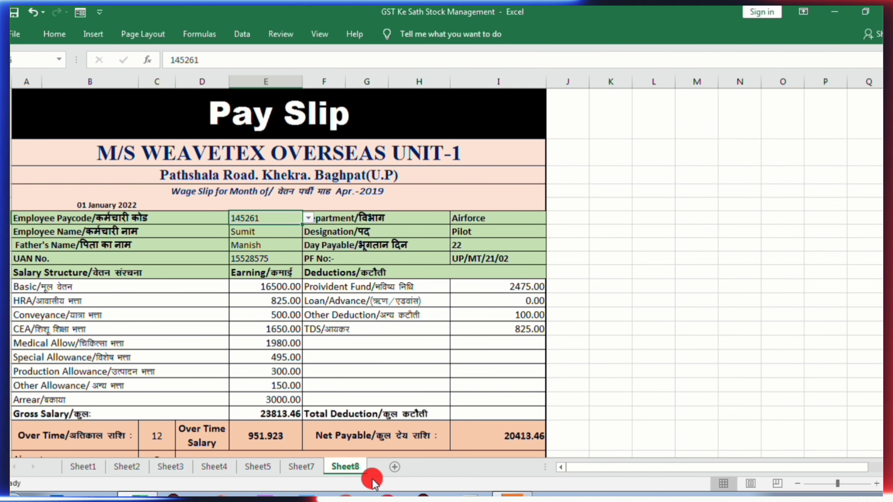
click(302, 467)
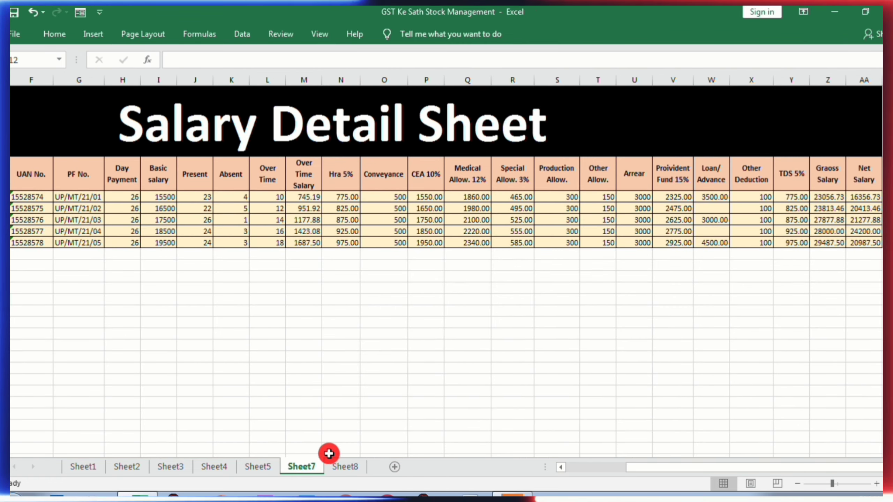
click(344, 467)
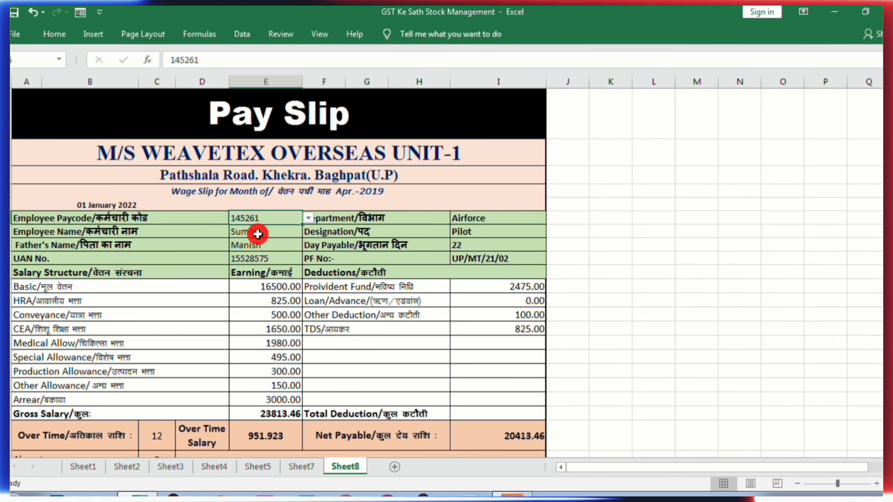
- Switch the pay slip paycode to 145262, then to 145263
click(307, 217)
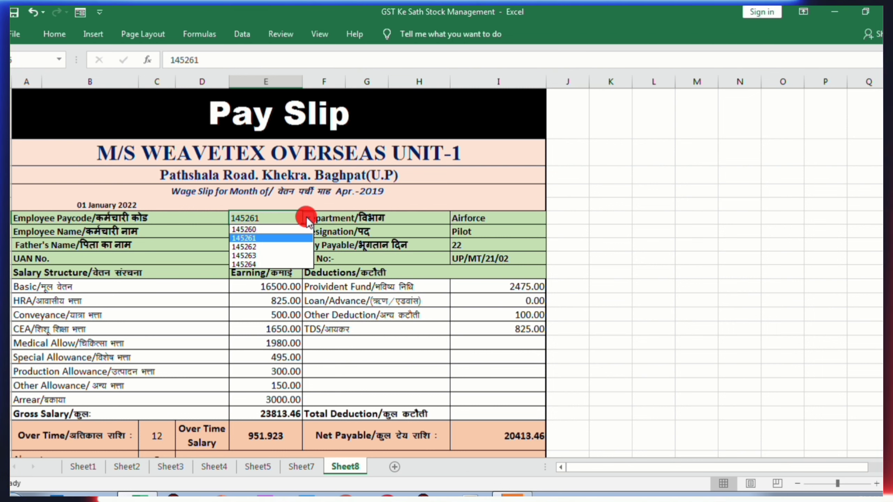
click(262, 248)
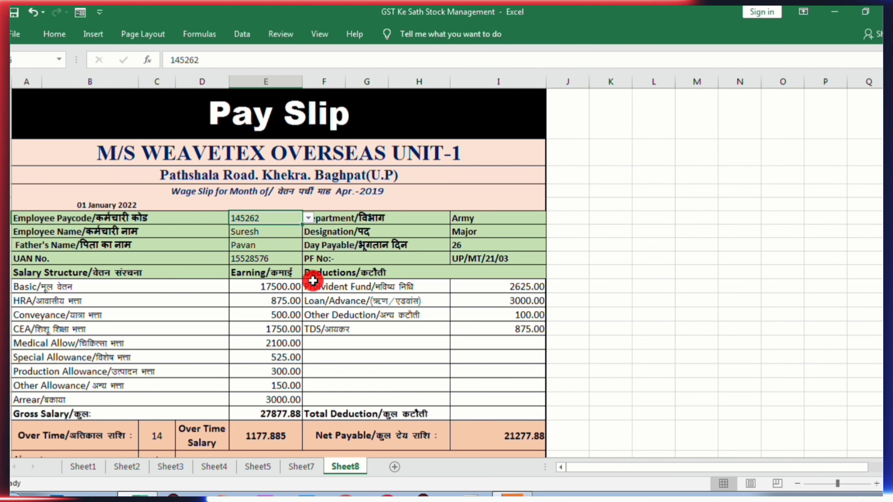
scroll(289, 369, down, 3)
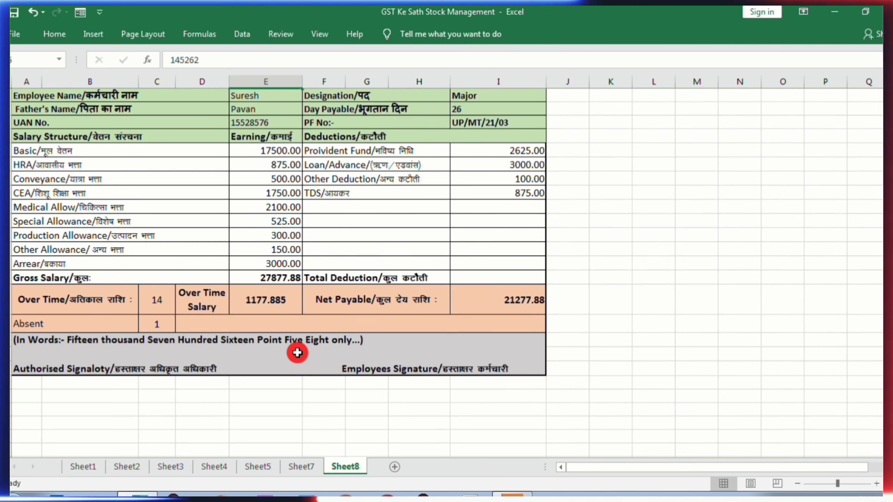
scroll(297, 352, up, 3)
scroll(298, 352, down, 1)
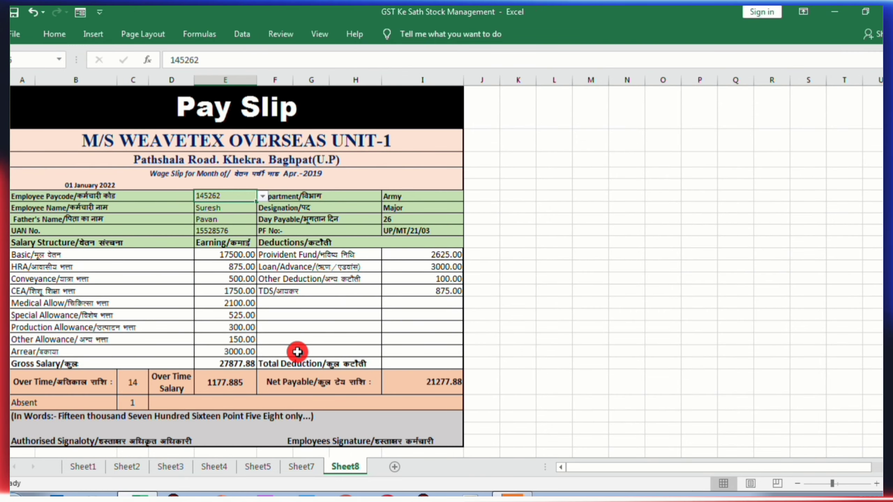
scroll(297, 352, up, 1)
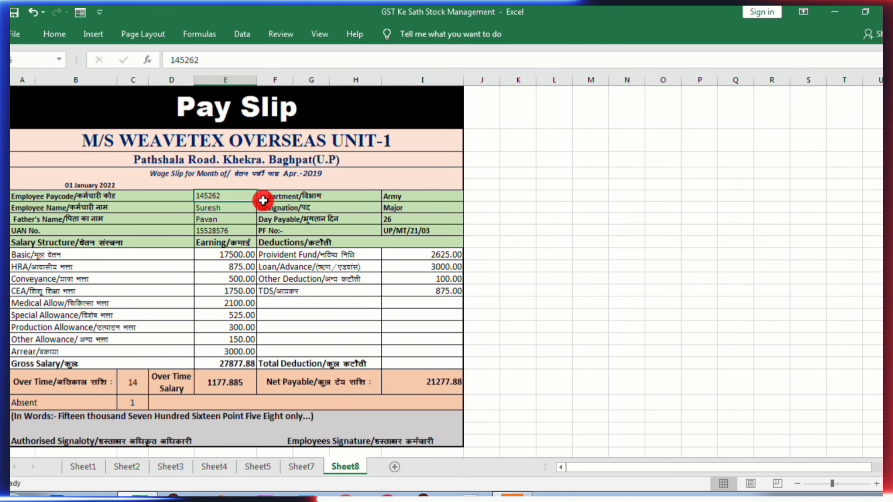
click(215, 227)
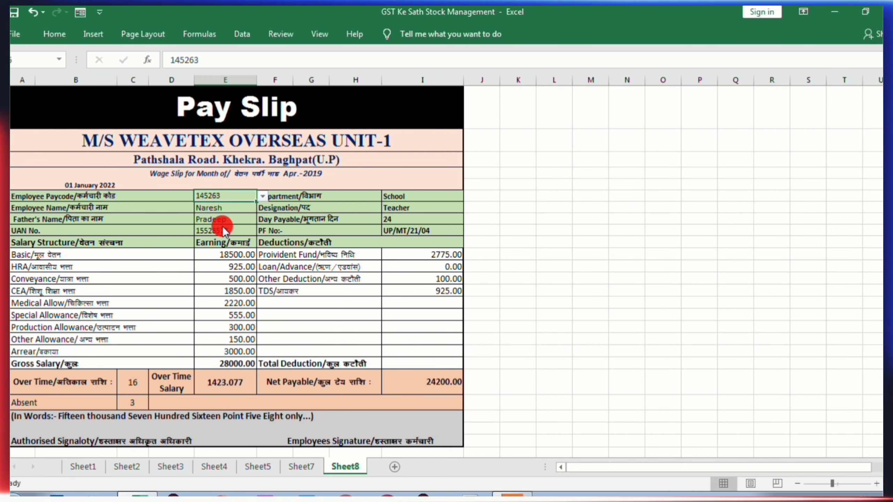
- Cycle the paycode through 145260 and 145261 back to 145262, then view the Sheet5 attendance
click(262, 197)
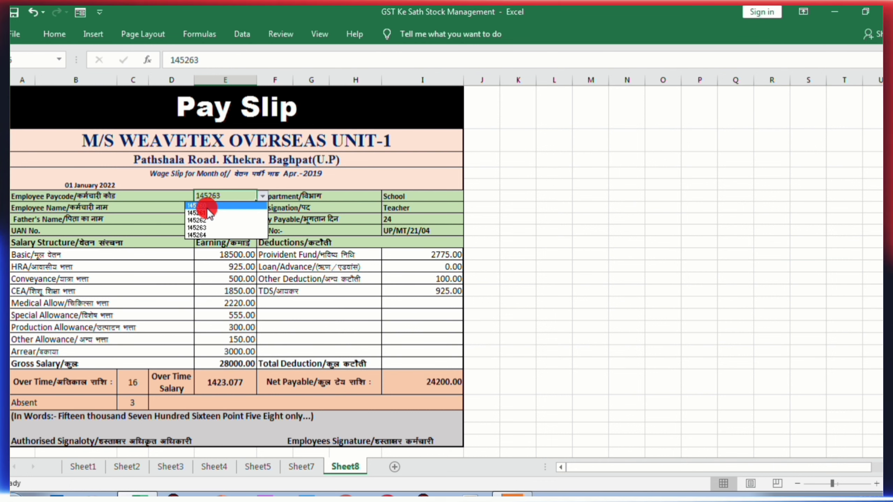
click(207, 208)
click(263, 197)
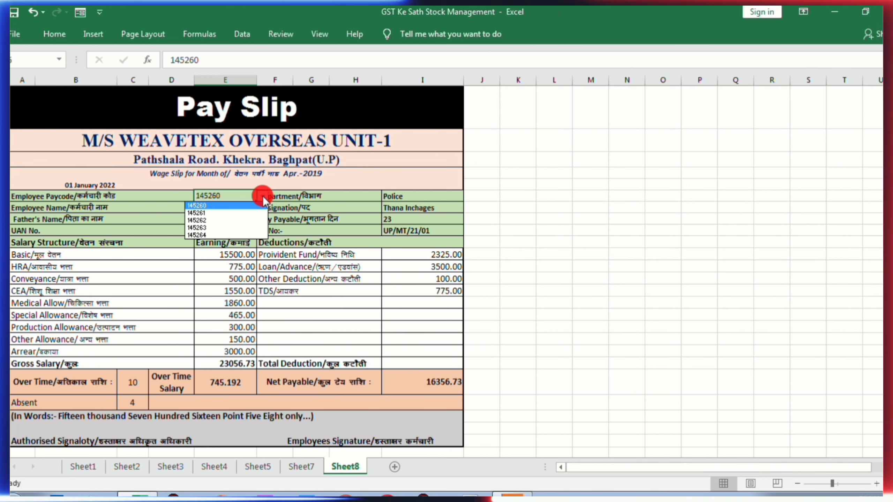
click(212, 214)
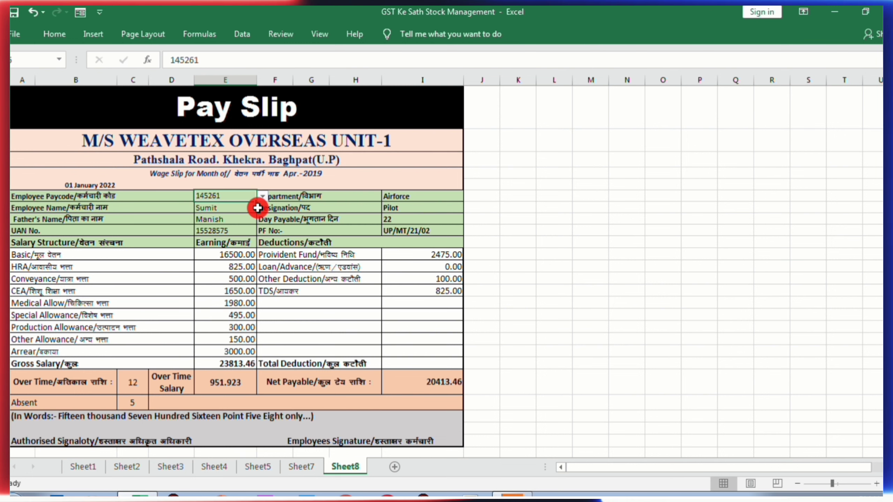
click(269, 203)
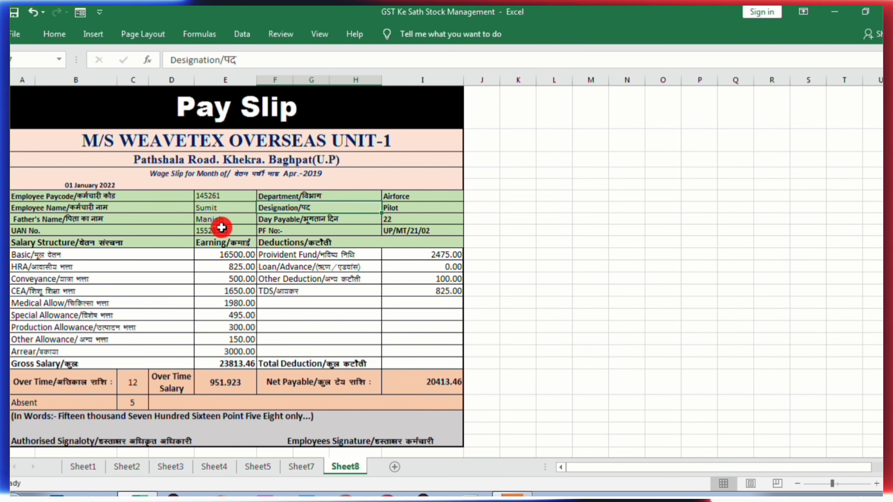
click(252, 198)
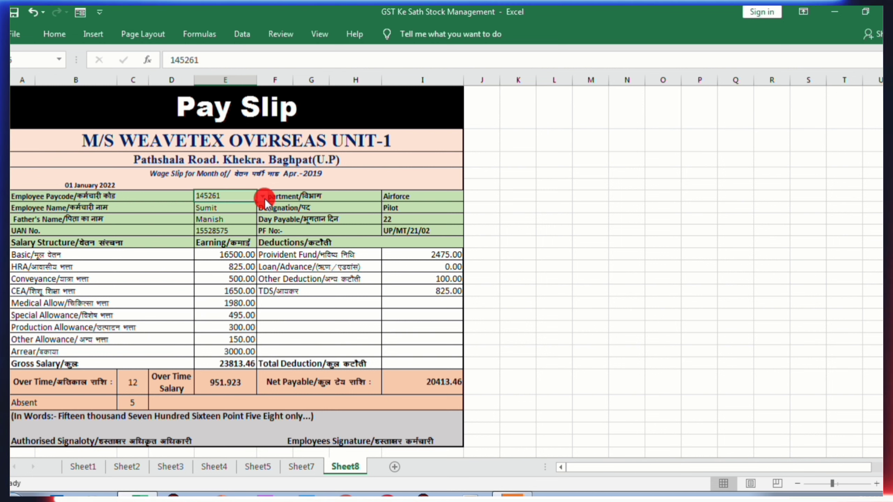
click(265, 198)
click(231, 221)
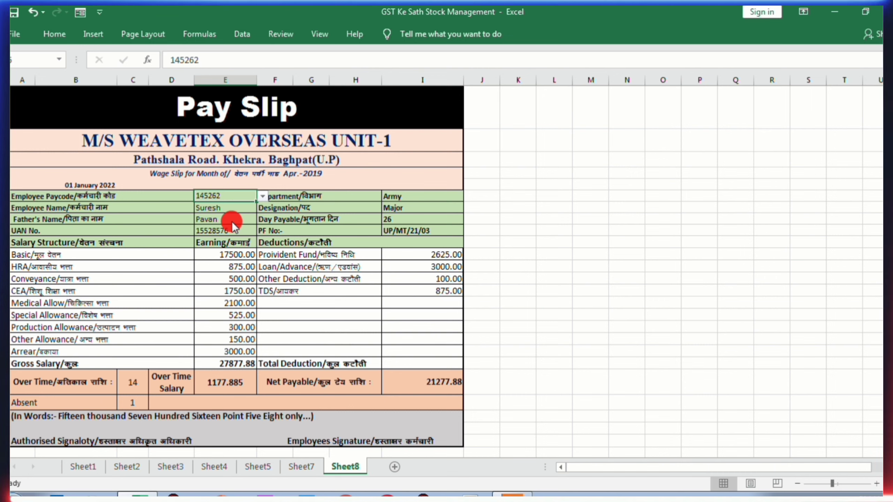
click(258, 467)
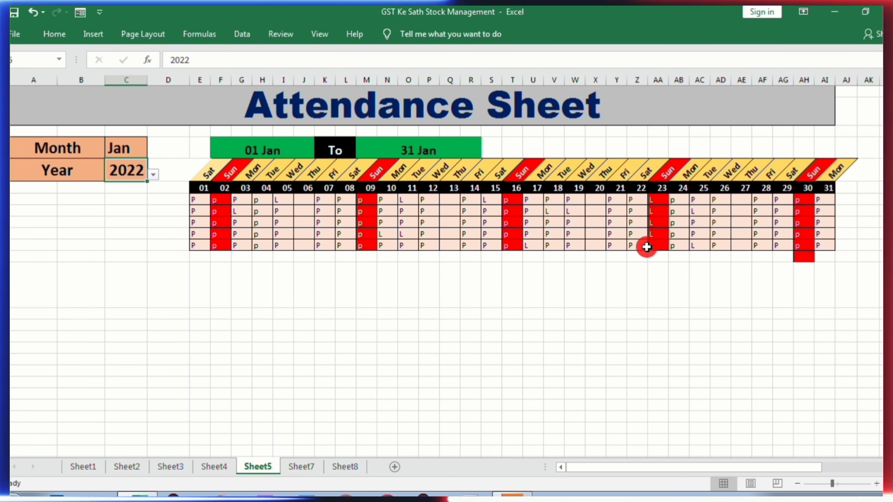
- Scan the Sheet7 salary table's columns, then return to the 145262 pay slip on Sheet8
click(304, 462)
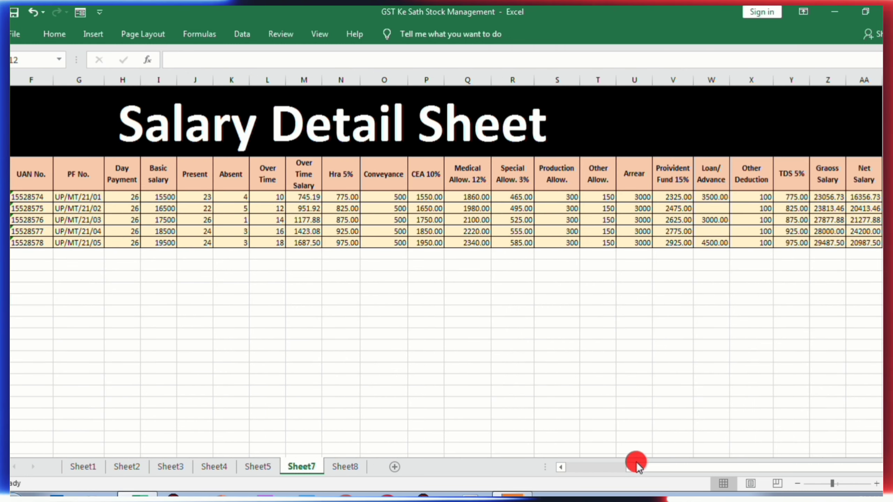
drag(634, 469, 552, 471)
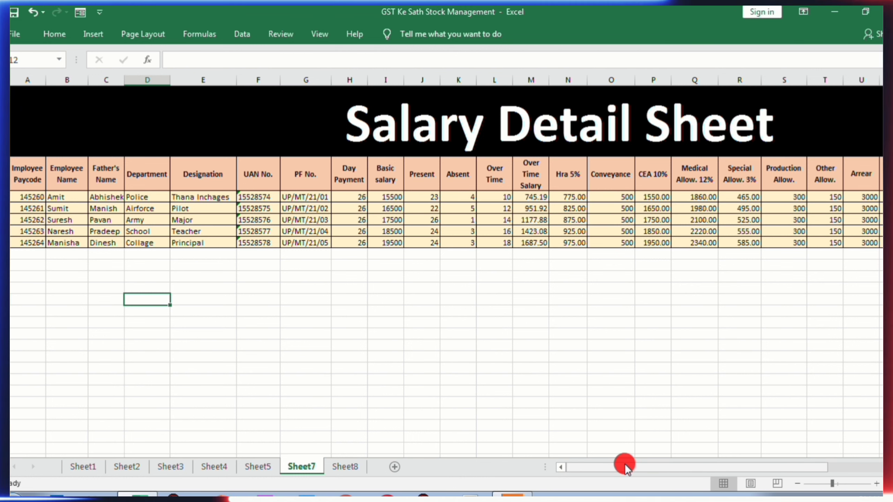
drag(631, 468, 706, 460)
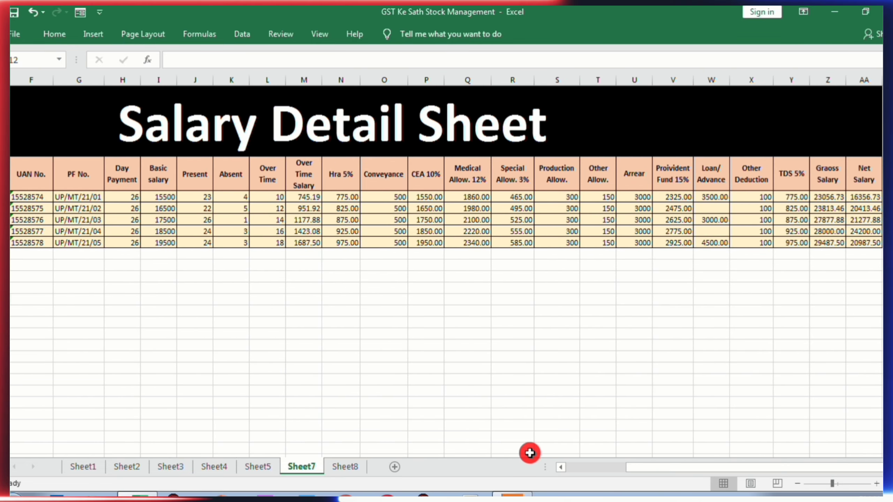
click(345, 466)
scroll(318, 299, down, 2)
scroll(318, 299, up, 2)
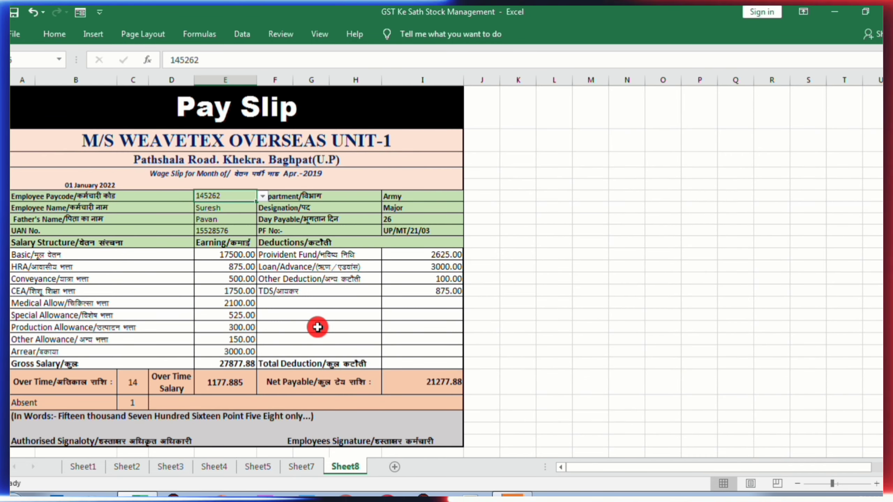